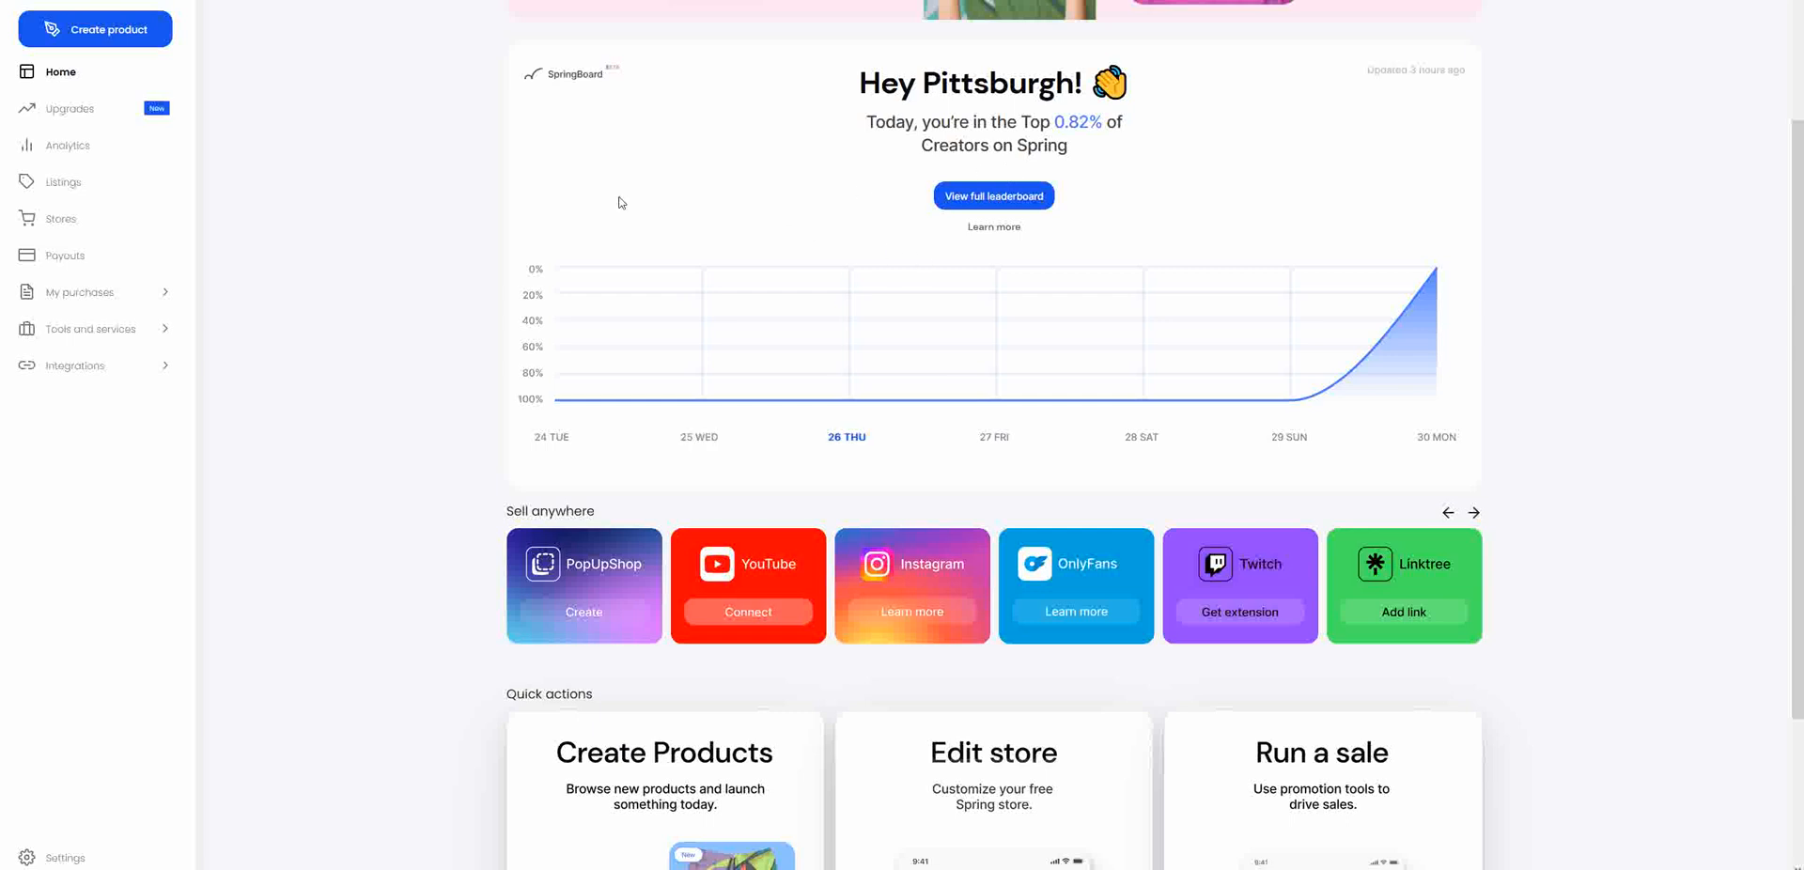
- Start creating a new product from the Hat Studio and open the Dad Cap in the designer
left_click(94, 35)
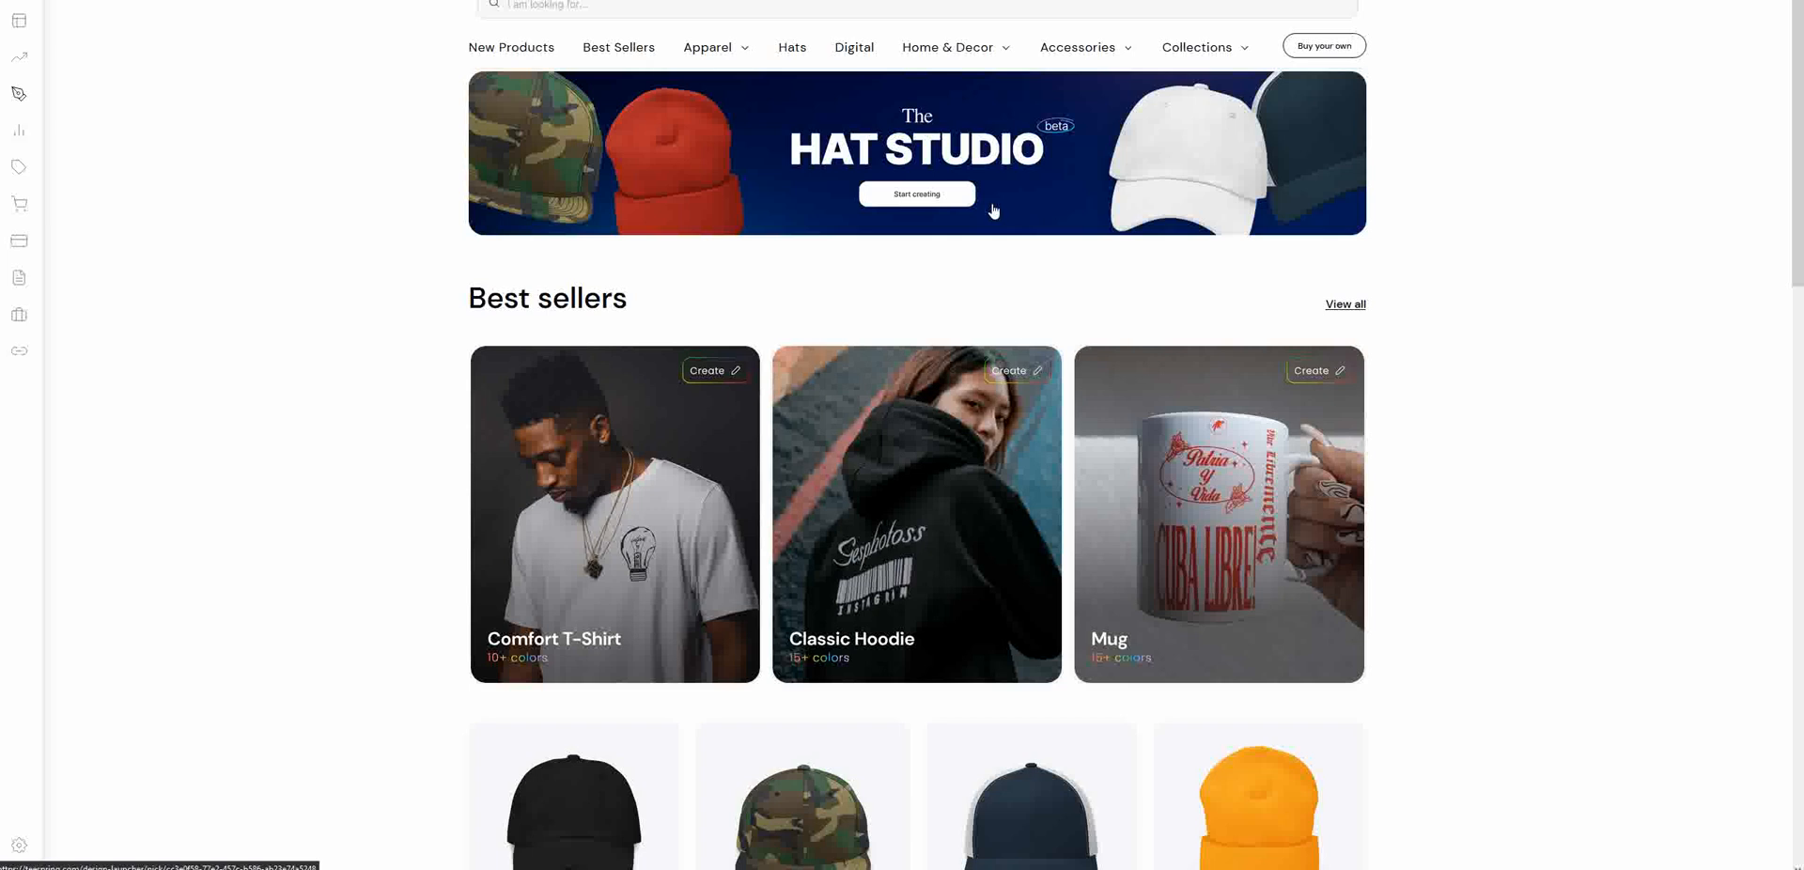
left_click(921, 195)
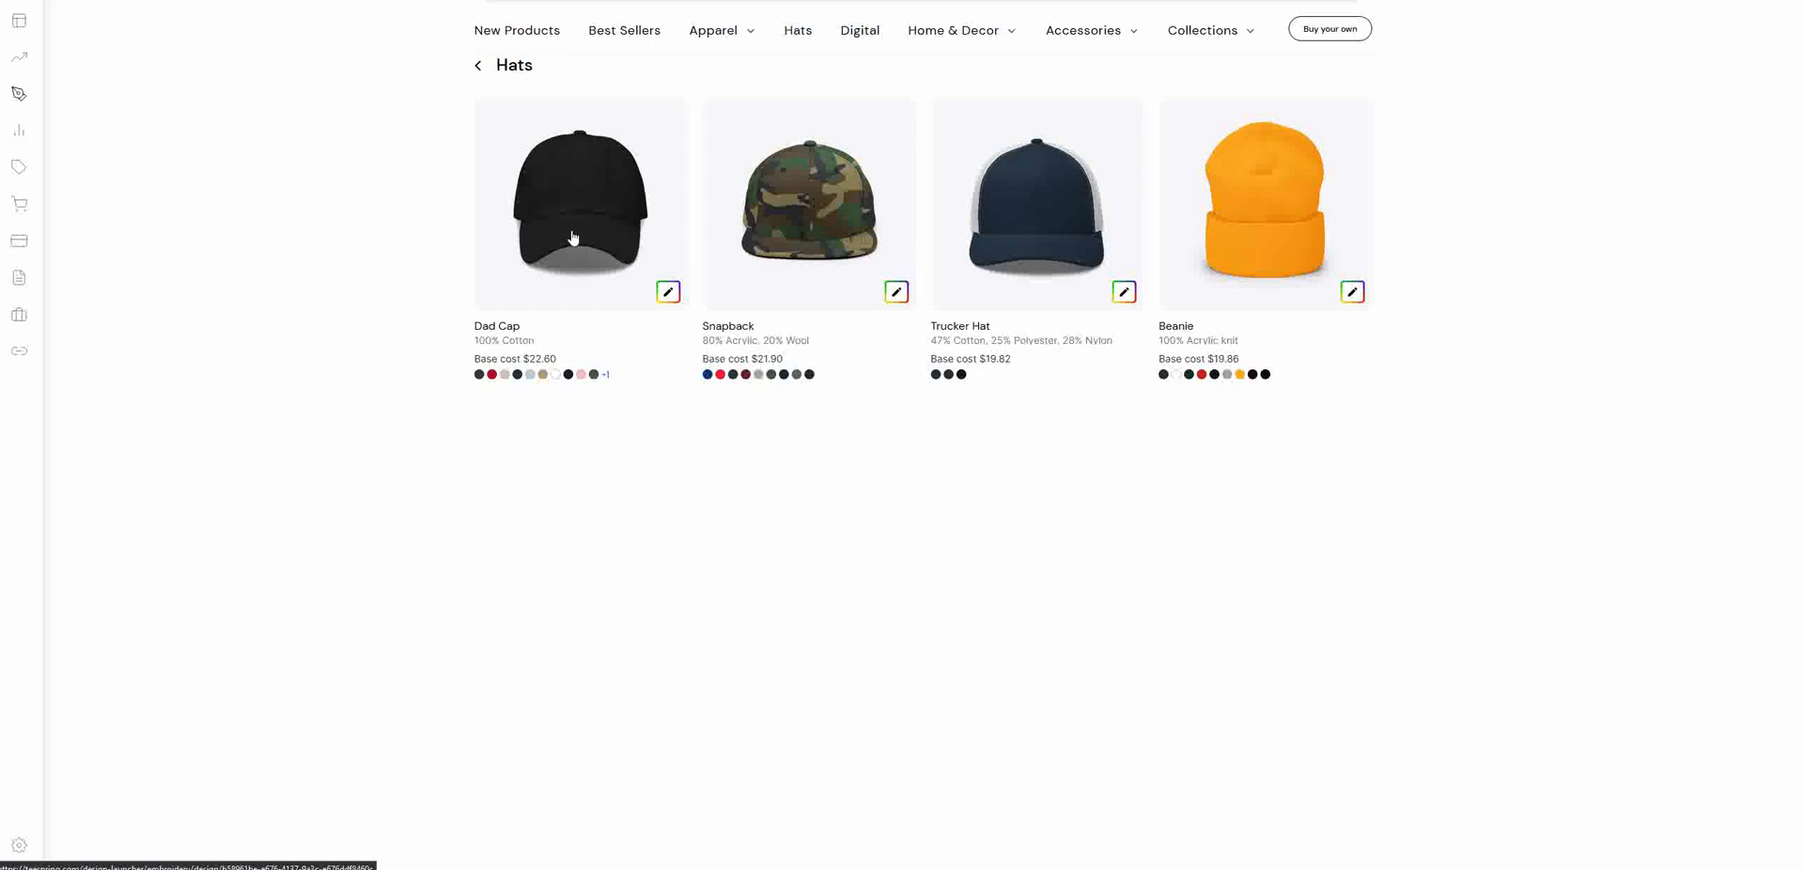
left_click(670, 298)
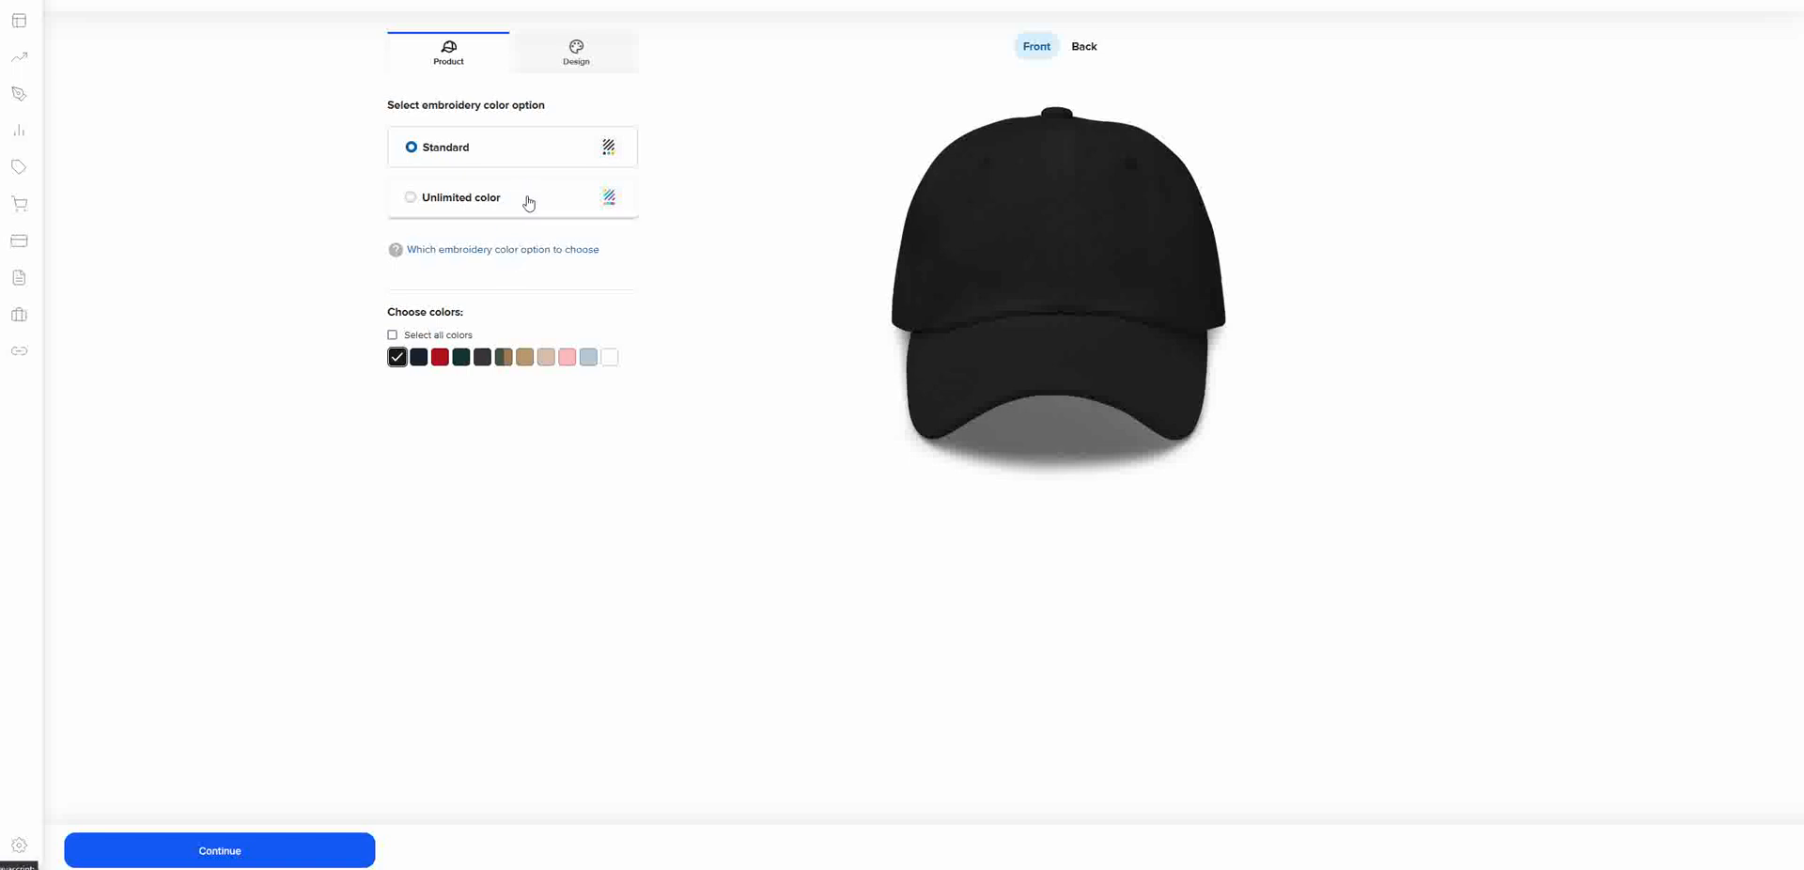
- Read the guide comparing standard and unlimited color embroidery, and try to continue with the cap without a design
left_click(513, 250)
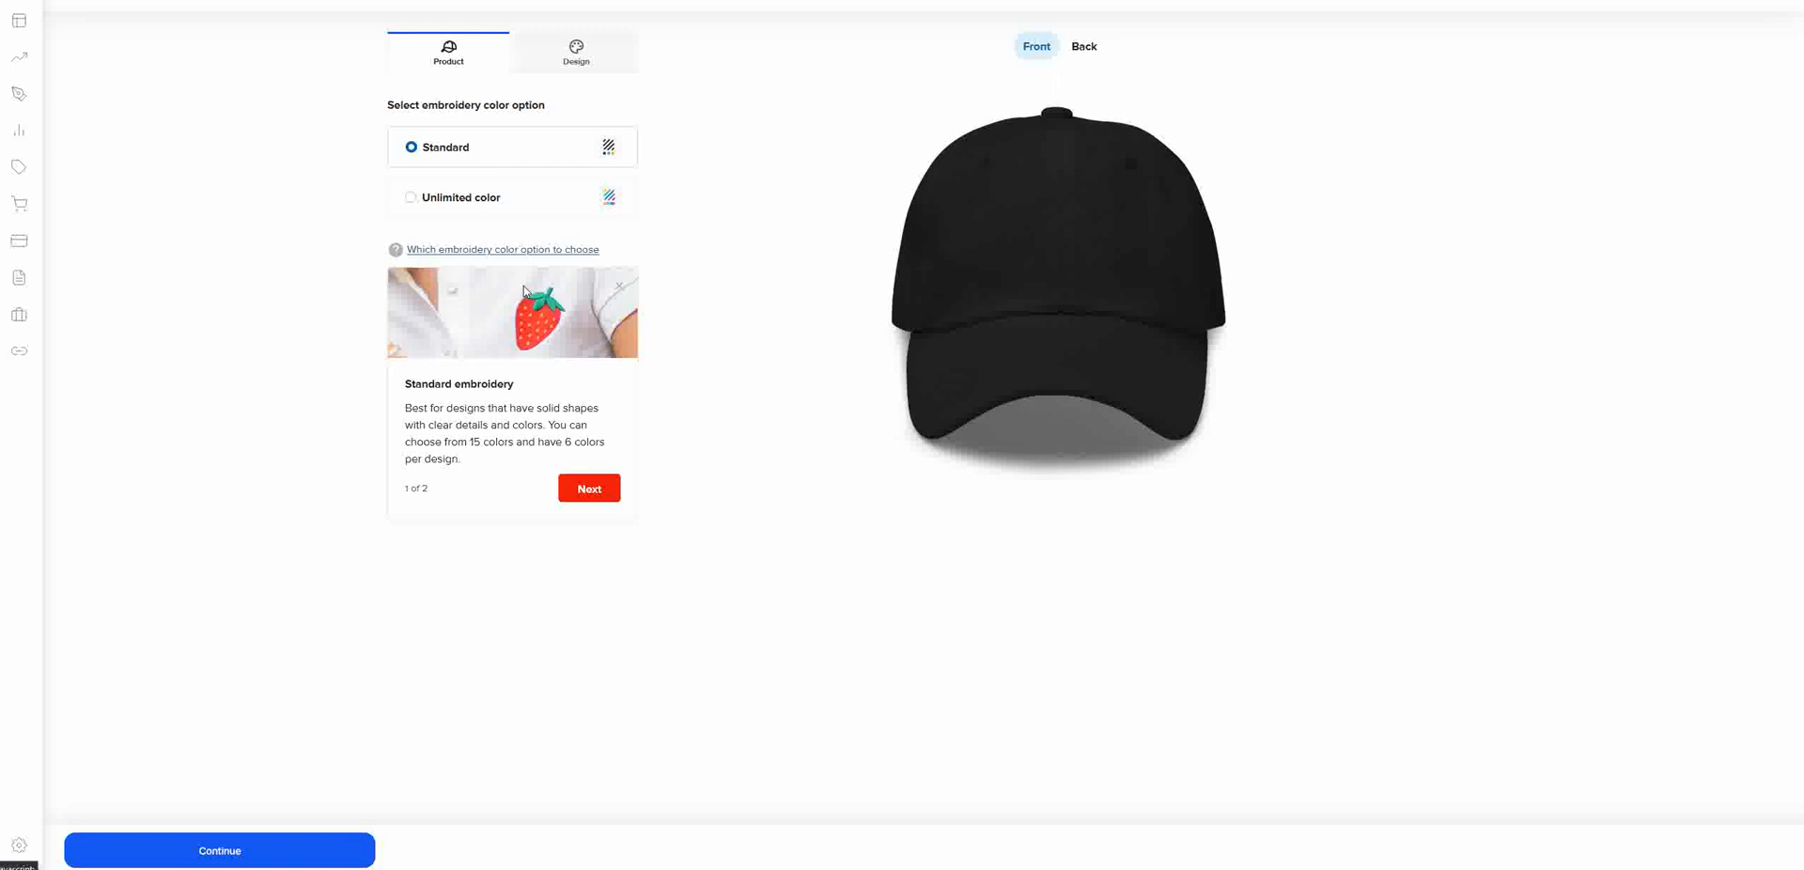
left_click(590, 494)
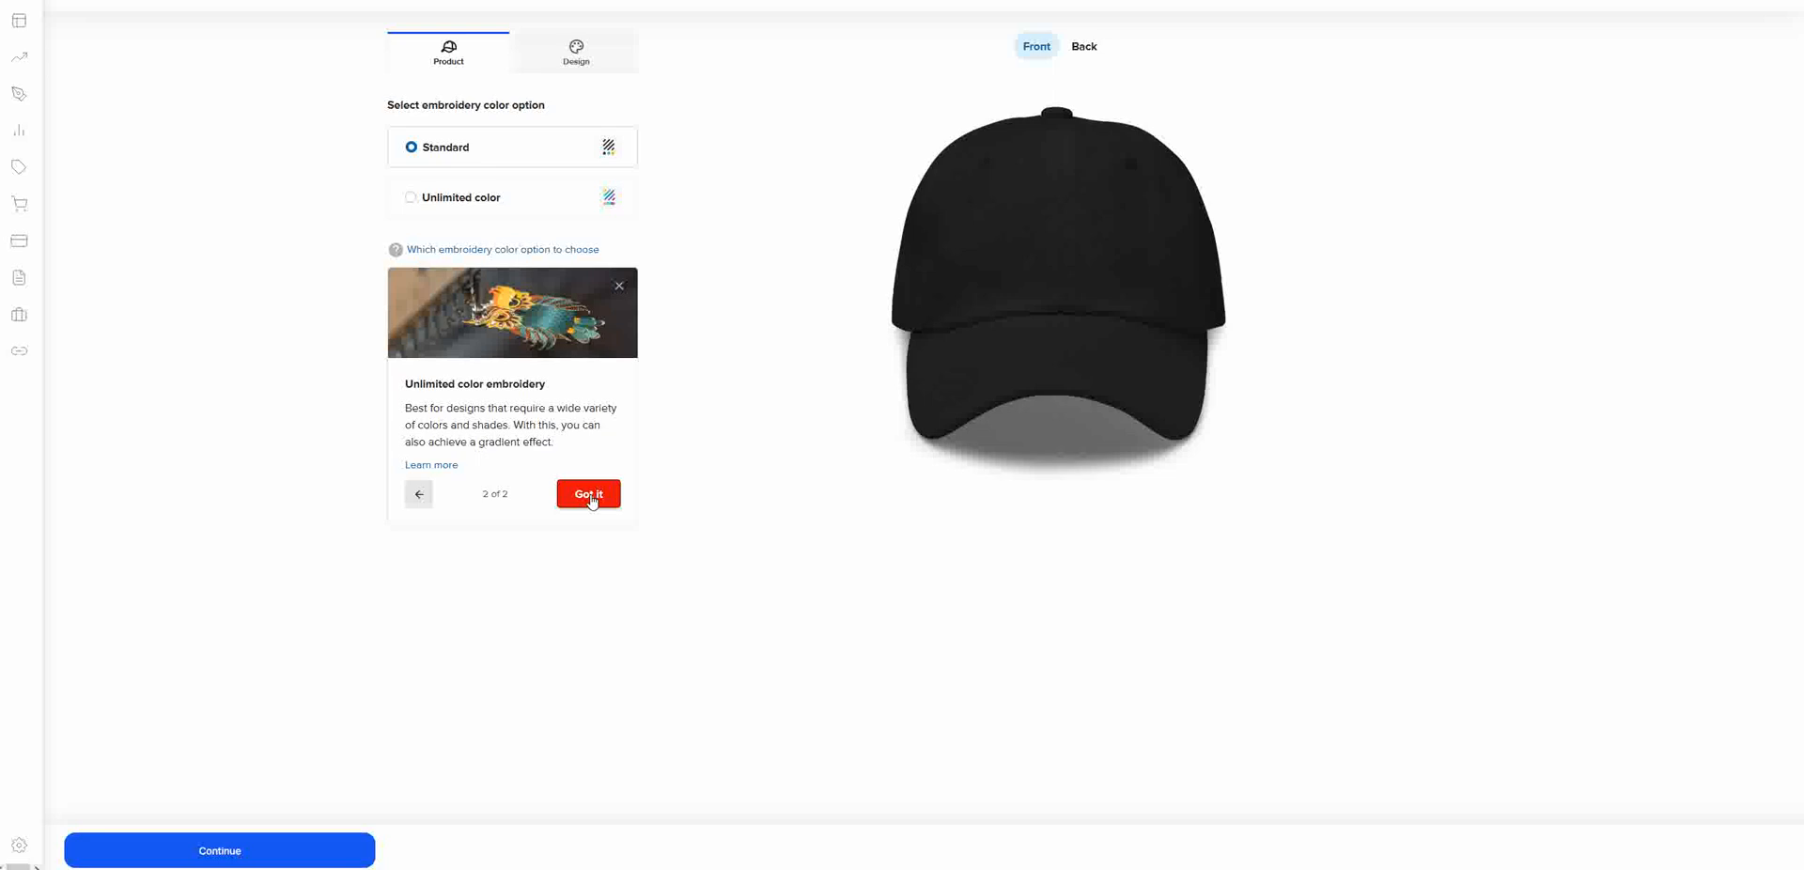
left_click(589, 495)
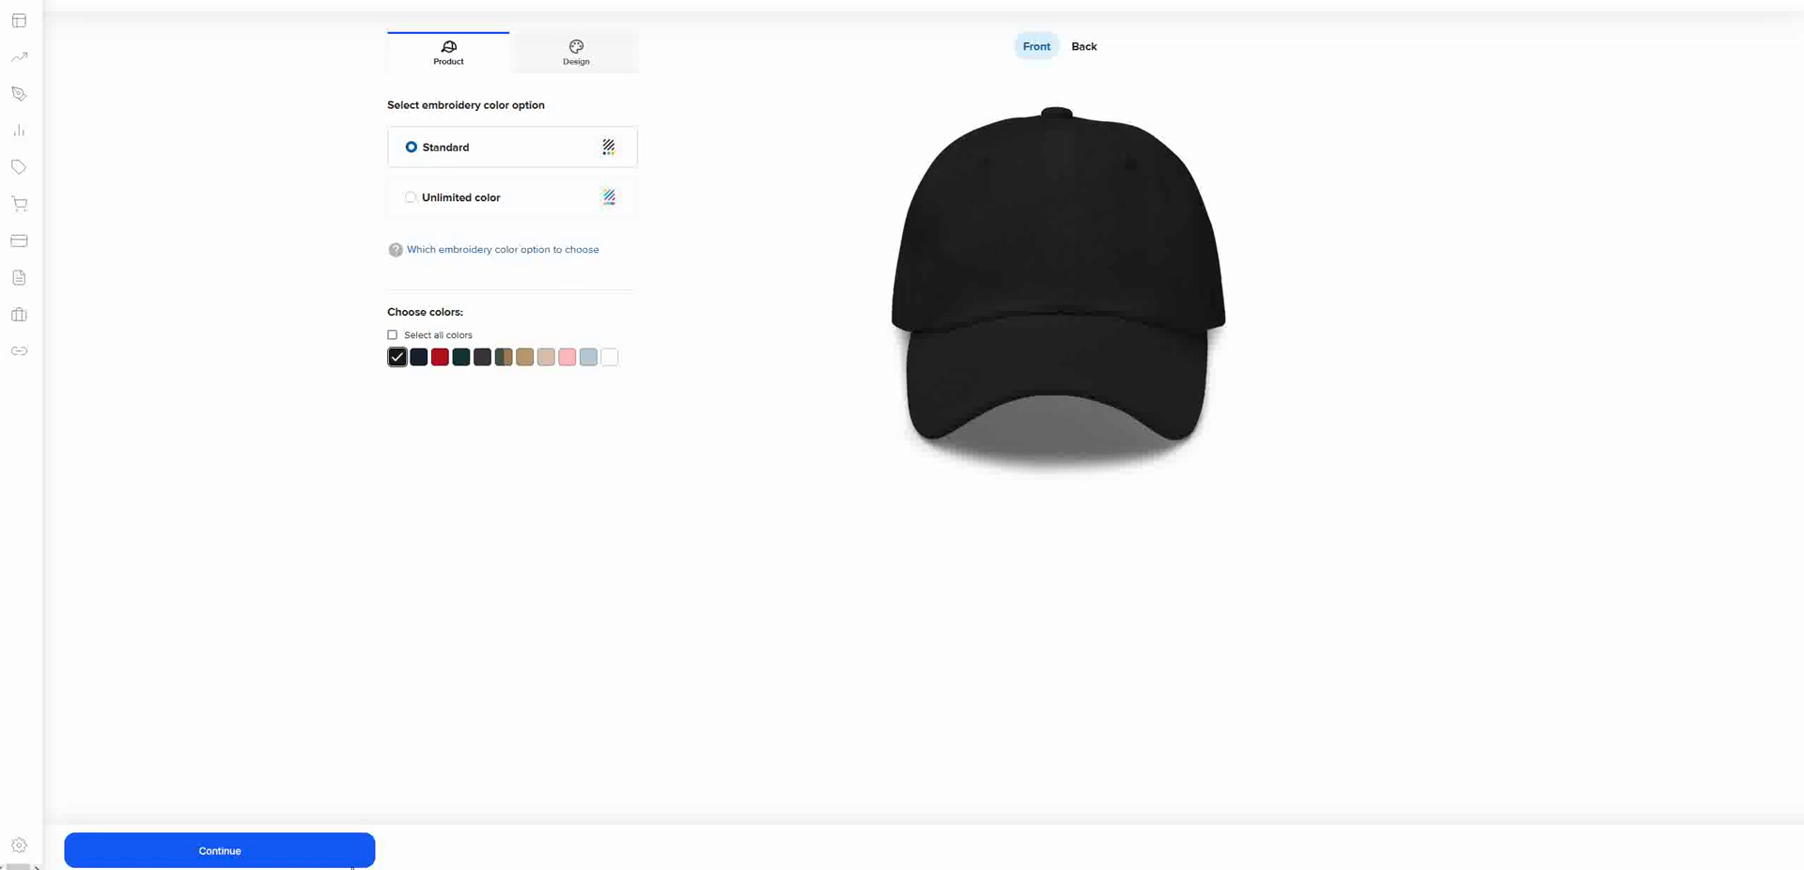
left_click(306, 850)
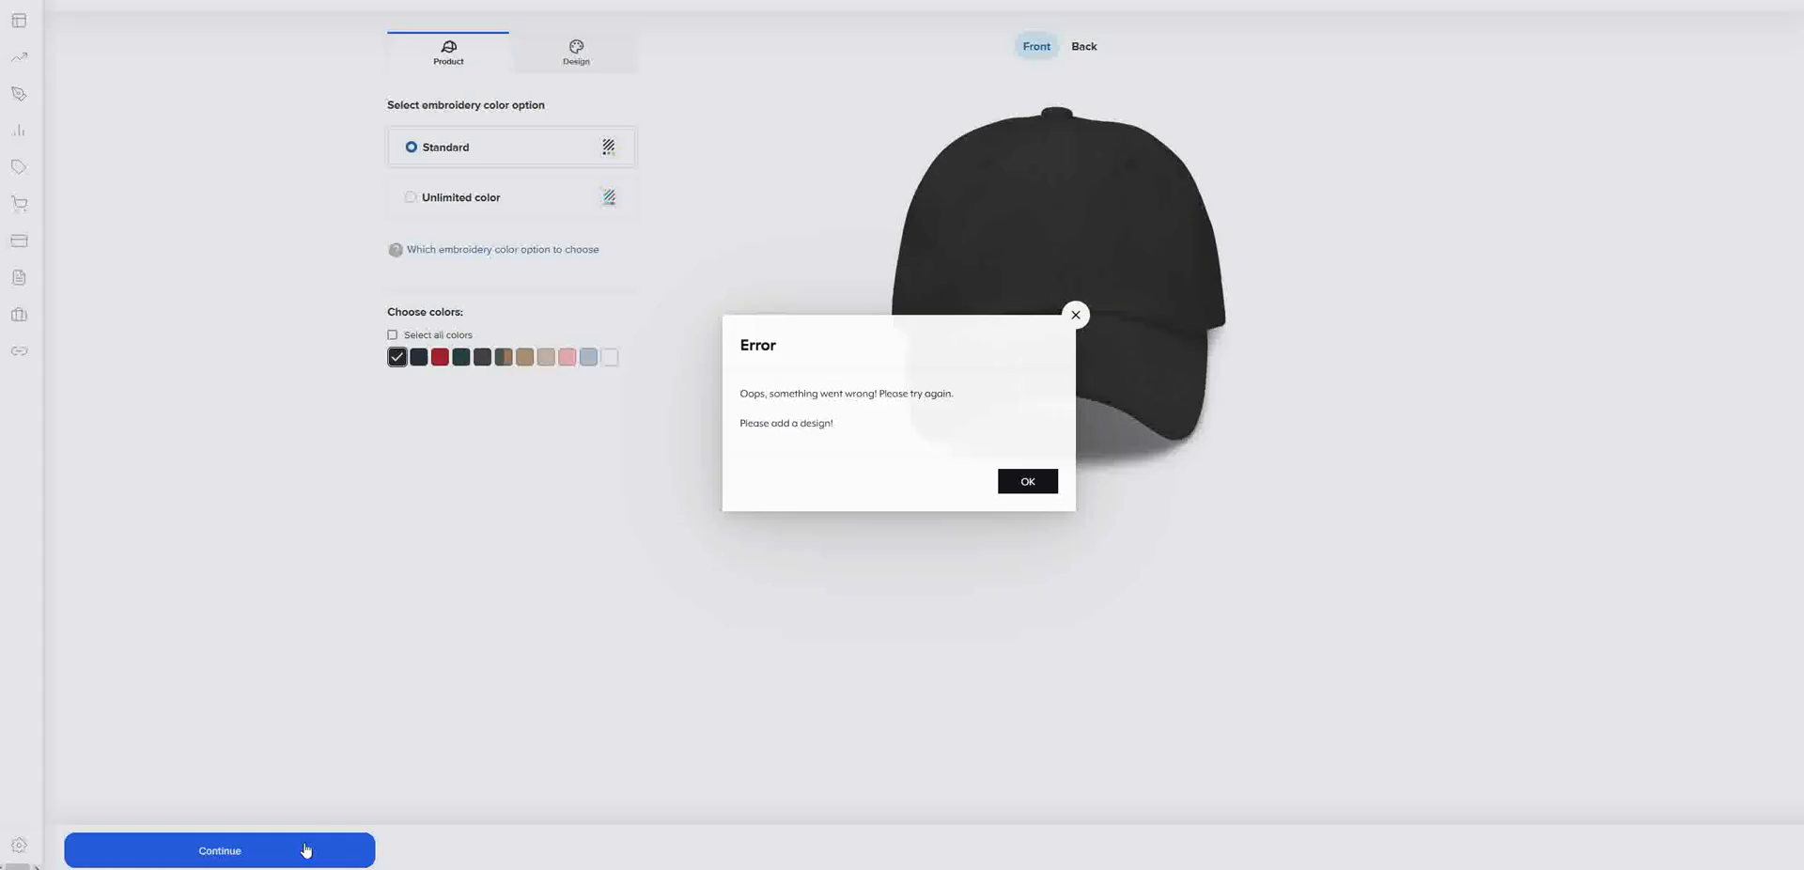
left_click(1027, 480)
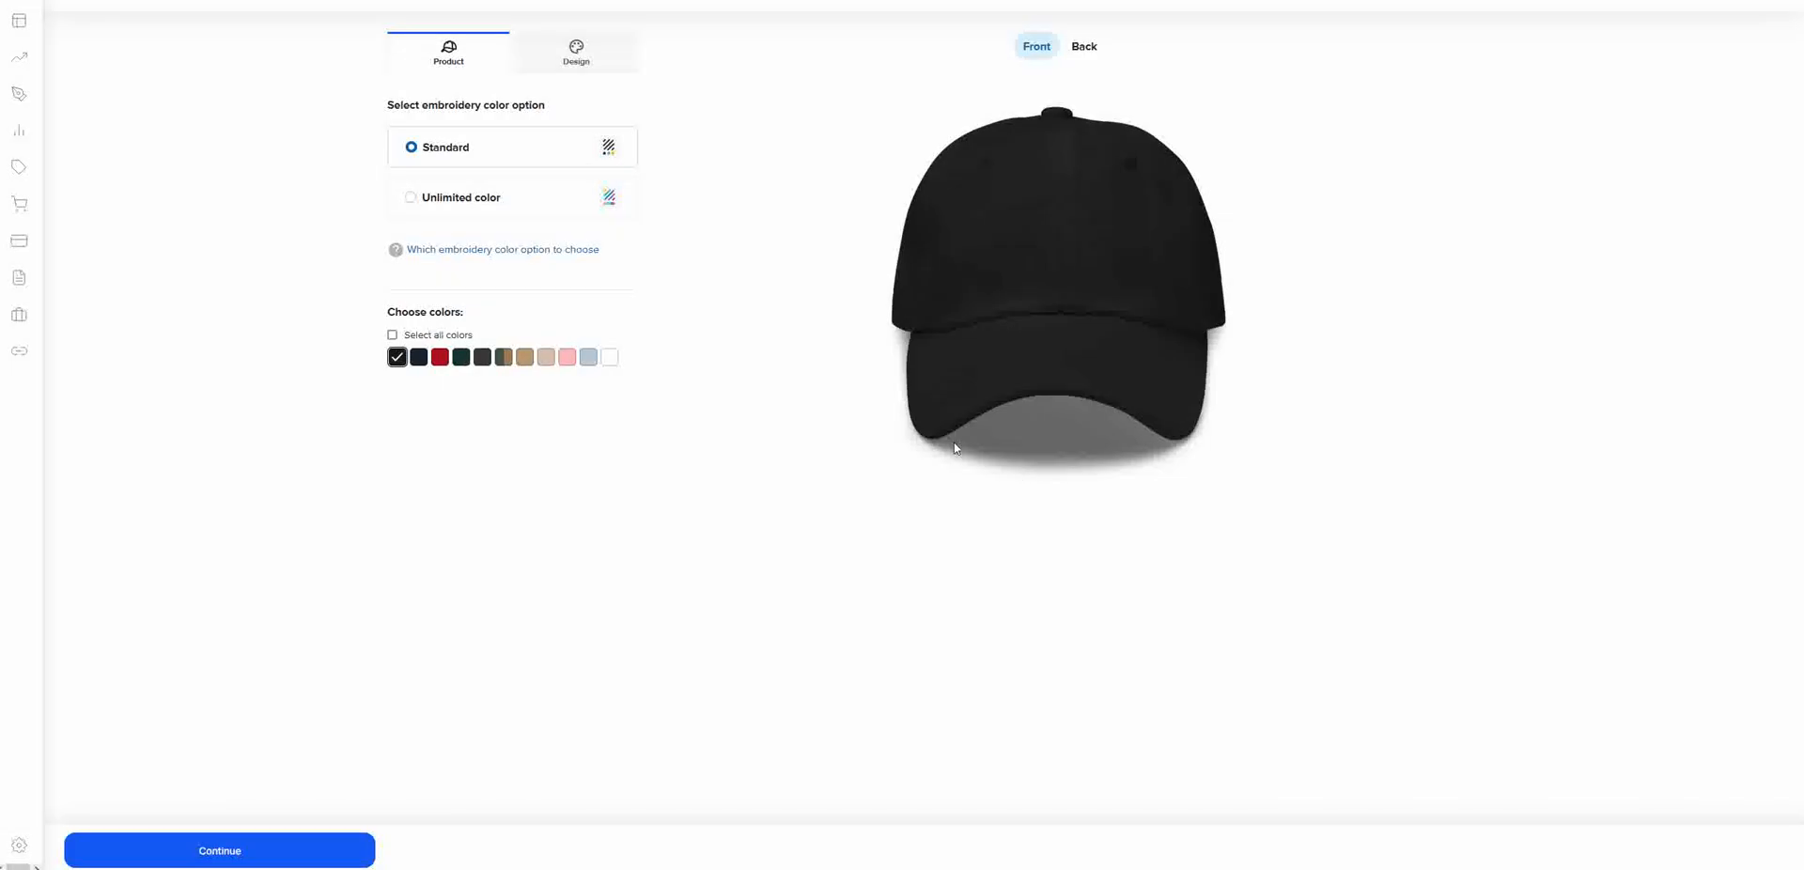
- Add a text design to the cap's front reading "LIVE" and "IMMEDIATELY" on two separate lines
left_click(566, 68)
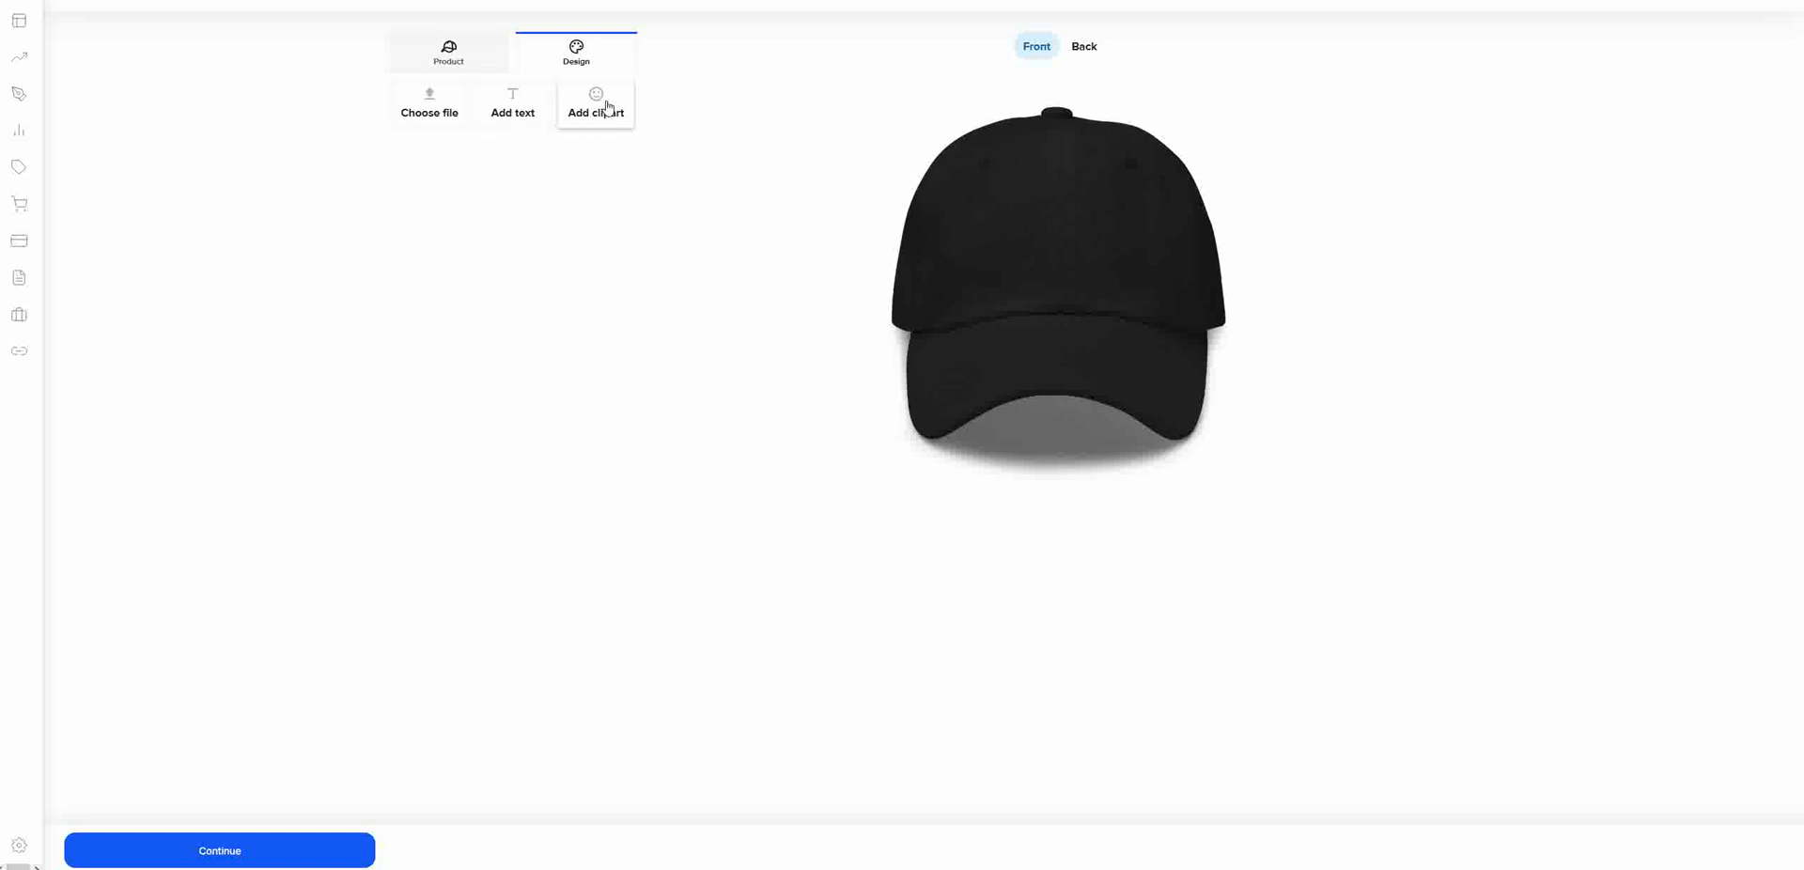
left_click(520, 111)
left_click(515, 136)
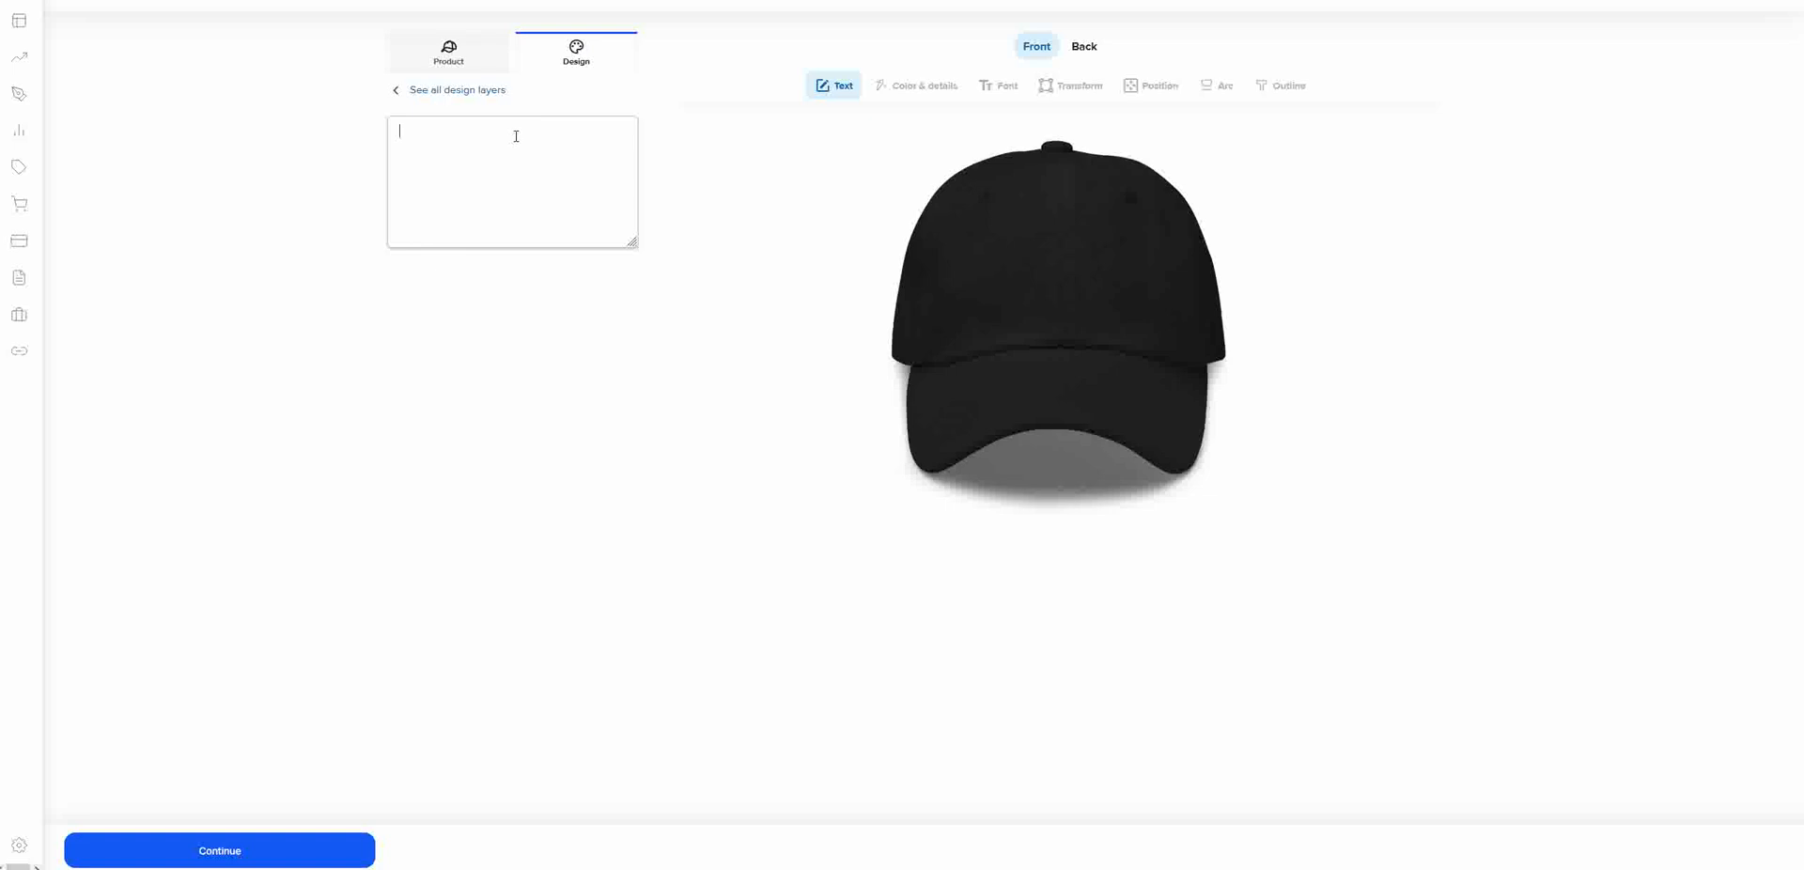
type("Live")
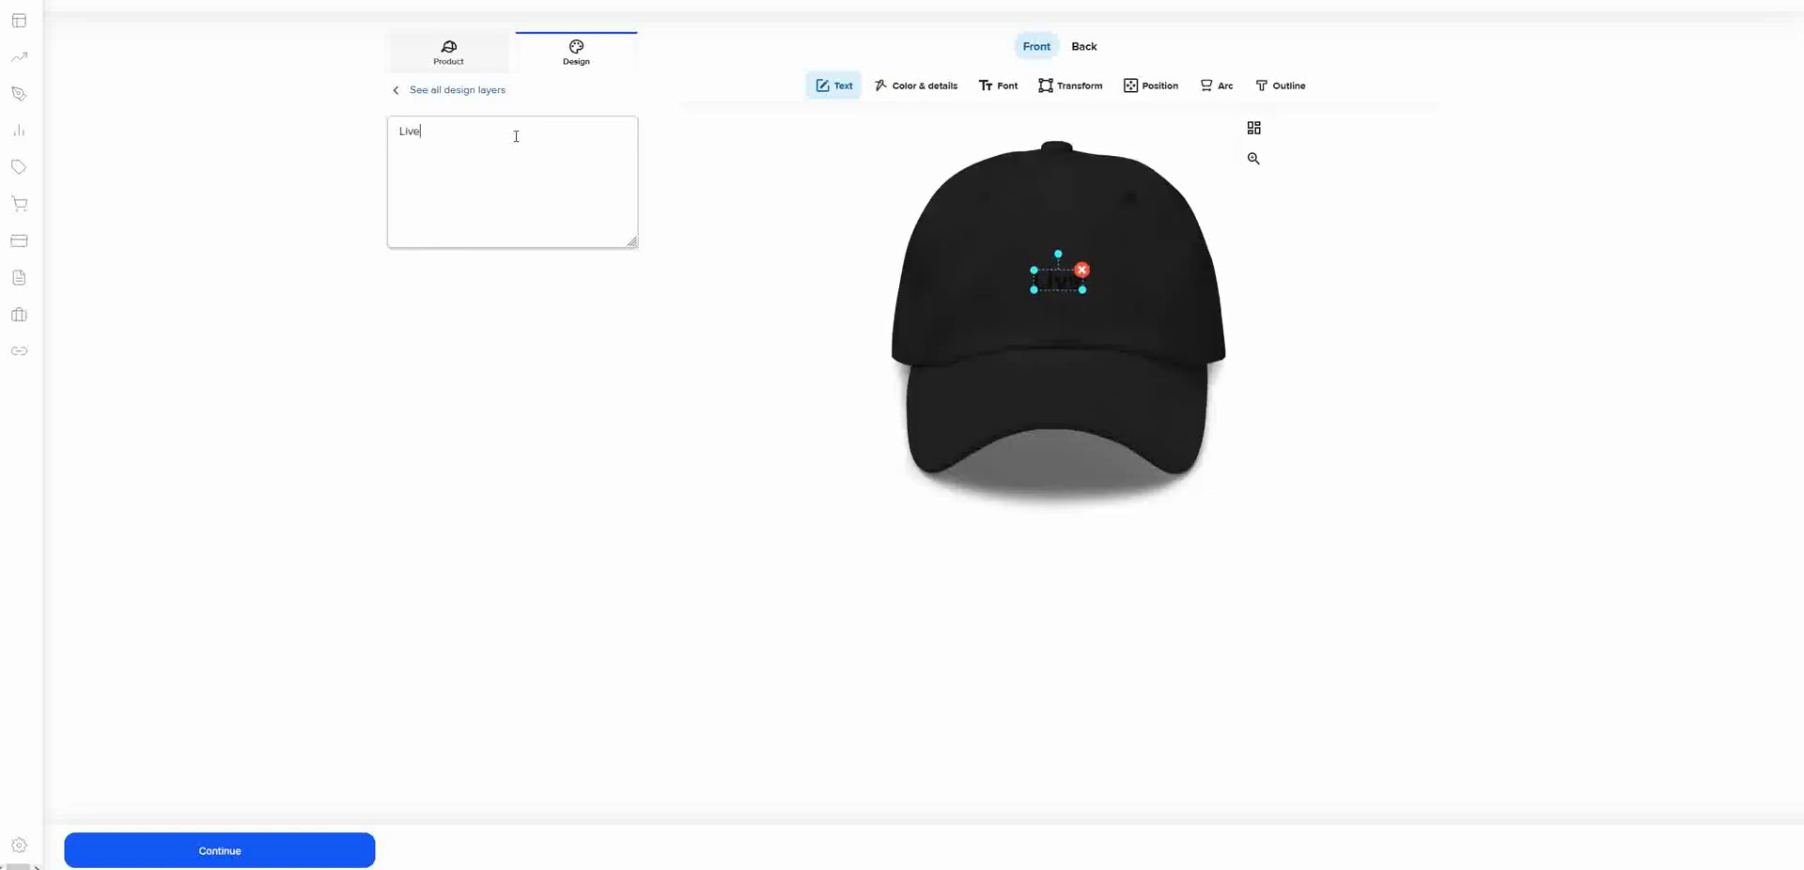
key("BackSpace")
key("BackSpace")
key("BackSpace")
type("IVE IMM")
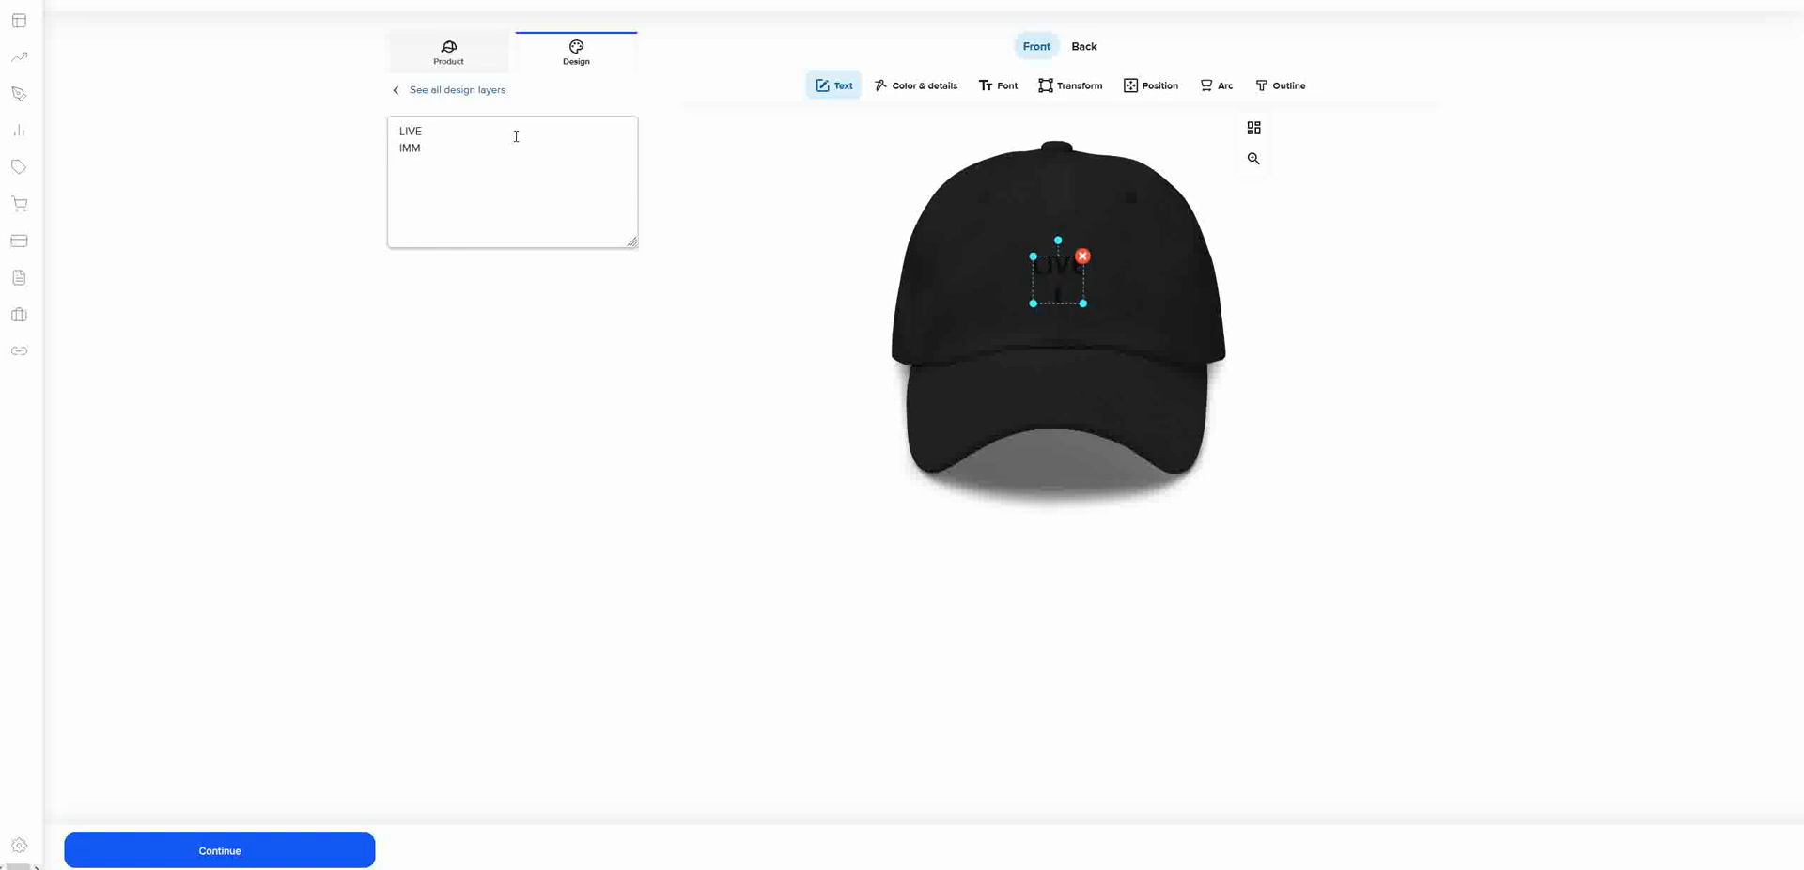
type("EDIATELY")
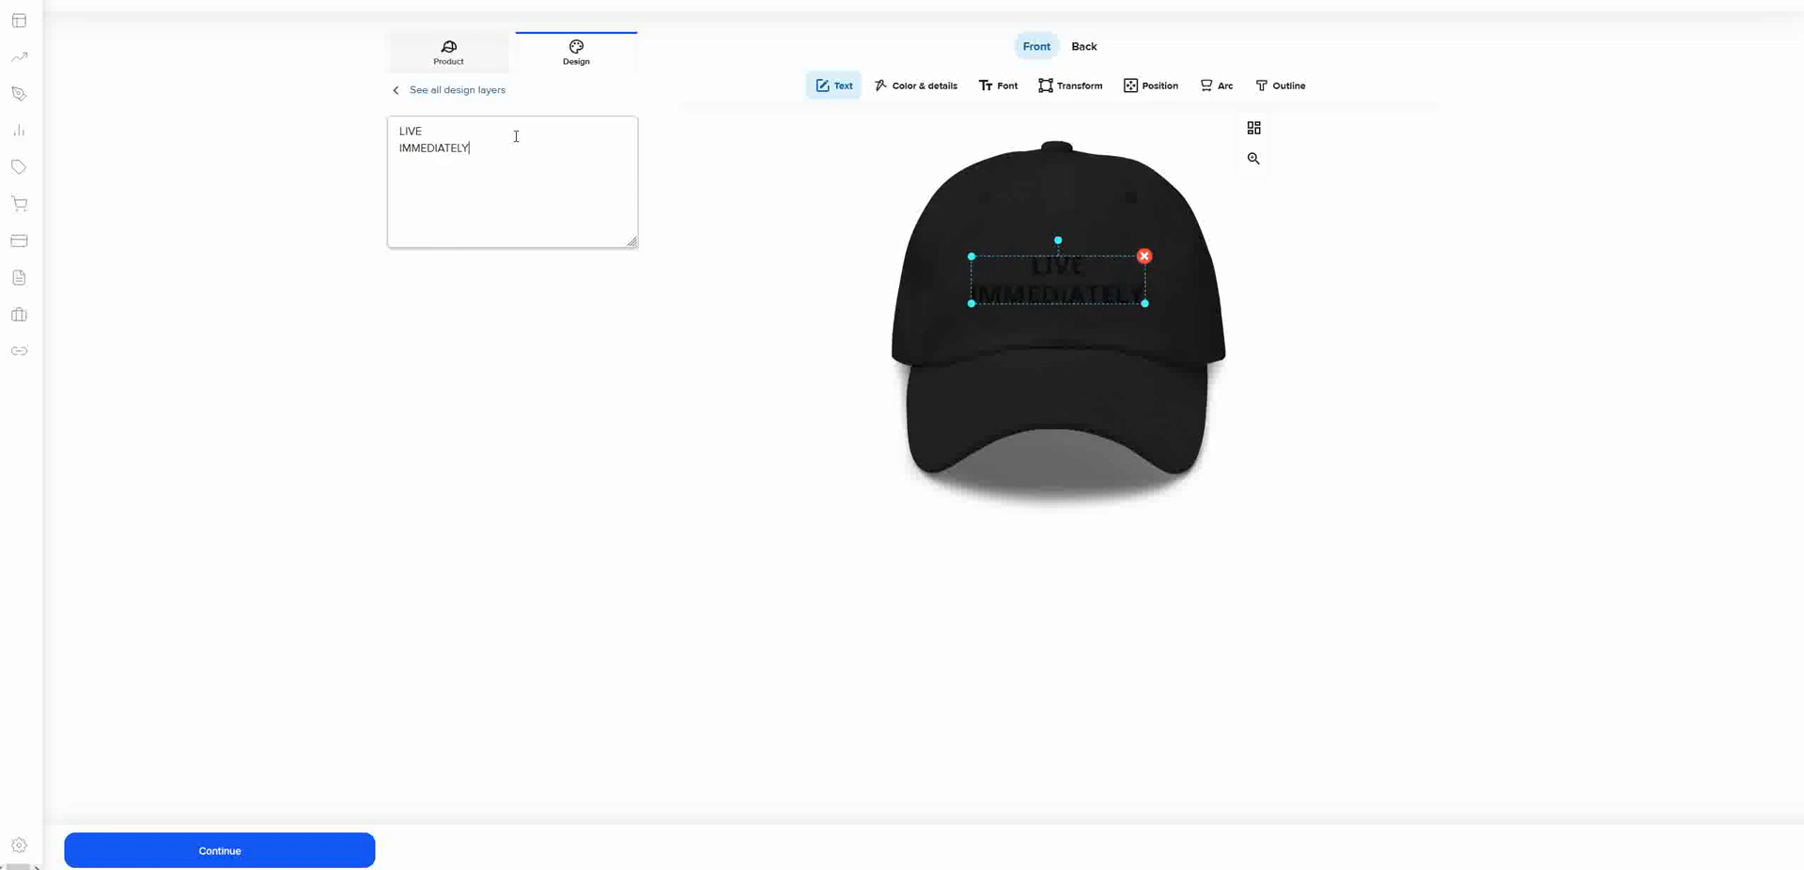
- Compare thread colors such as Royal and Grey on the cap's text and set the text color to 1801 White
left_click(937, 91)
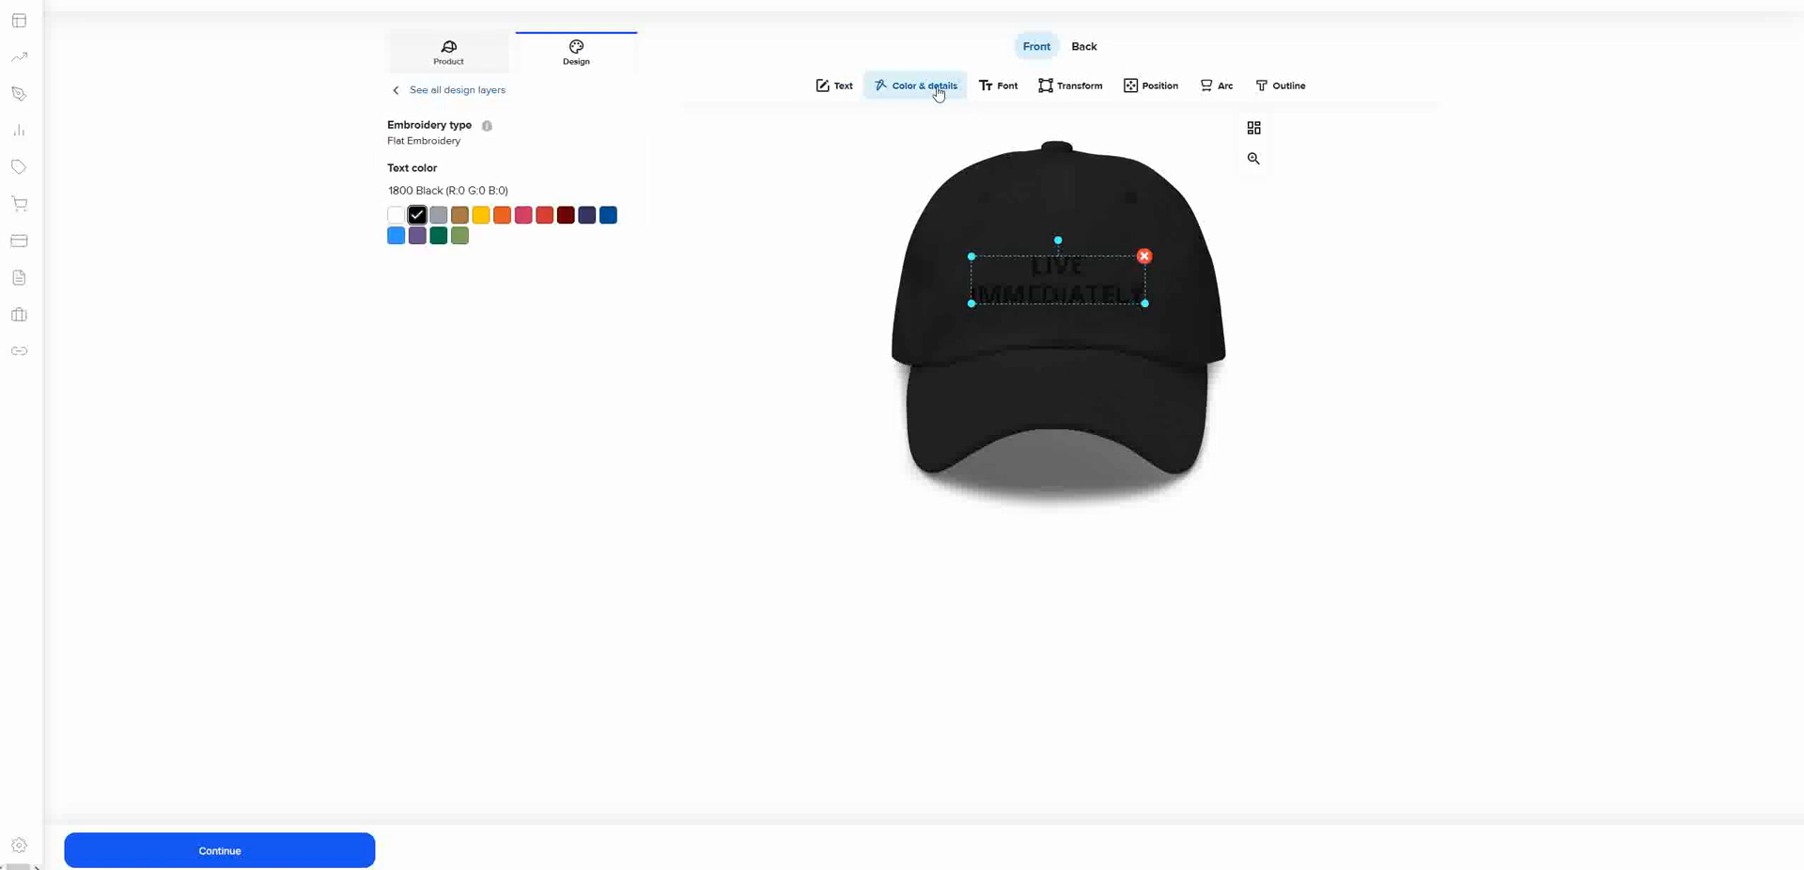
left_click(396, 216)
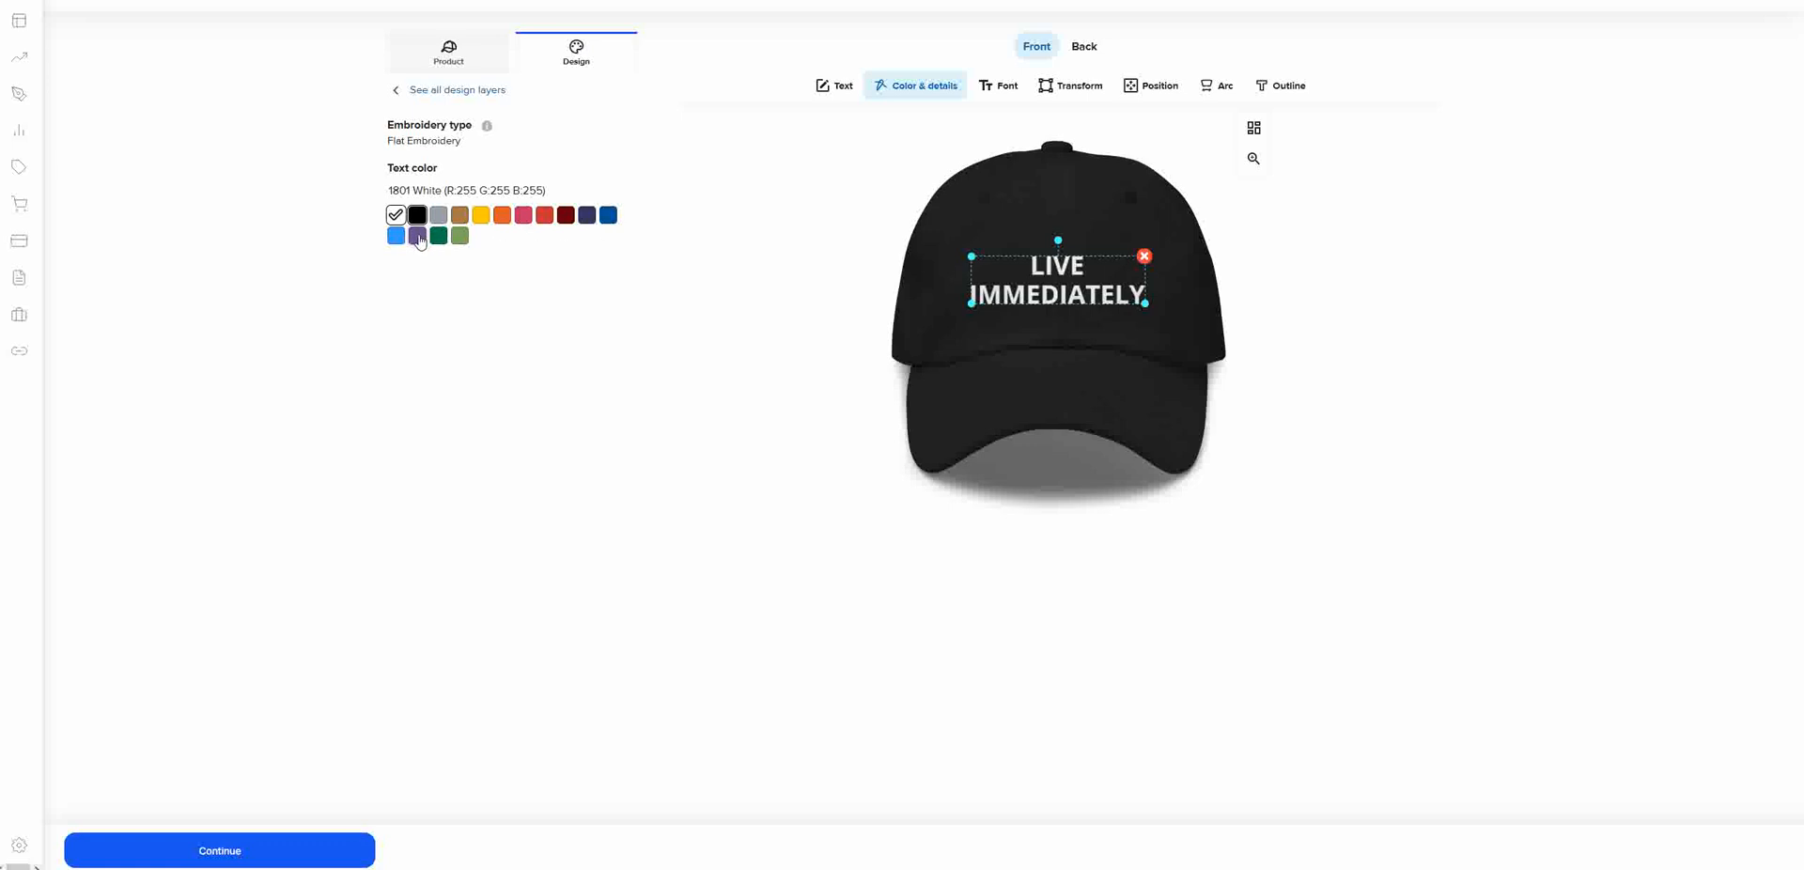
left_click(418, 237)
left_click(607, 218)
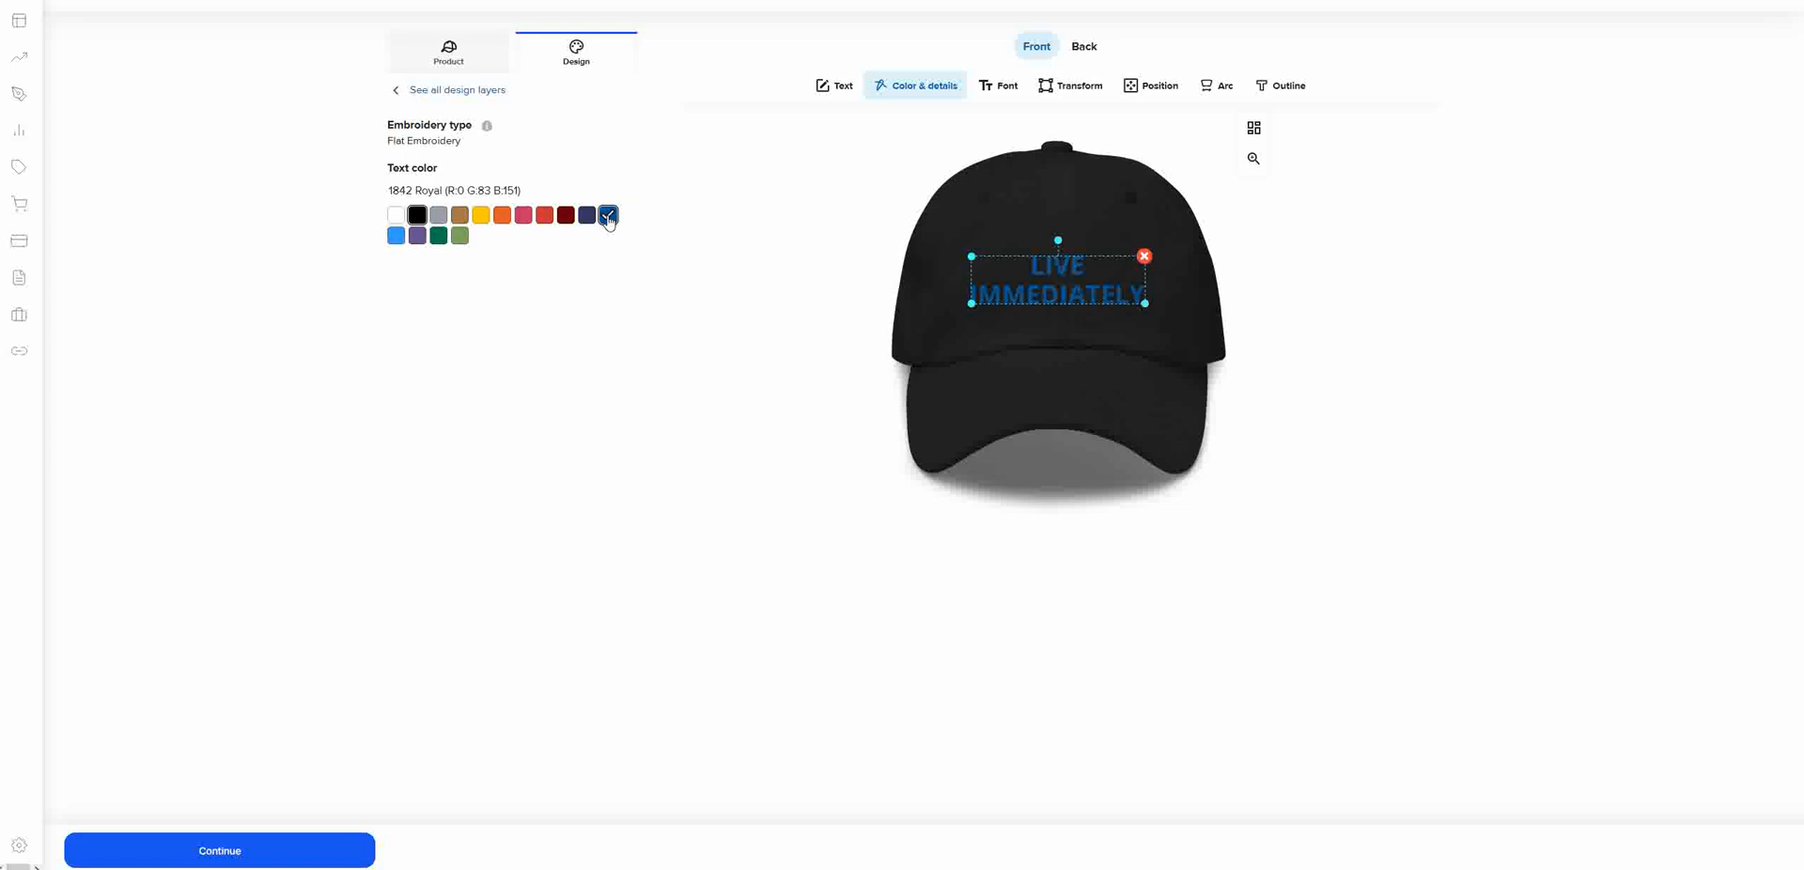
left_click(439, 223)
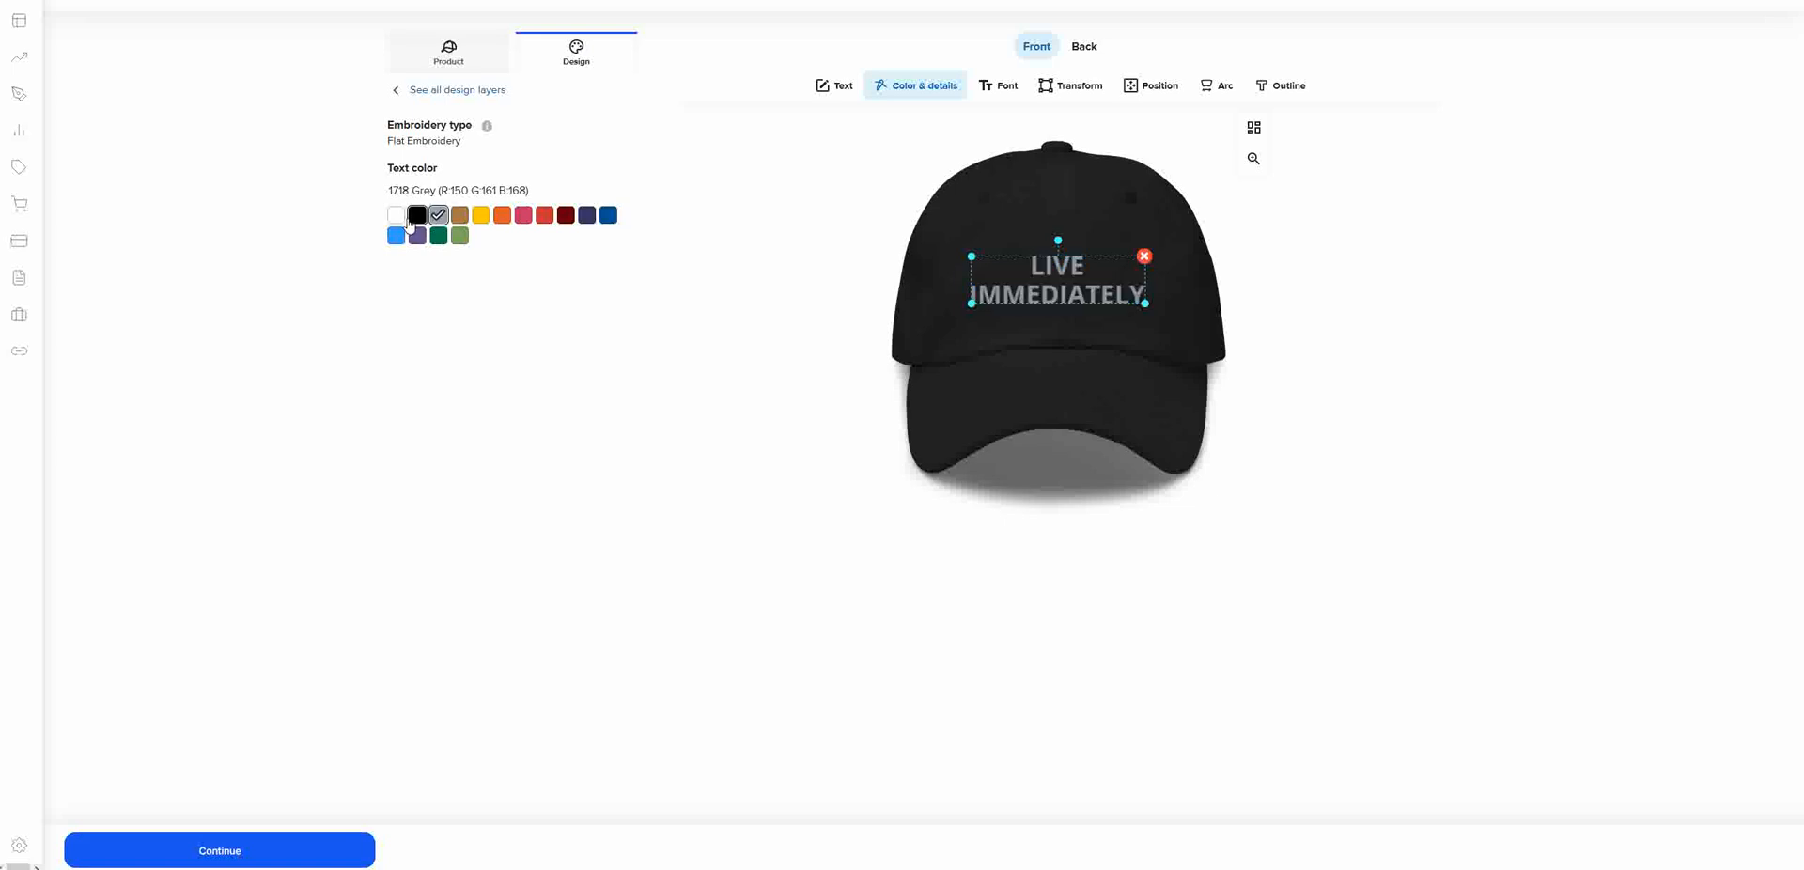
left_click(397, 217)
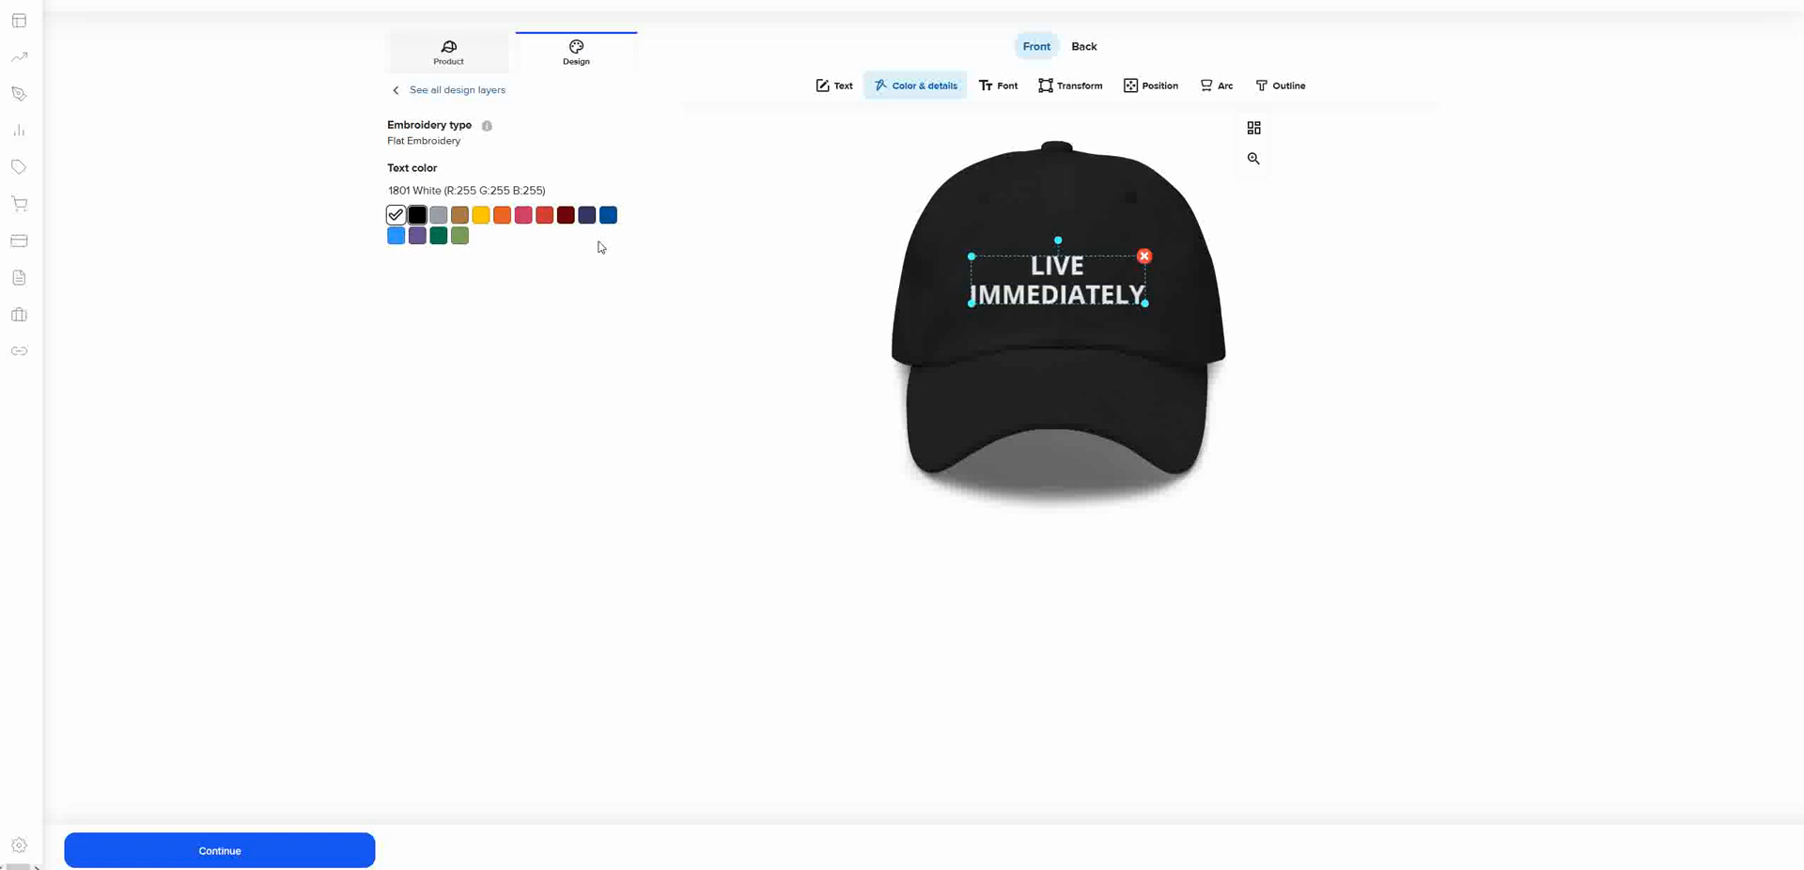
- Open the font settings for the cap's text and browse the list of available fonts
left_click(1004, 94)
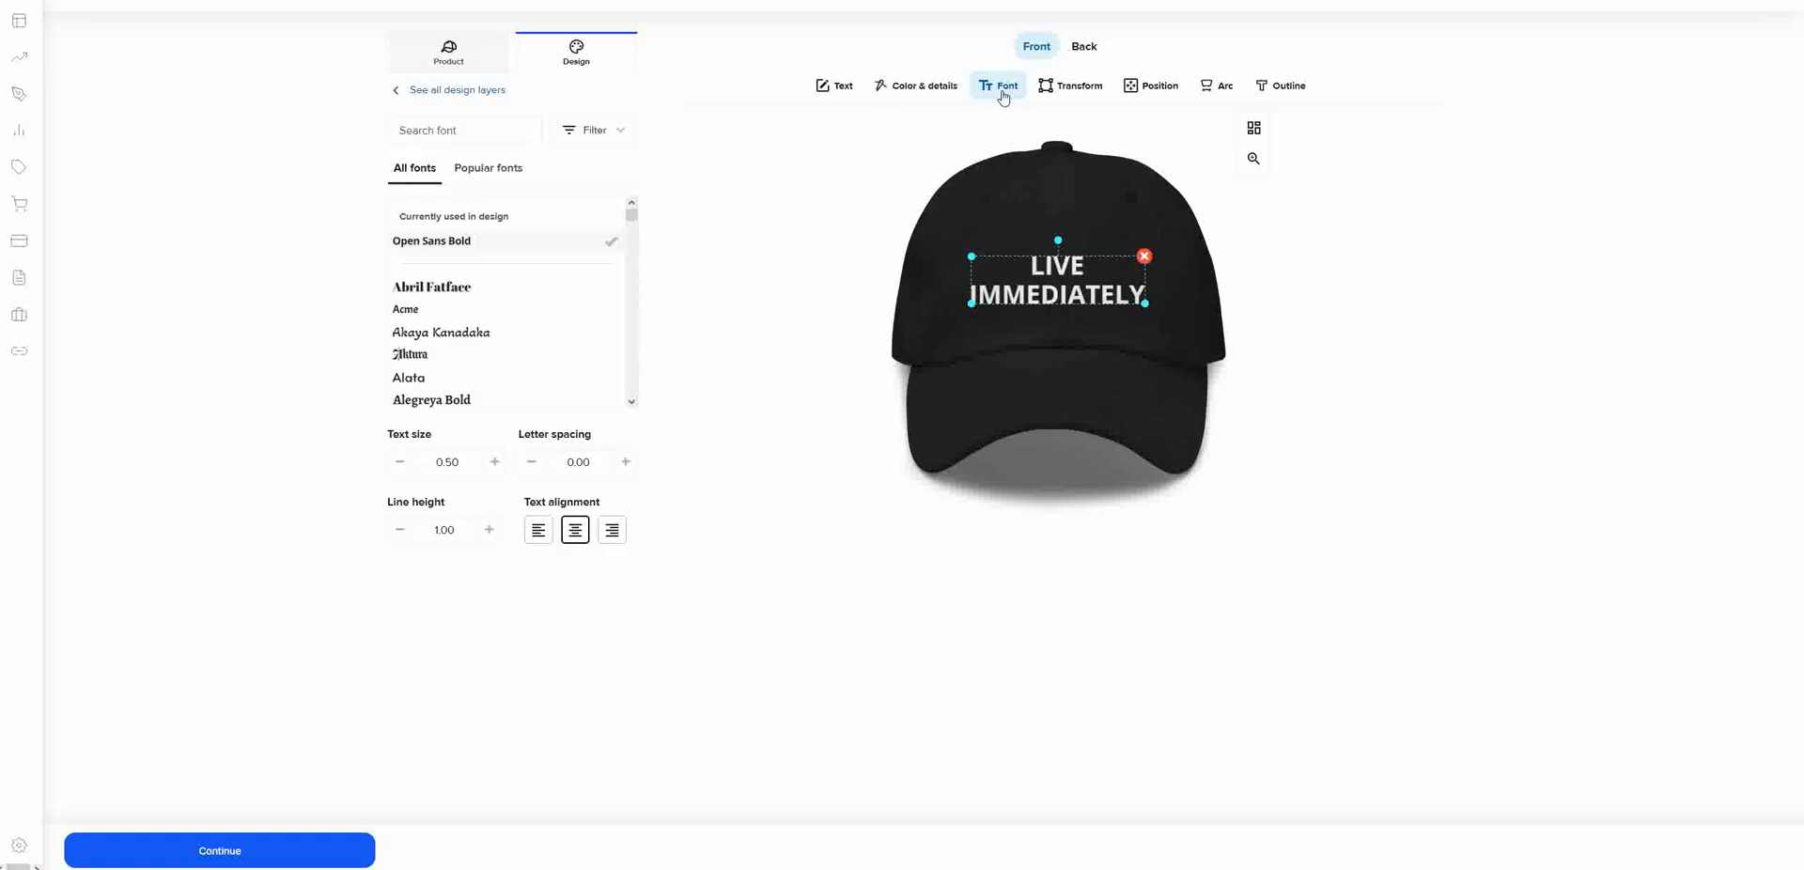
scroll(556, 324, "down", 3)
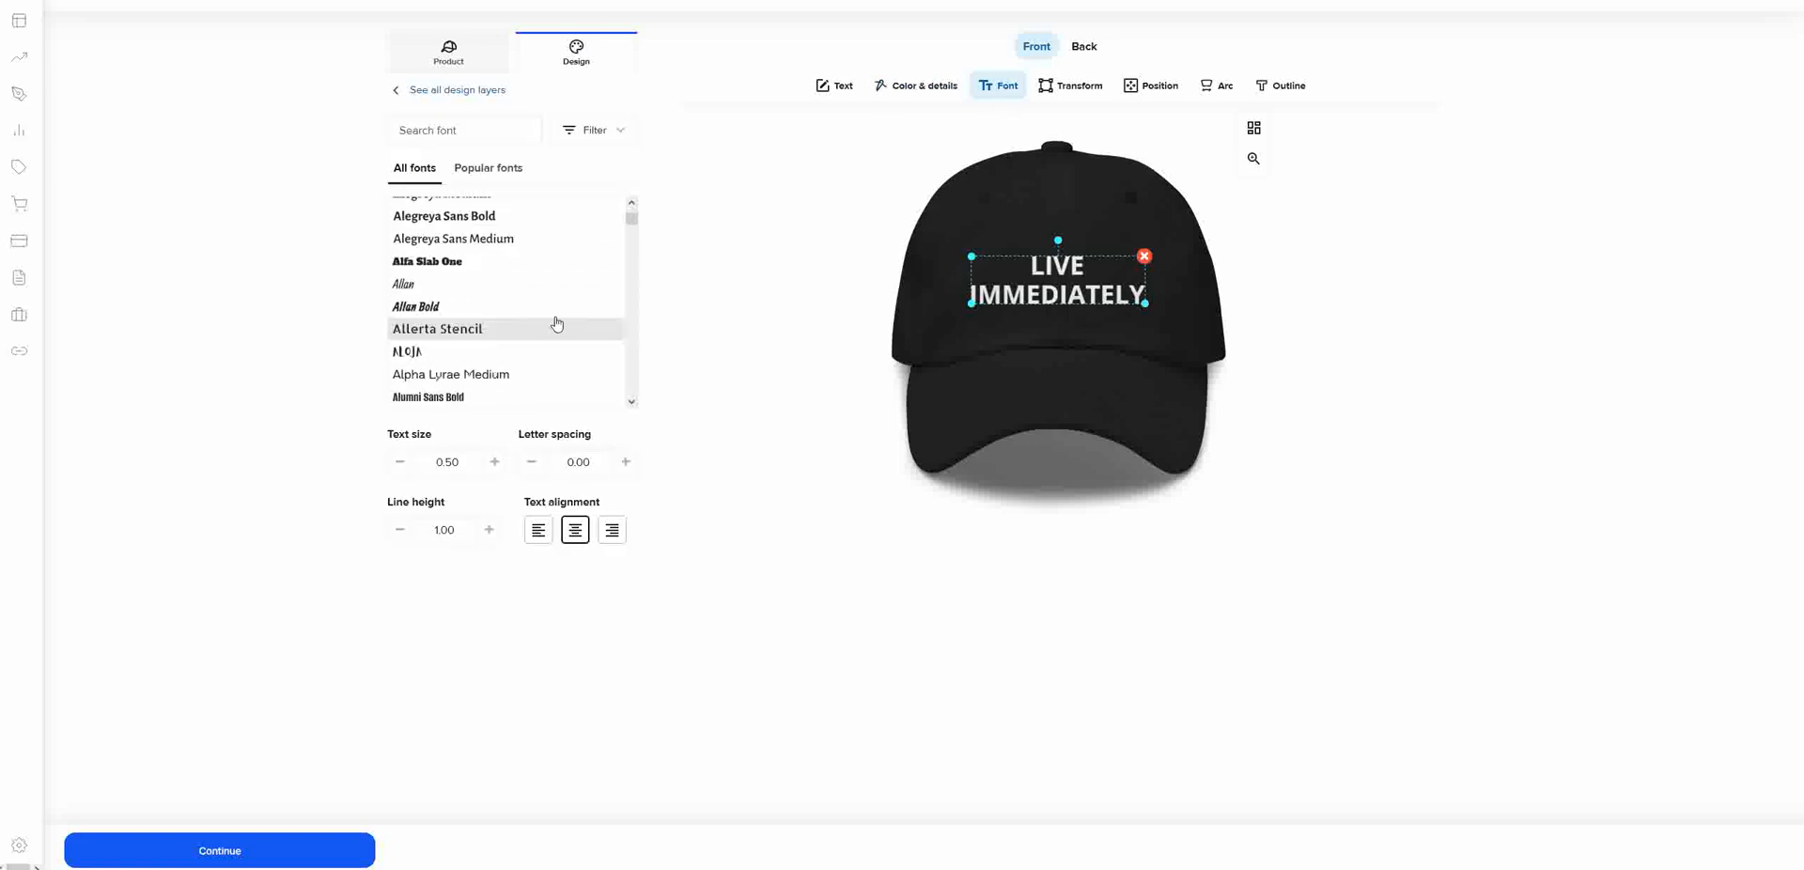
scroll(556, 324, "down", 10)
scroll(556, 324, "down", 8)
scroll(556, 324, "down", 2)
scroll(557, 322, "up", 10)
scroll(558, 321, "up", 10)
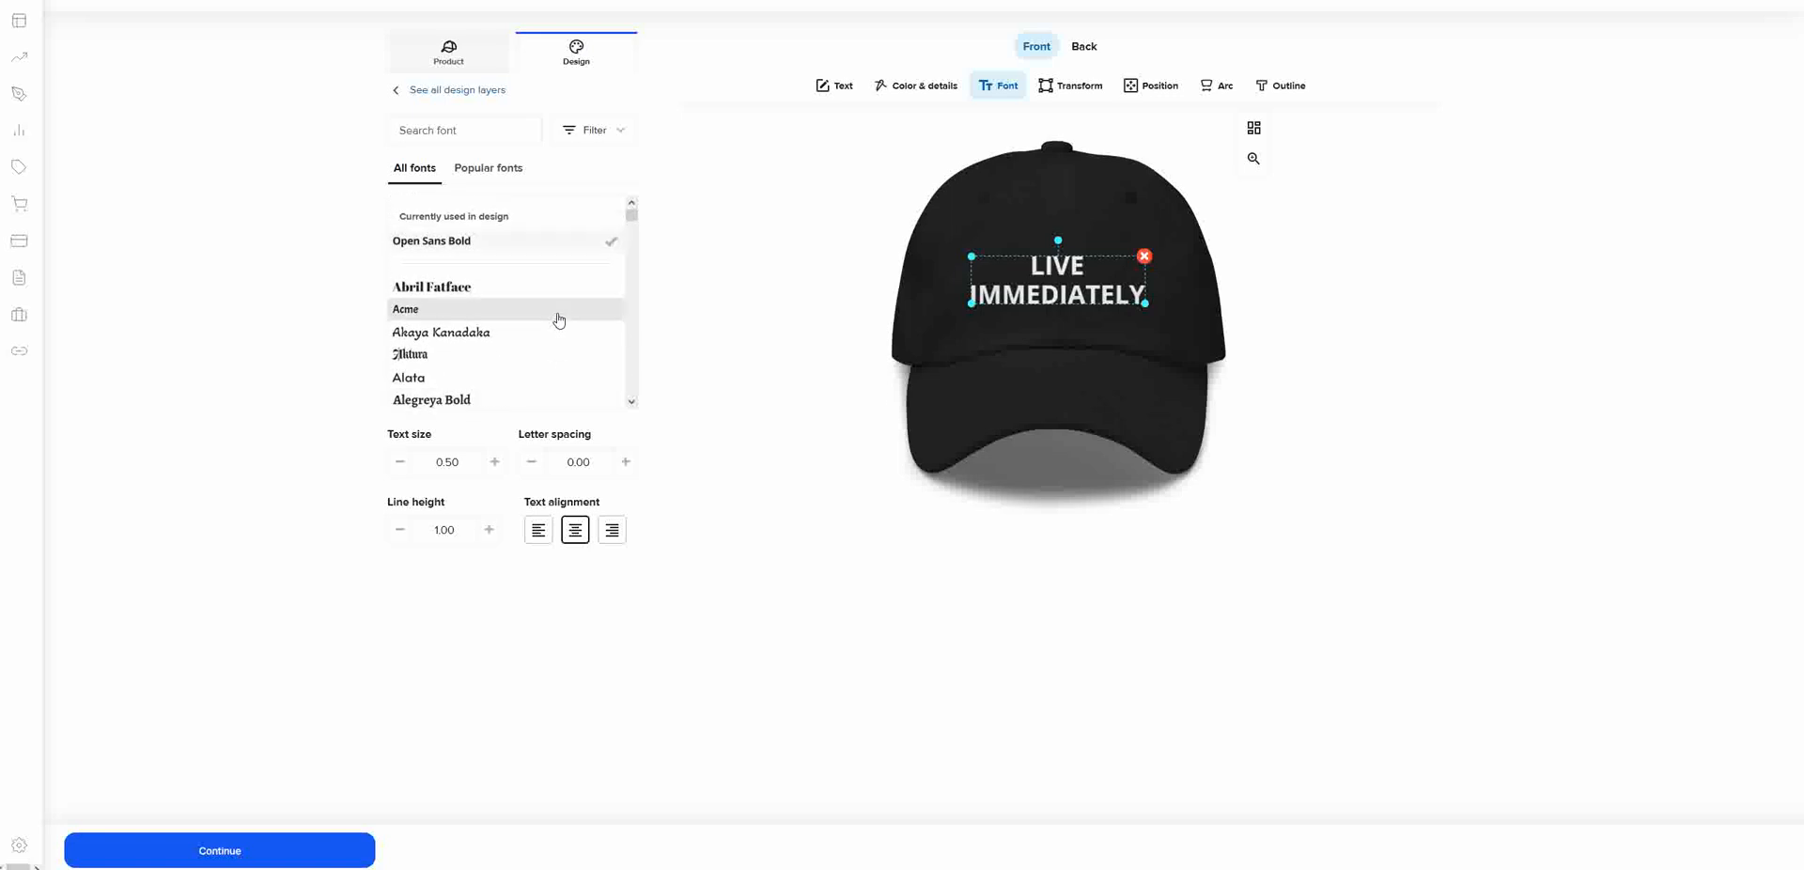
- Search the fonts for "GREEK" and clear the search term
left_click(523, 131)
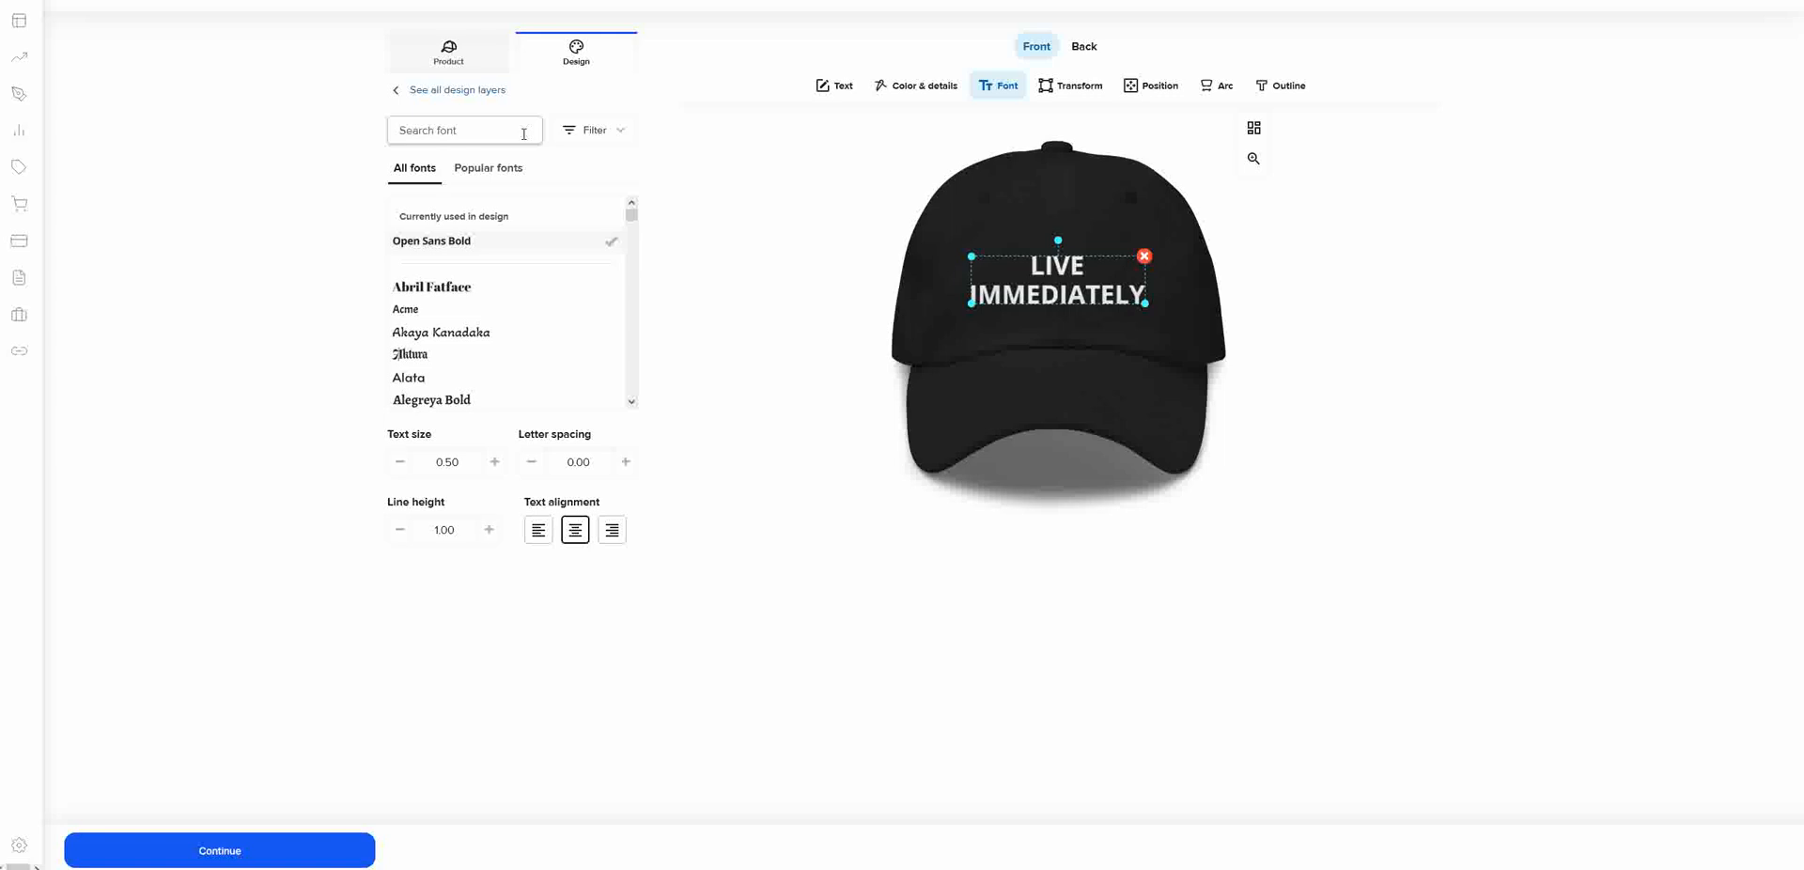
type("GREEK")
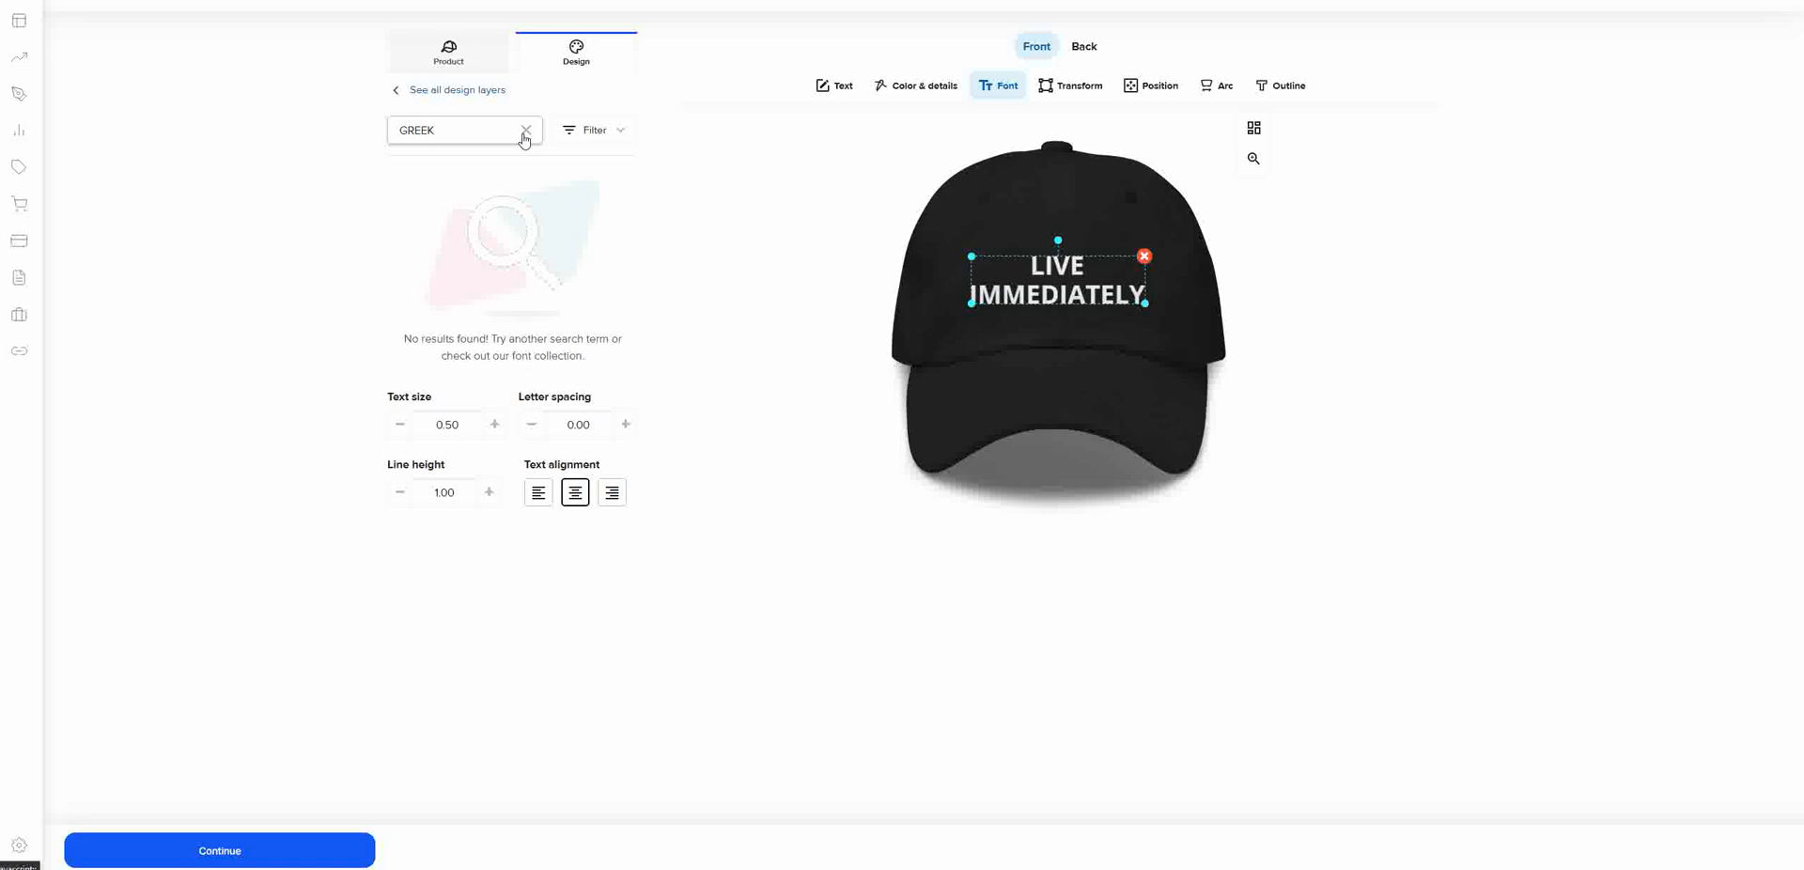
key("BackSpace")
key("BackSpace")
key("BackSpace")
key("BackSpace")
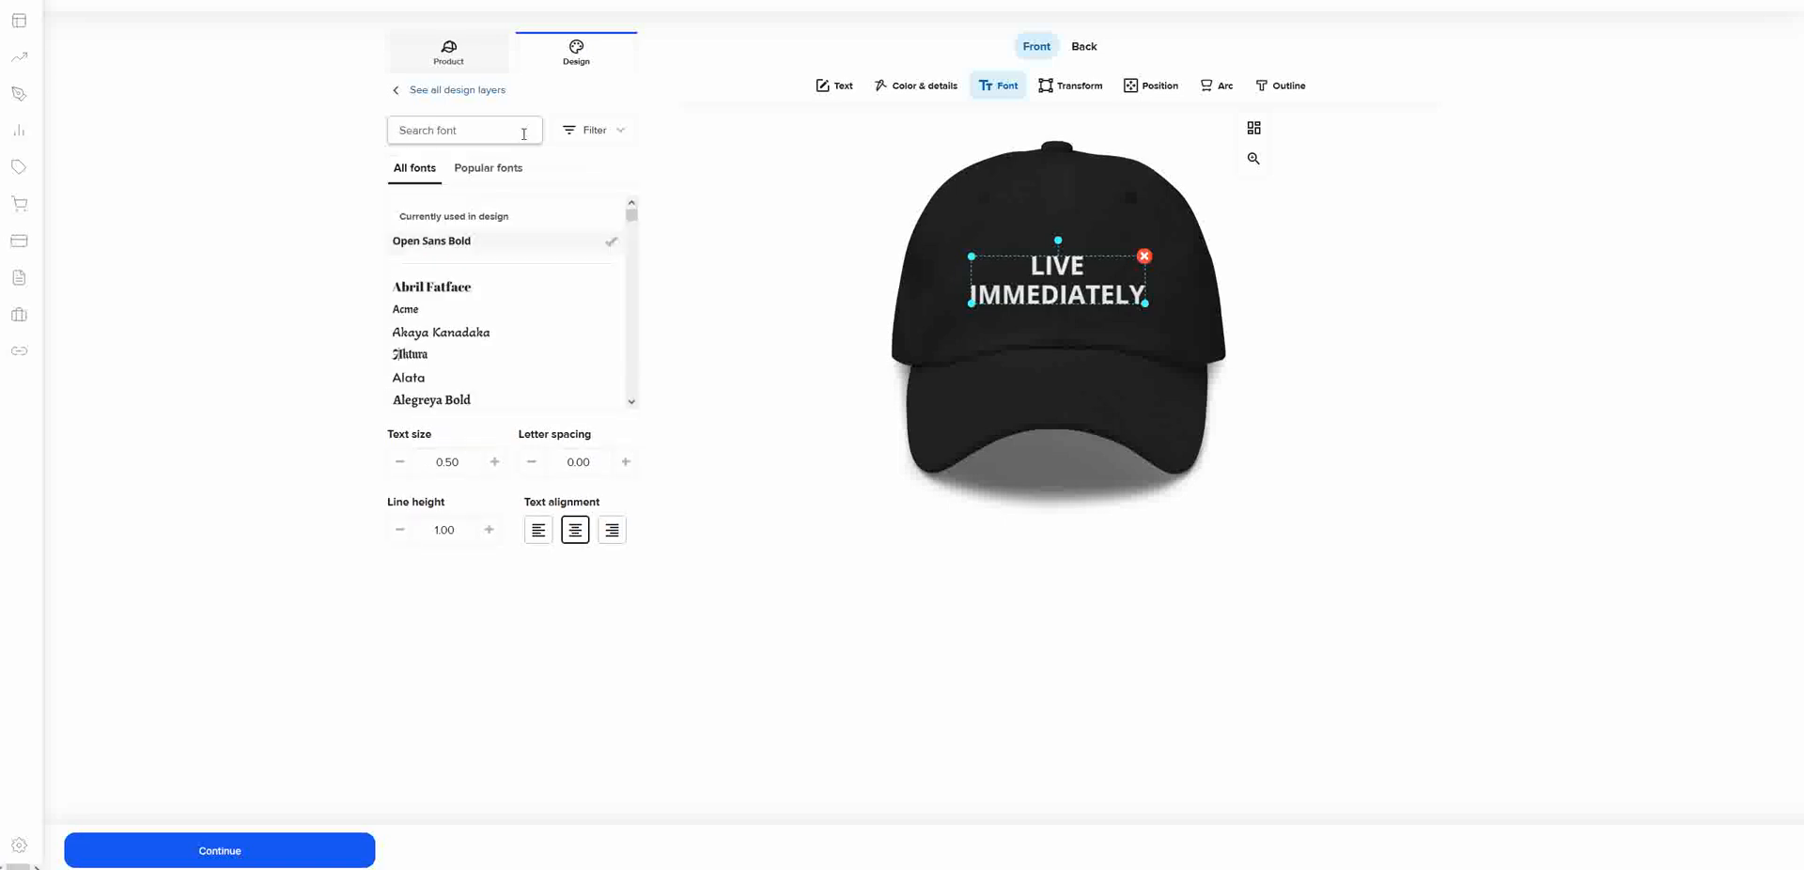
- Find the Caesar Dressing font in the full font list and apply it to the LIVE IMMEDIATELY text
scroll(493, 291, "down", 5)
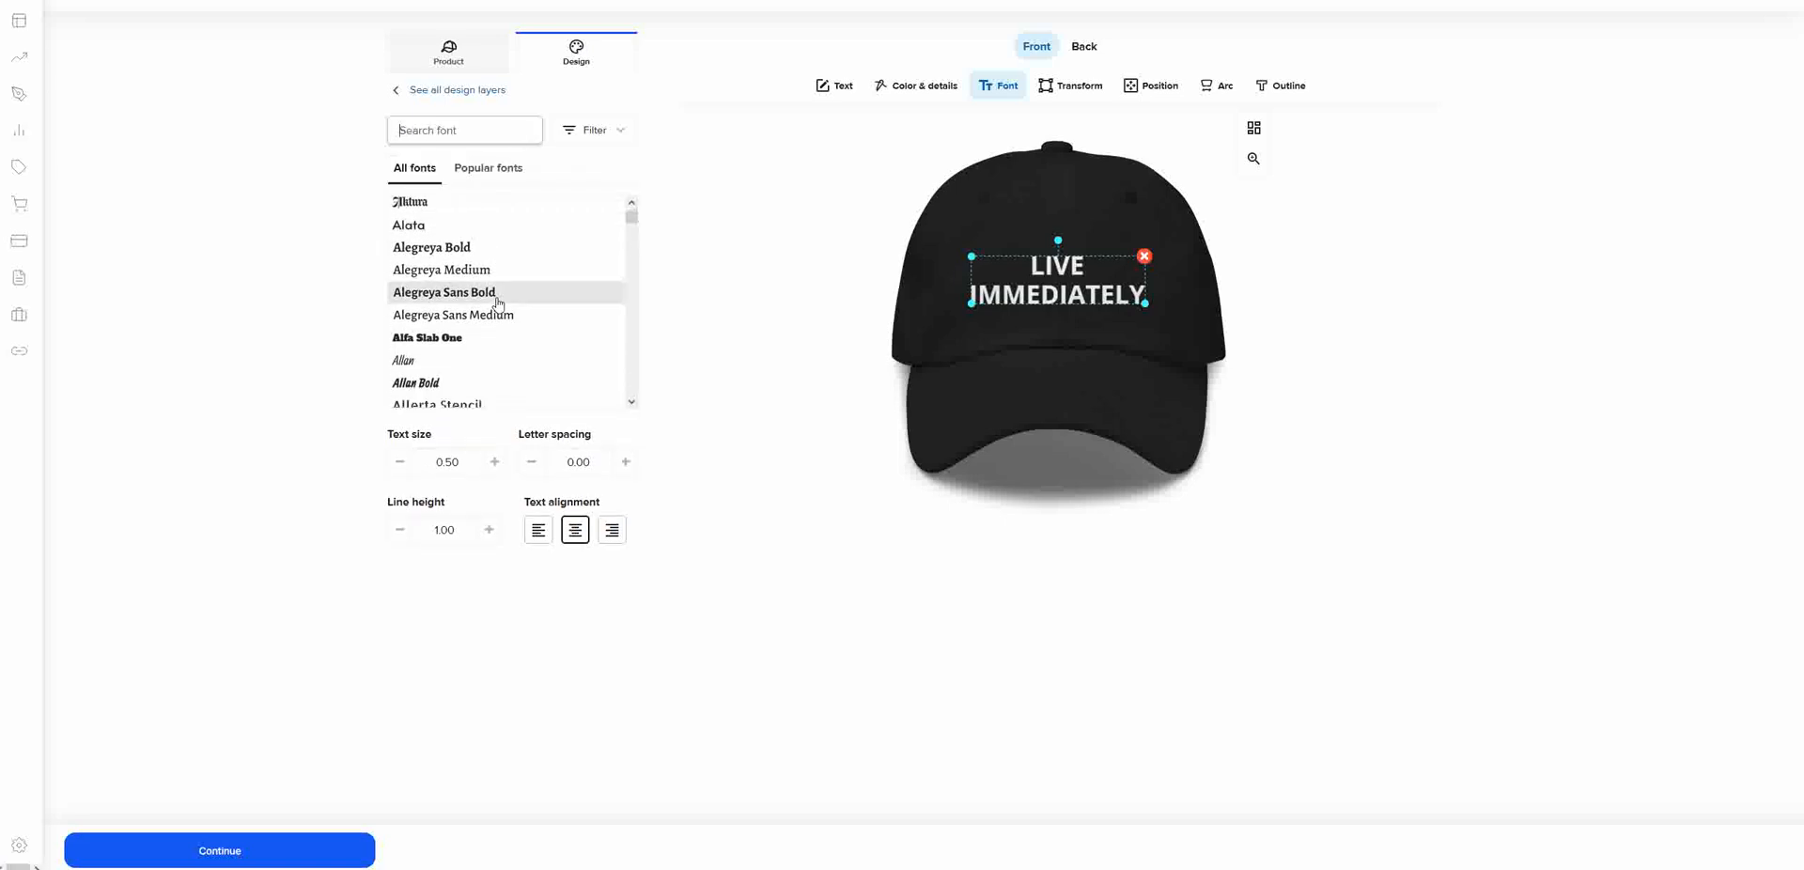
scroll(498, 303, "down", 1)
scroll(498, 304, "down", 10)
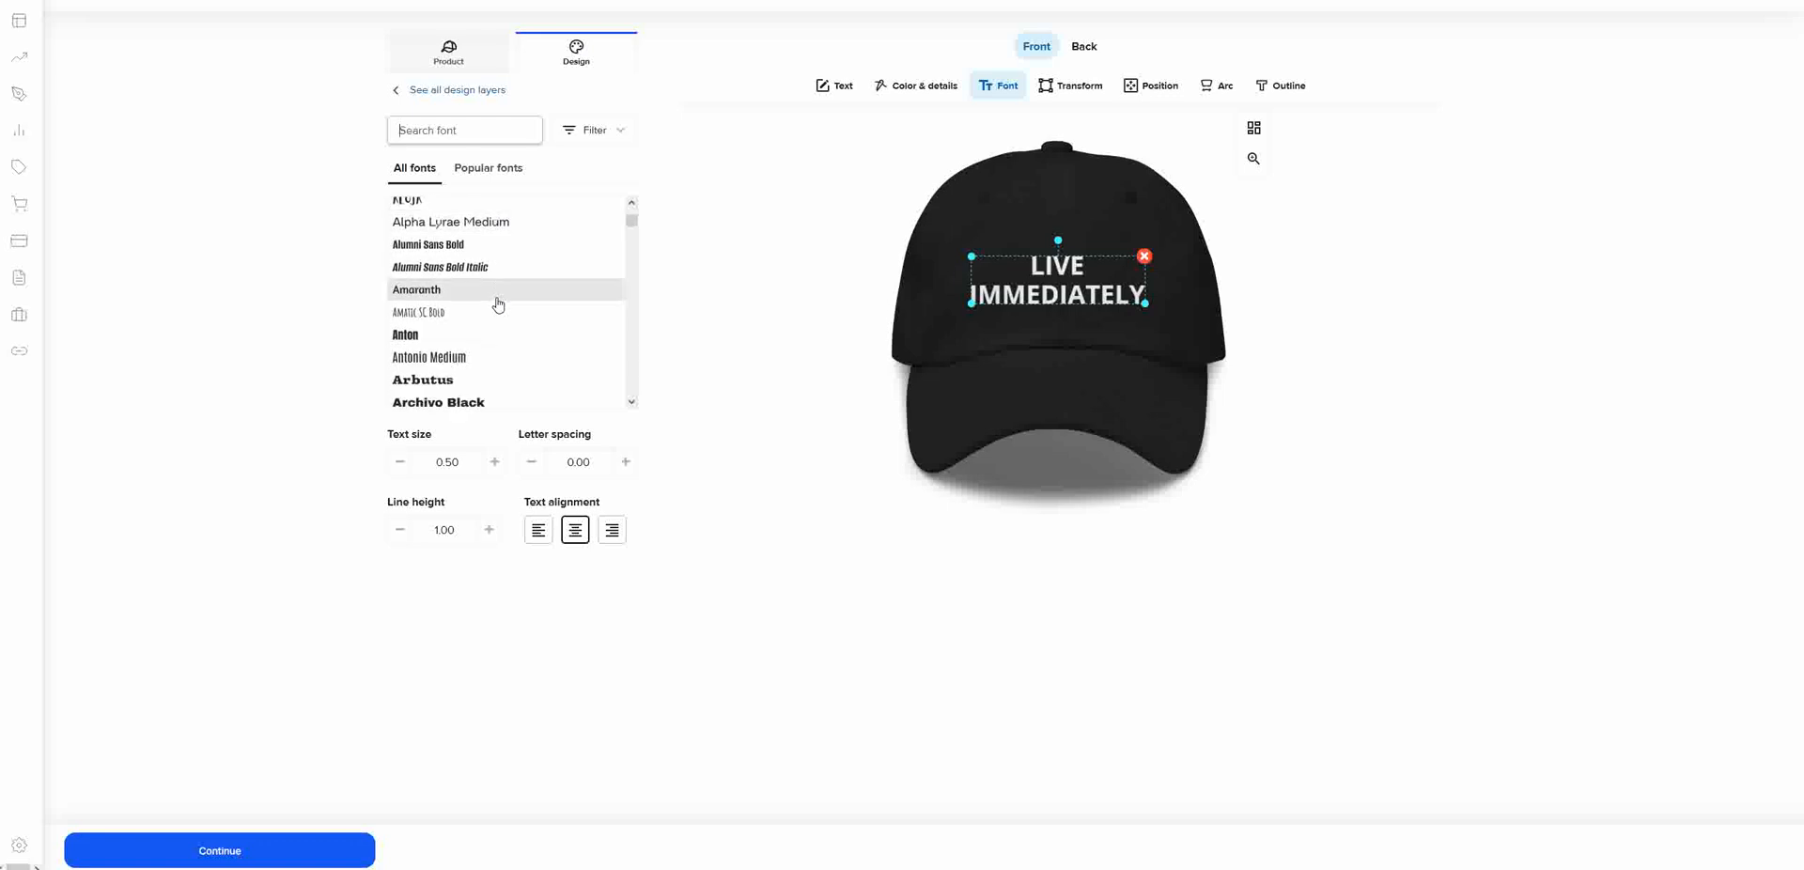
scroll(498, 304, "down", 6)
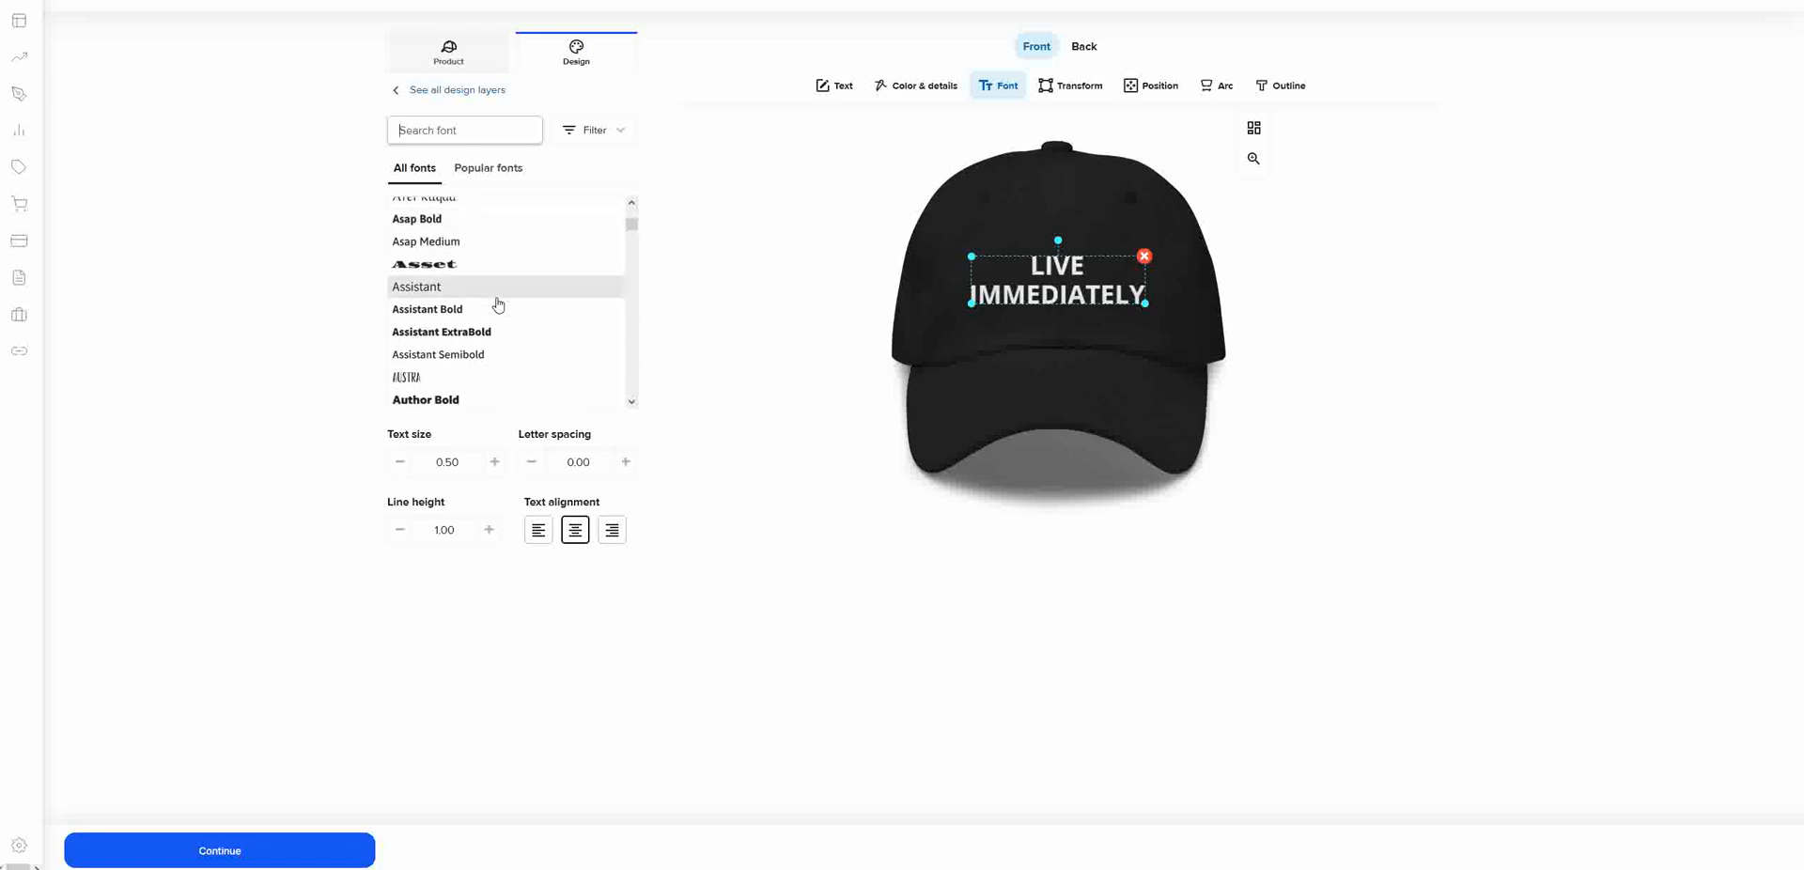
scroll(498, 303, "down", 5)
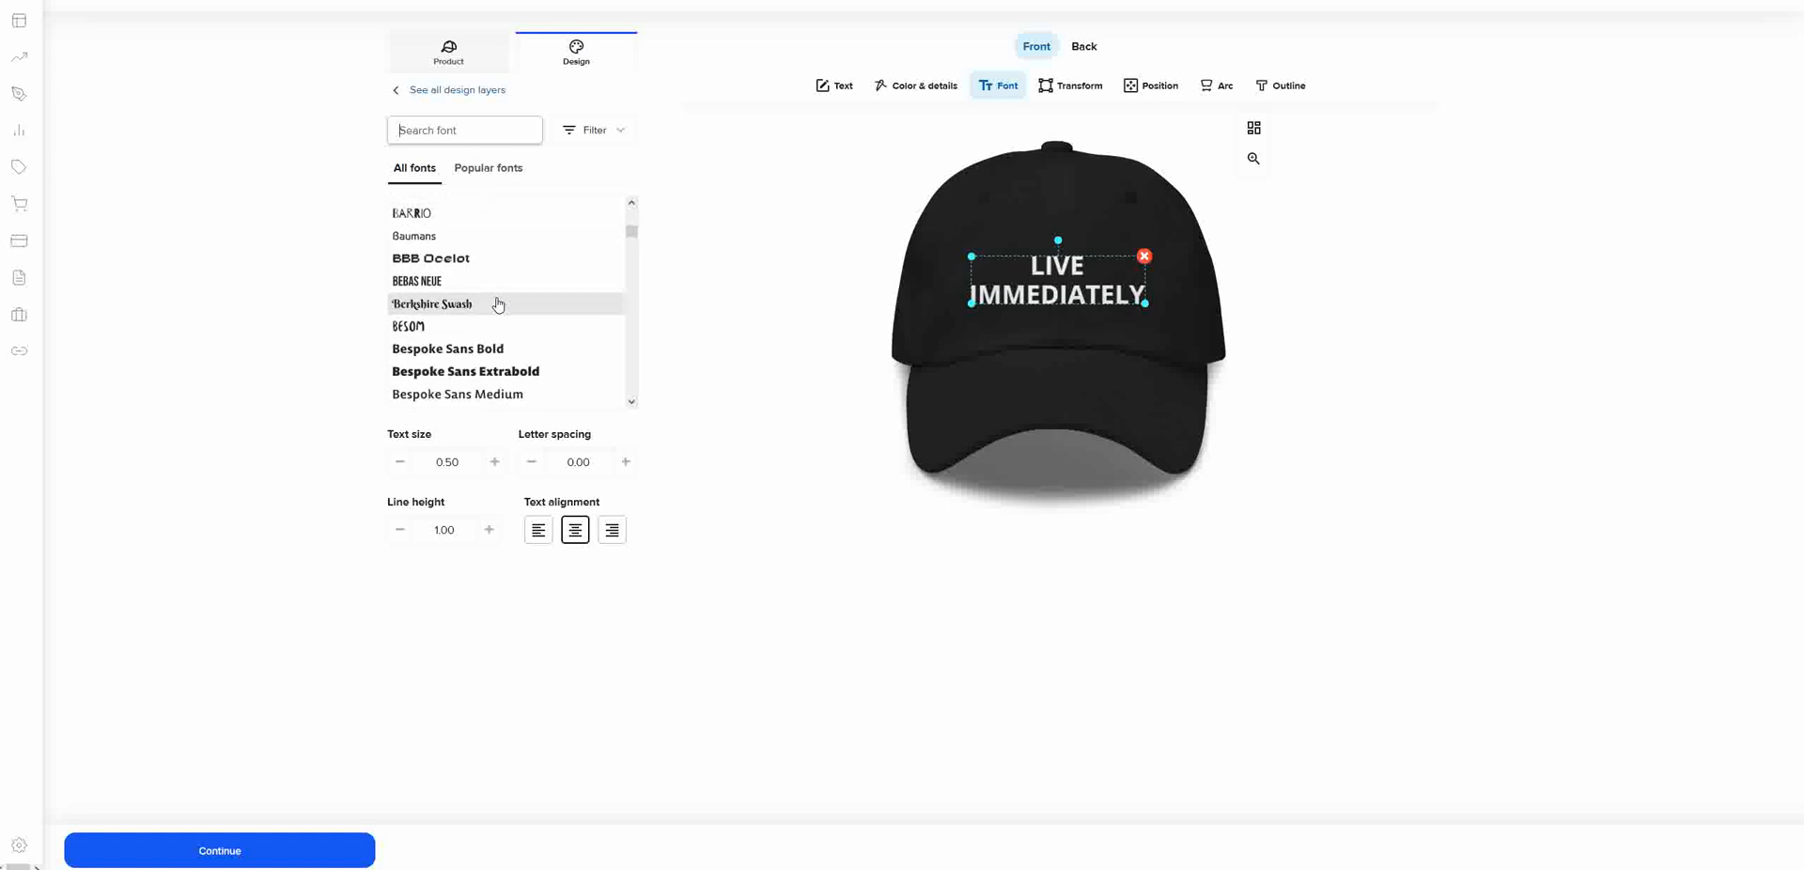
scroll(498, 303, "down", 5)
scroll(498, 304, "down", 3)
scroll(498, 303, "down", 6)
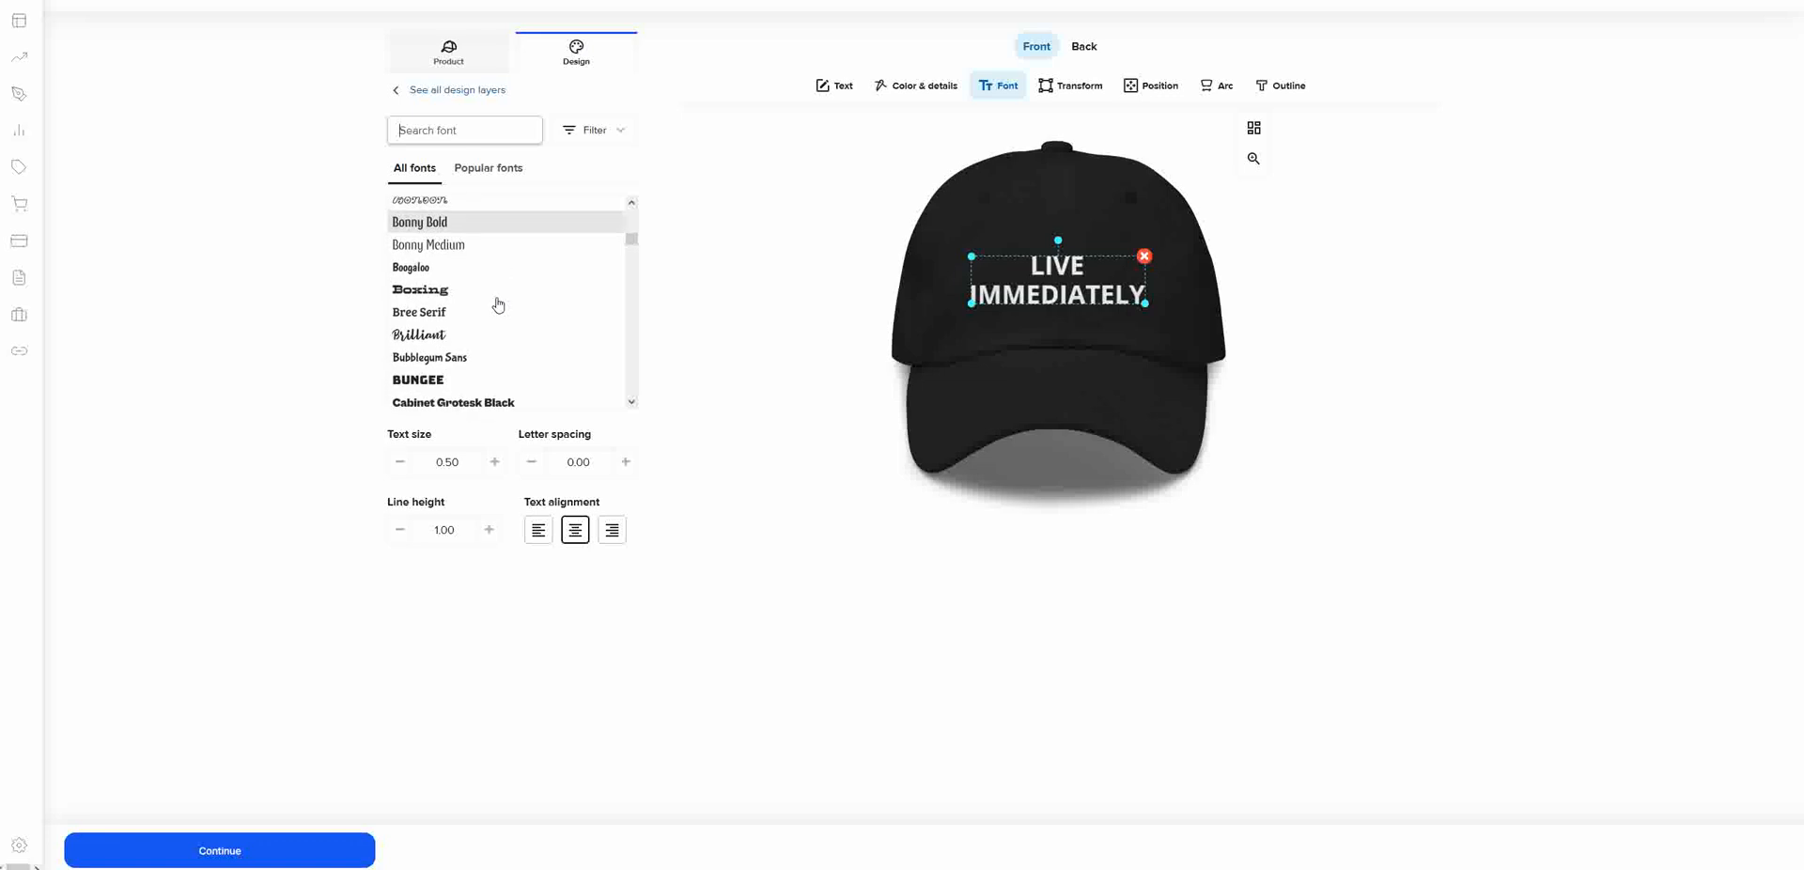
scroll(498, 303, "up", 3)
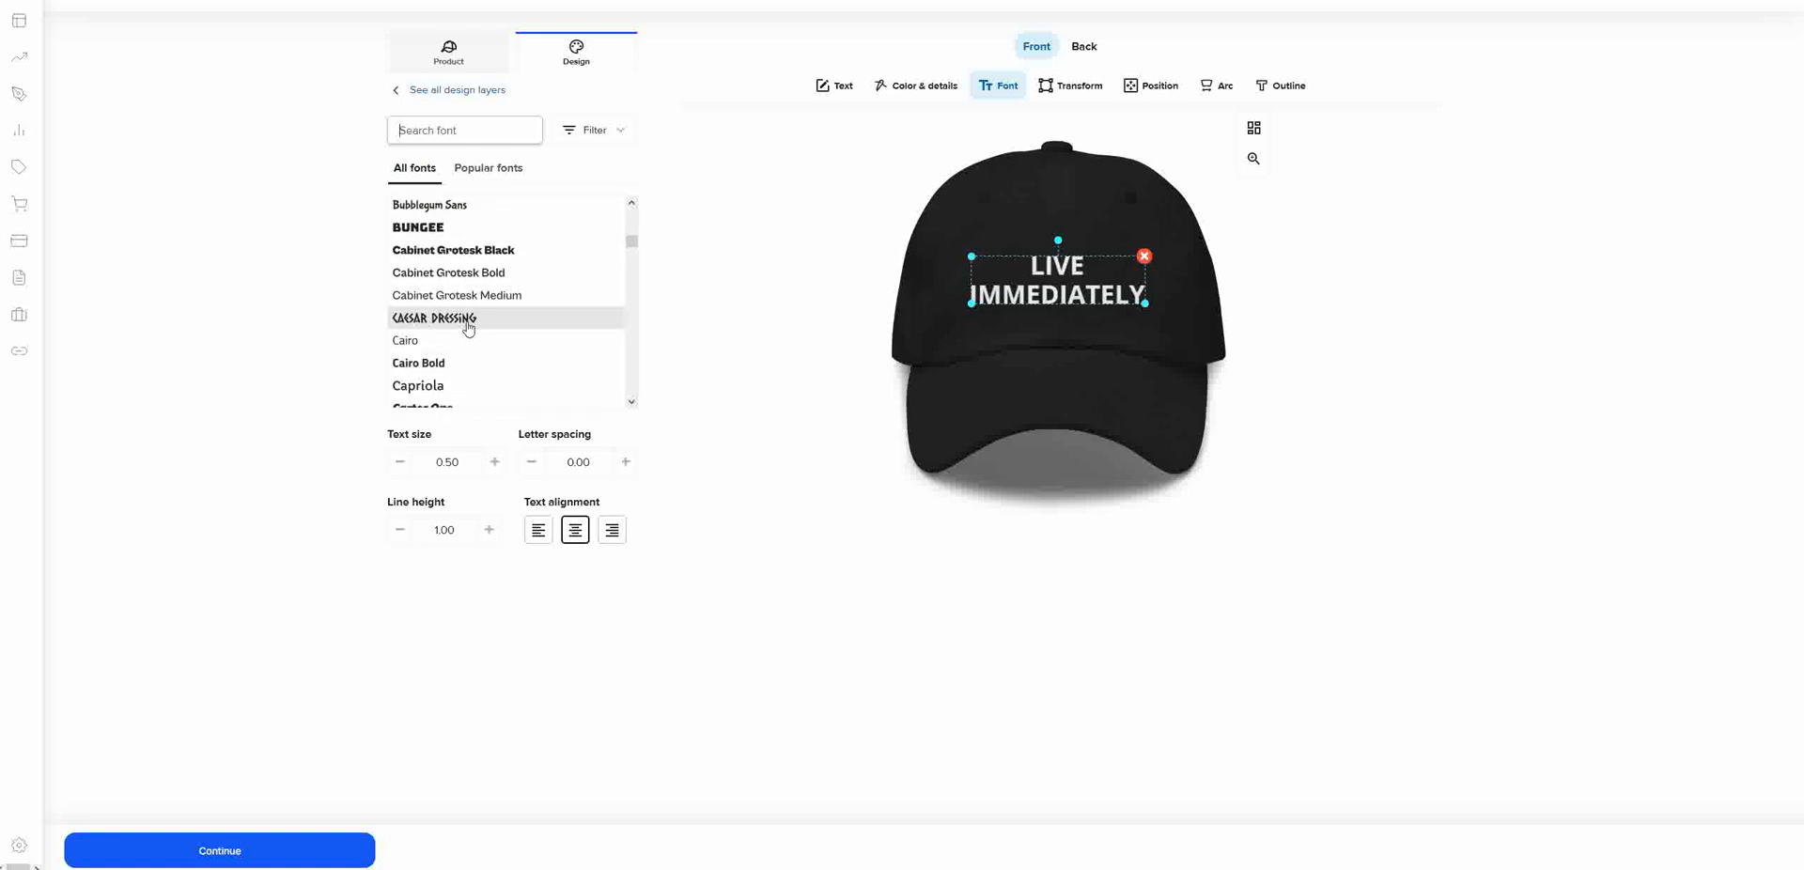
left_click(497, 325)
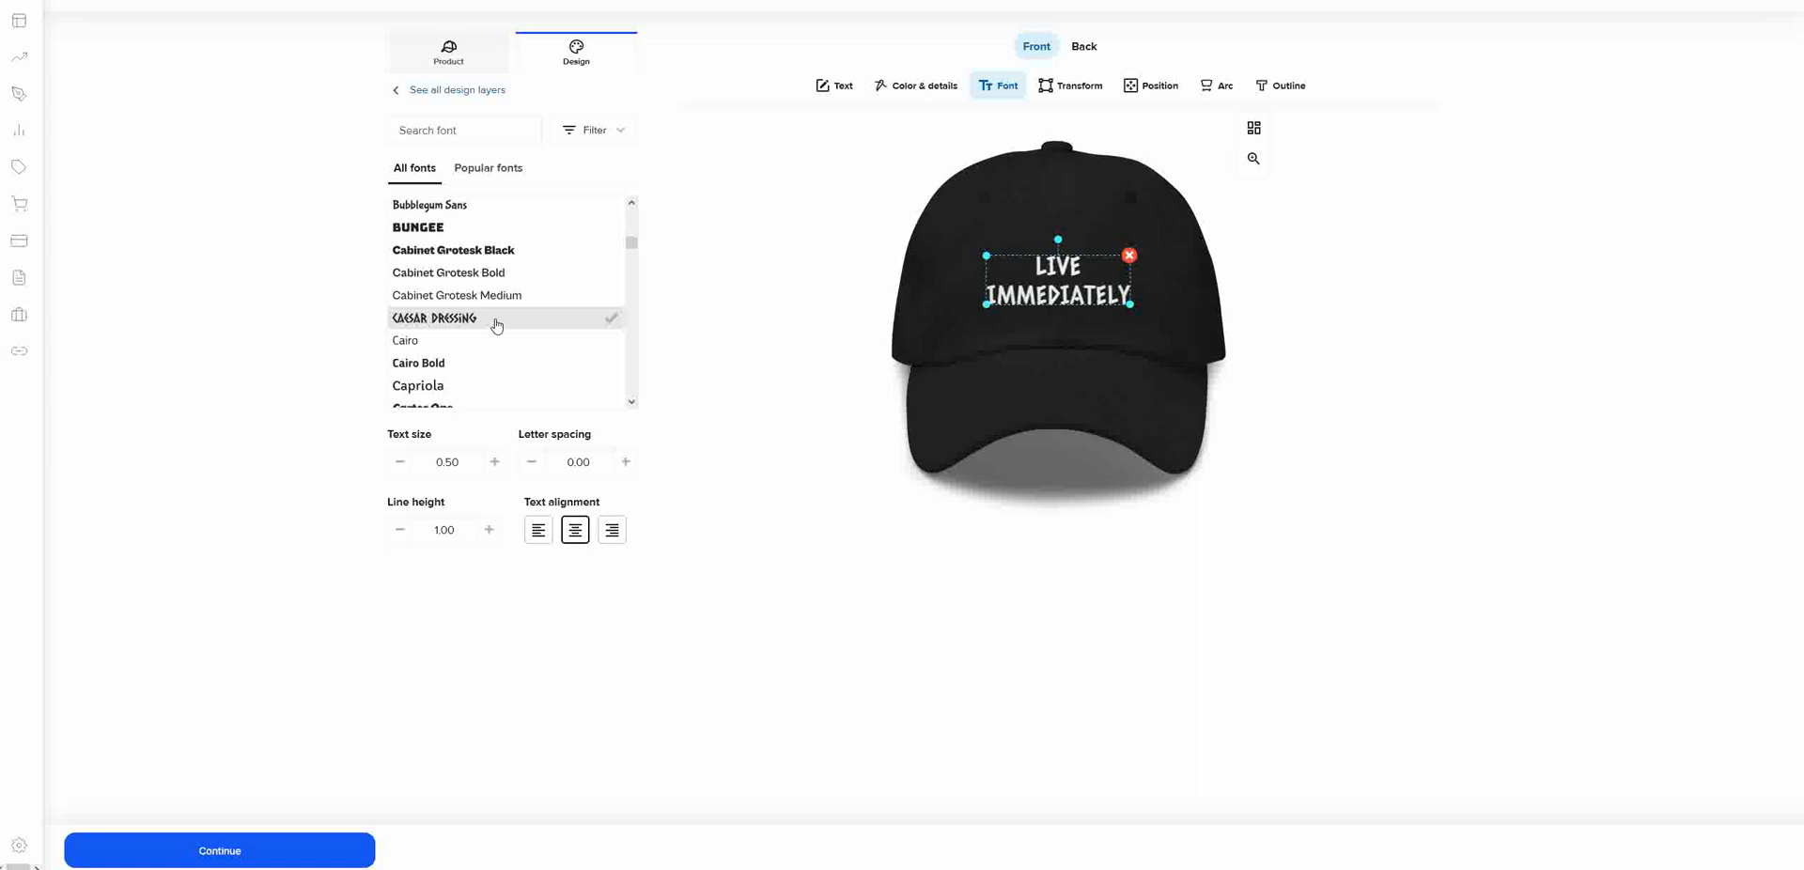
- Browse the full font list from Caesar Dressing through the S entries for another Greek-style font for the cap text
scroll(497, 325, "down", 8)
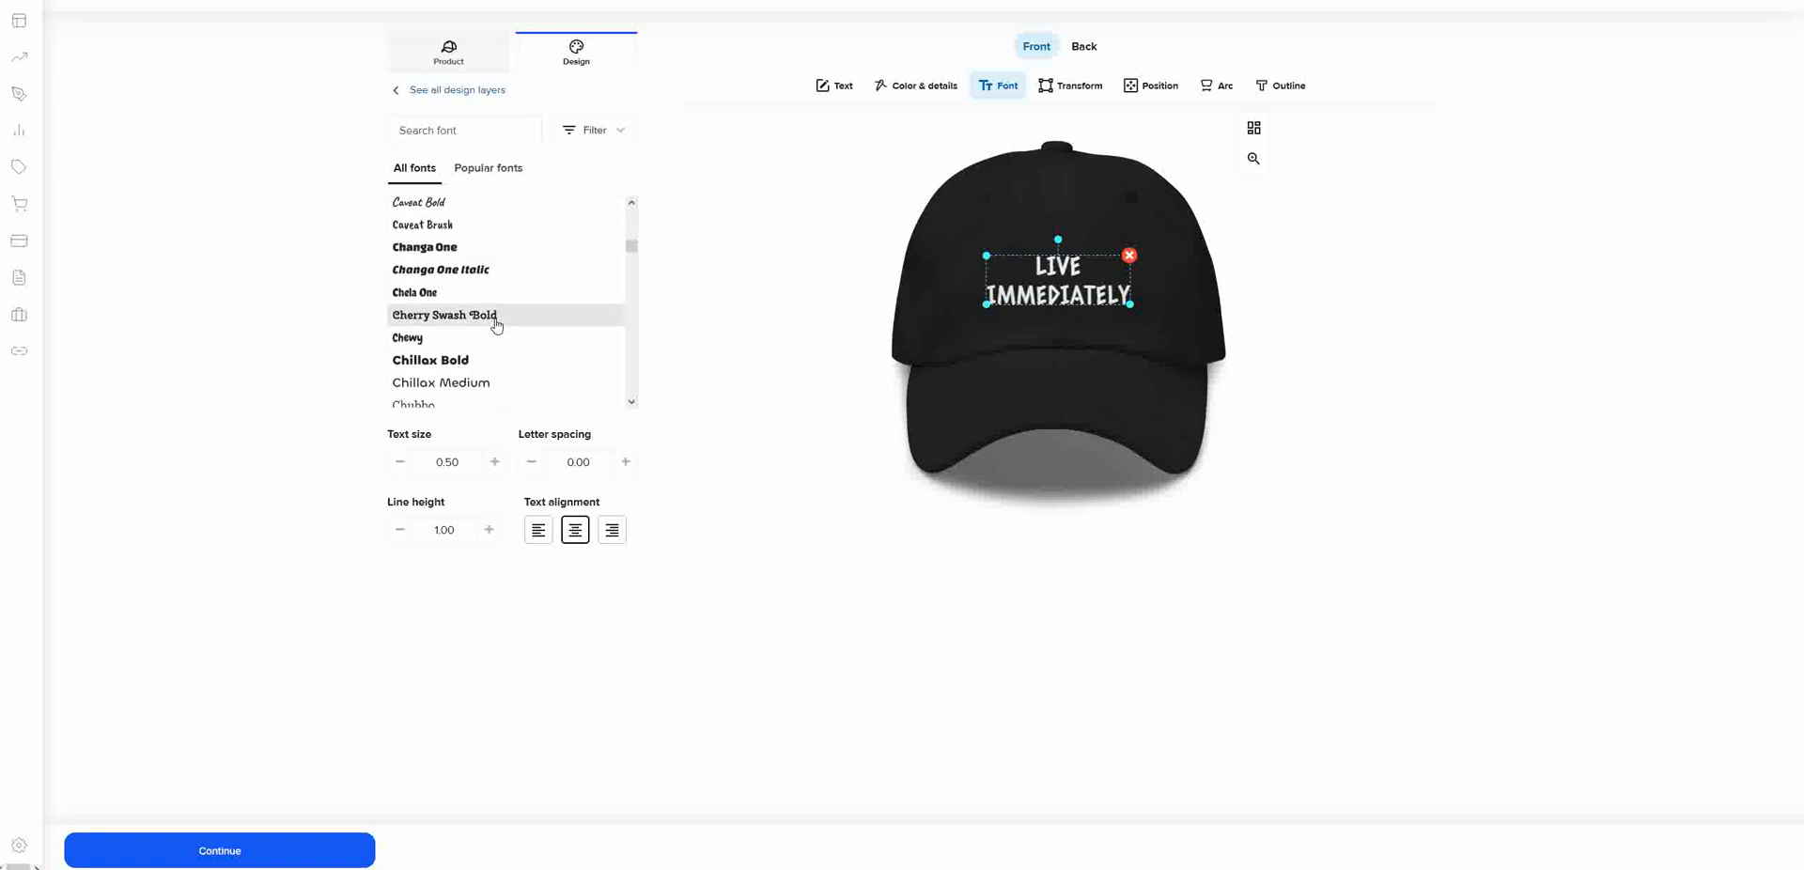
scroll(497, 325, "down", 6)
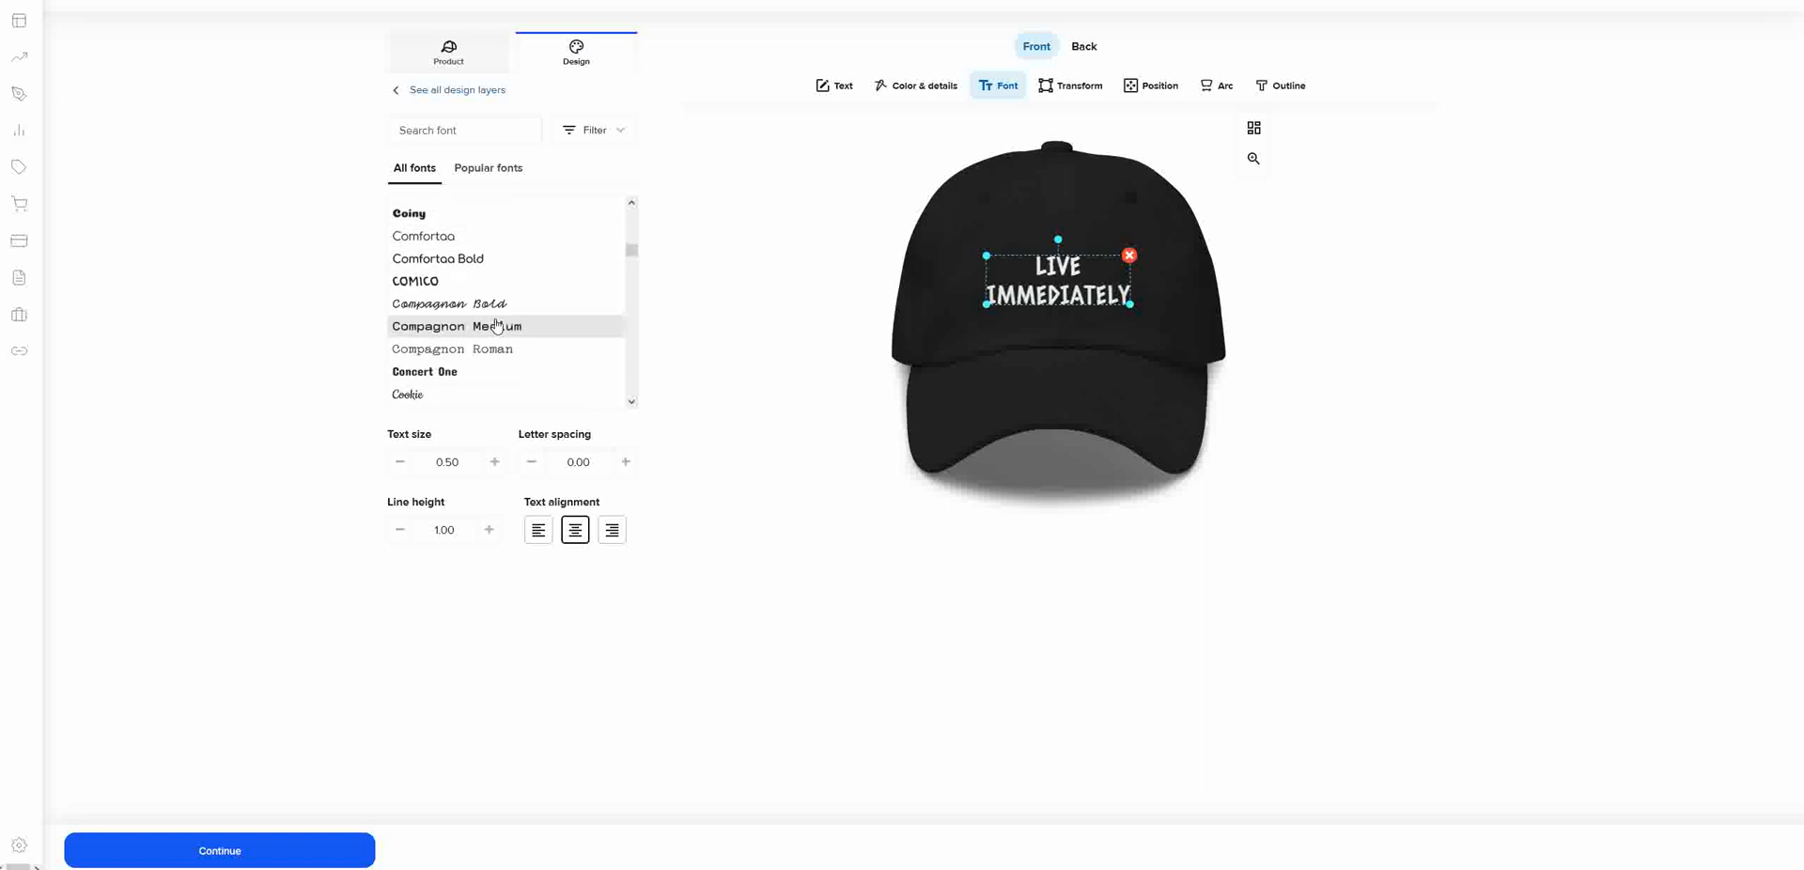
scroll(497, 325, "down", 7)
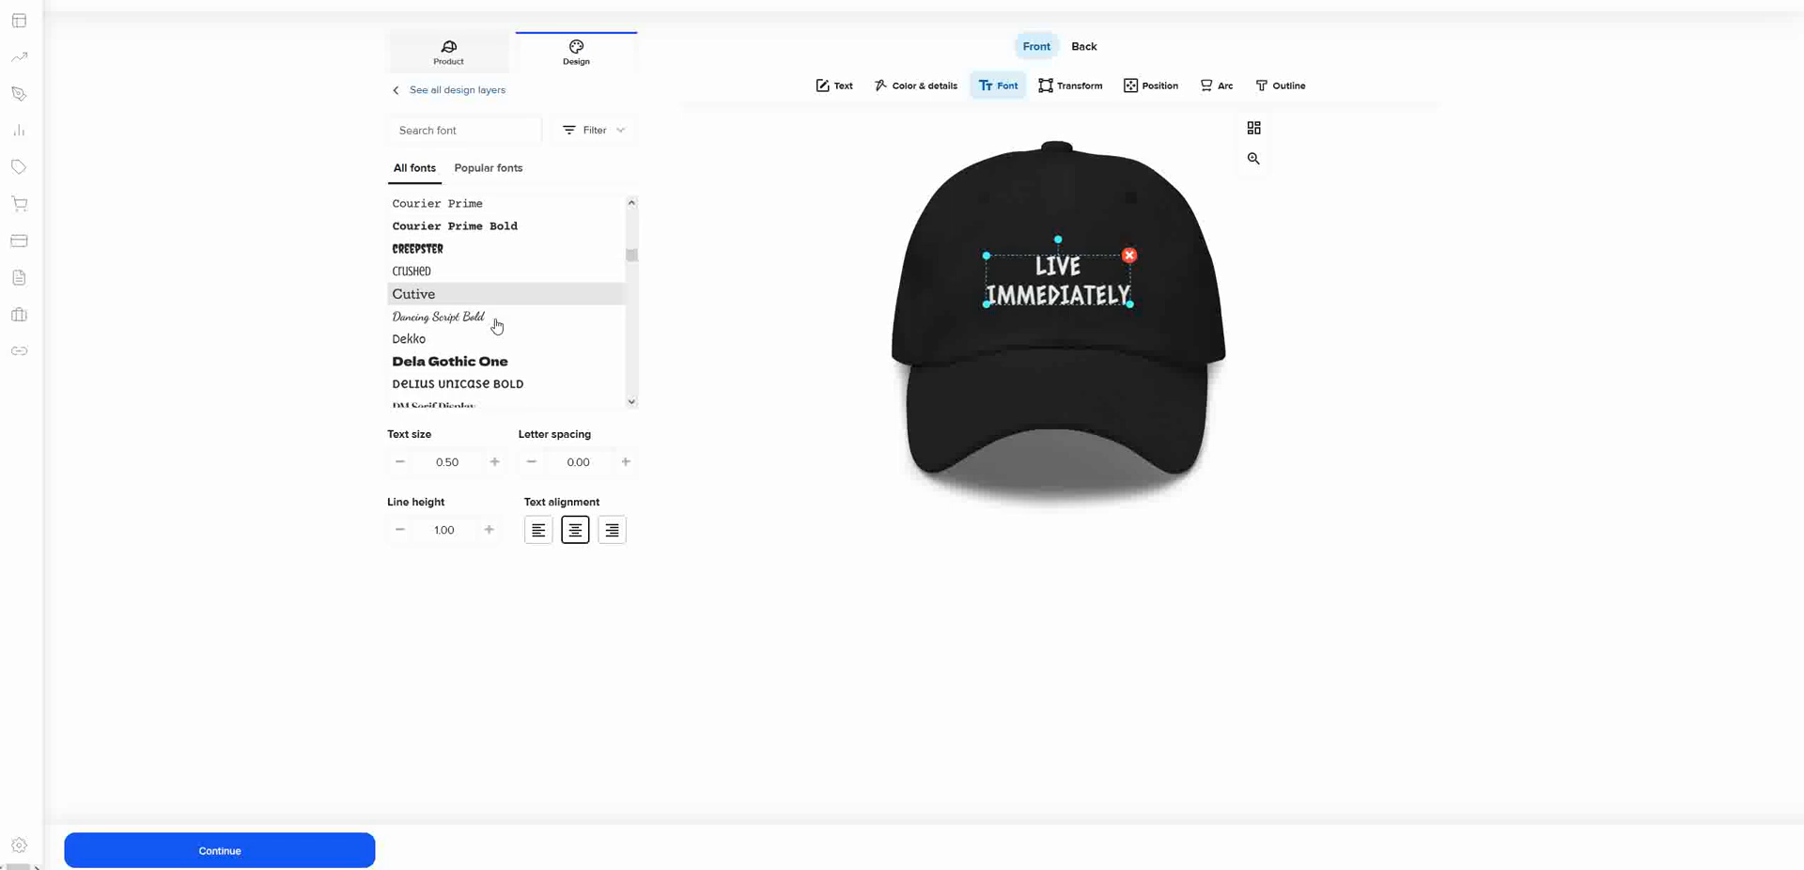
scroll(497, 325, "down", 7)
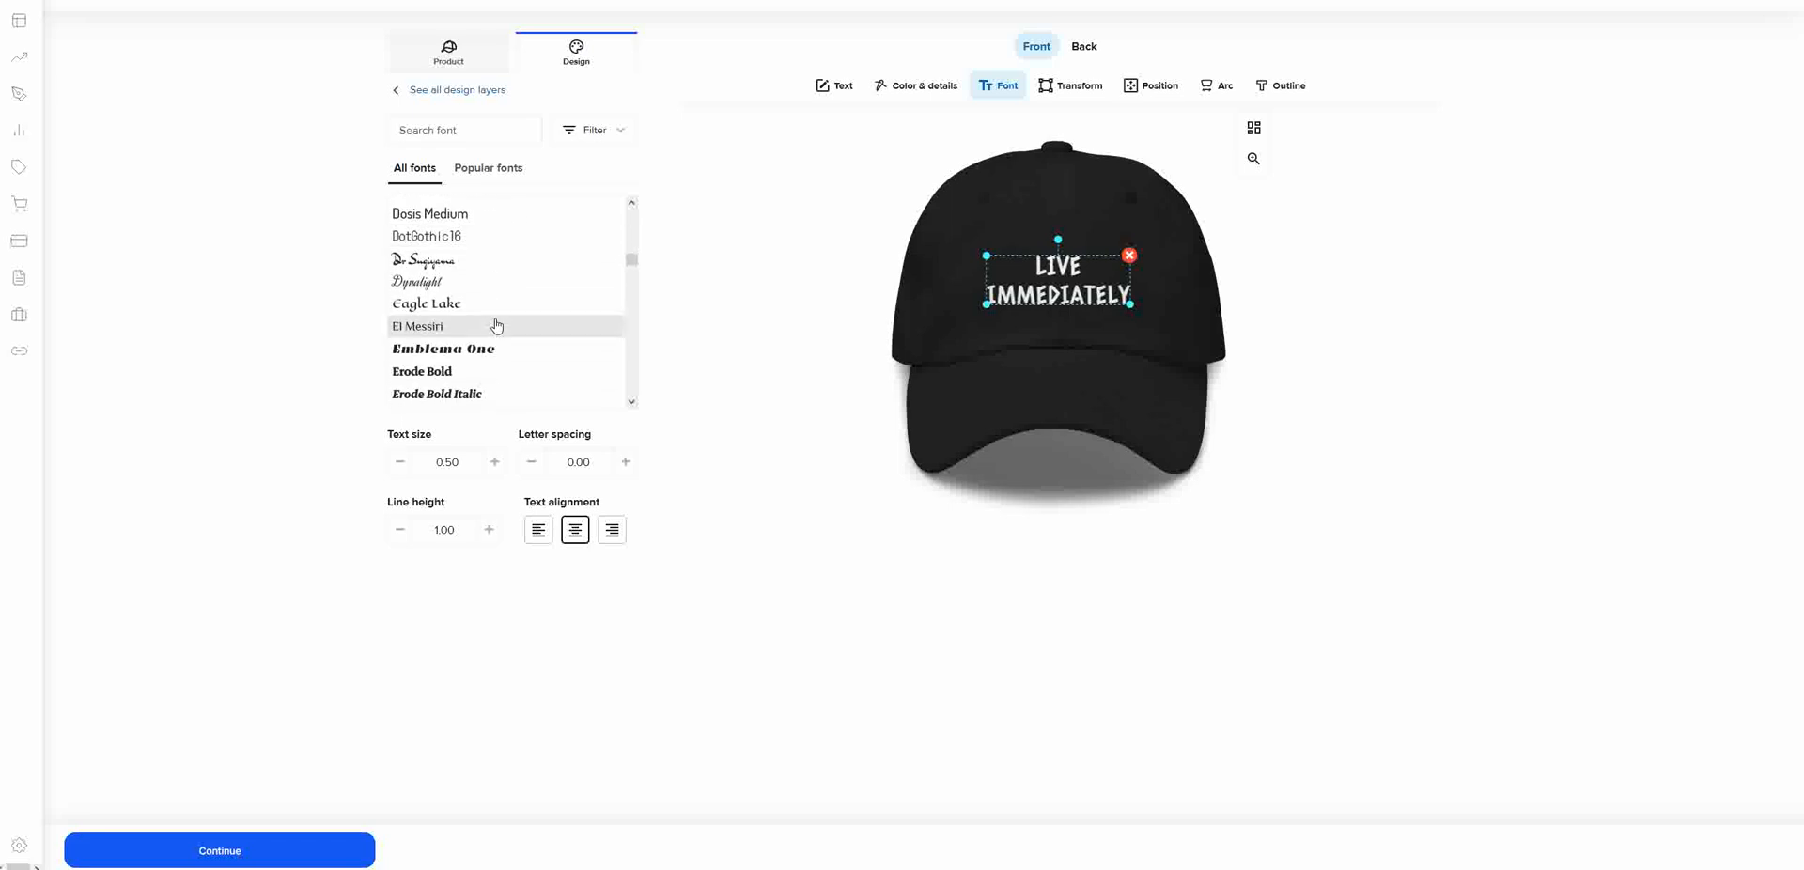
scroll(630, 391, "down", 3)
scroll(633, 393, "down", 5)
scroll(632, 393, "down", 4)
scroll(632, 392, "down", 4)
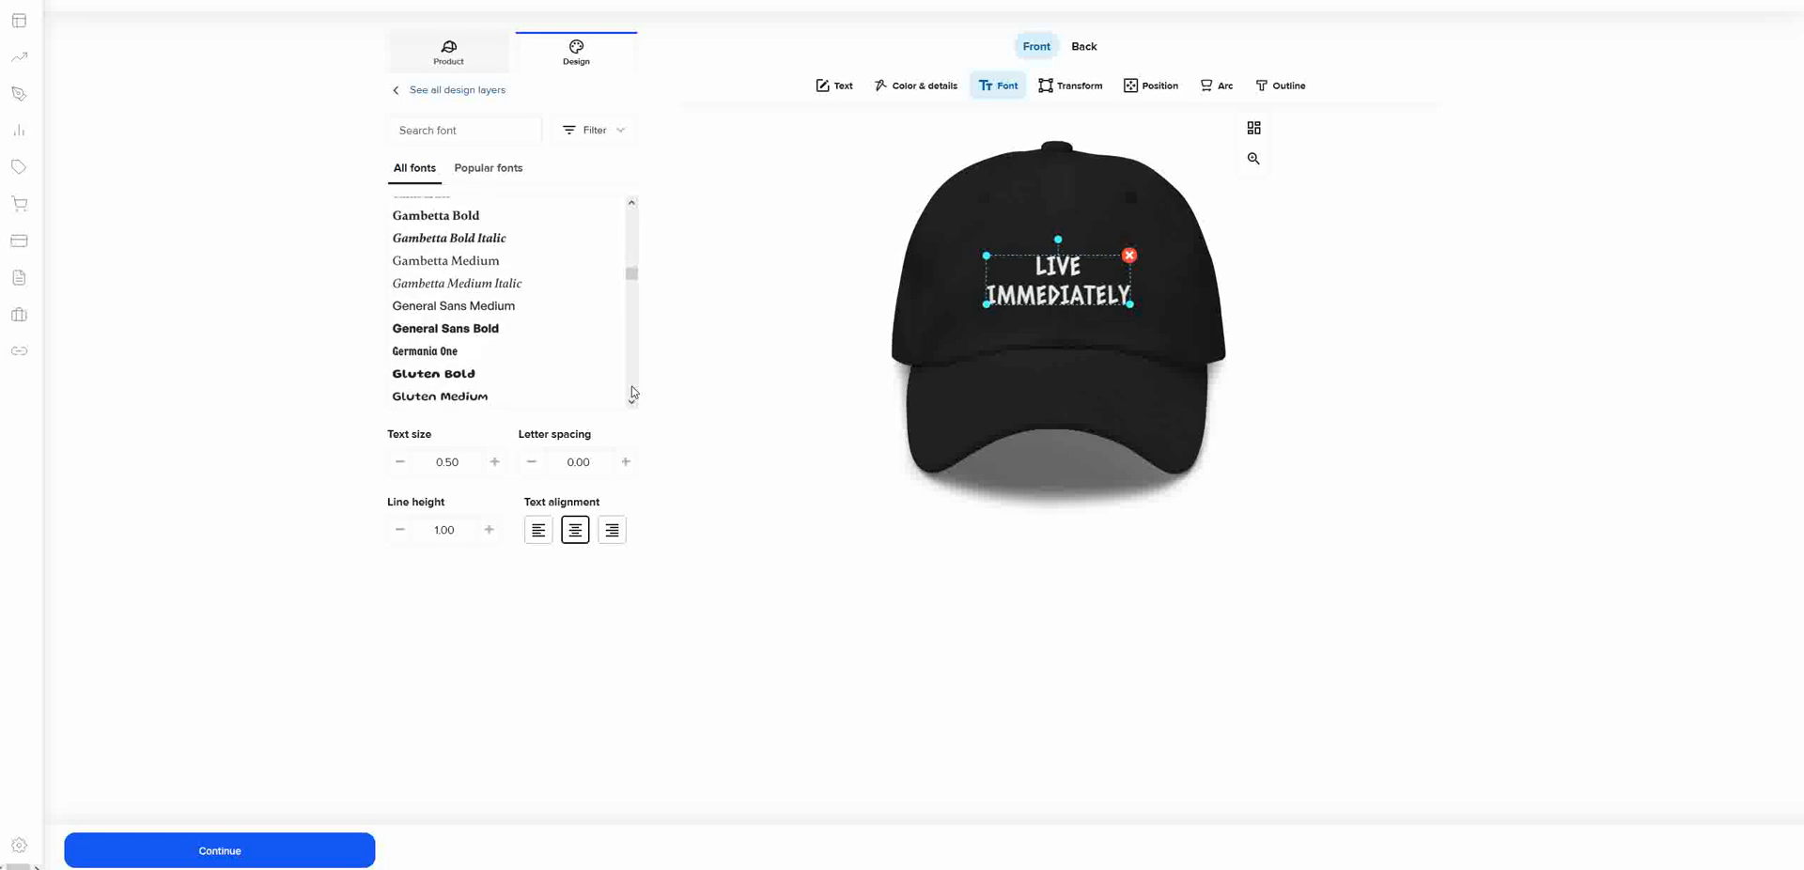
scroll(632, 393, "down", 4)
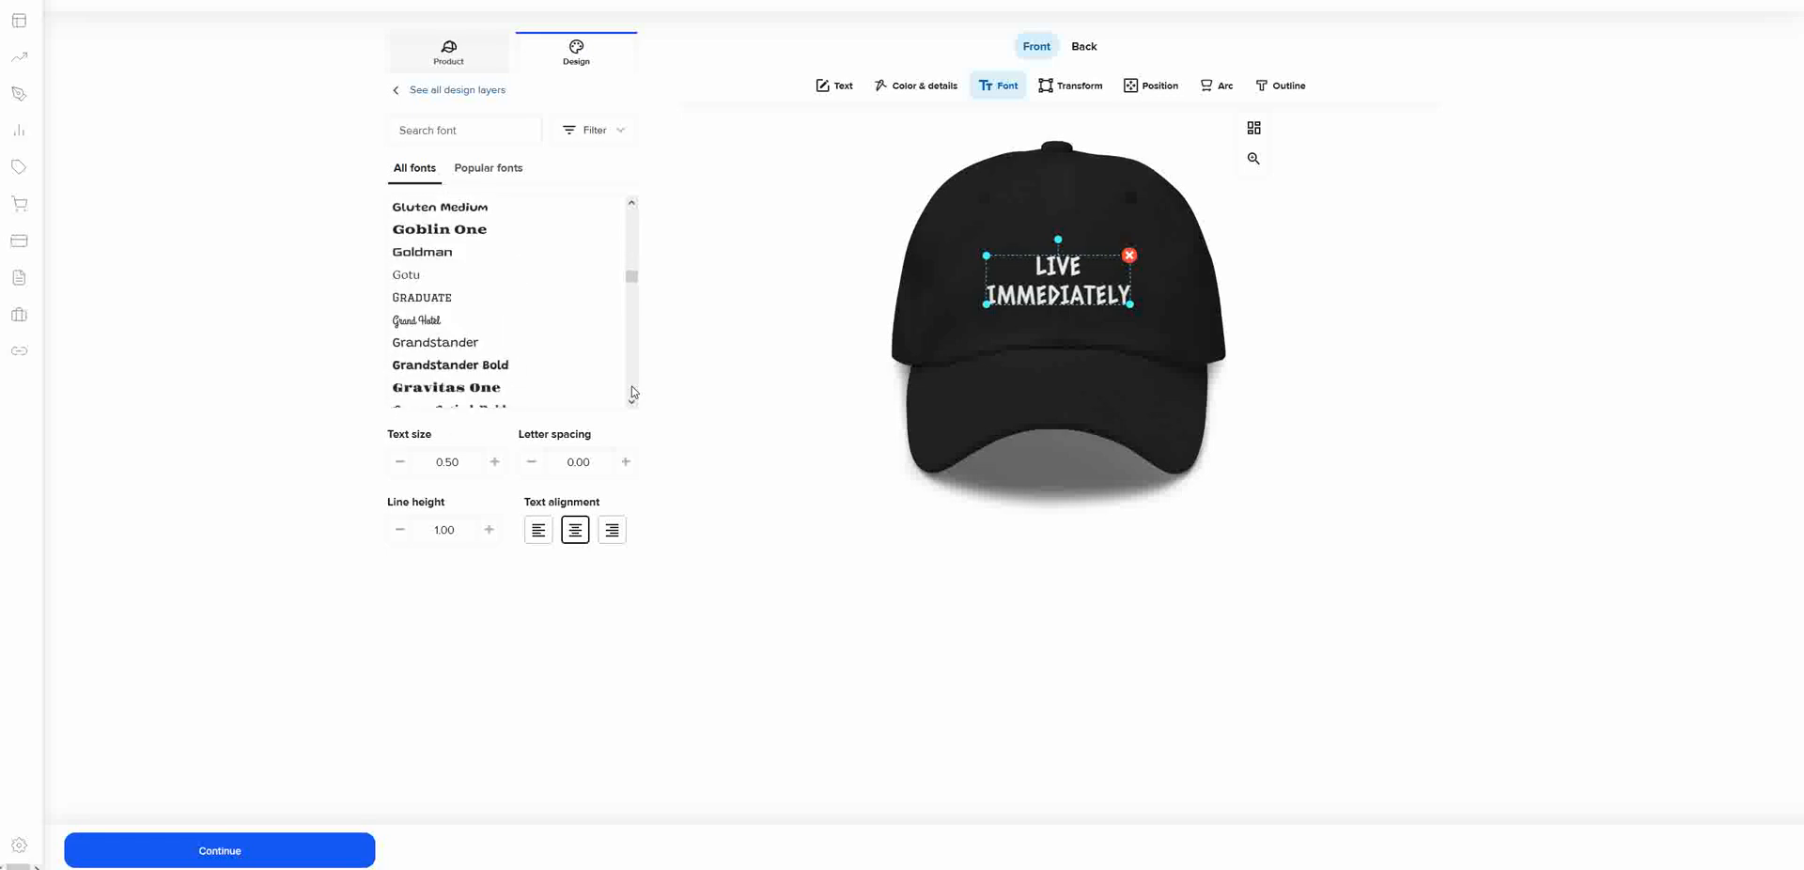
scroll(632, 393, "down", 4)
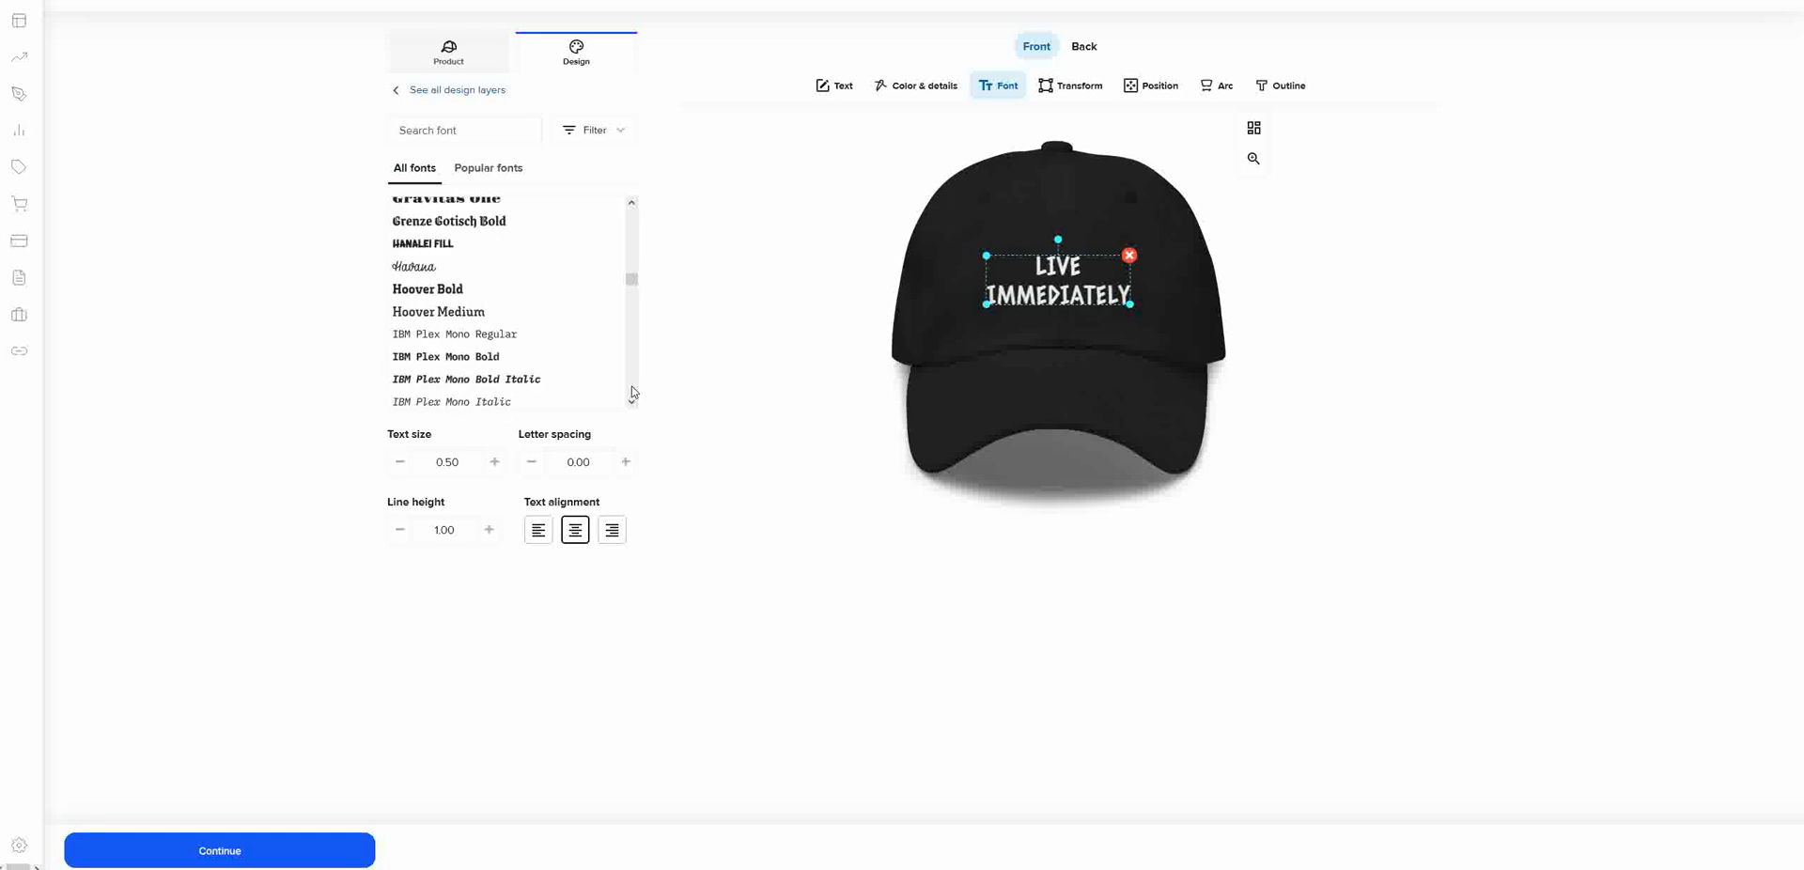
scroll(632, 392, "down", 6)
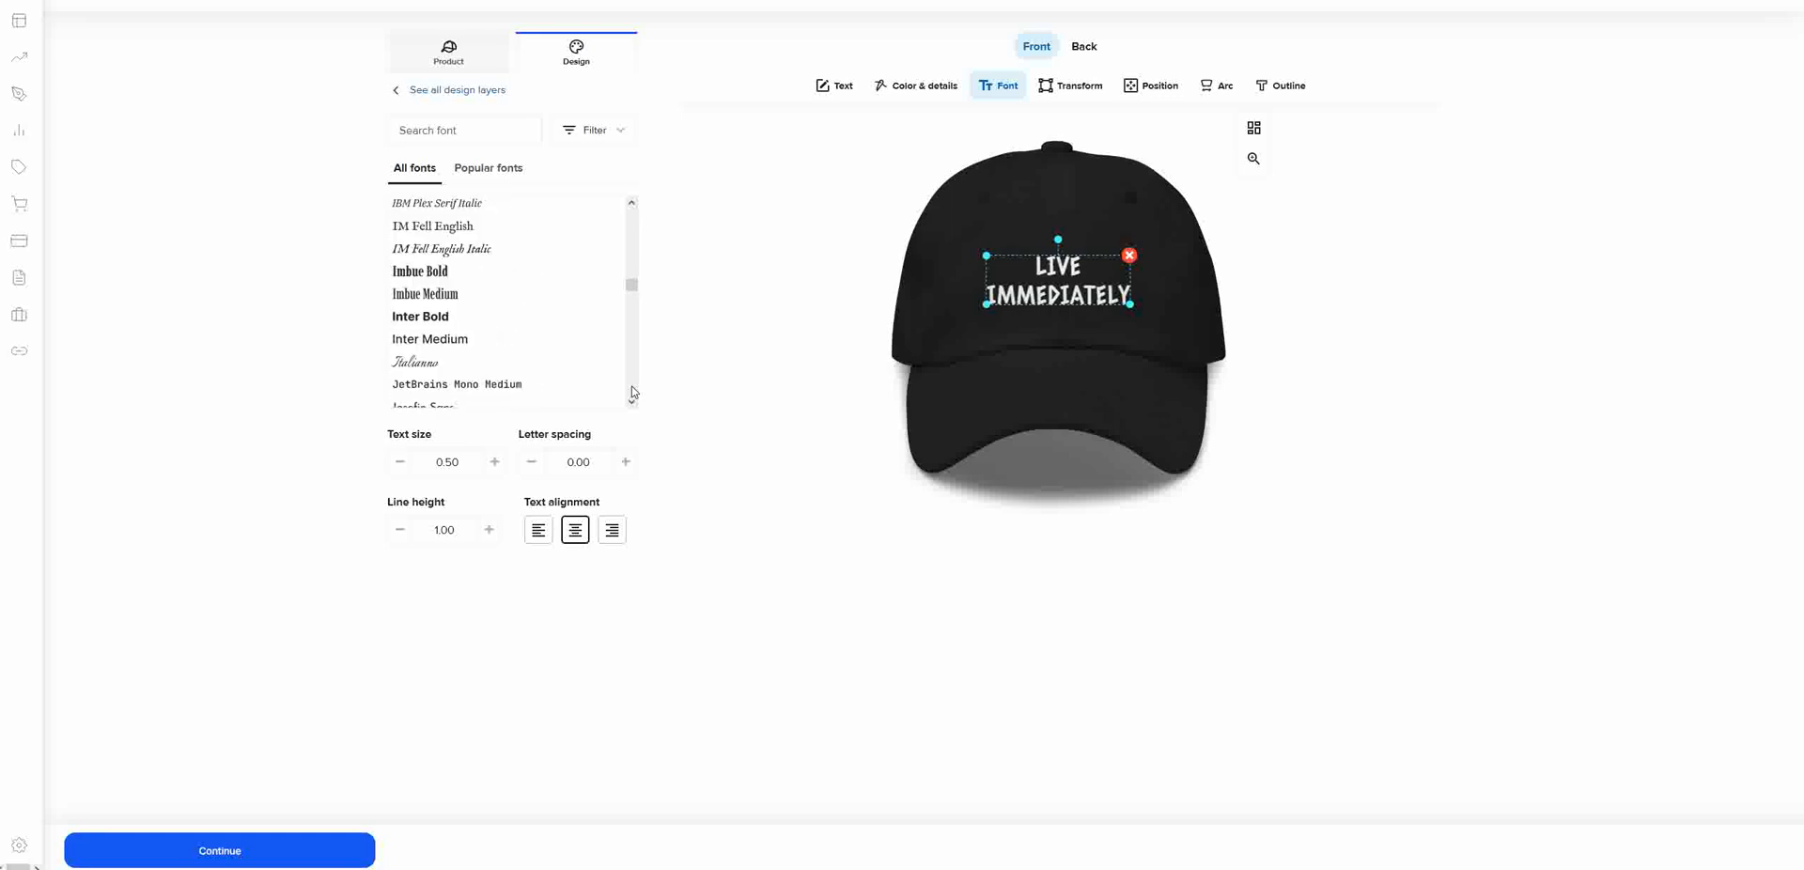
scroll(632, 393, "down", 8)
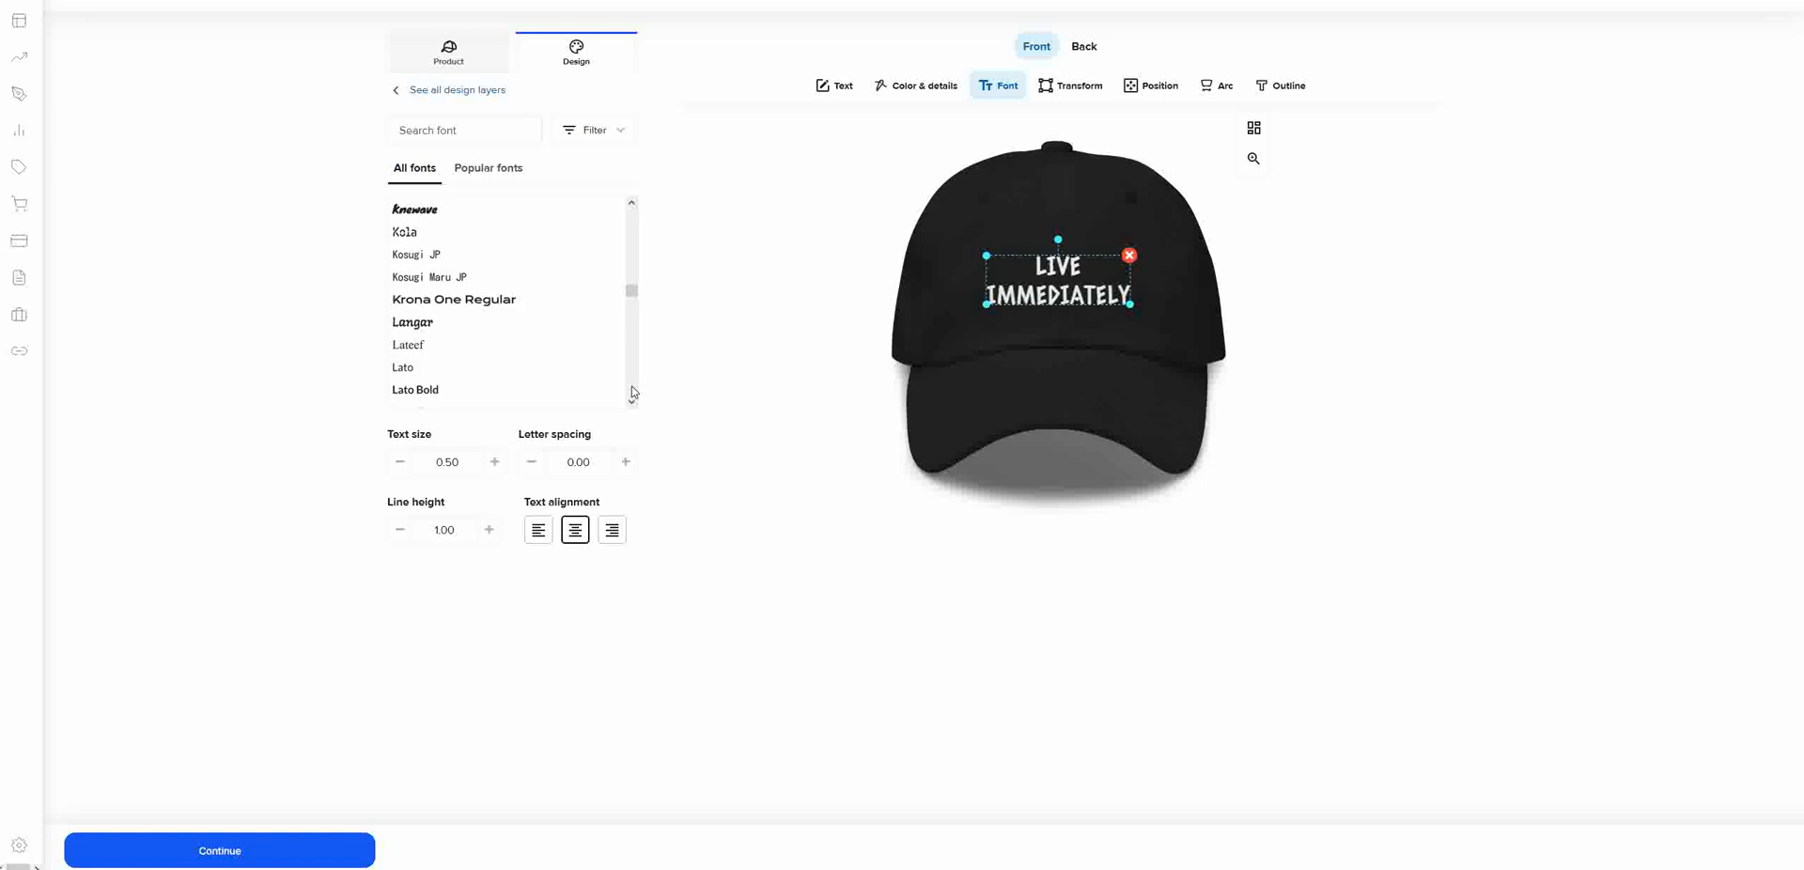
scroll(632, 393, "down", 4)
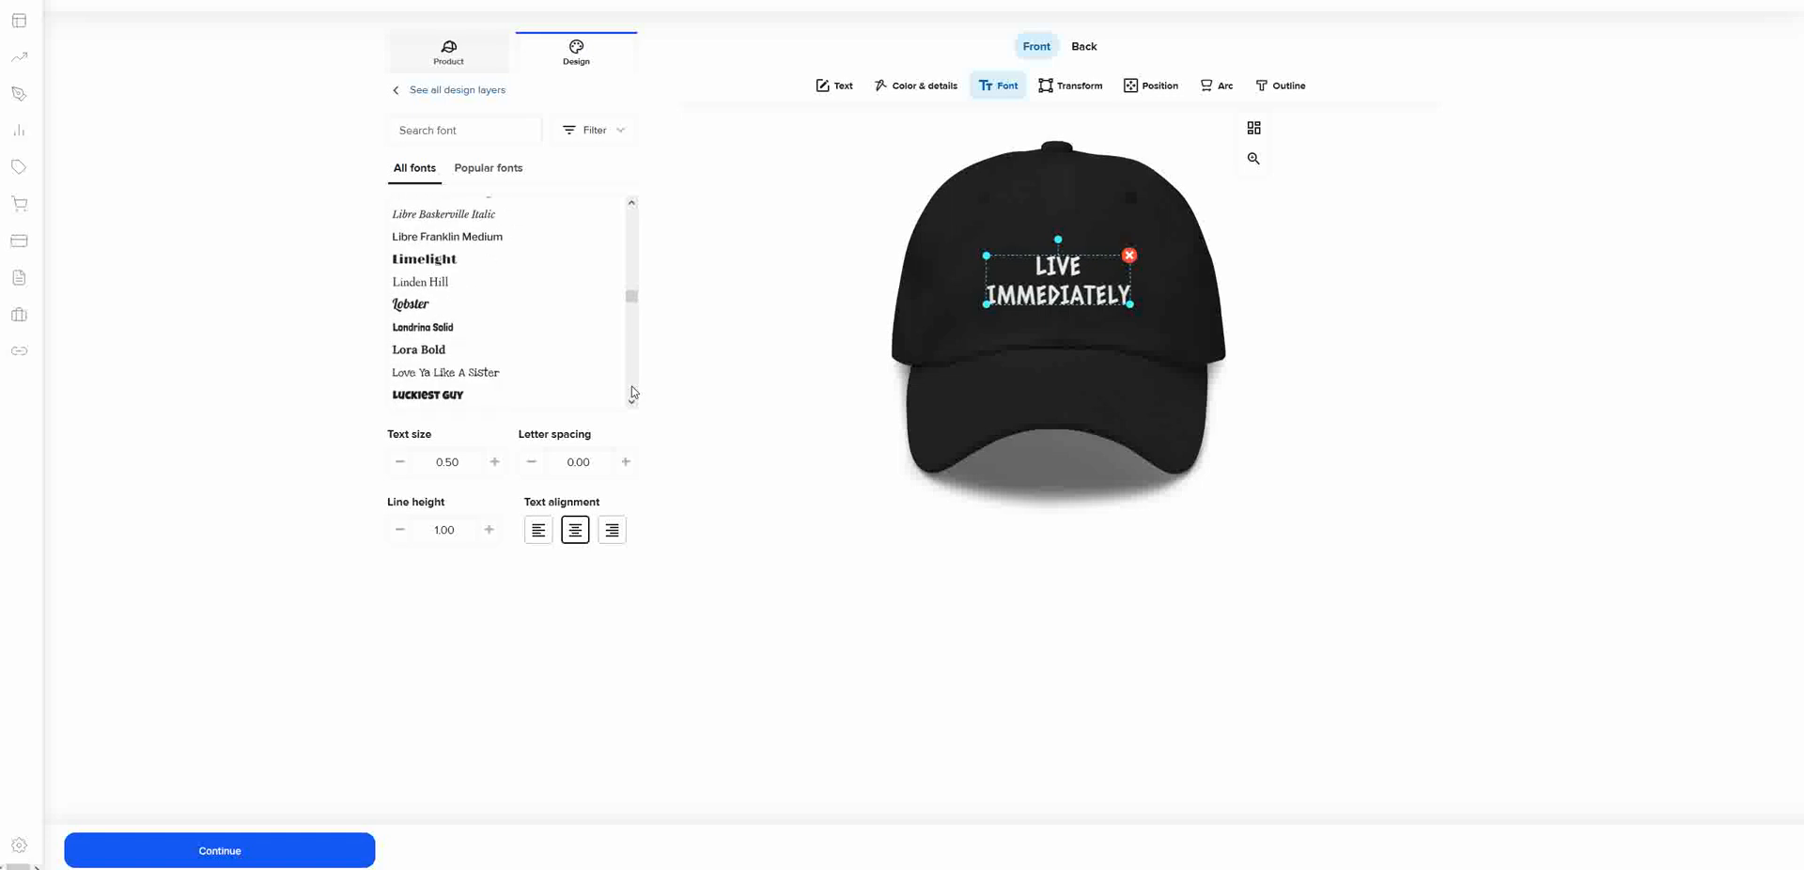
scroll(632, 393, "down", 4)
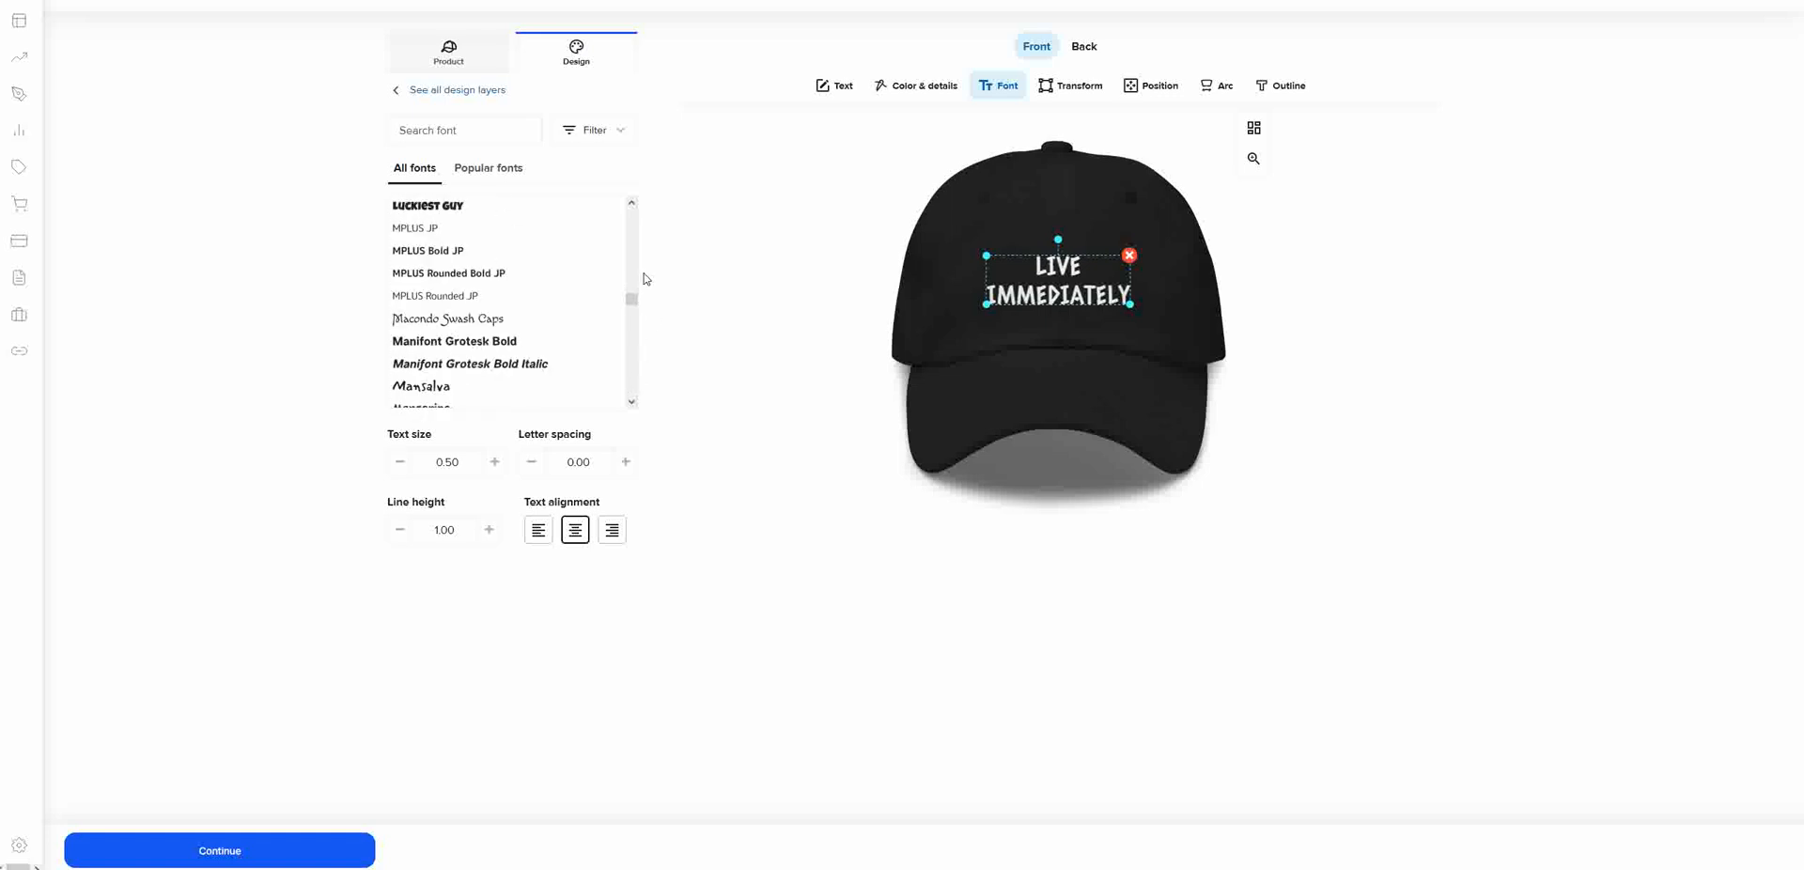
scroll(633, 260, "up", 4)
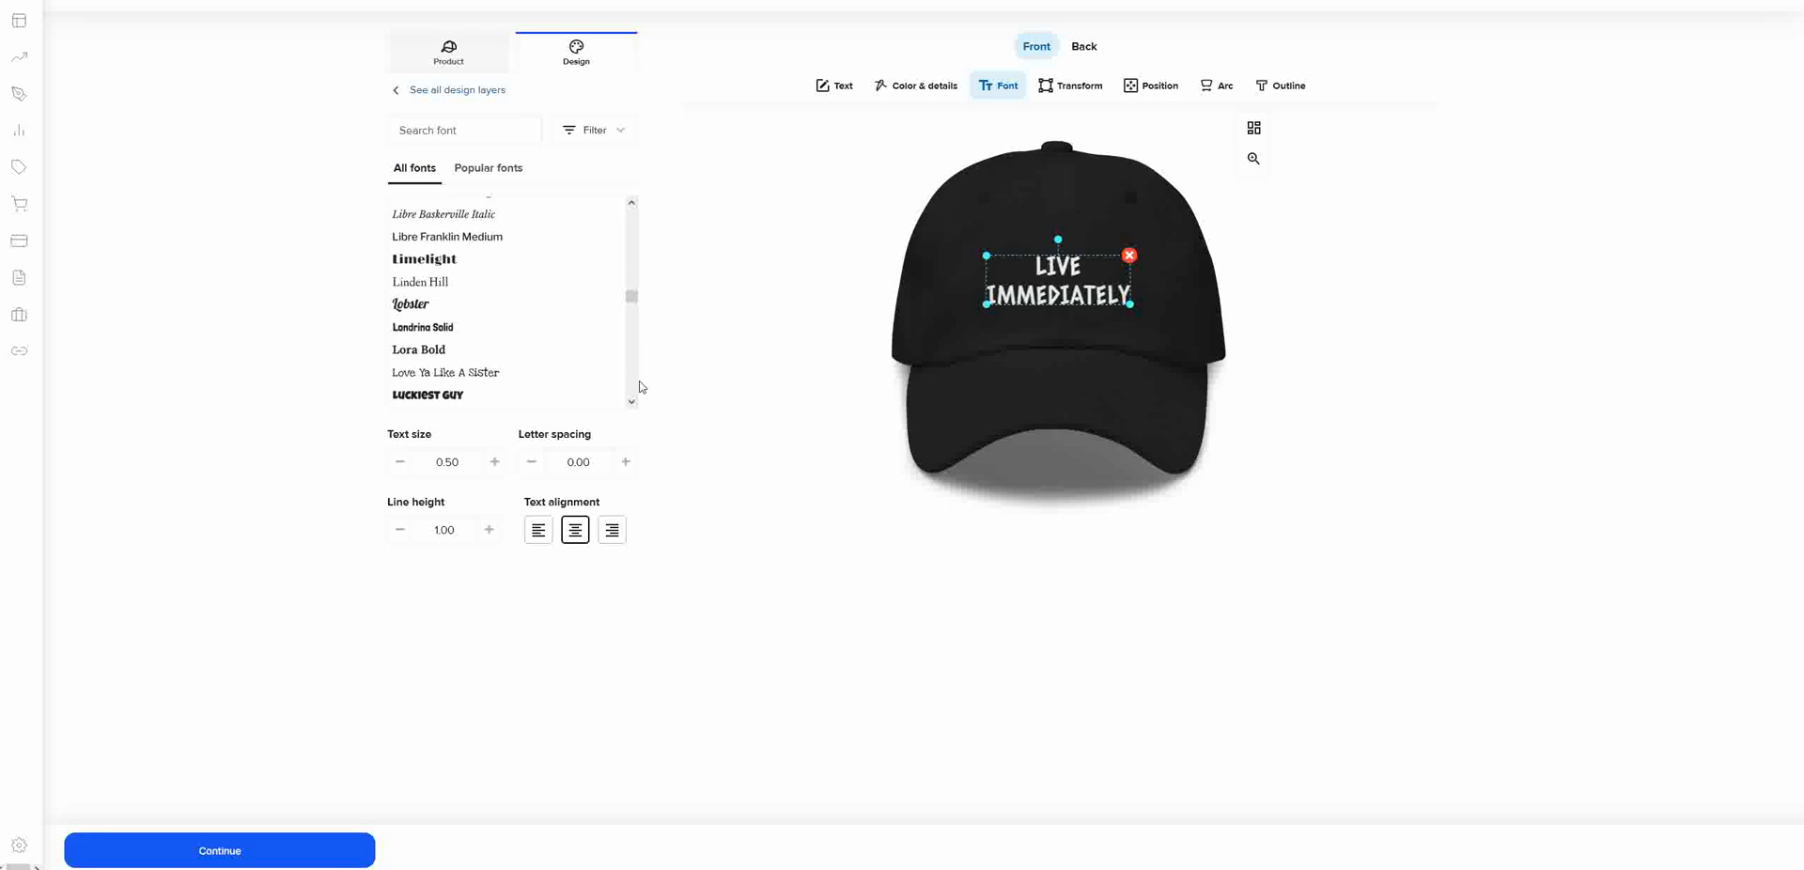
scroll(632, 385, "down", 4)
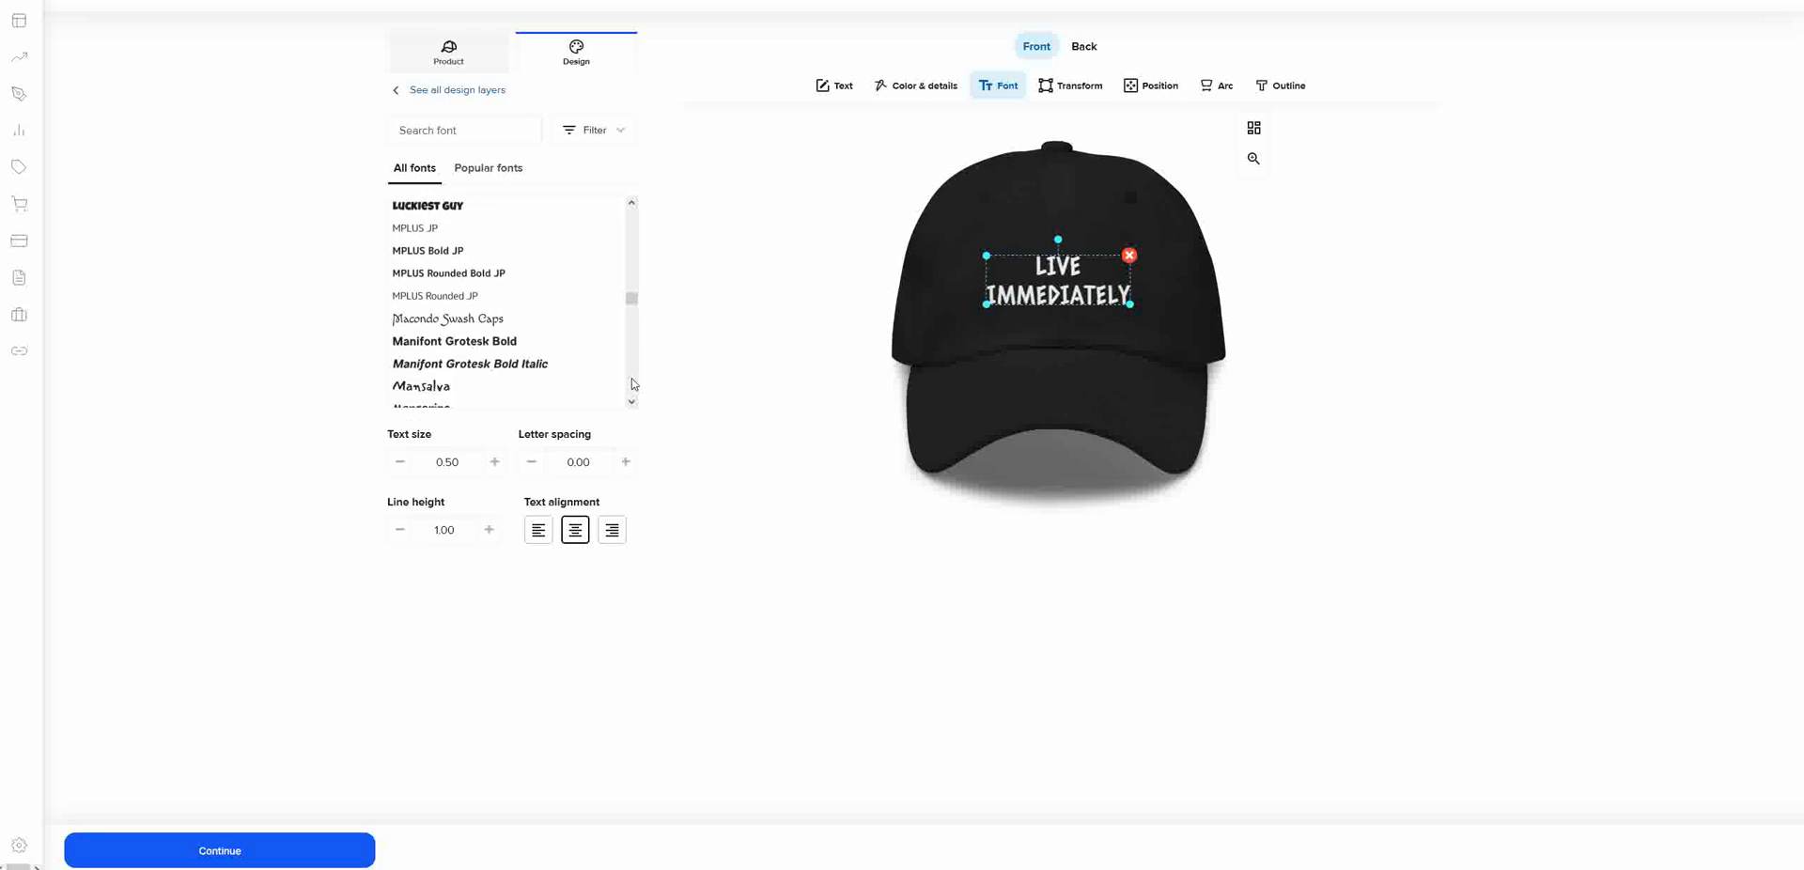
scroll(632, 384, "down", 4)
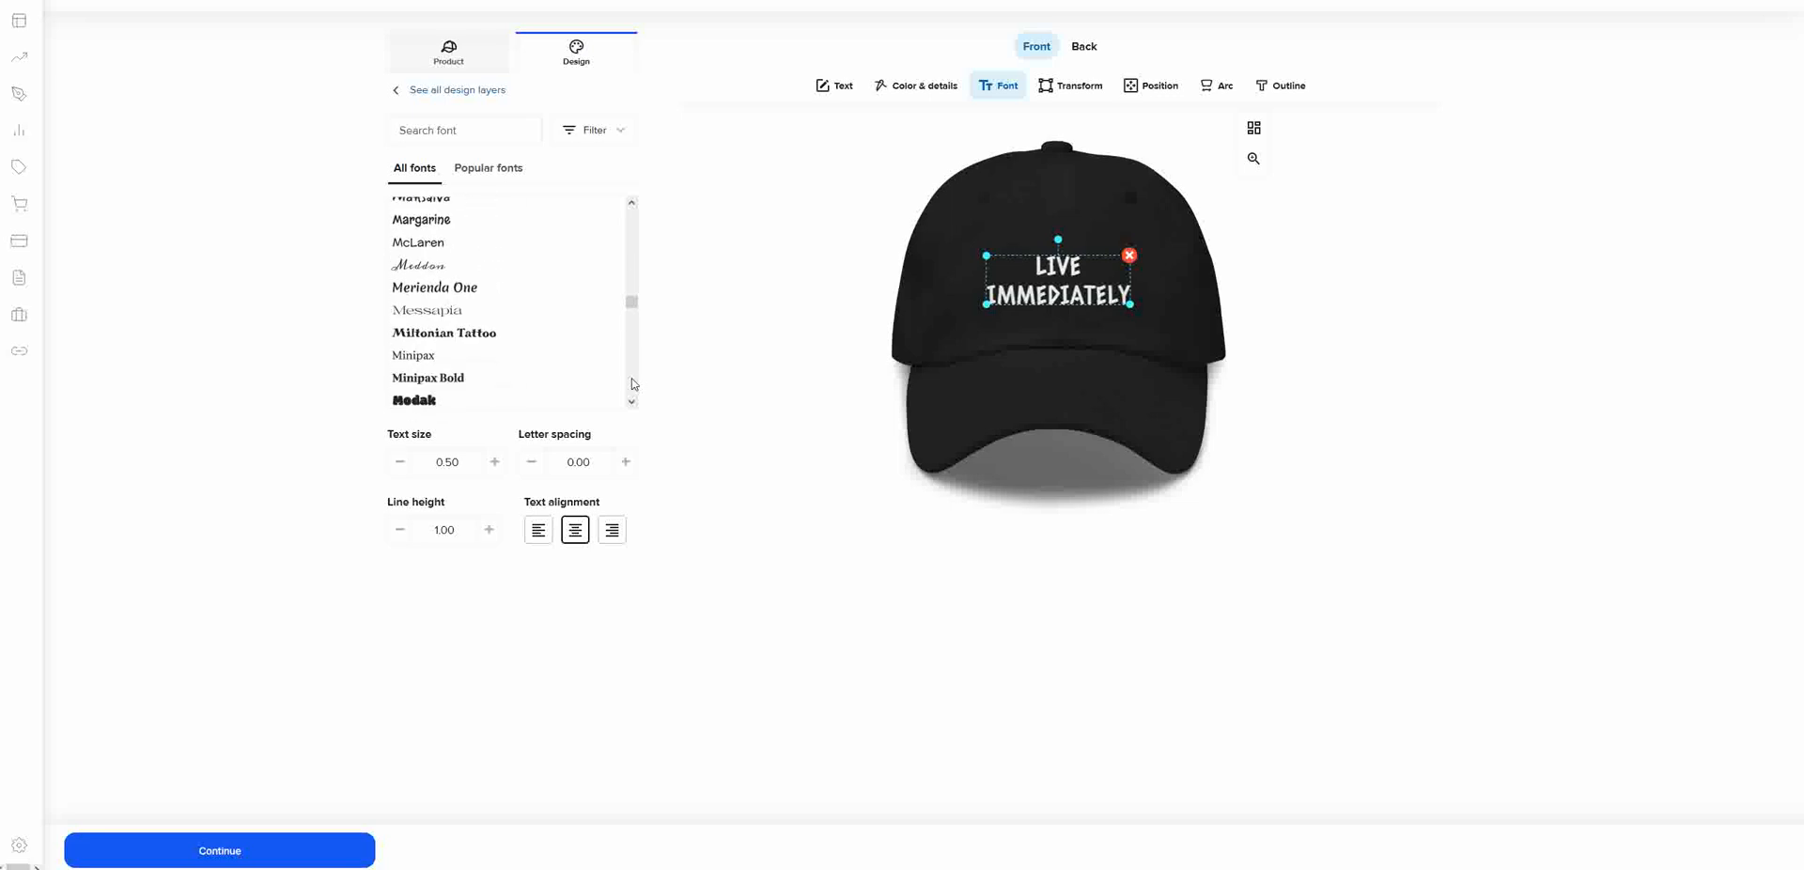
scroll(632, 384, "down", 6)
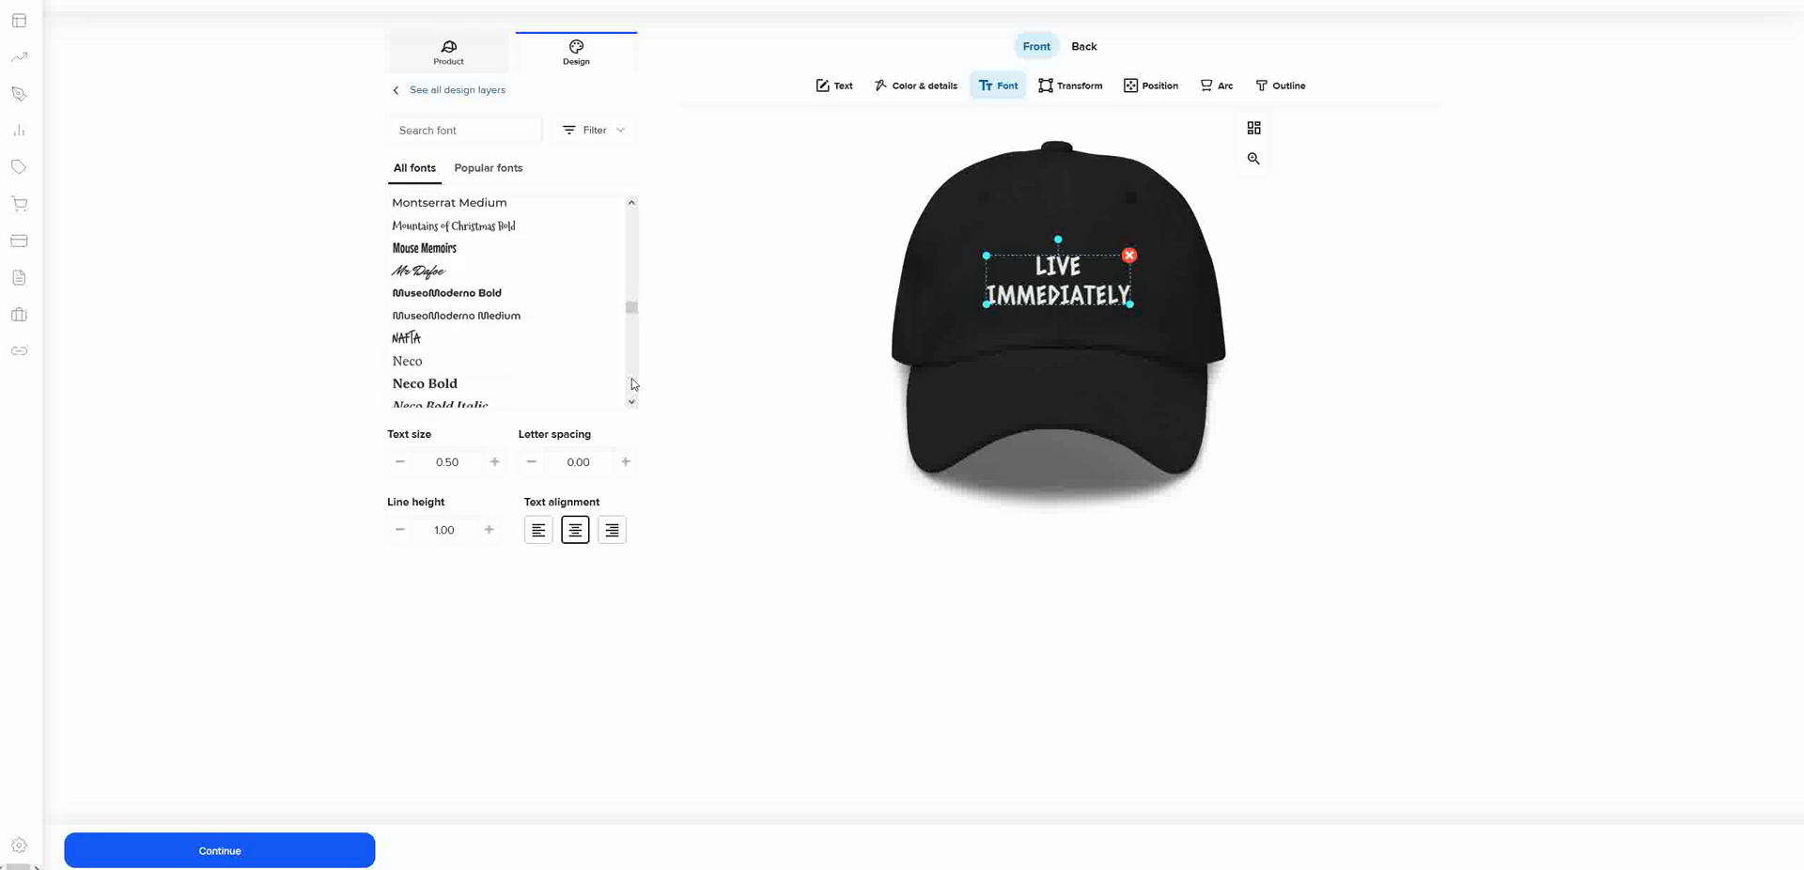
scroll(632, 384, "down", 4)
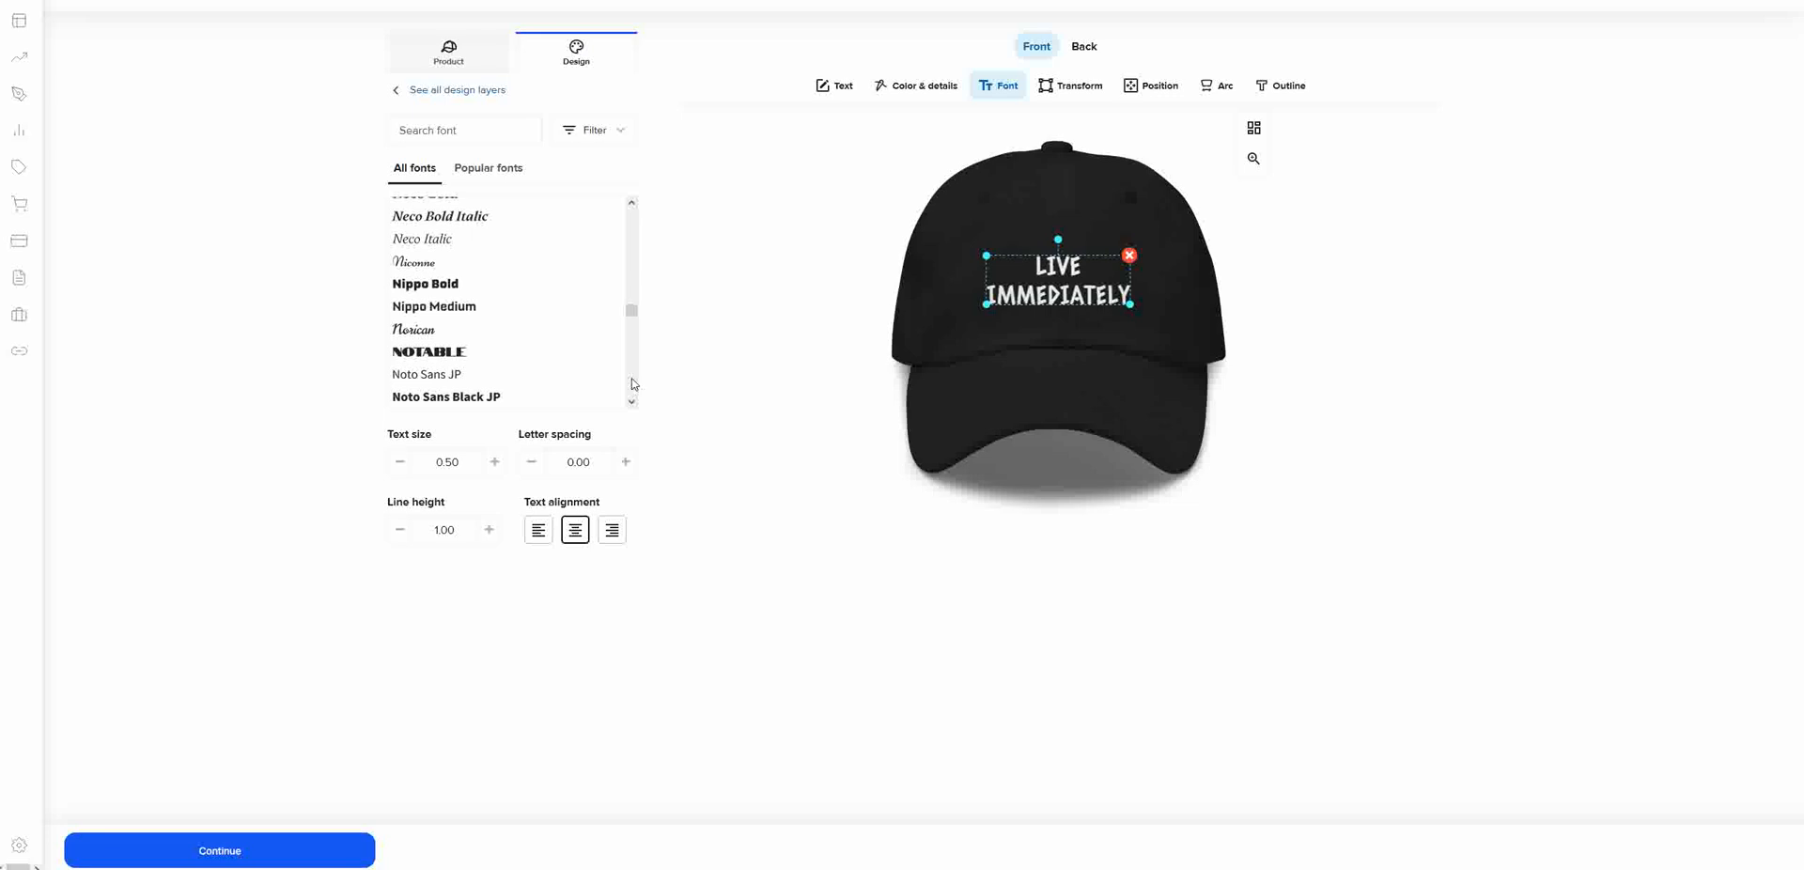
scroll(633, 384, "down", 4)
scroll(632, 384, "down", 4)
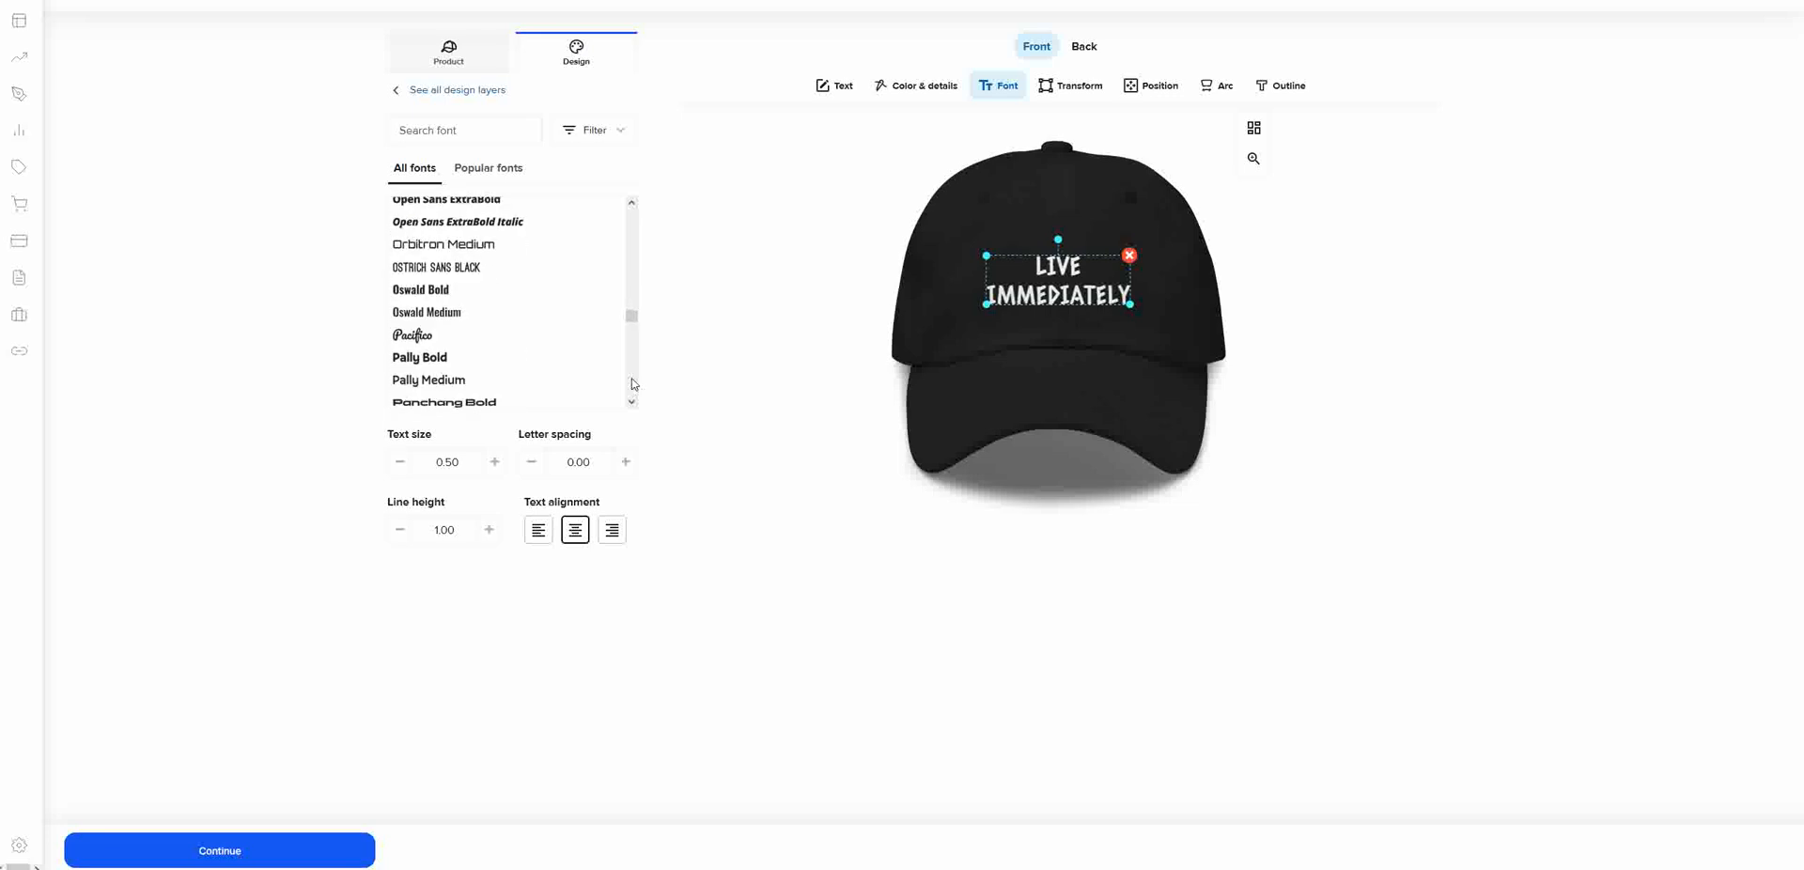
scroll(632, 384, "down", 4)
scroll(632, 387, "down", 4)
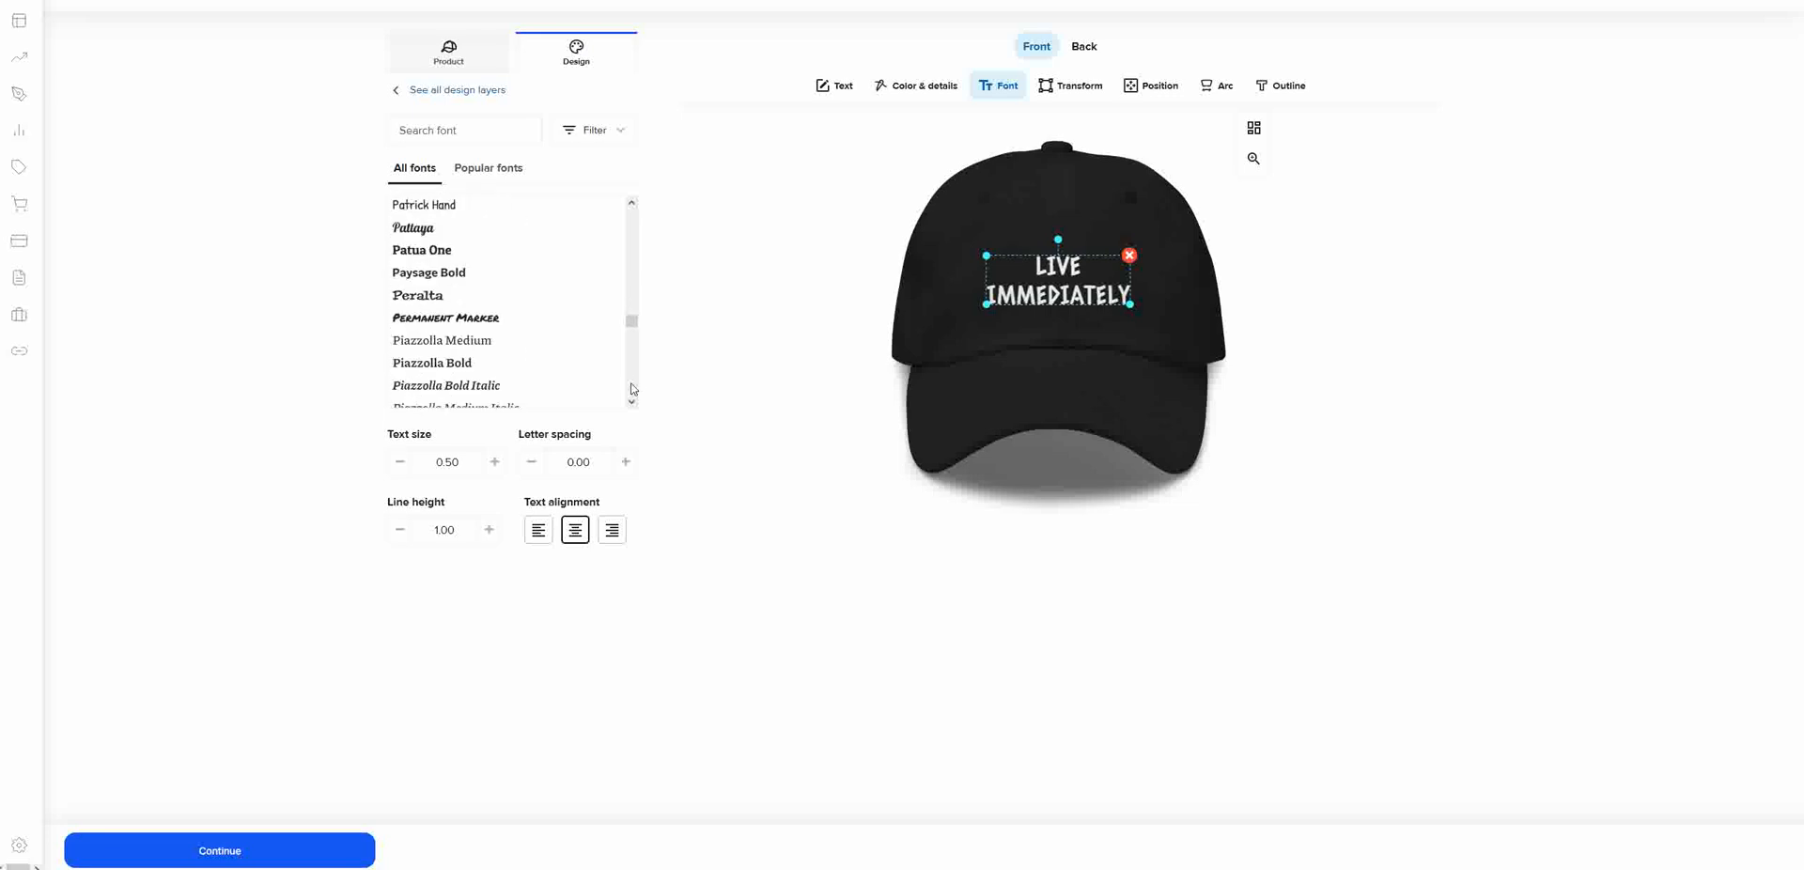
scroll(632, 388, "down", 4)
scroll(632, 388, "down", 4)
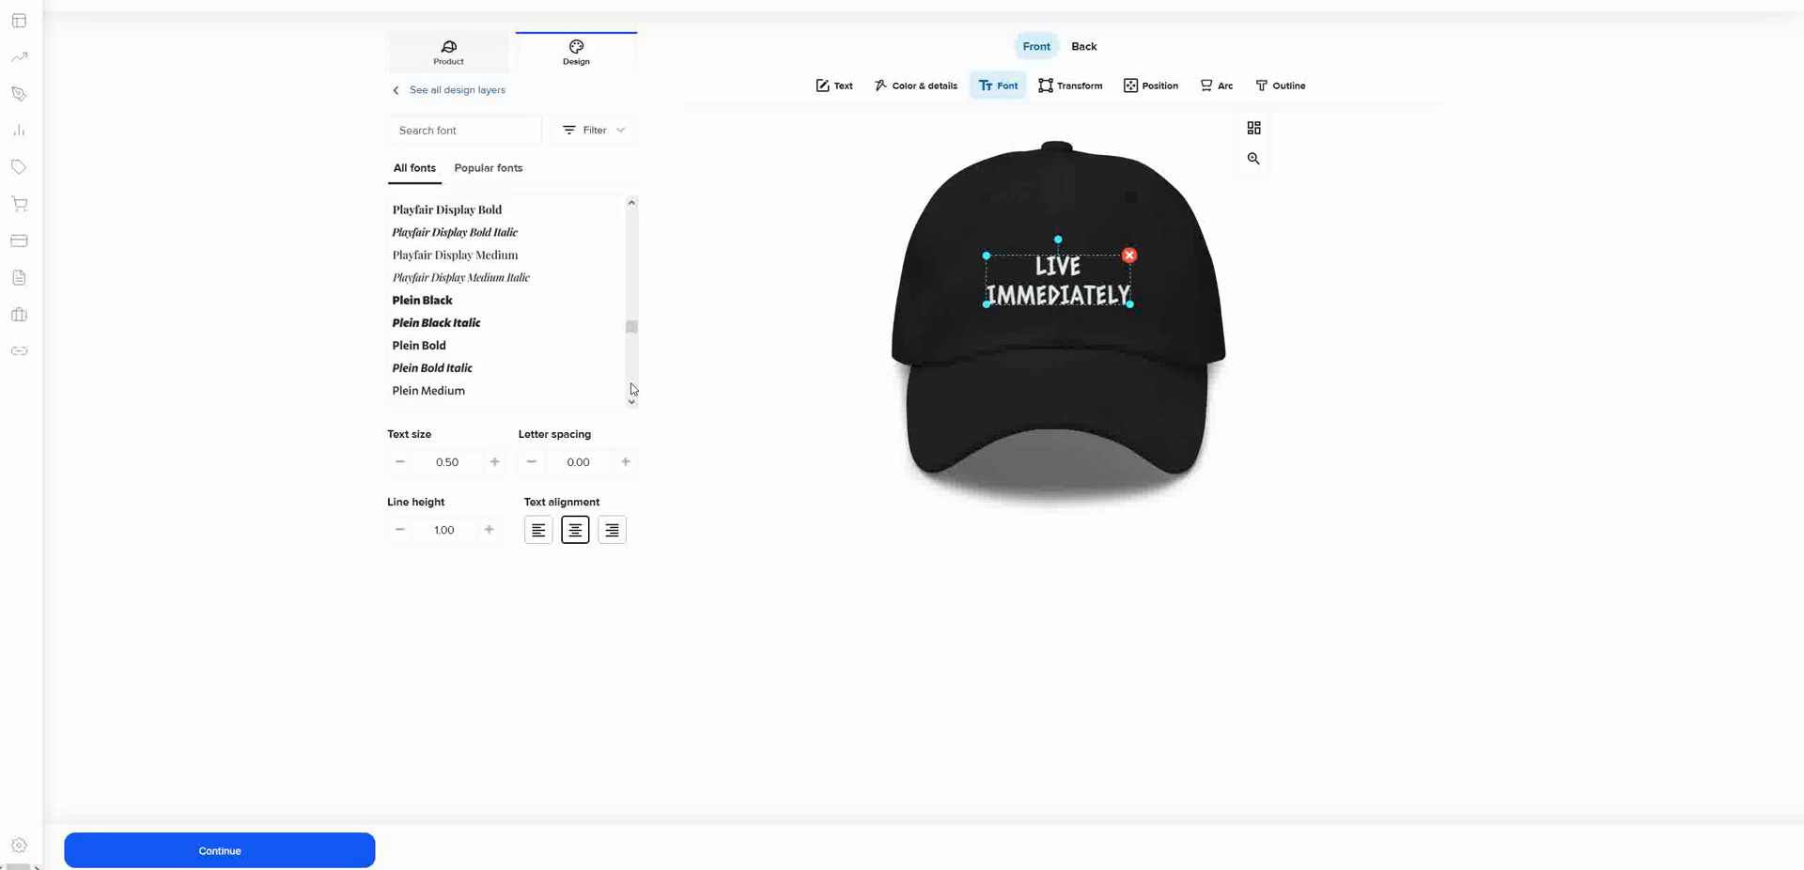
scroll(632, 387, "down", 4)
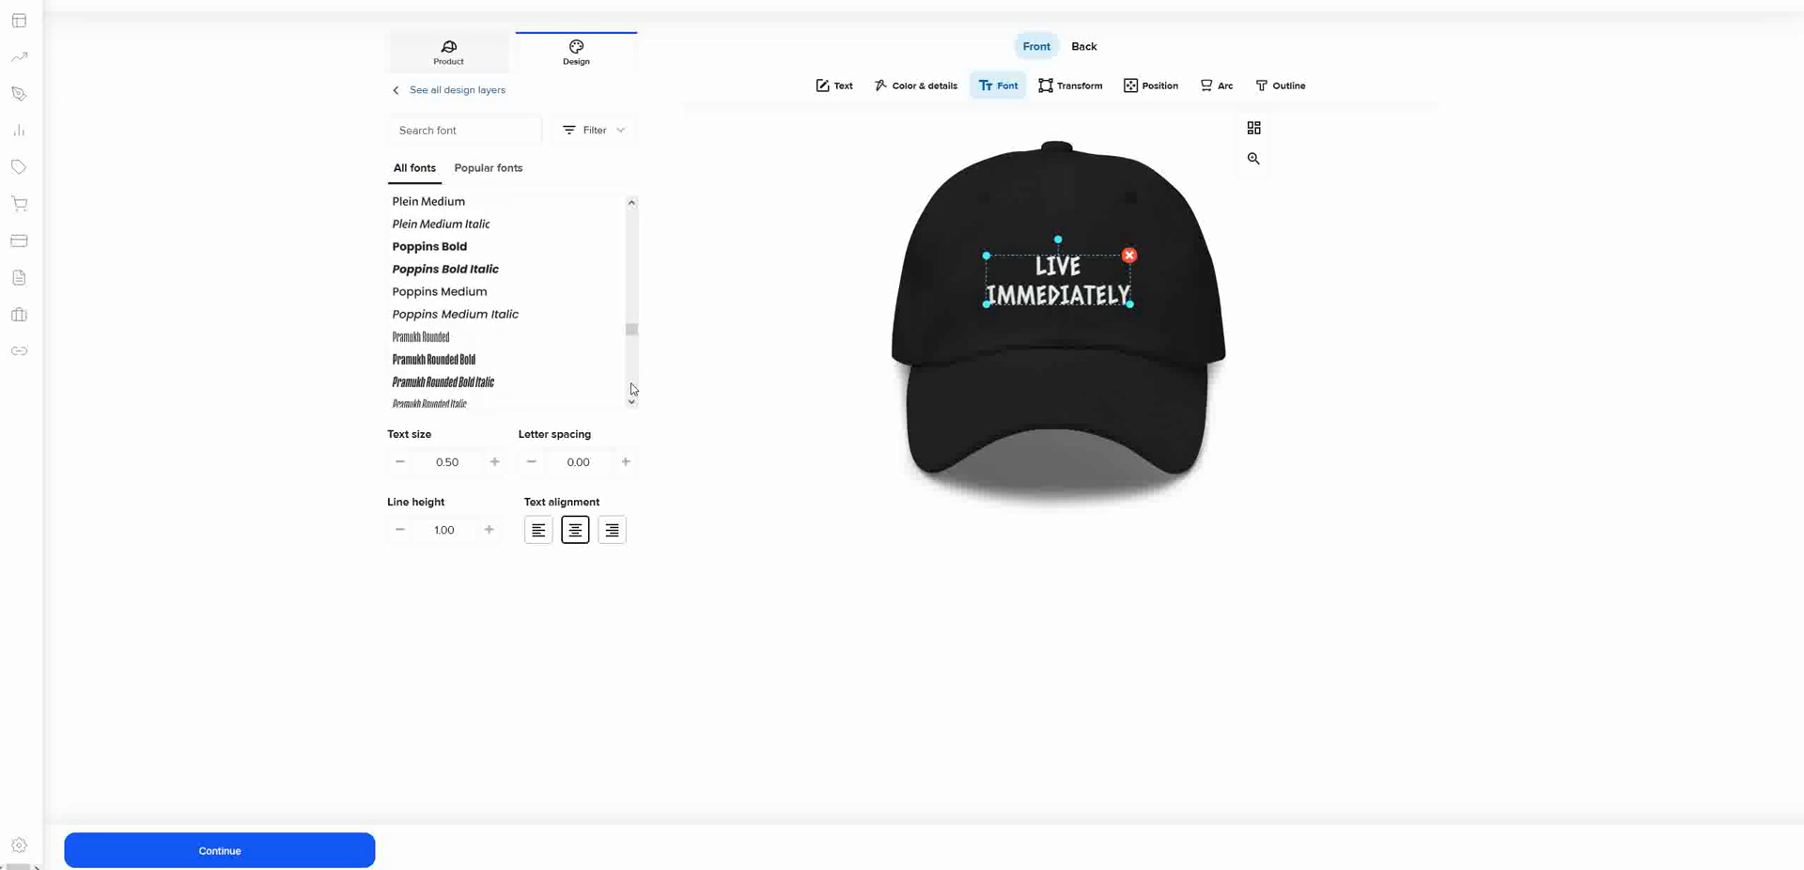
scroll(632, 388, "down", 4)
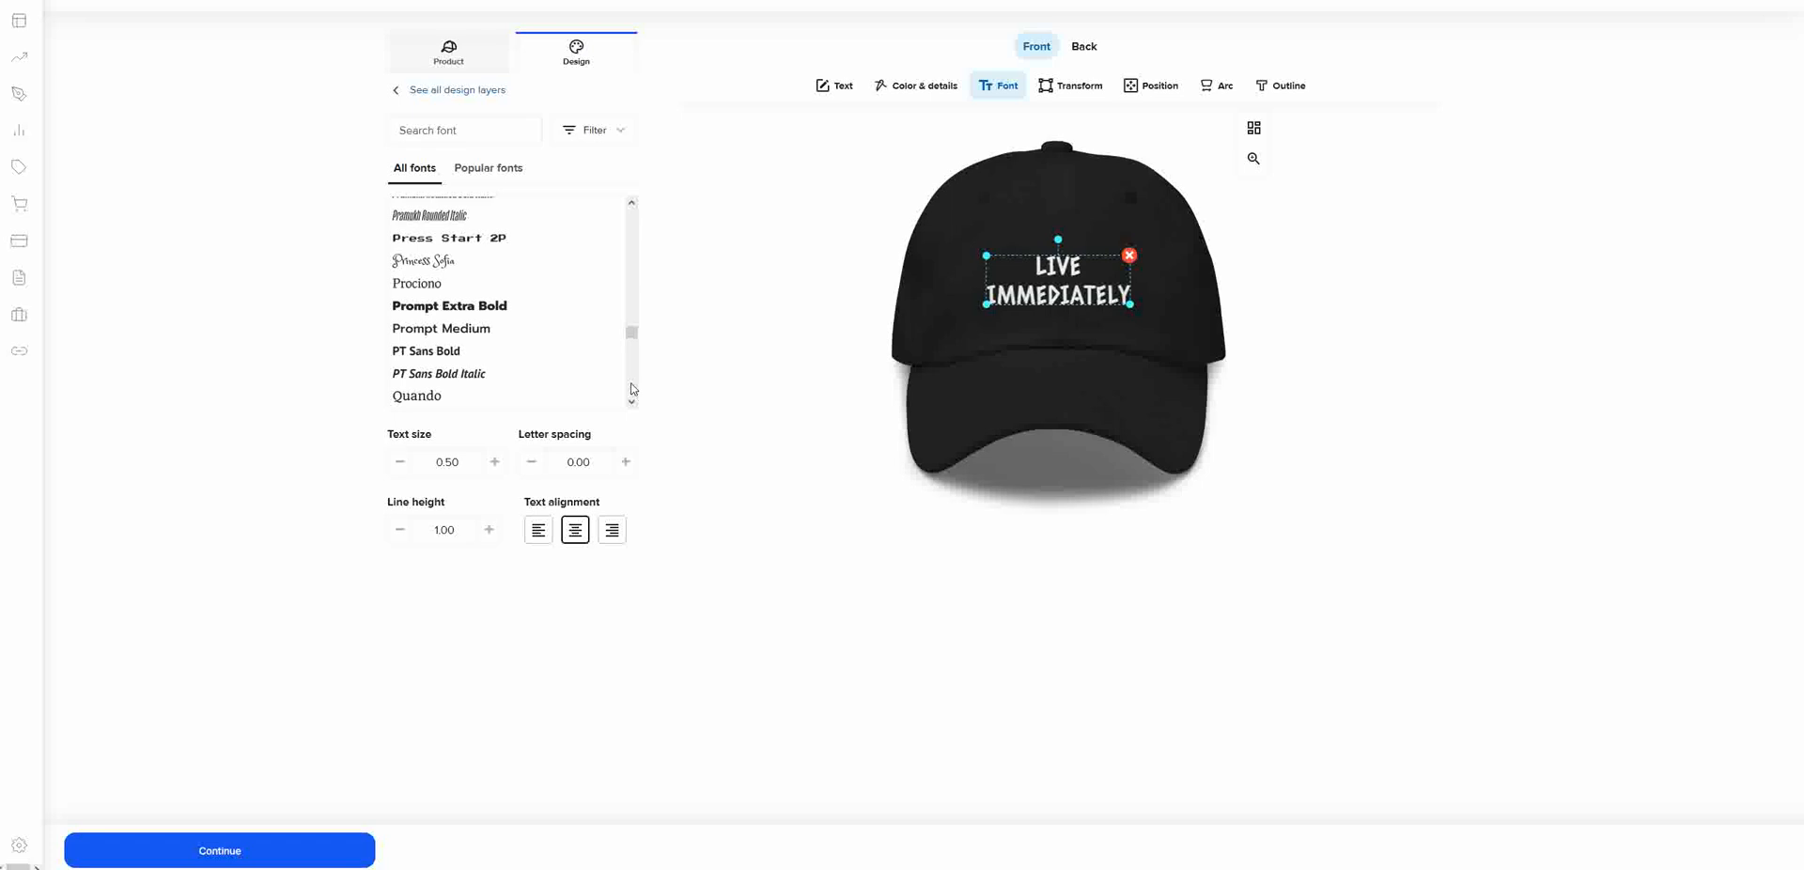
scroll(632, 388, "down", 4)
scroll(633, 388, "down", 15)
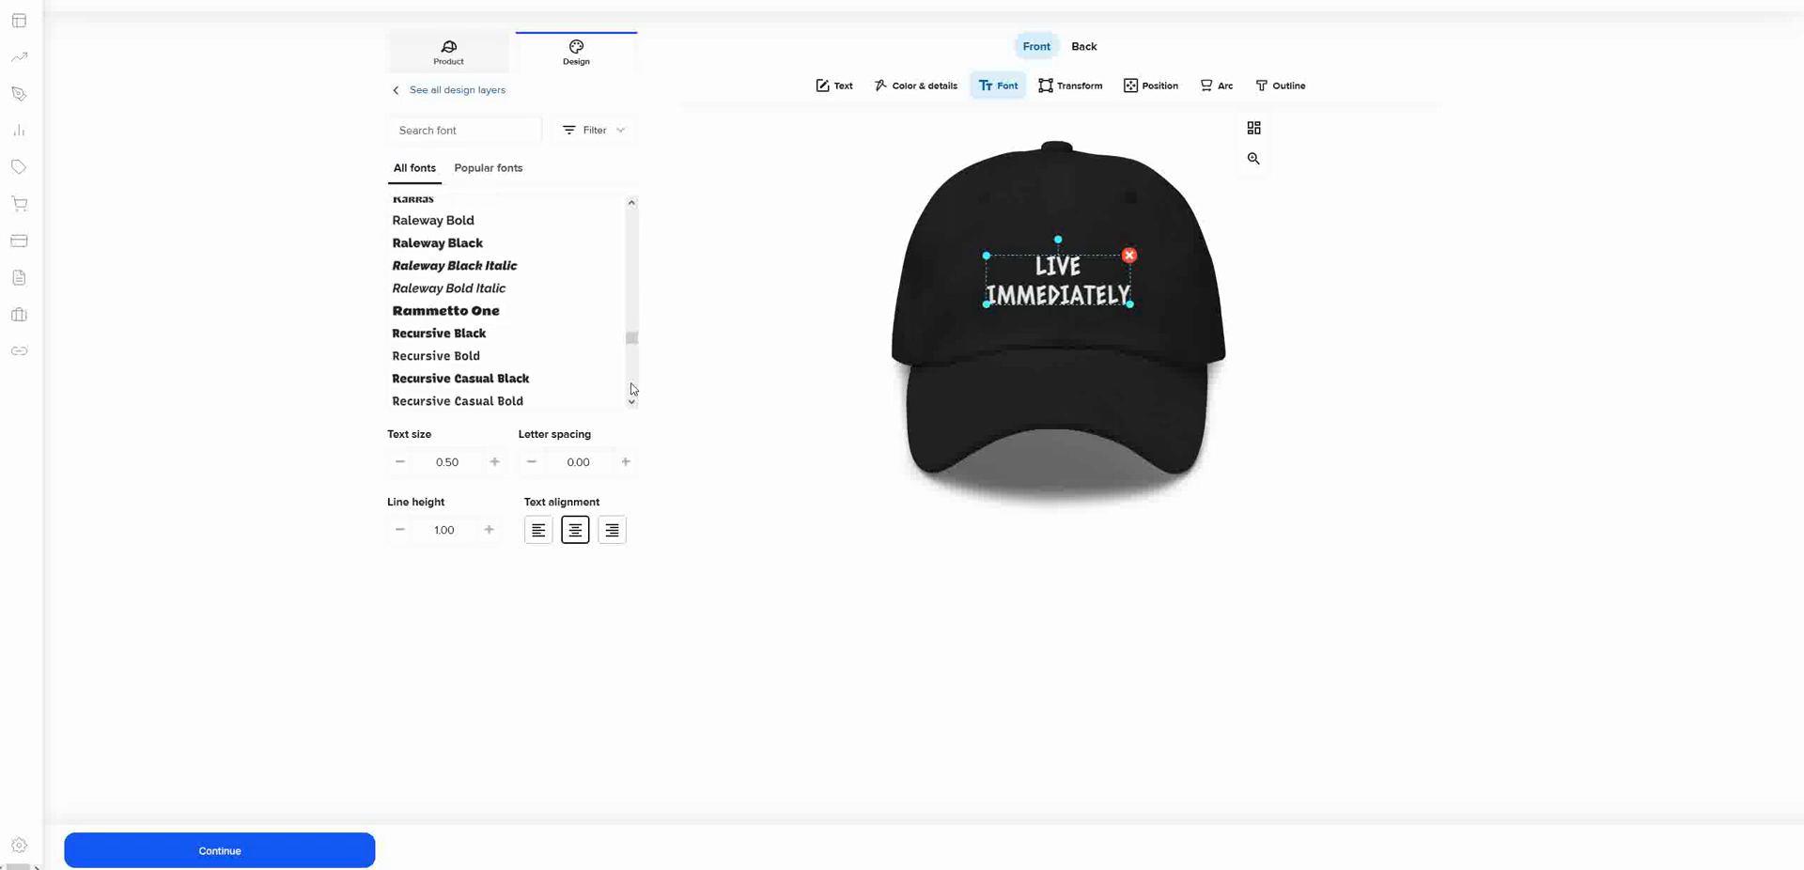
scroll(632, 388, "down", 10)
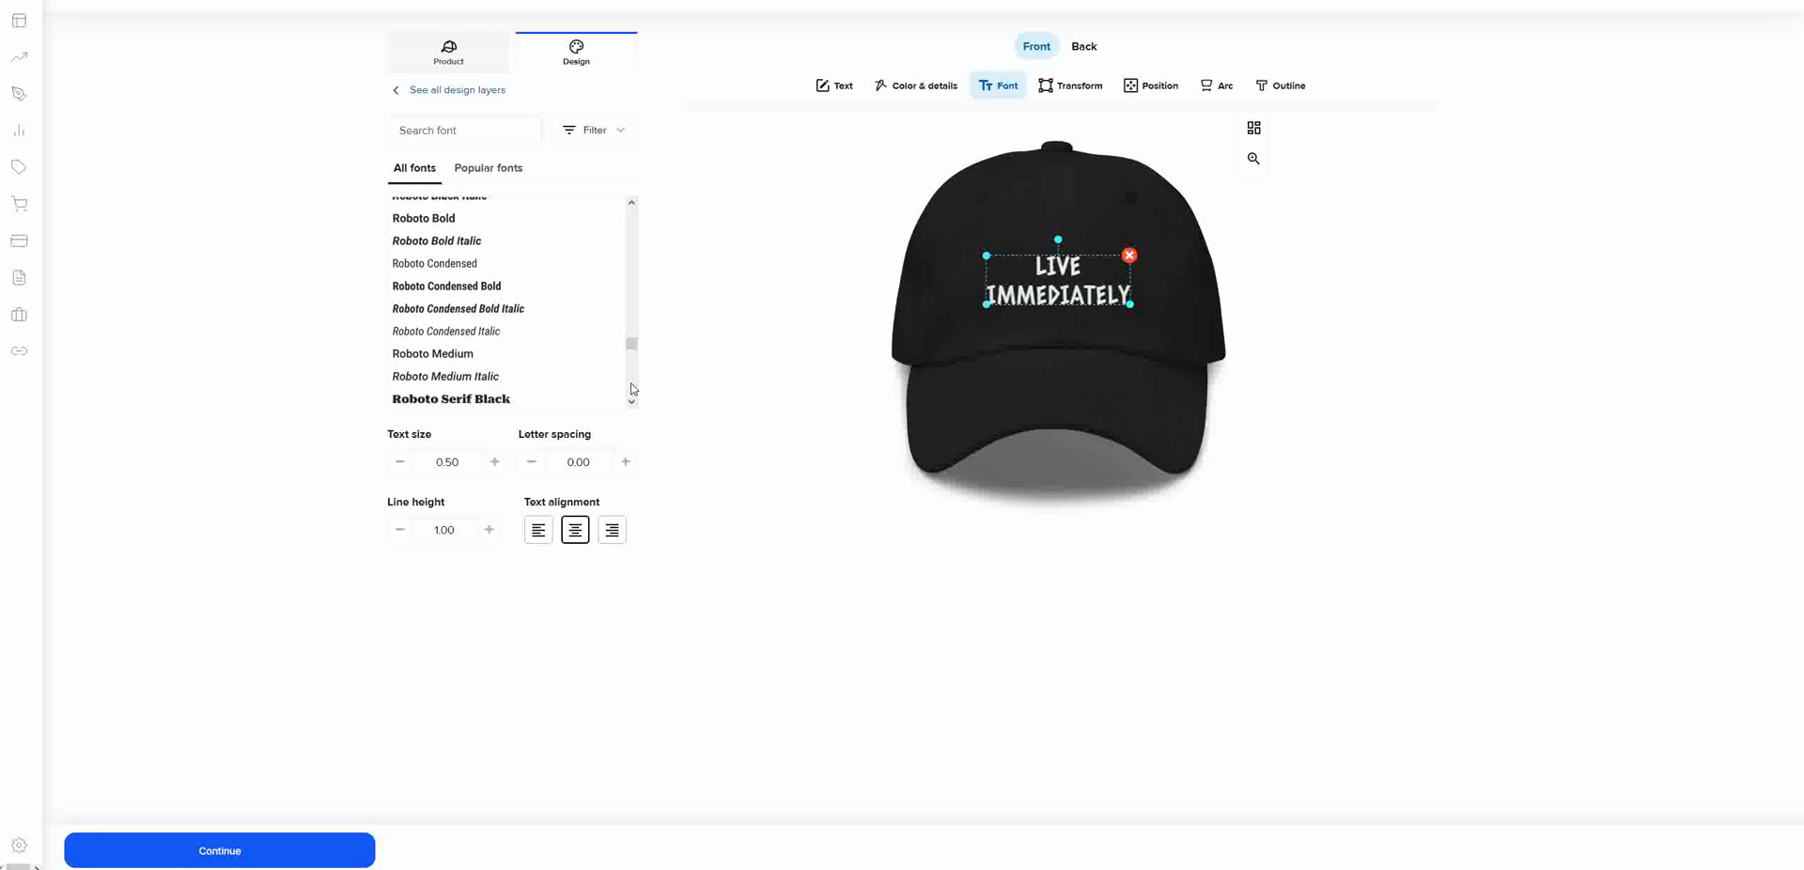
scroll(633, 388, "down", 5)
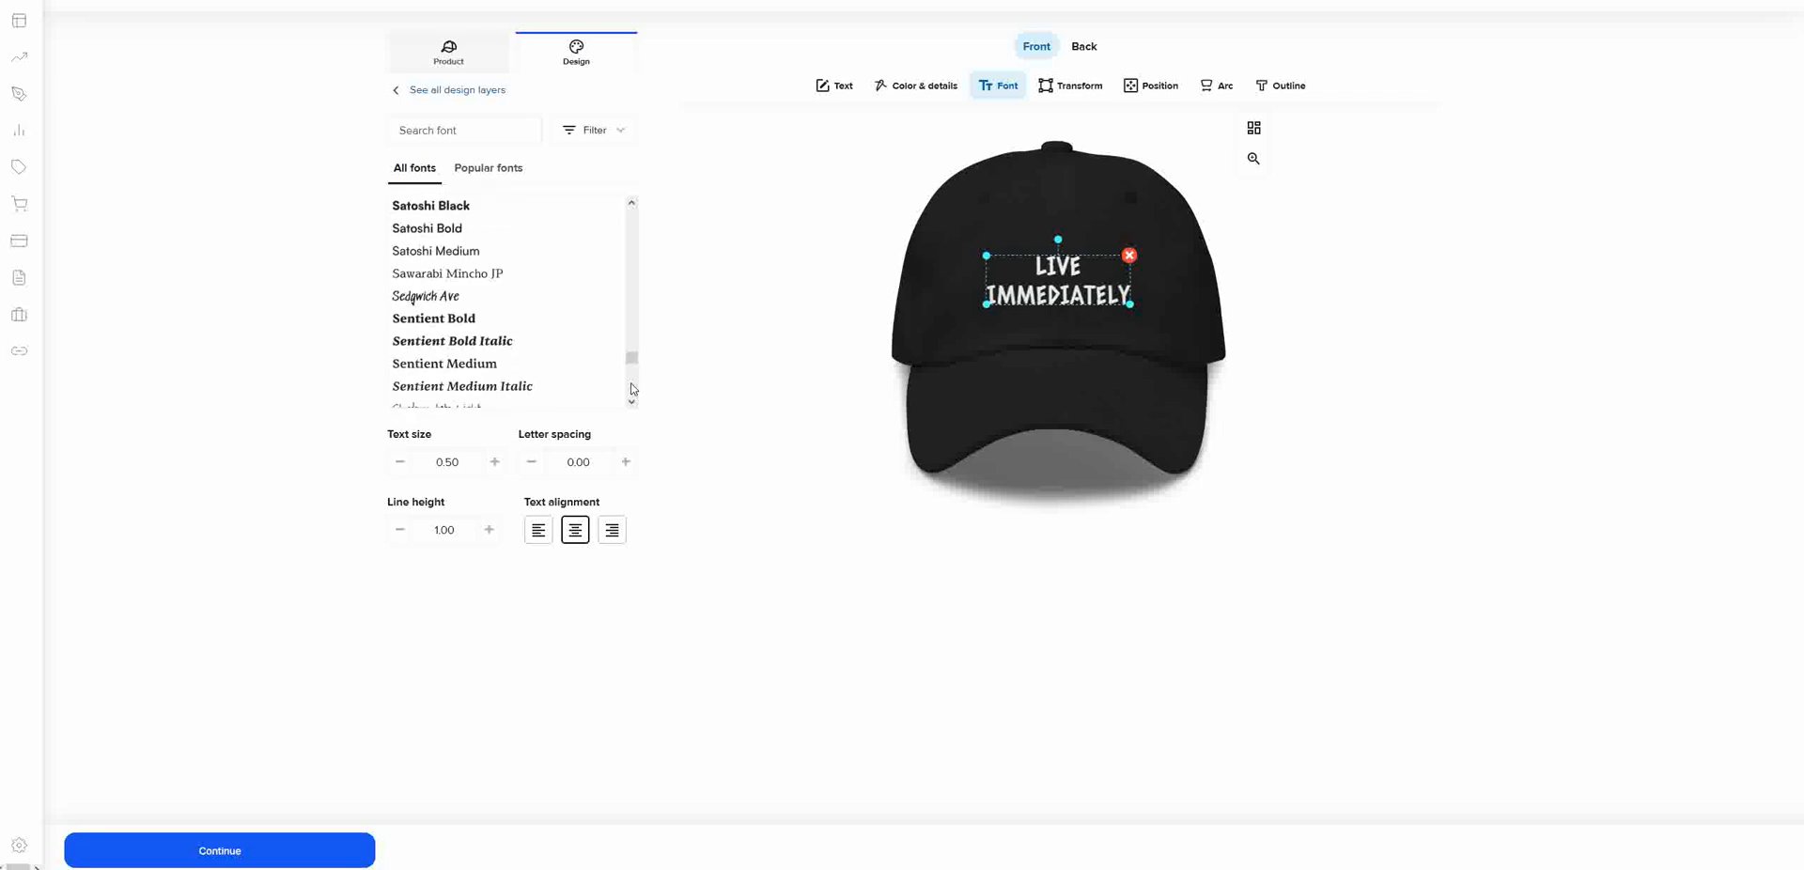
scroll(632, 262, "up", 5)
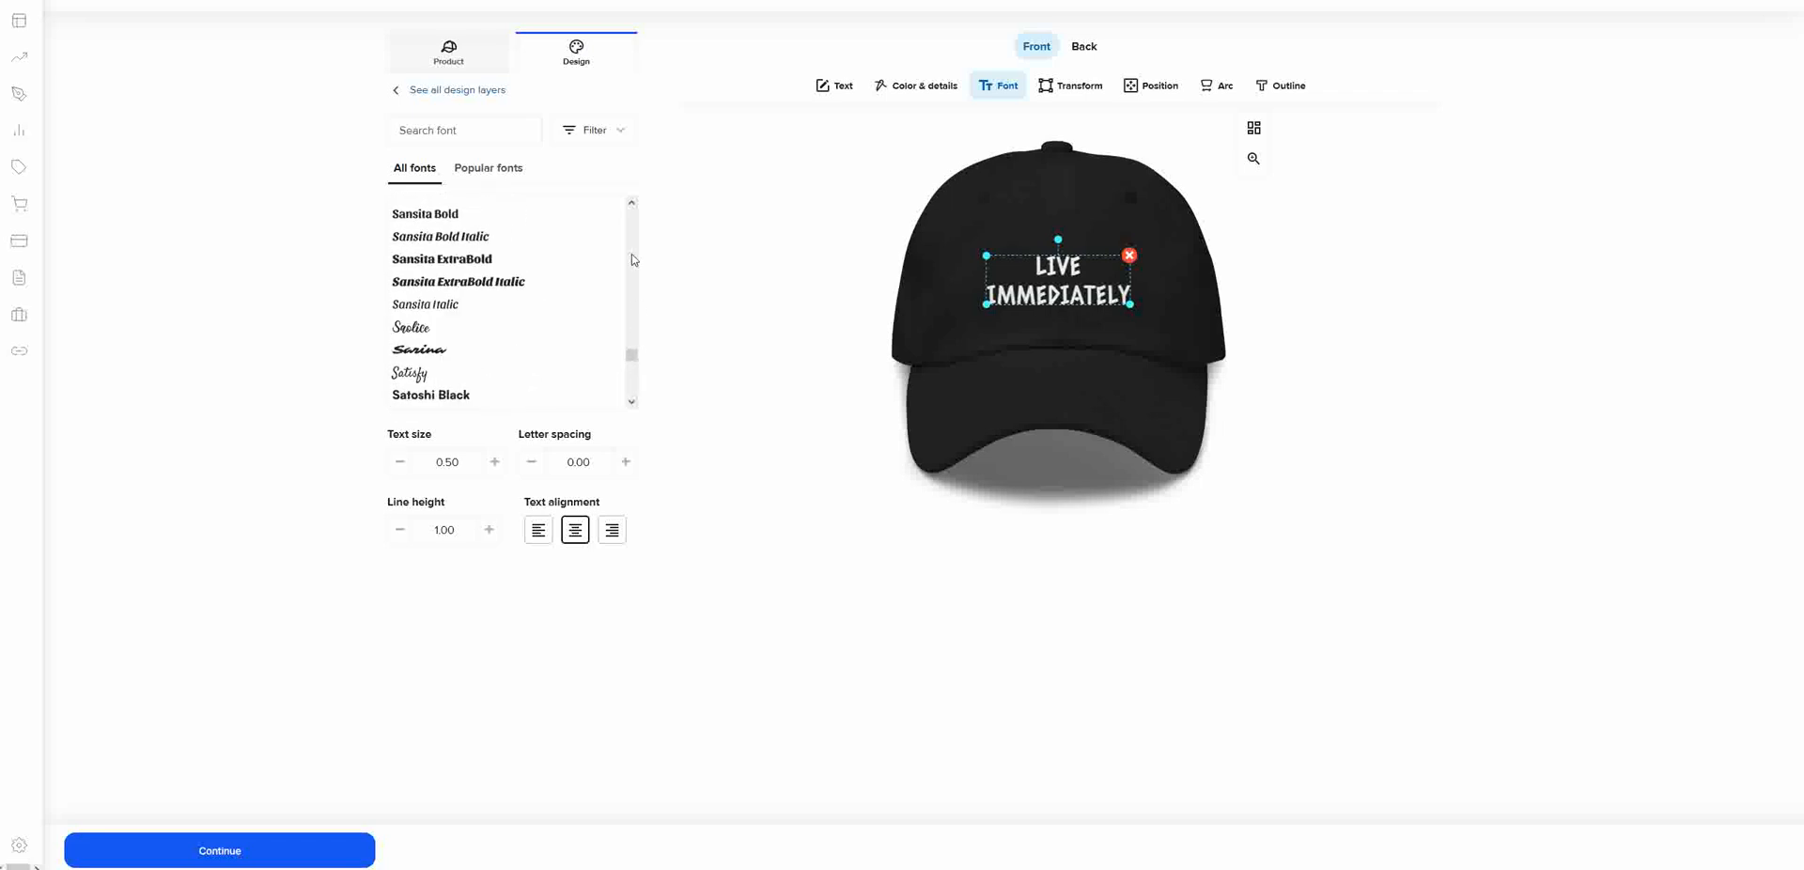
- Find the Stick font further down the full font list and apply it to the LIVE IMMEDIATELY text
scroll(632, 382, "down", 5)
scroll(633, 383, "down", 5)
scroll(633, 382, "down", 5)
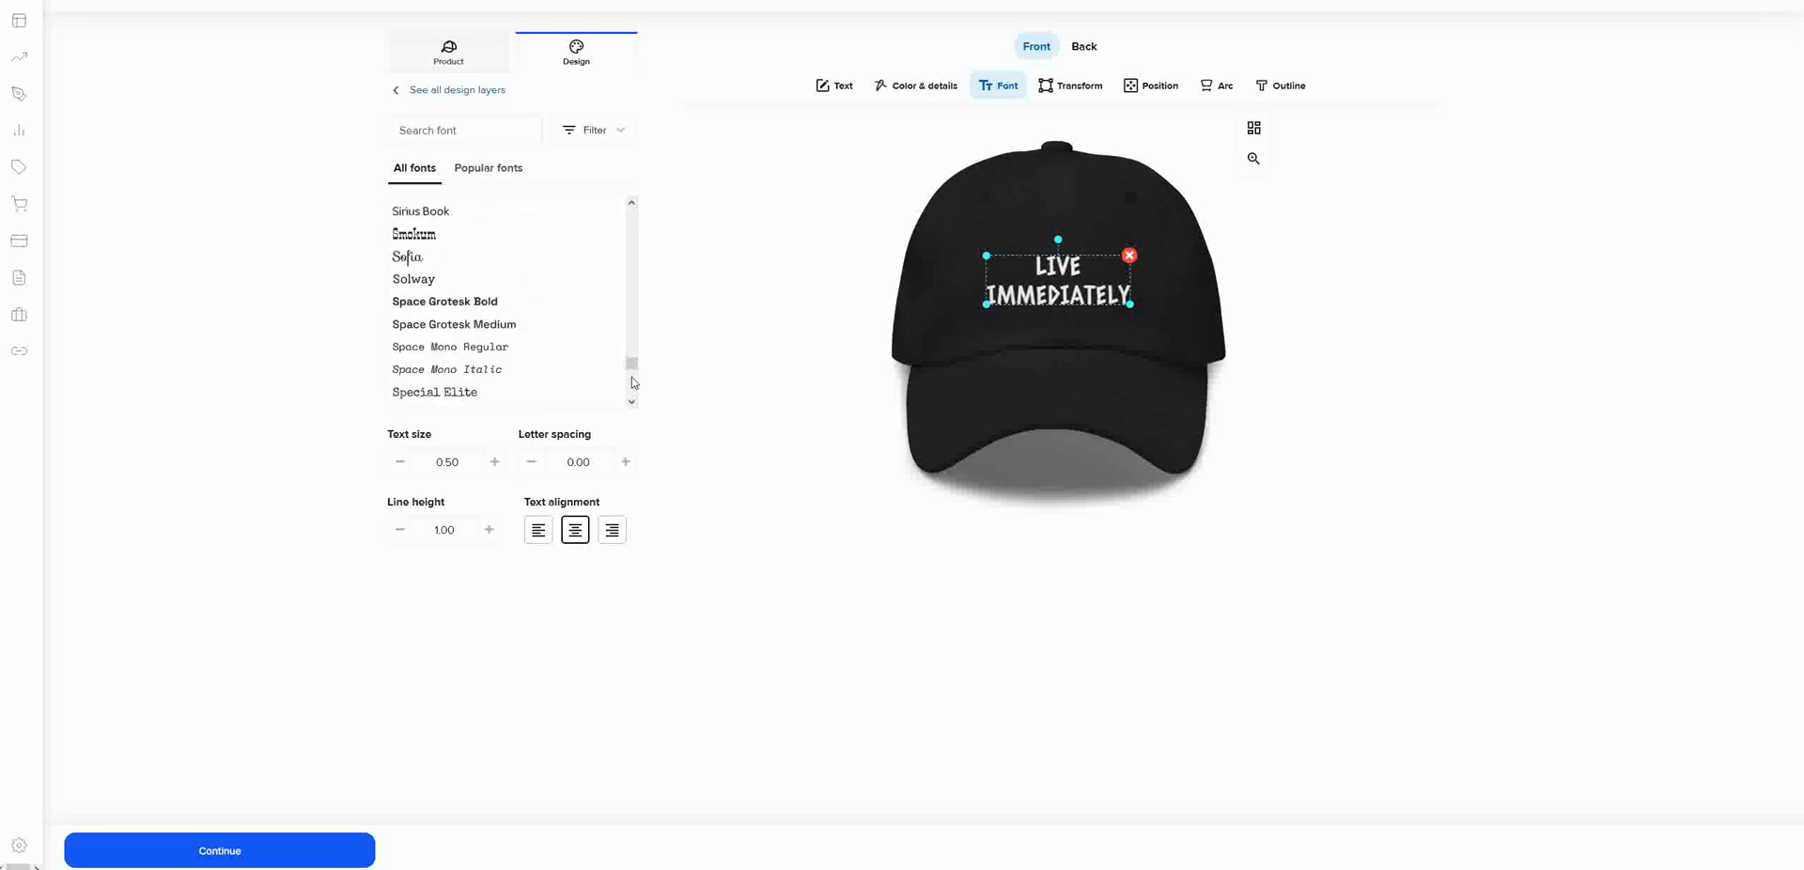
scroll(634, 387, "down", 5)
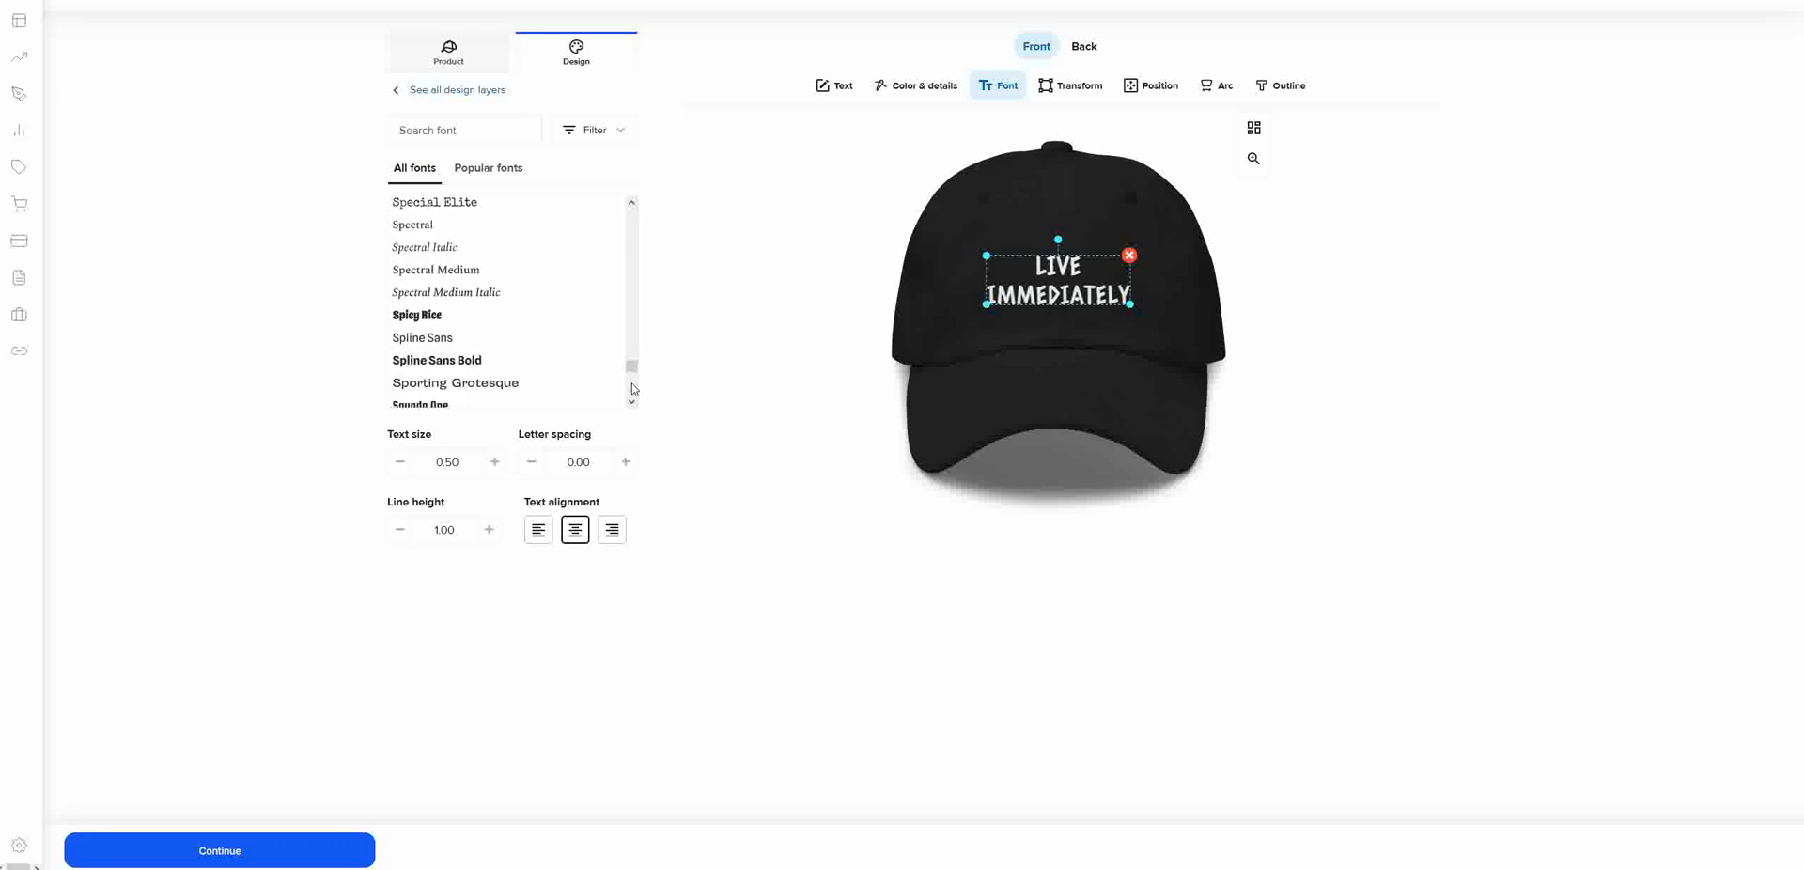
scroll(633, 393, "down", 3)
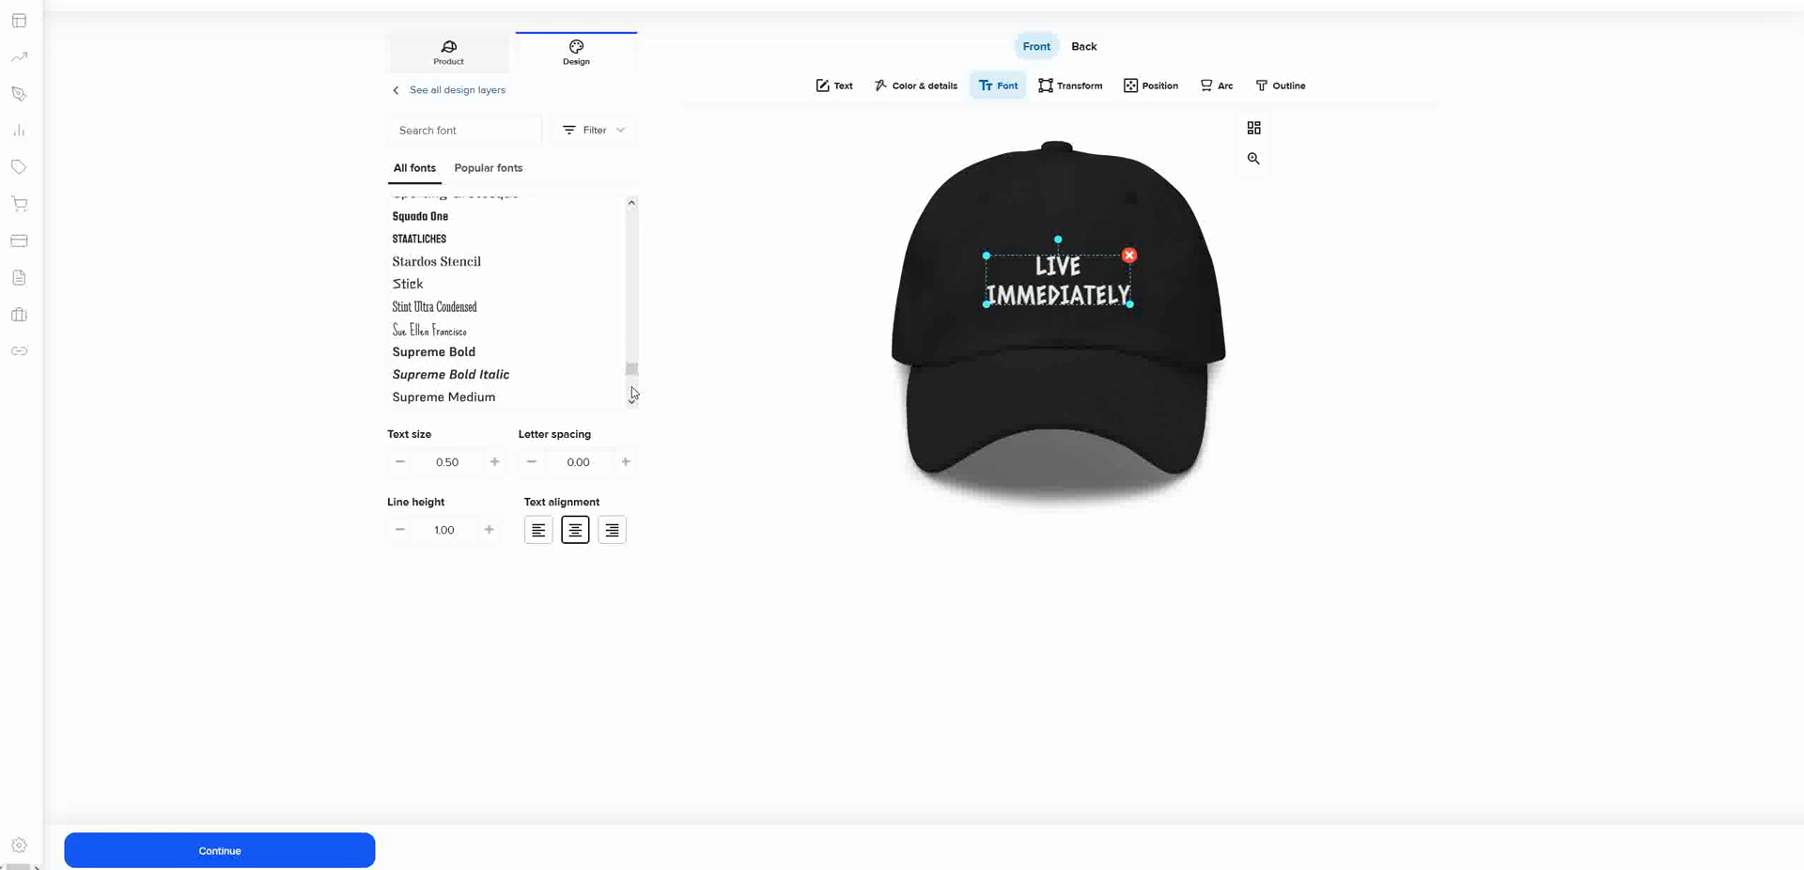
left_click(441, 292)
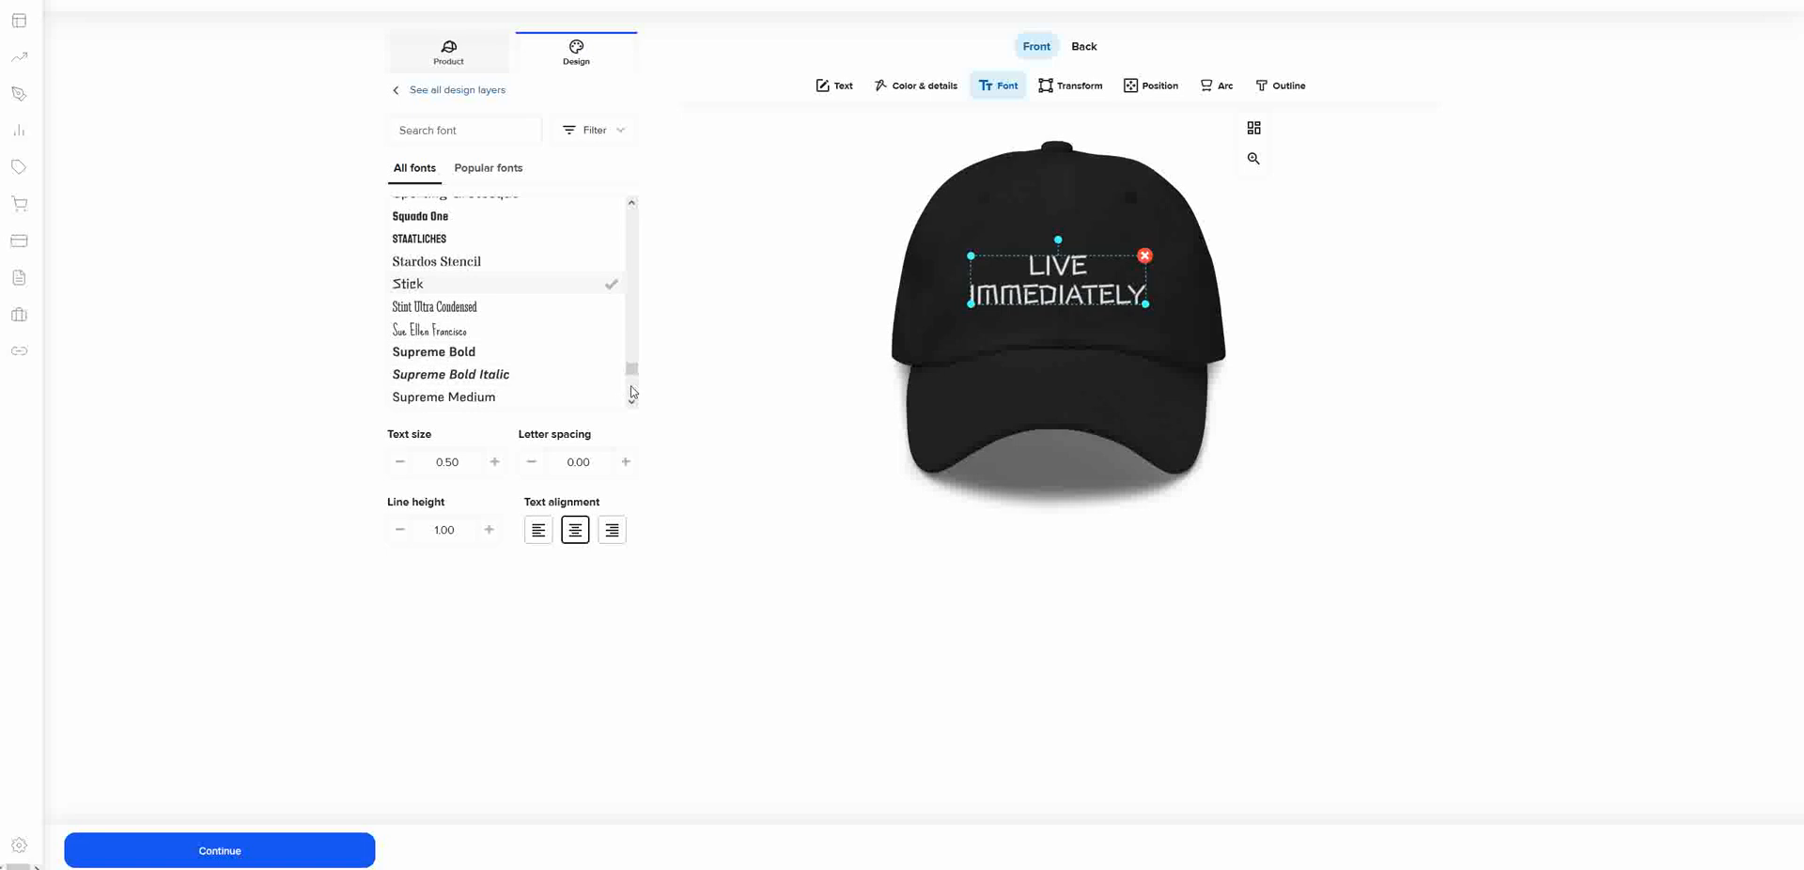
- Examine the remaining fonts after Stick, through the Z entries, for further Greek-style alternatives
scroll(631, 393, "down", 2)
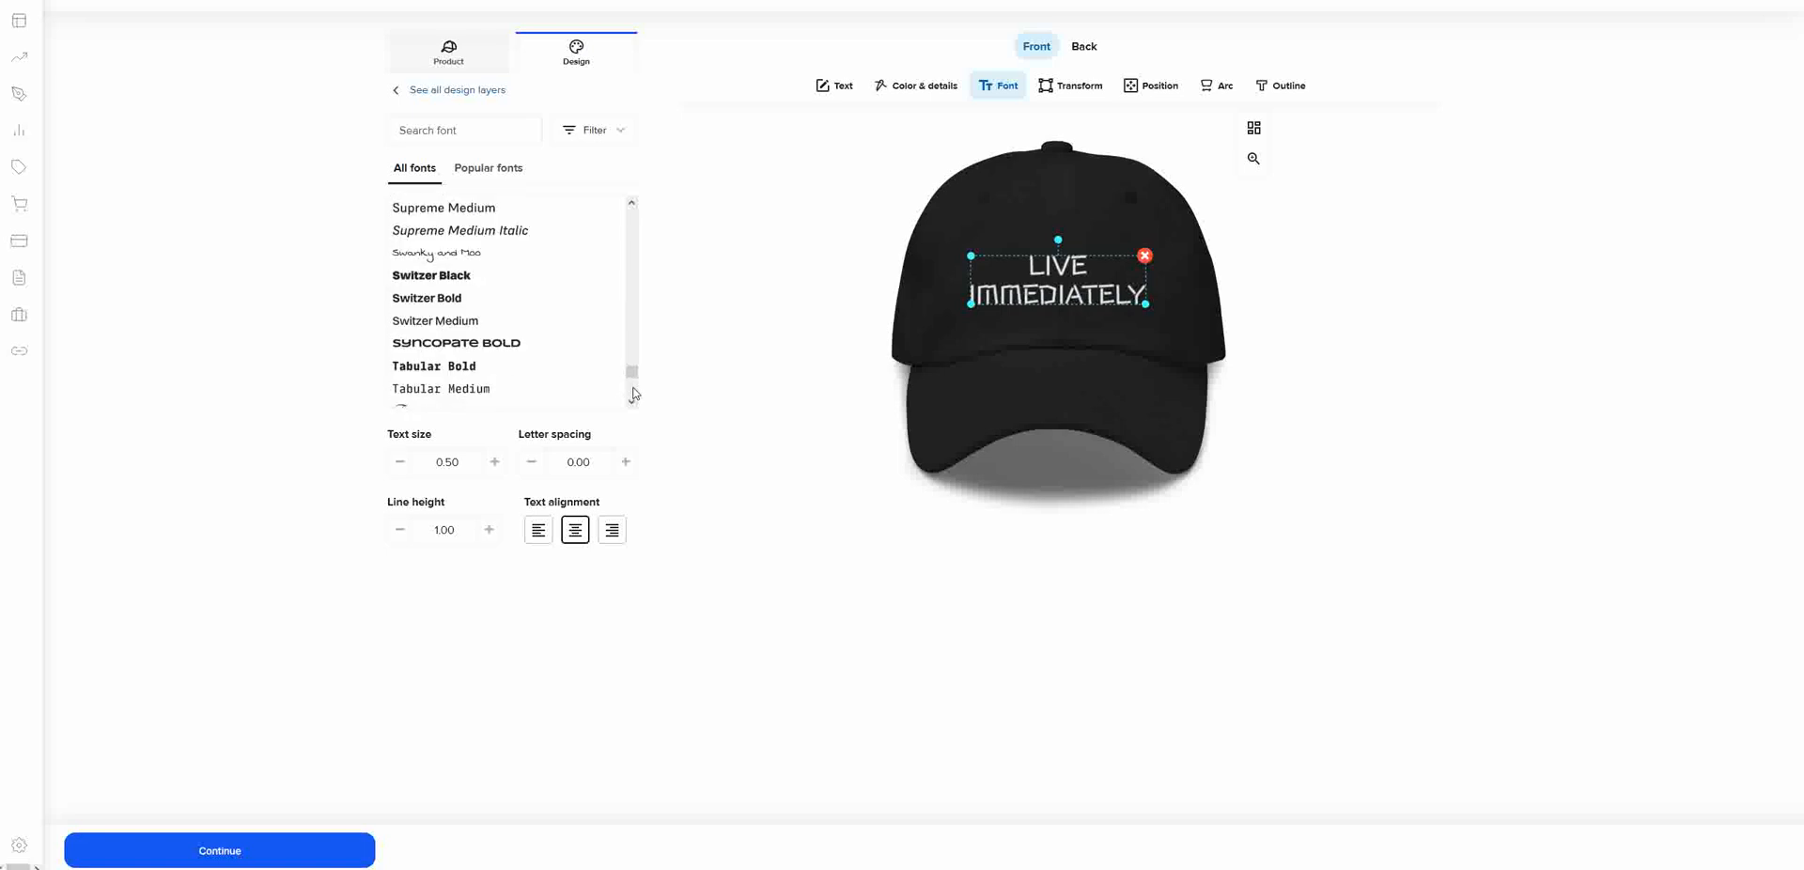
scroll(633, 393, "down", 2)
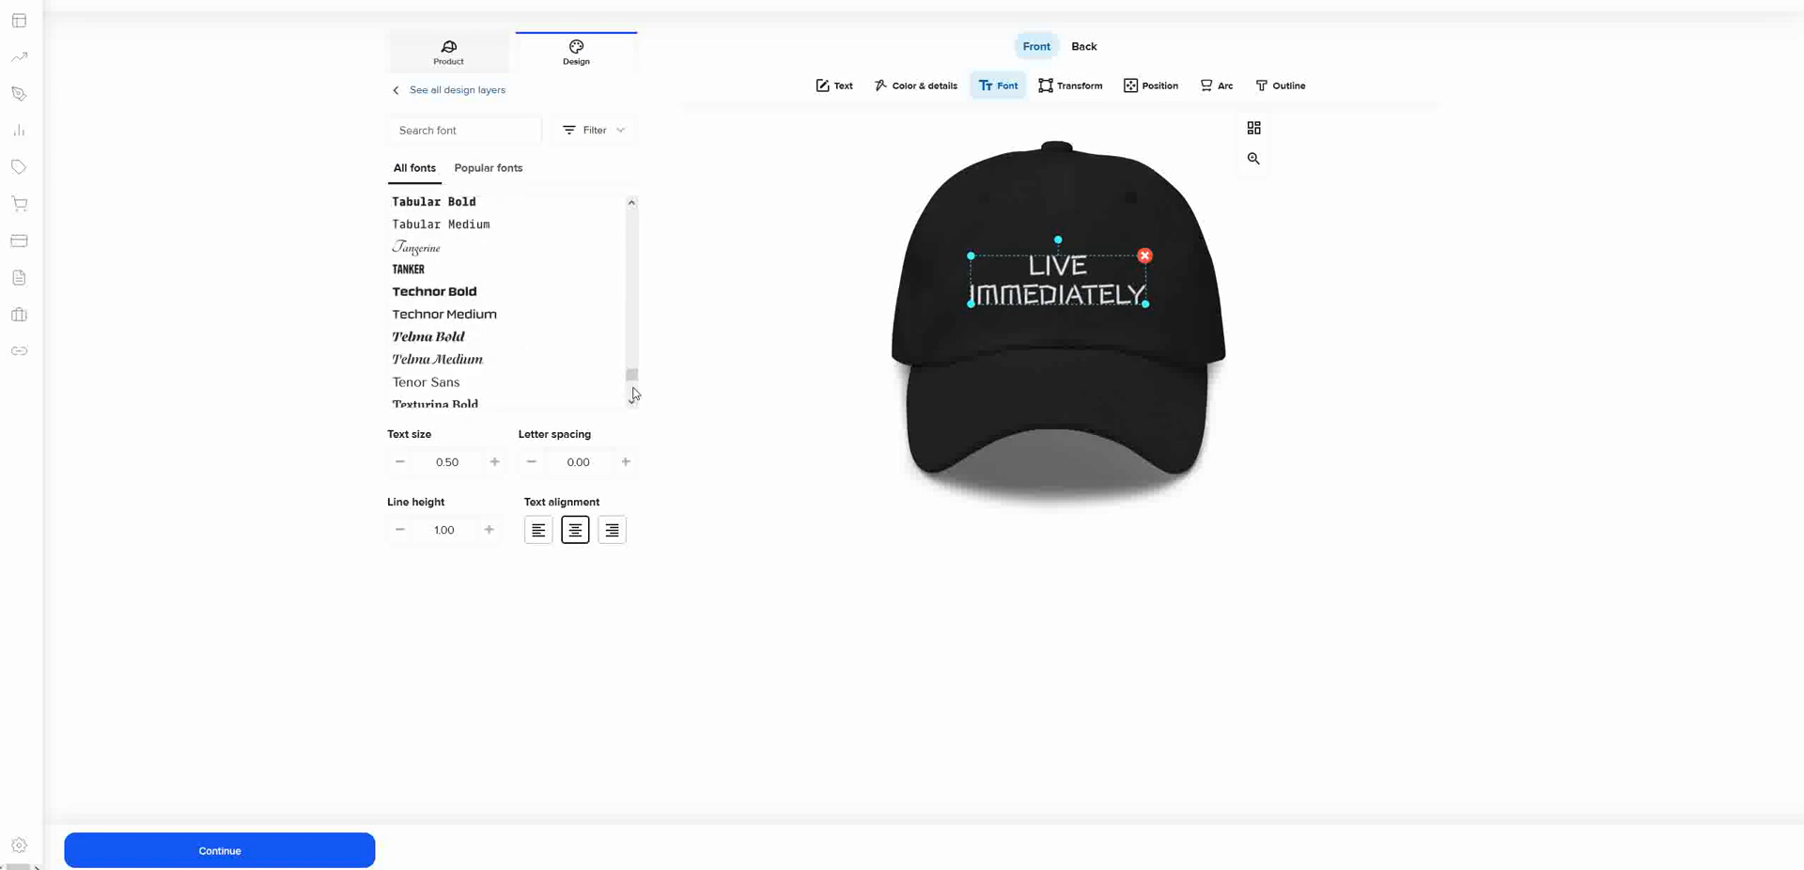
scroll(633, 393, "down", 2)
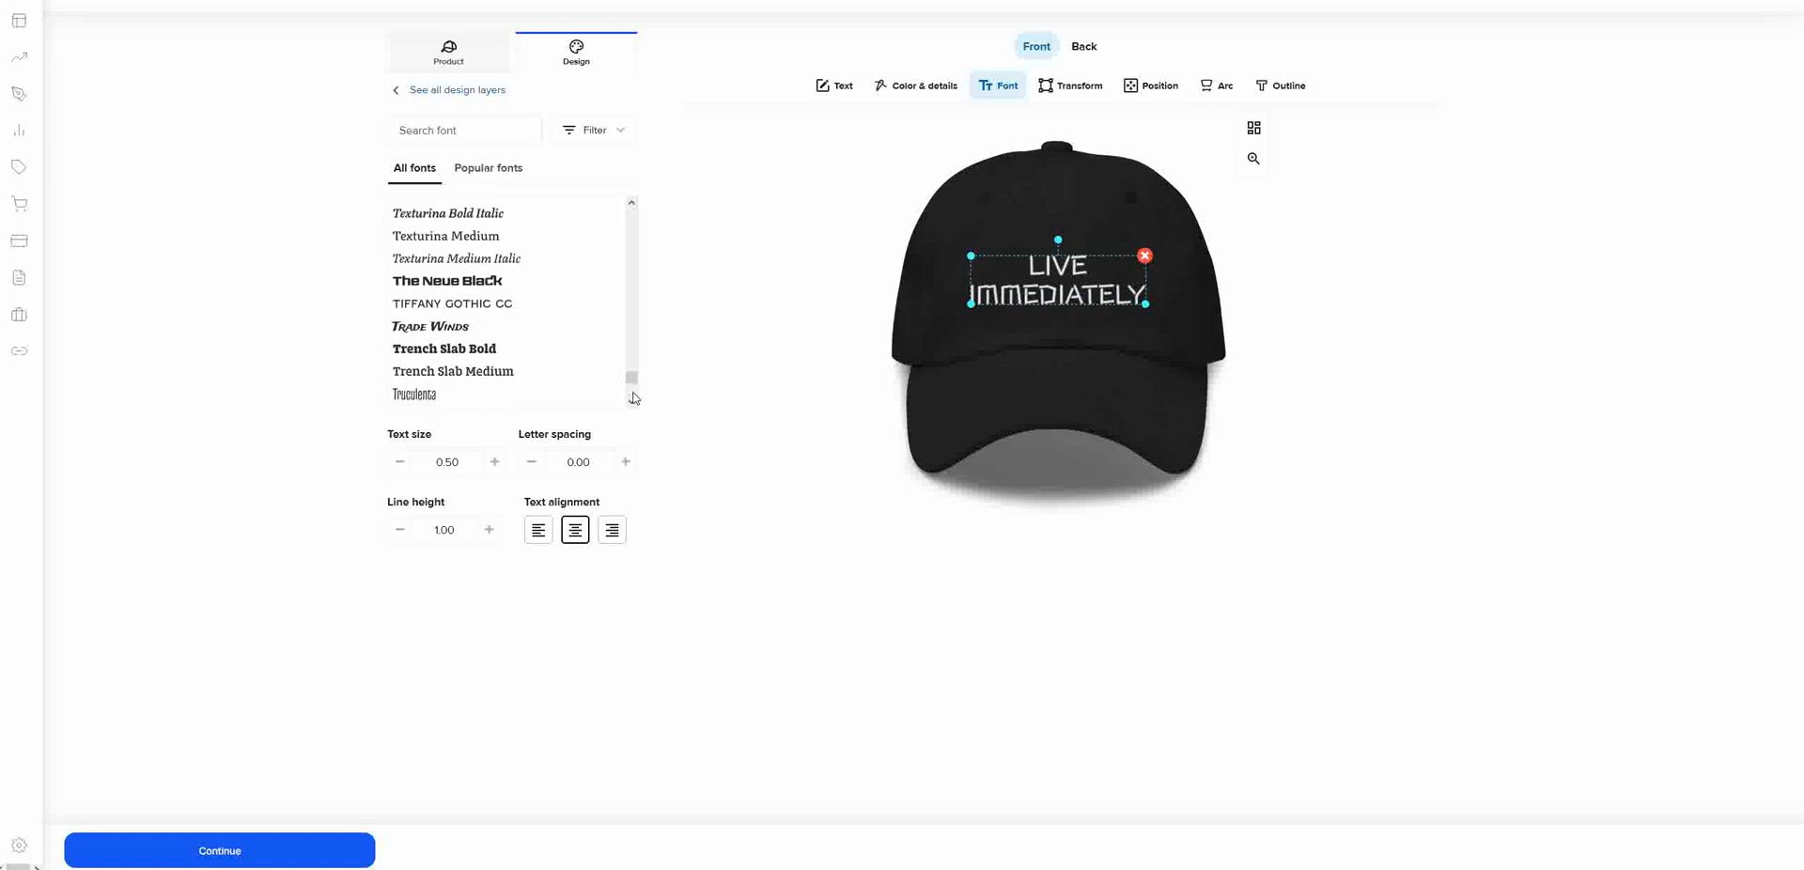
scroll(633, 396, "down", 2)
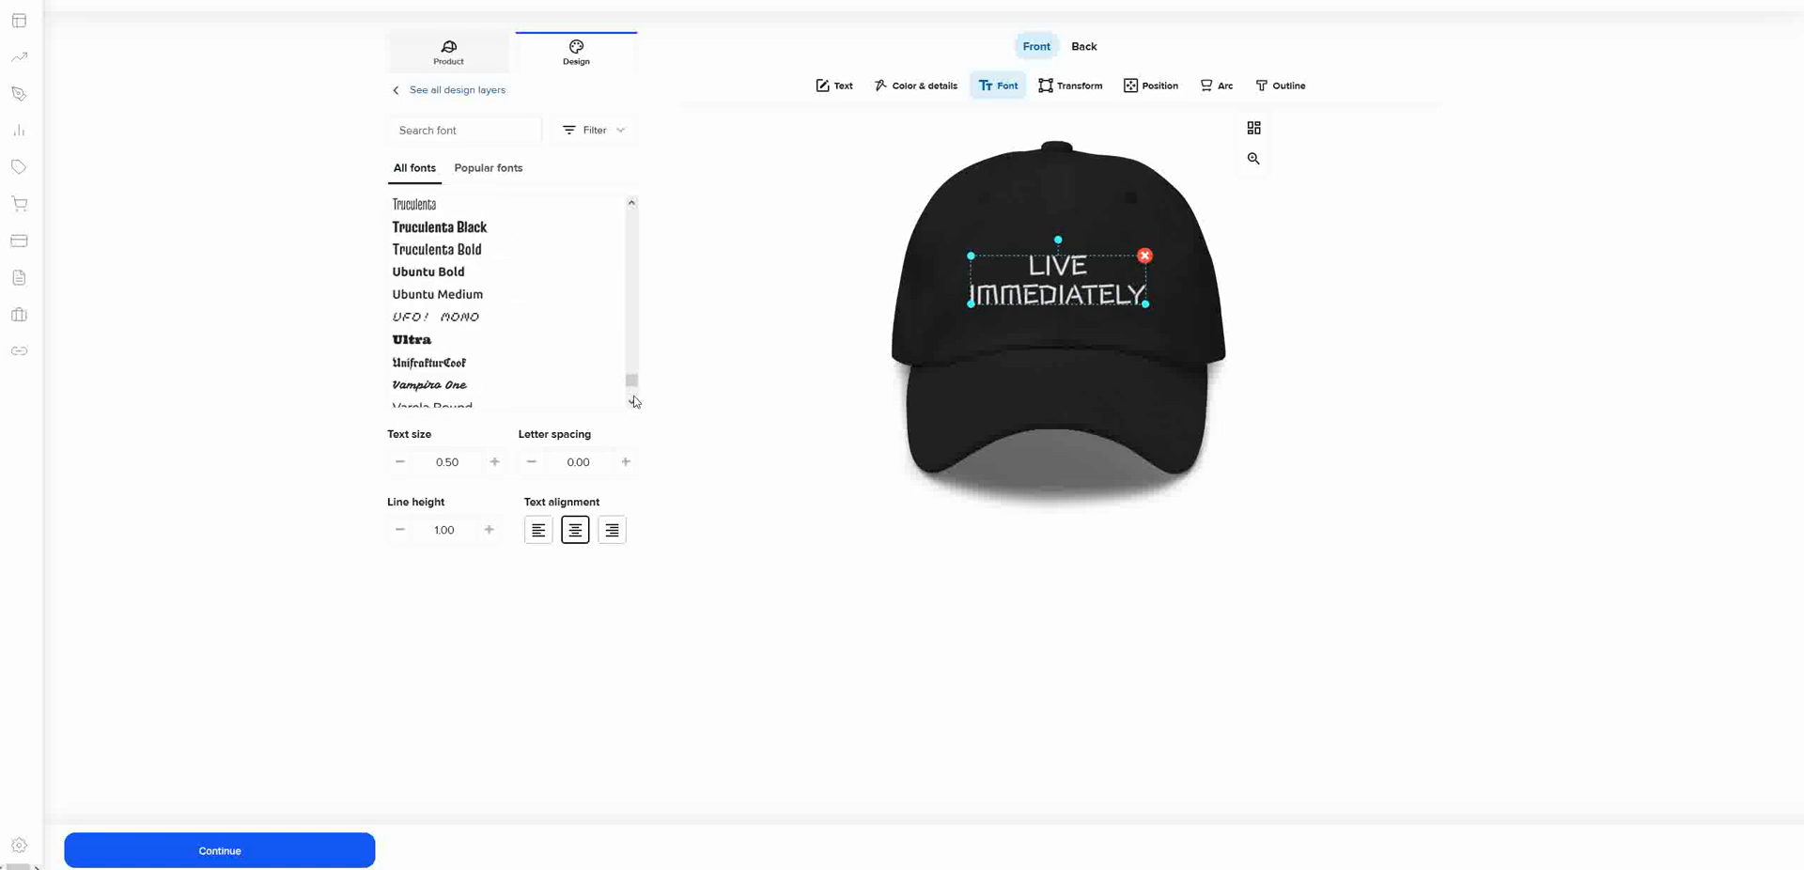
scroll(633, 401, "down", 2)
scroll(634, 401, "down", 2)
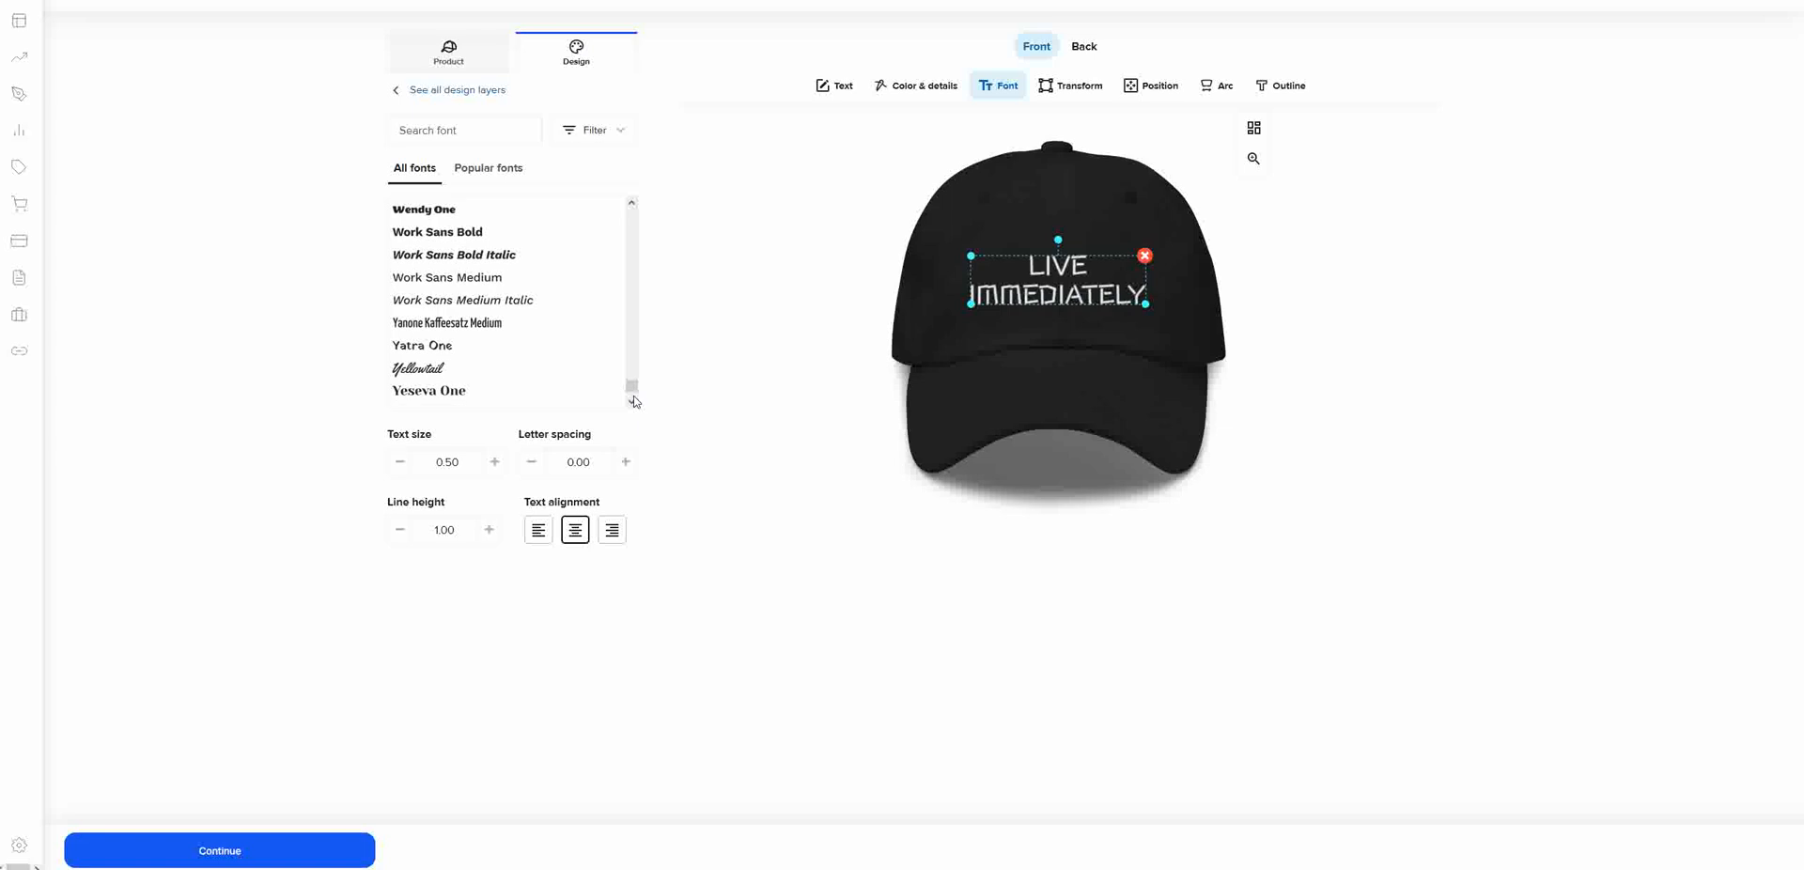
scroll(633, 401, "down", 2)
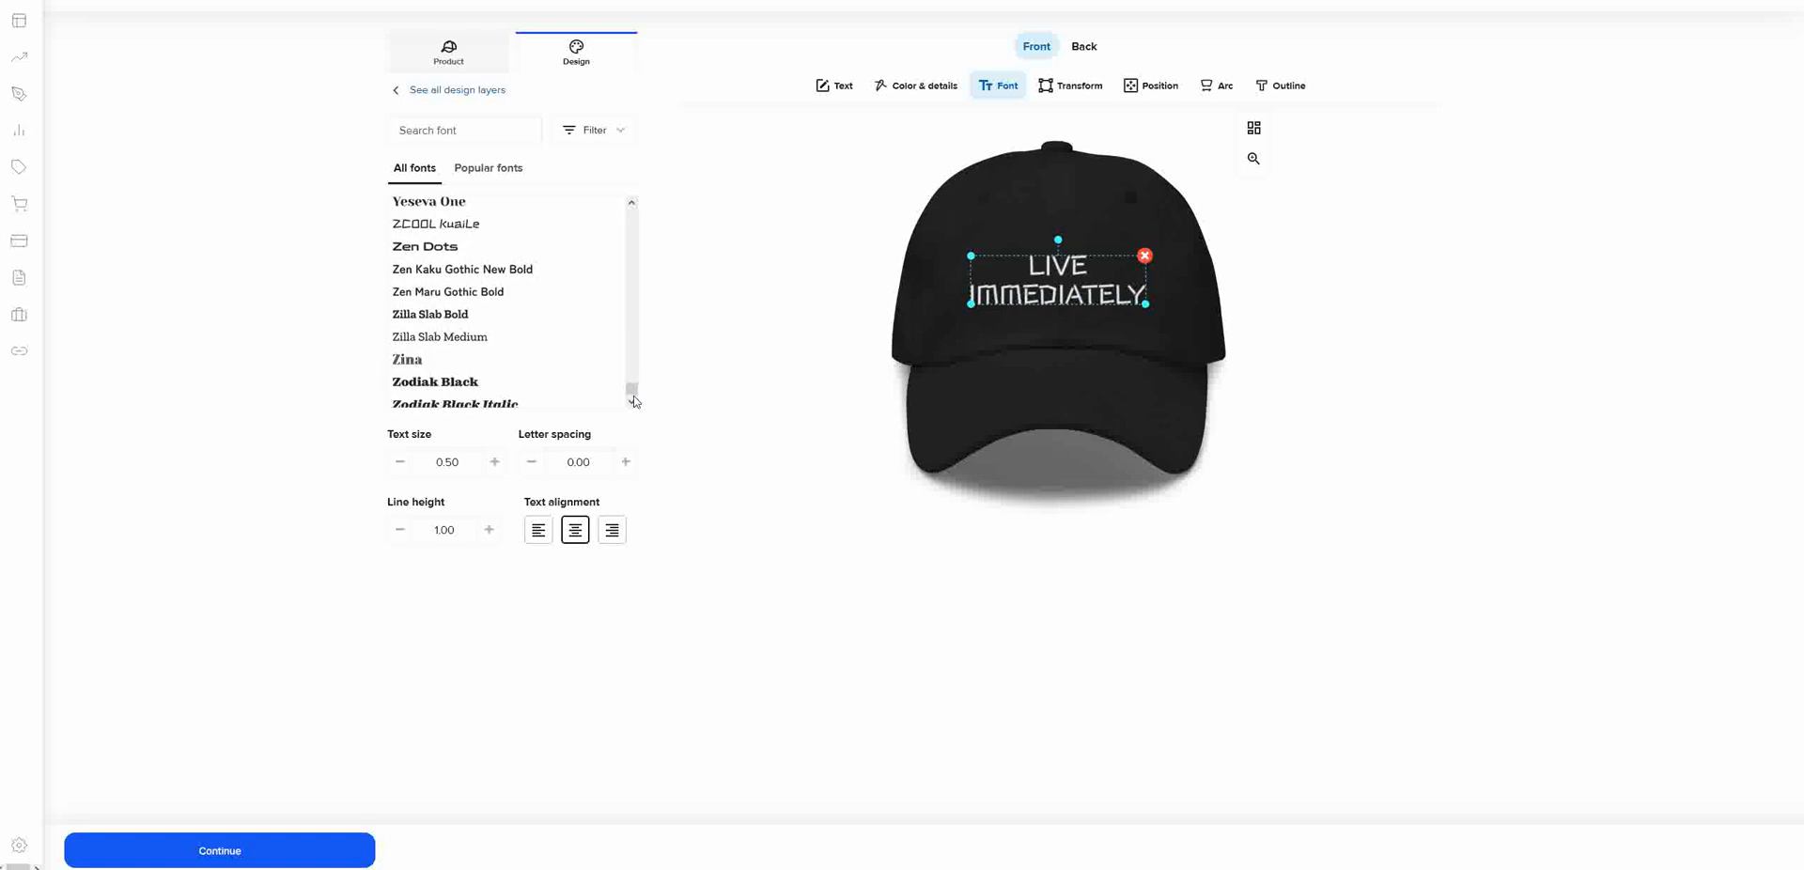
- Find the Caesar Dressing font again in the full font list and reapply it to the LIVE IMMEDIATELY text
scroll(633, 401, "down", 1)
left_click_drag(632, 396, 633, 242)
scroll(634, 243, "up", 10)
scroll(634, 238, "up", 10)
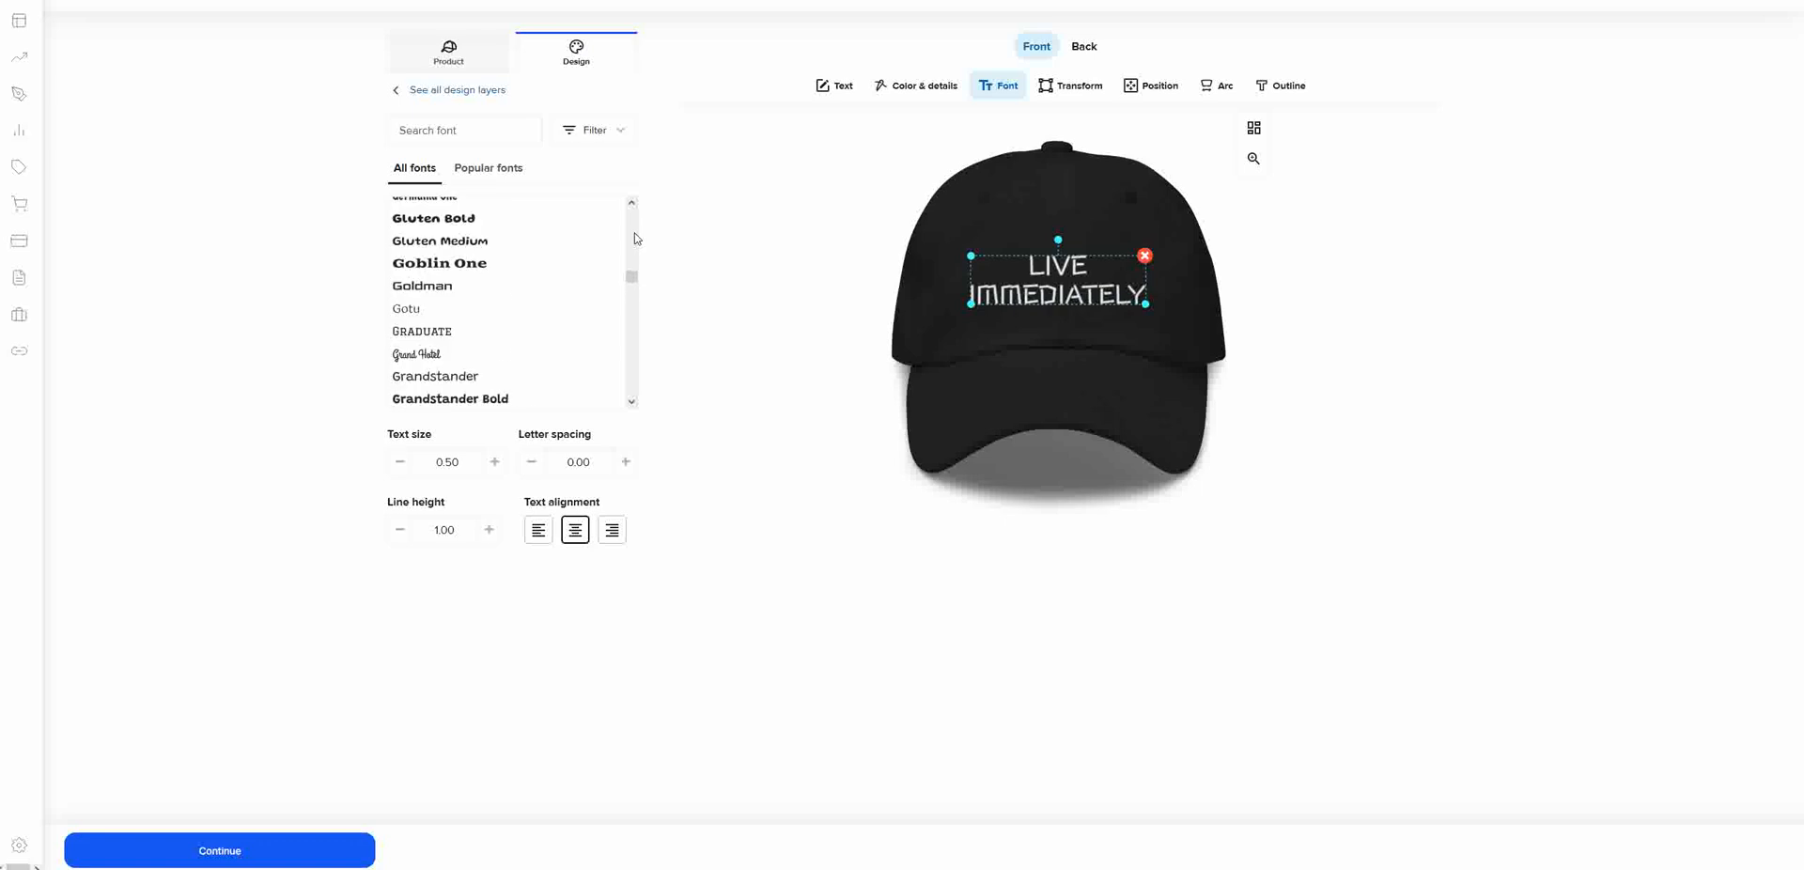
scroll(634, 238, "up", 3)
scroll(635, 238, "up", 10)
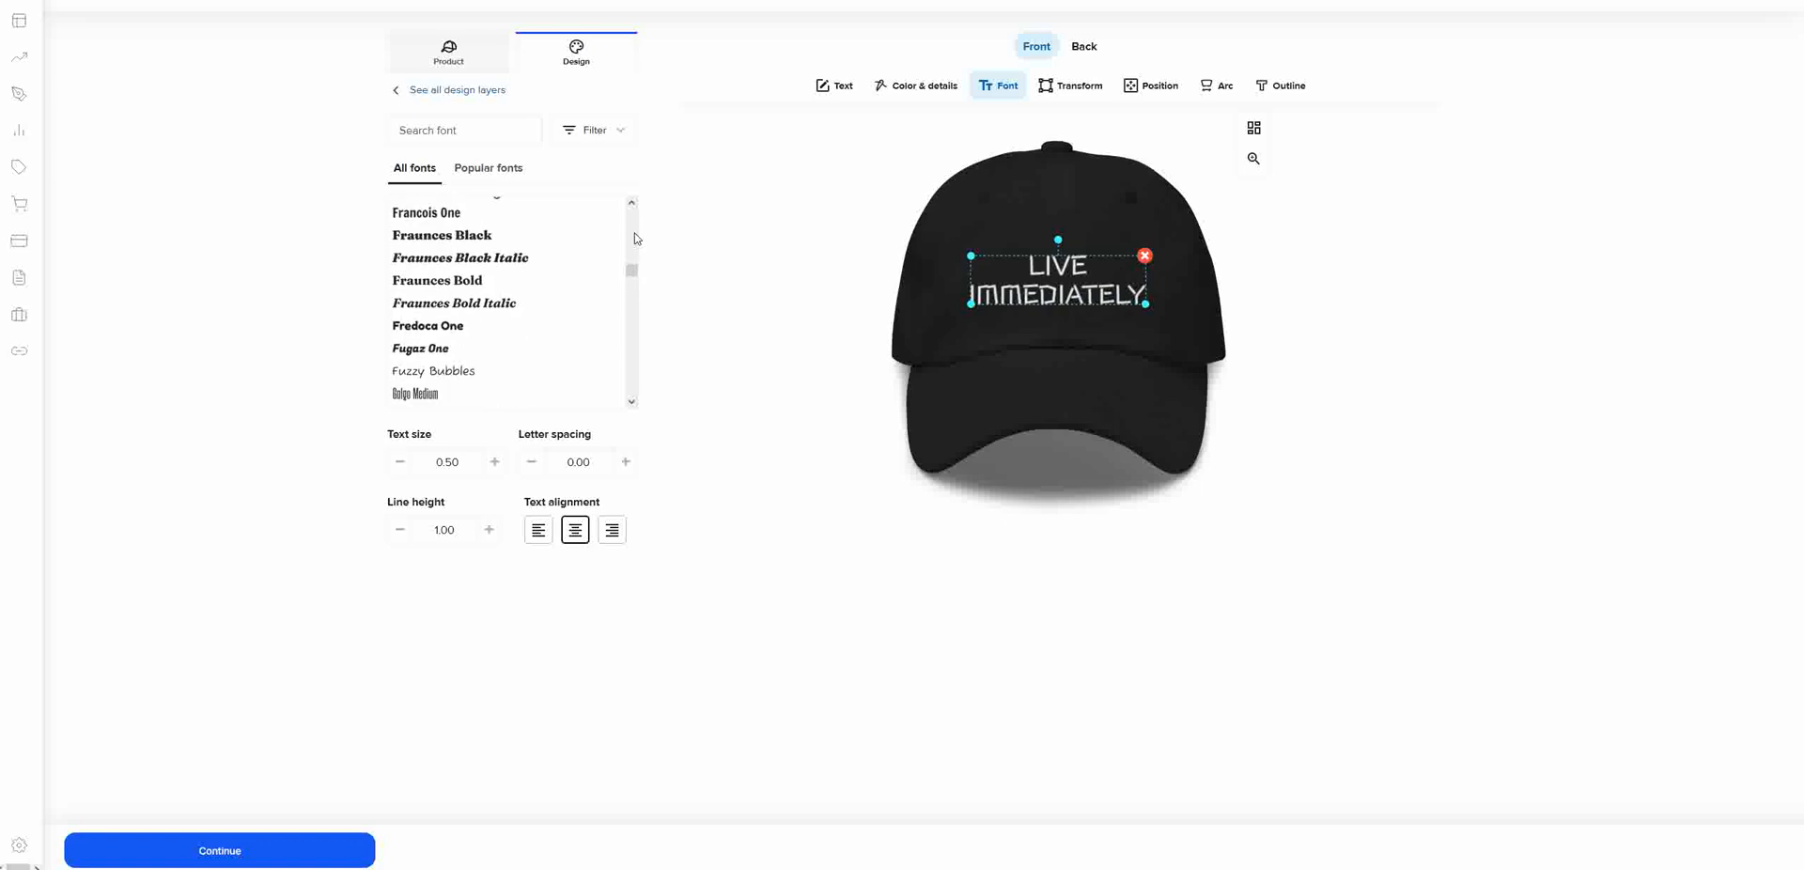
scroll(634, 237, "up", 10)
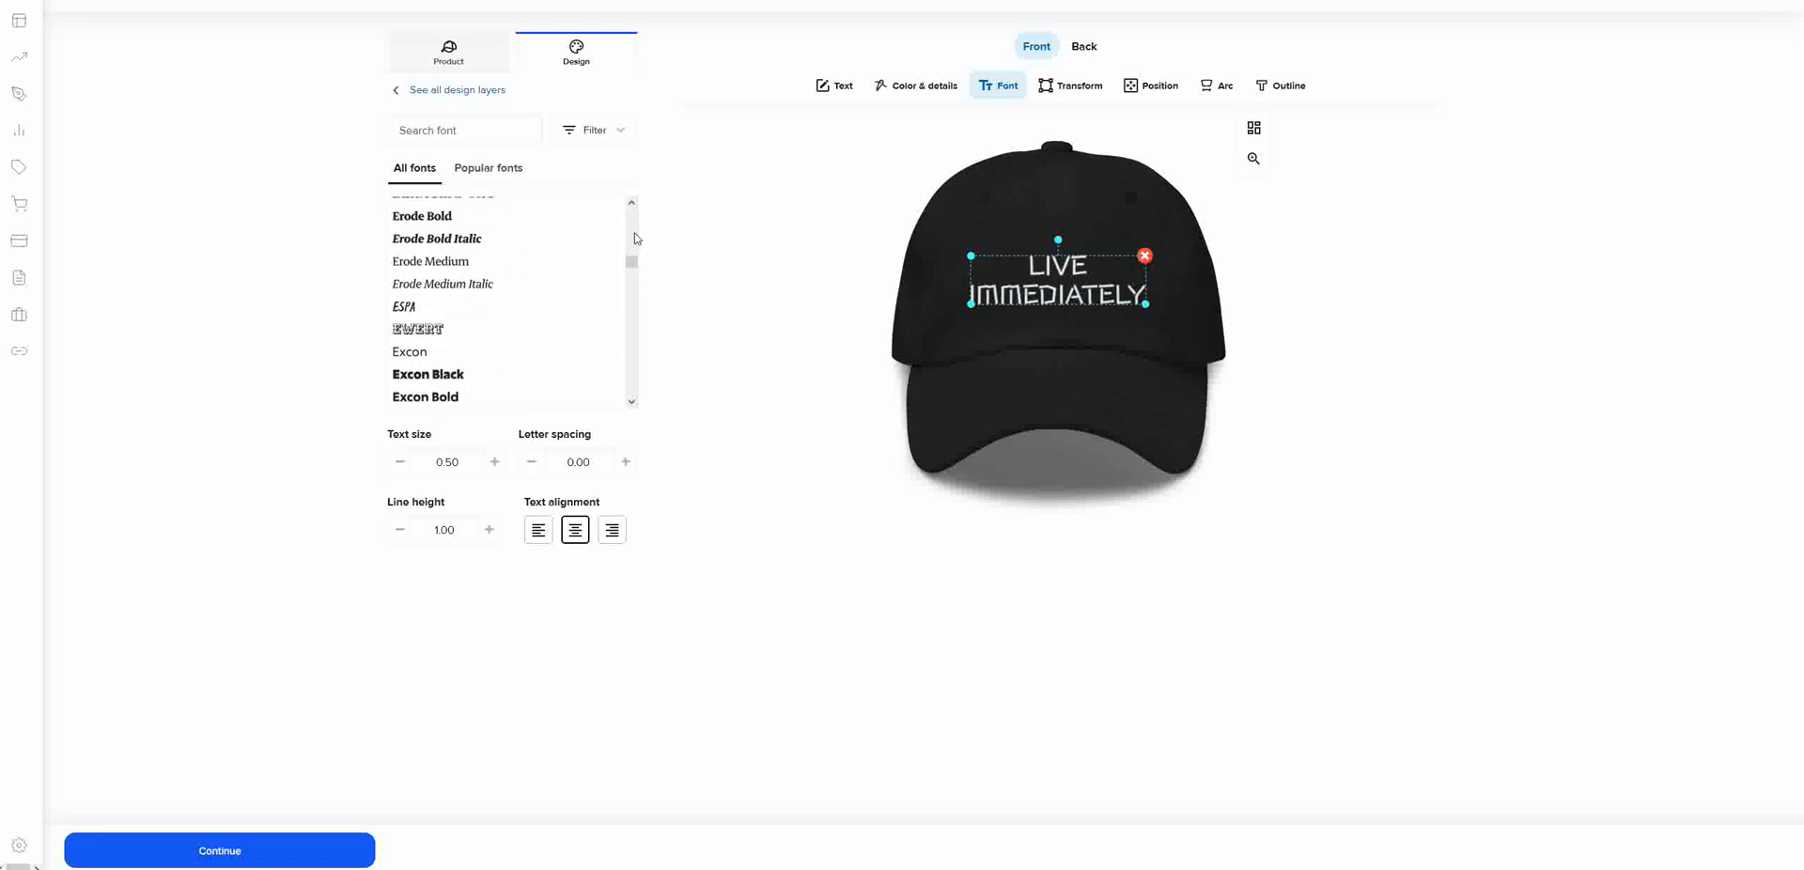
scroll(625, 240, "down", 5)
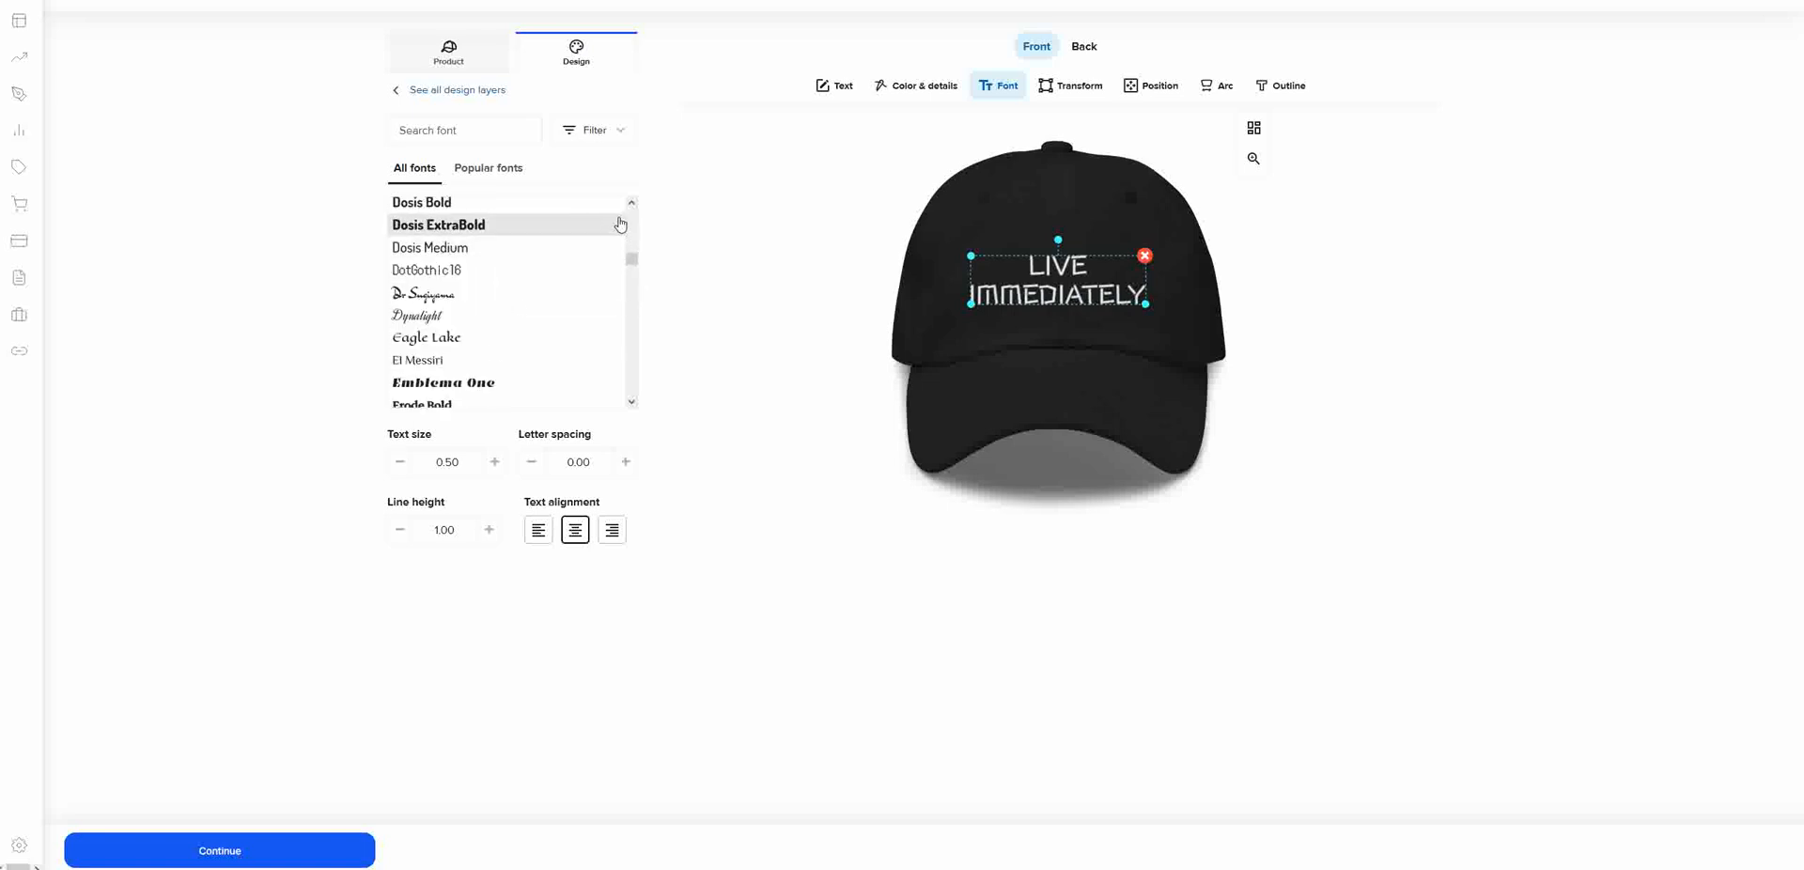
scroll(629, 225, "up", 5)
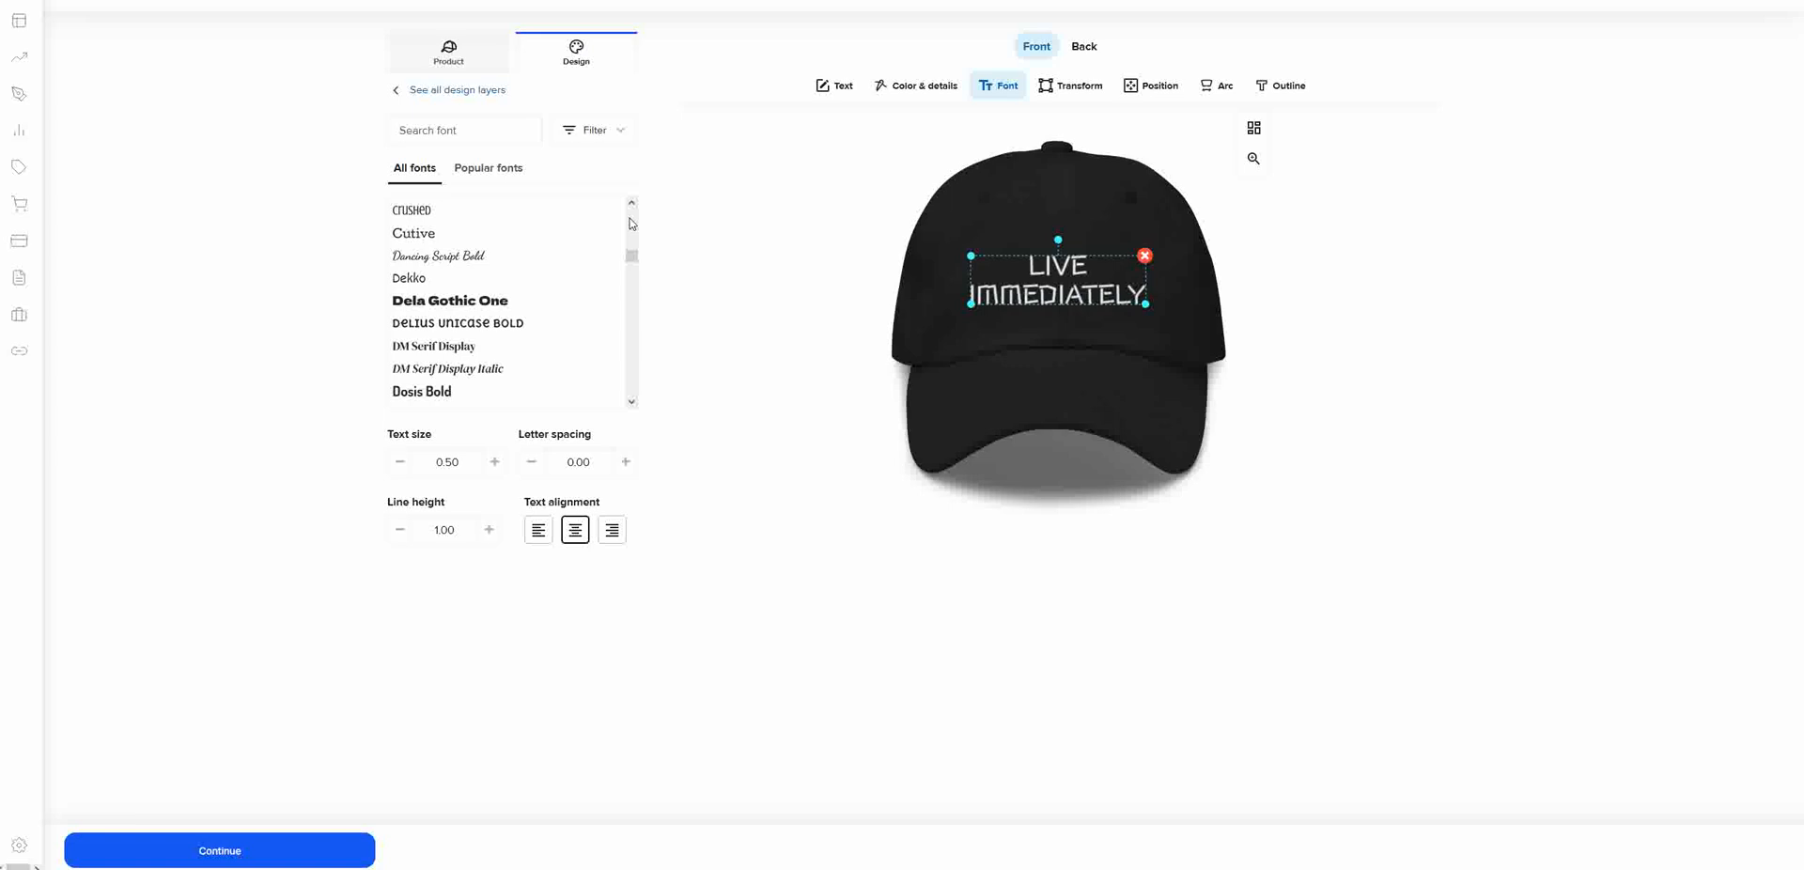
scroll(629, 223, "up", 10)
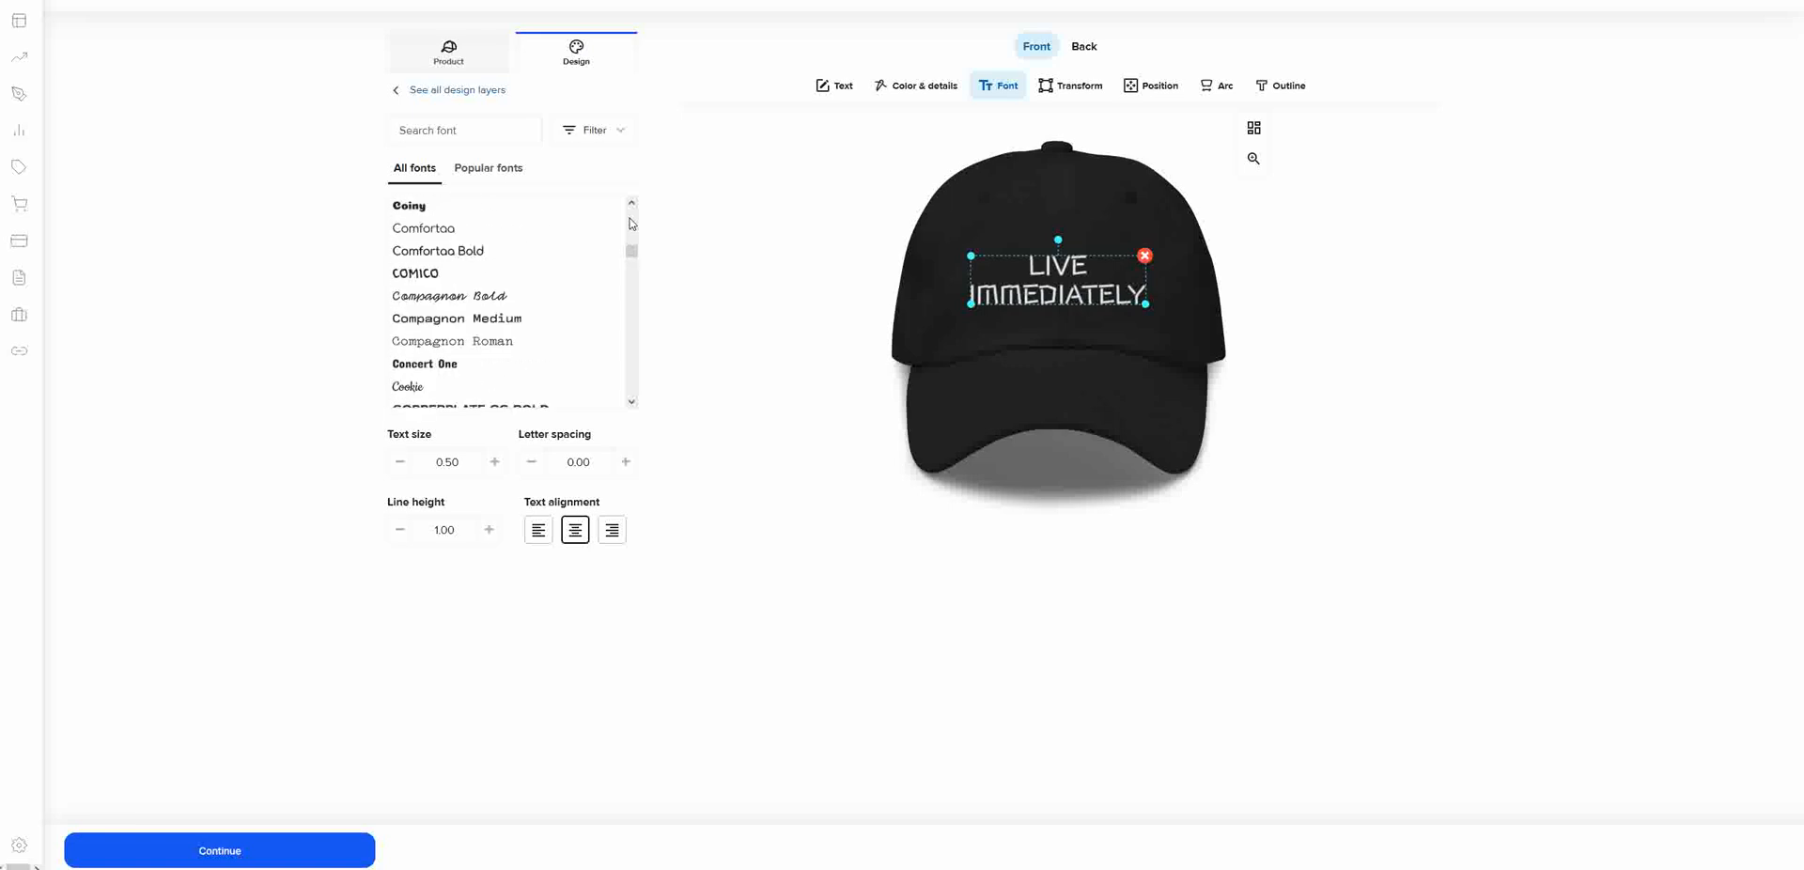
scroll(629, 223, "up", 3)
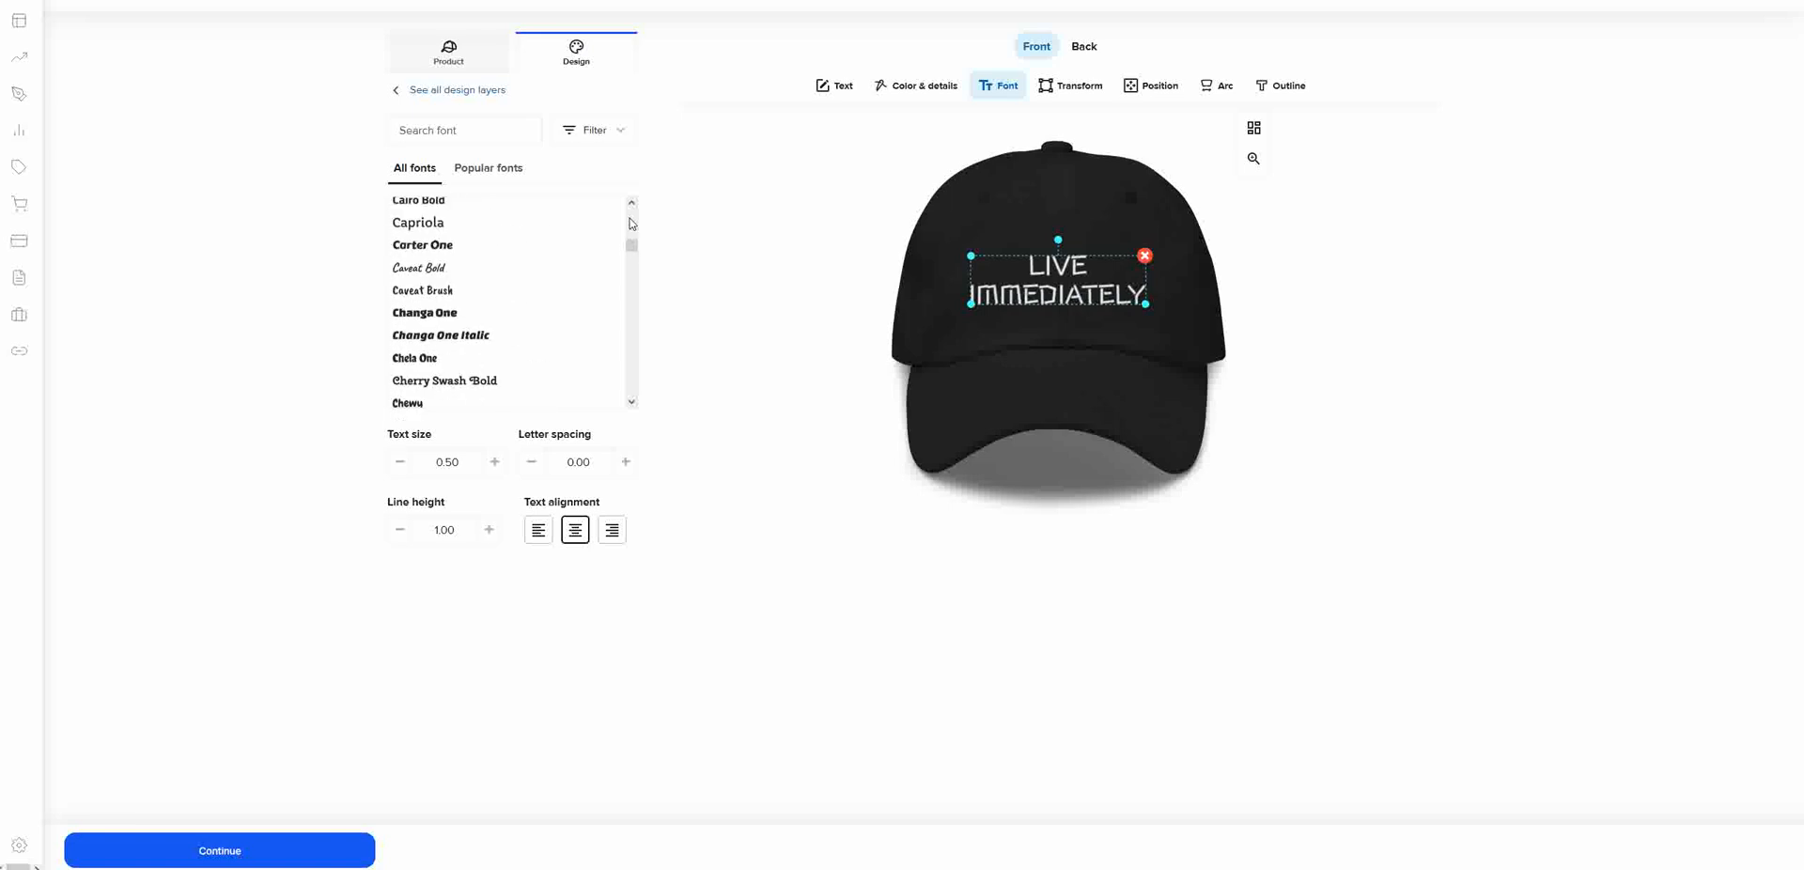
scroll(630, 223, "up", 3)
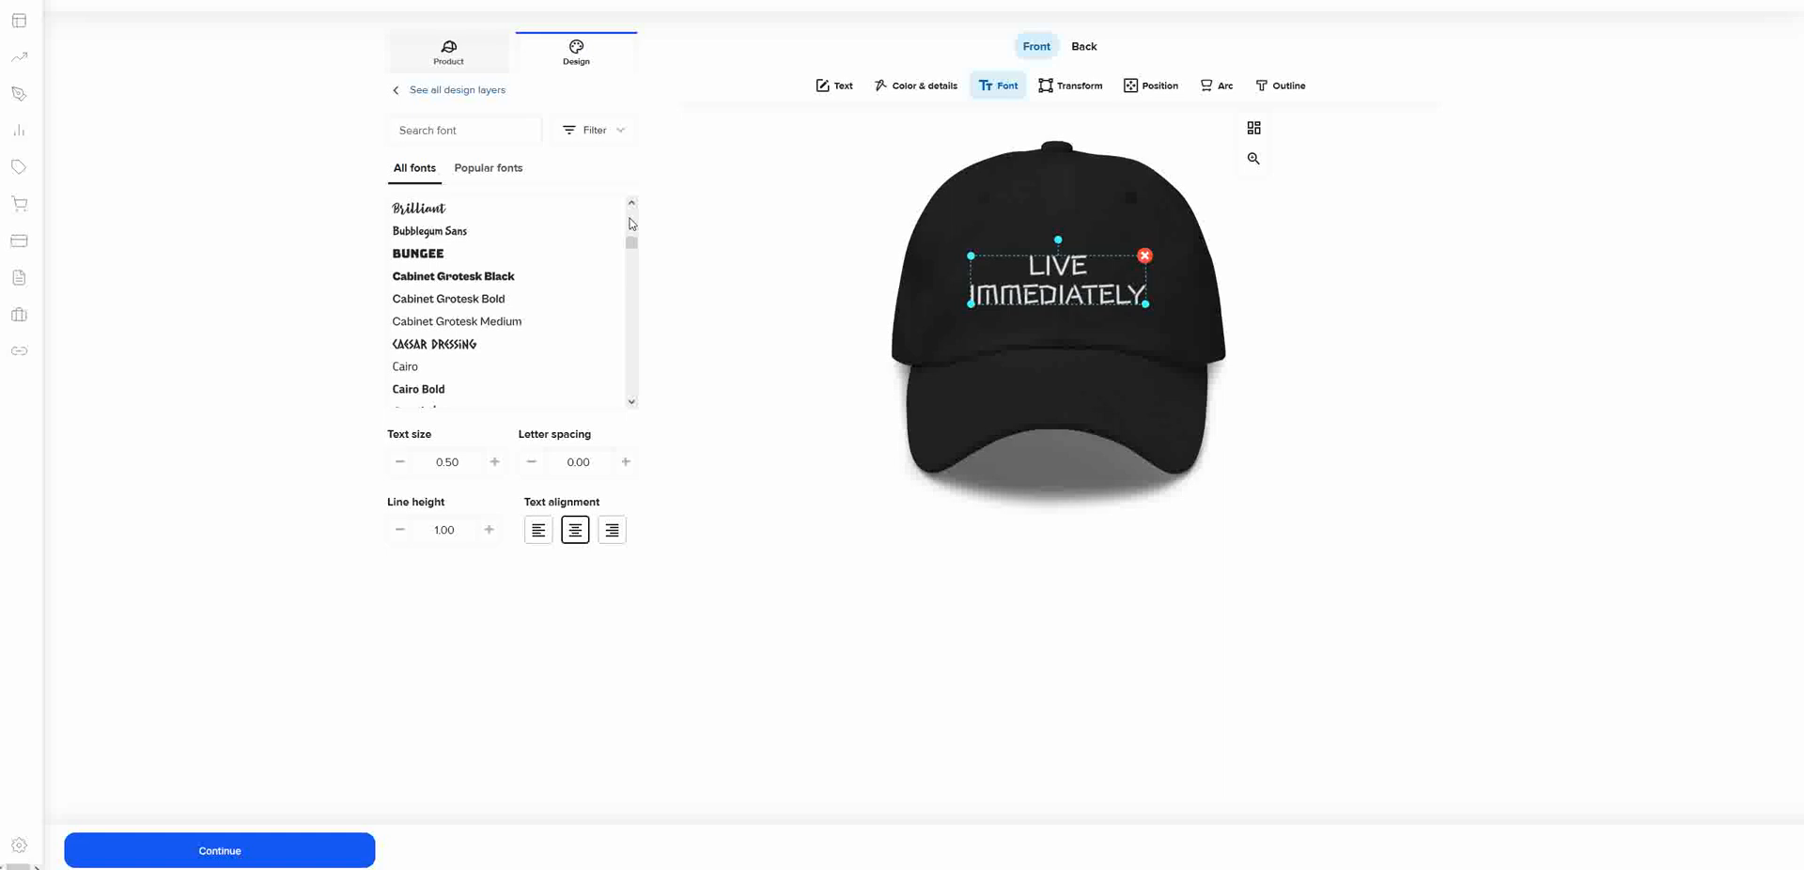
left_click(472, 344)
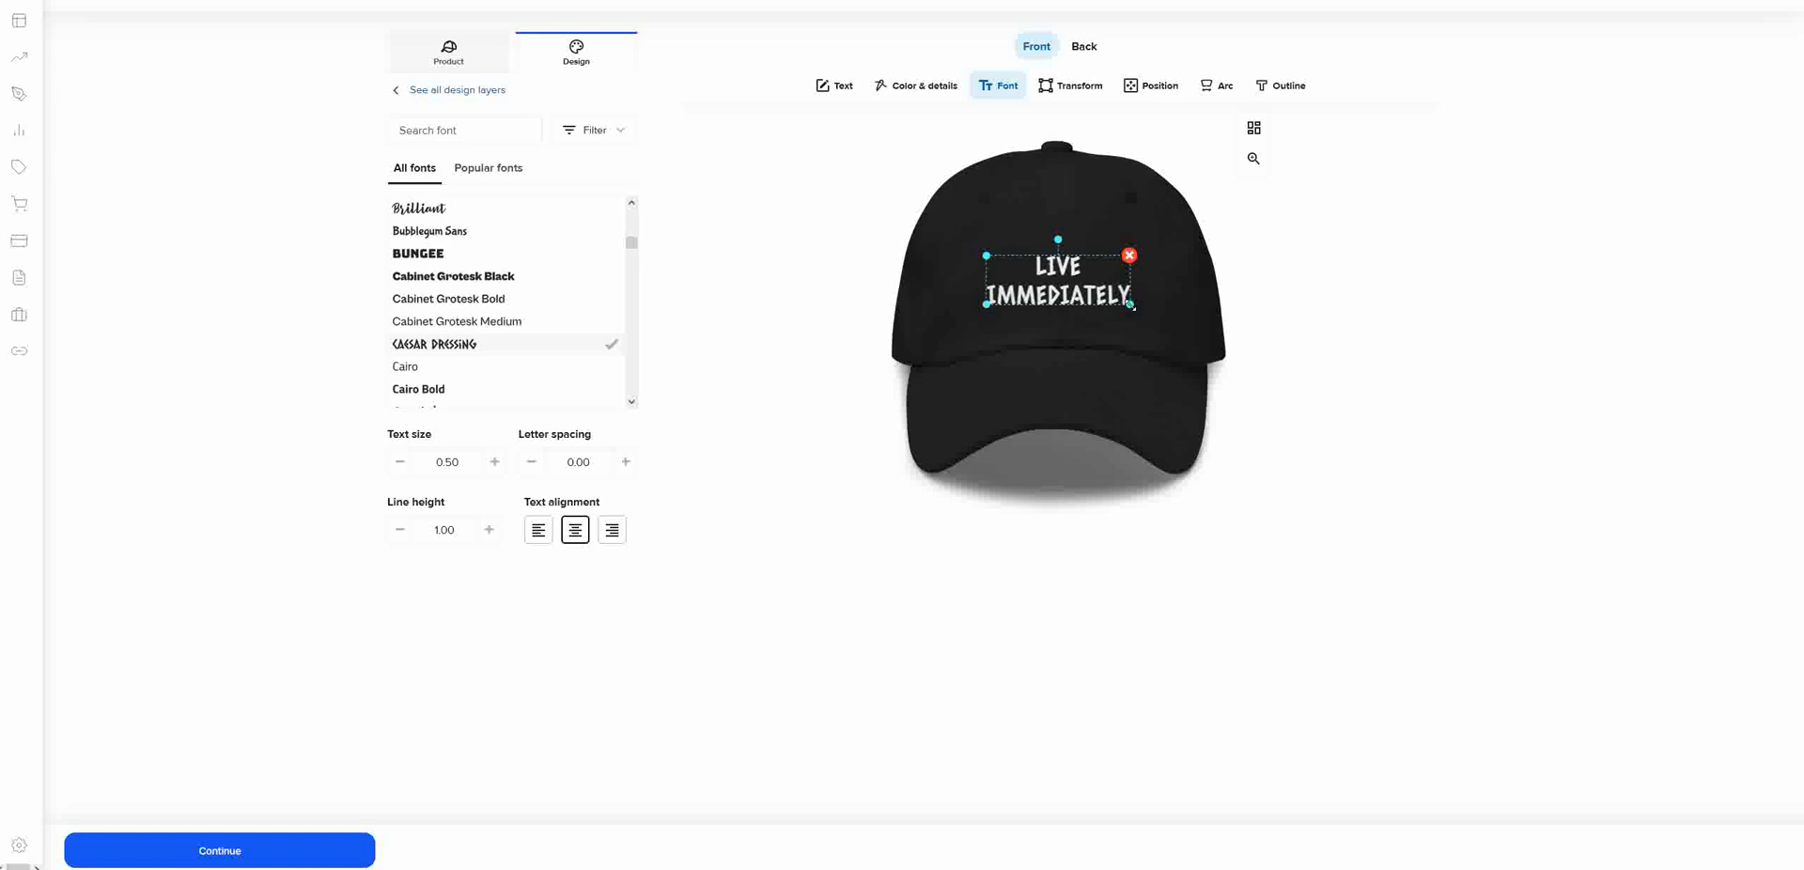
- Apply The Neue Black font from the recently used fonts to the LIVE IMMEDIATELY text
scroll(538, 305, "up", 5)
scroll(539, 307, "up", 2)
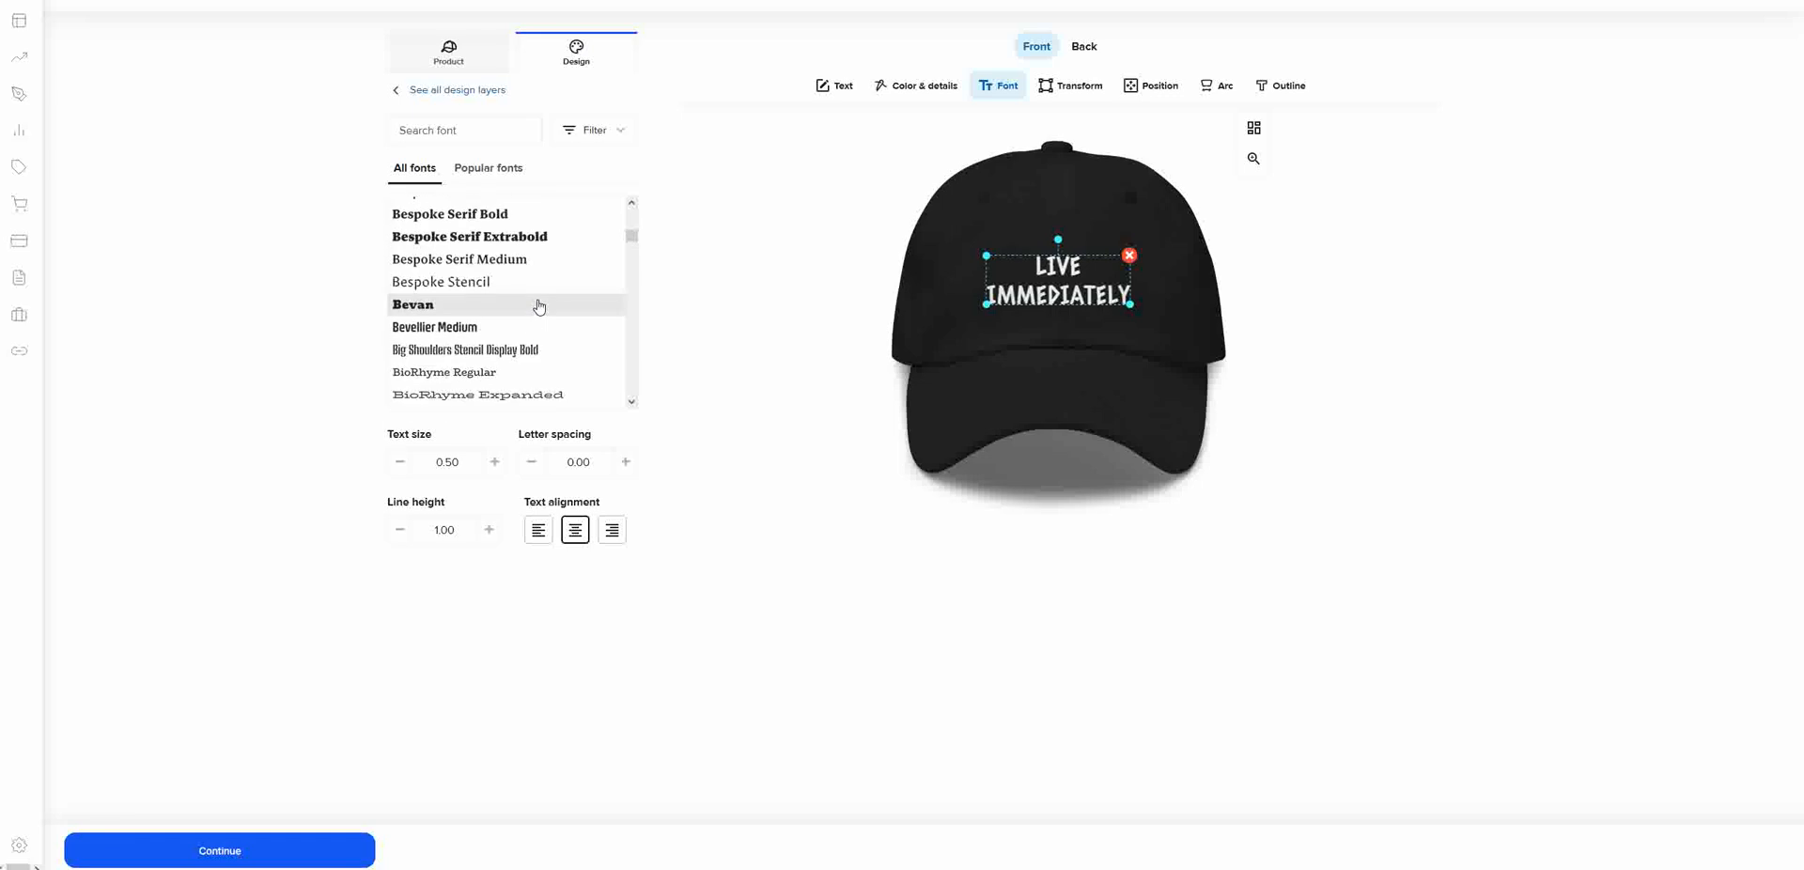
scroll(538, 306, "up", 1)
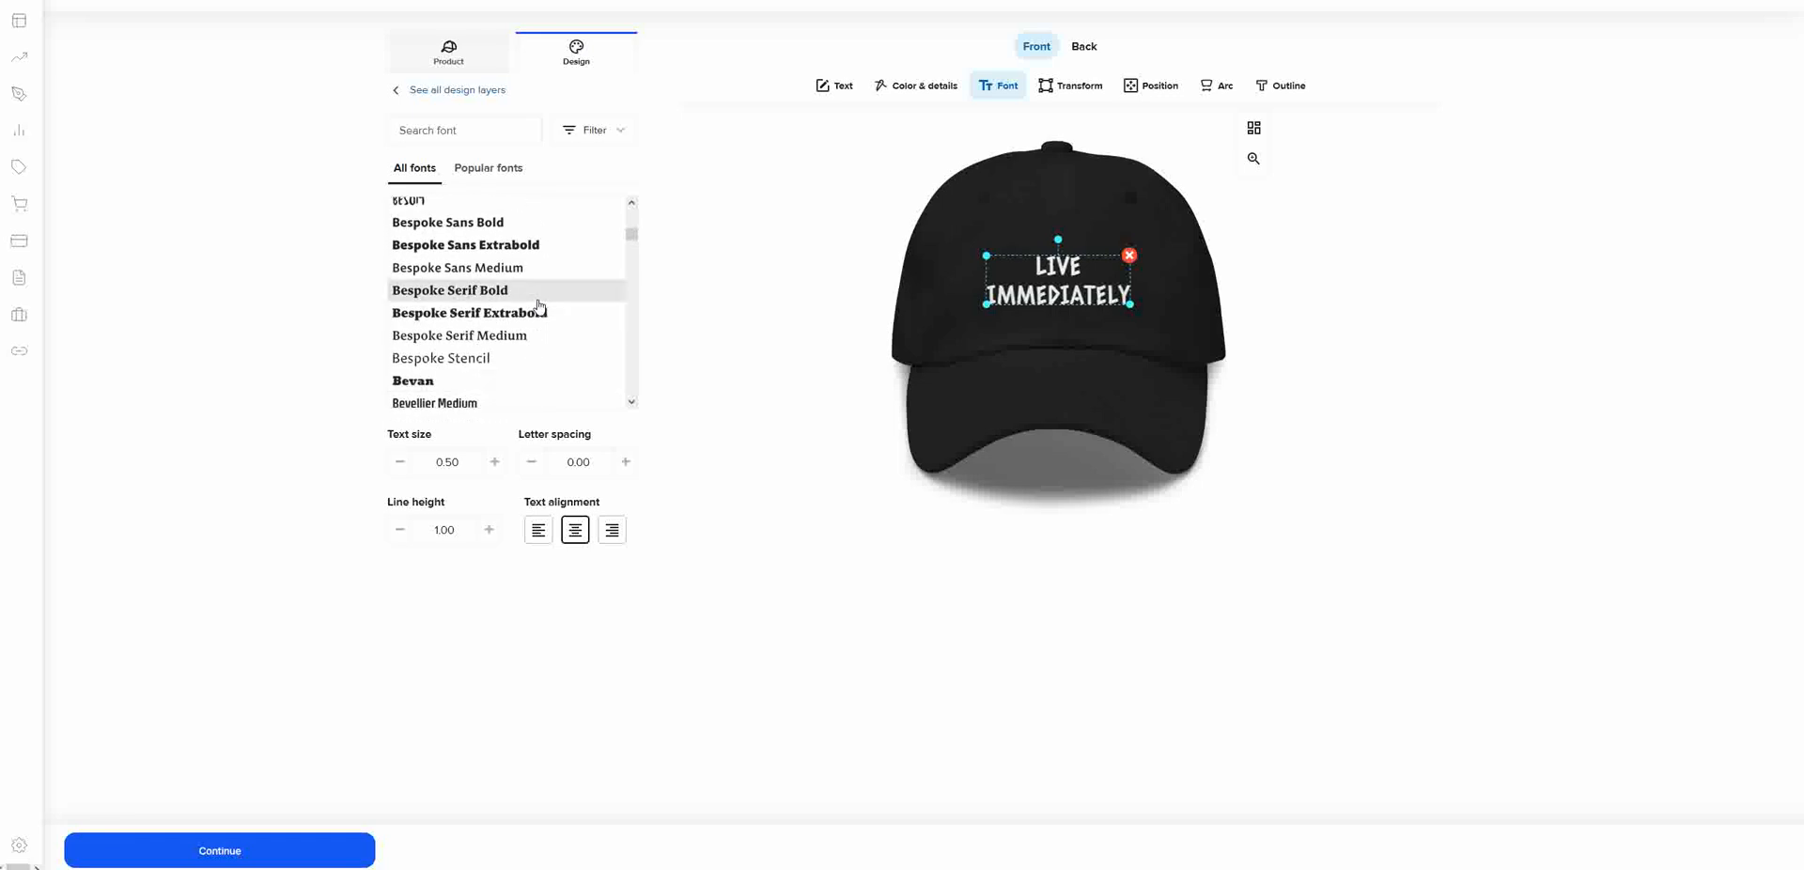
scroll(538, 306, "up", 2)
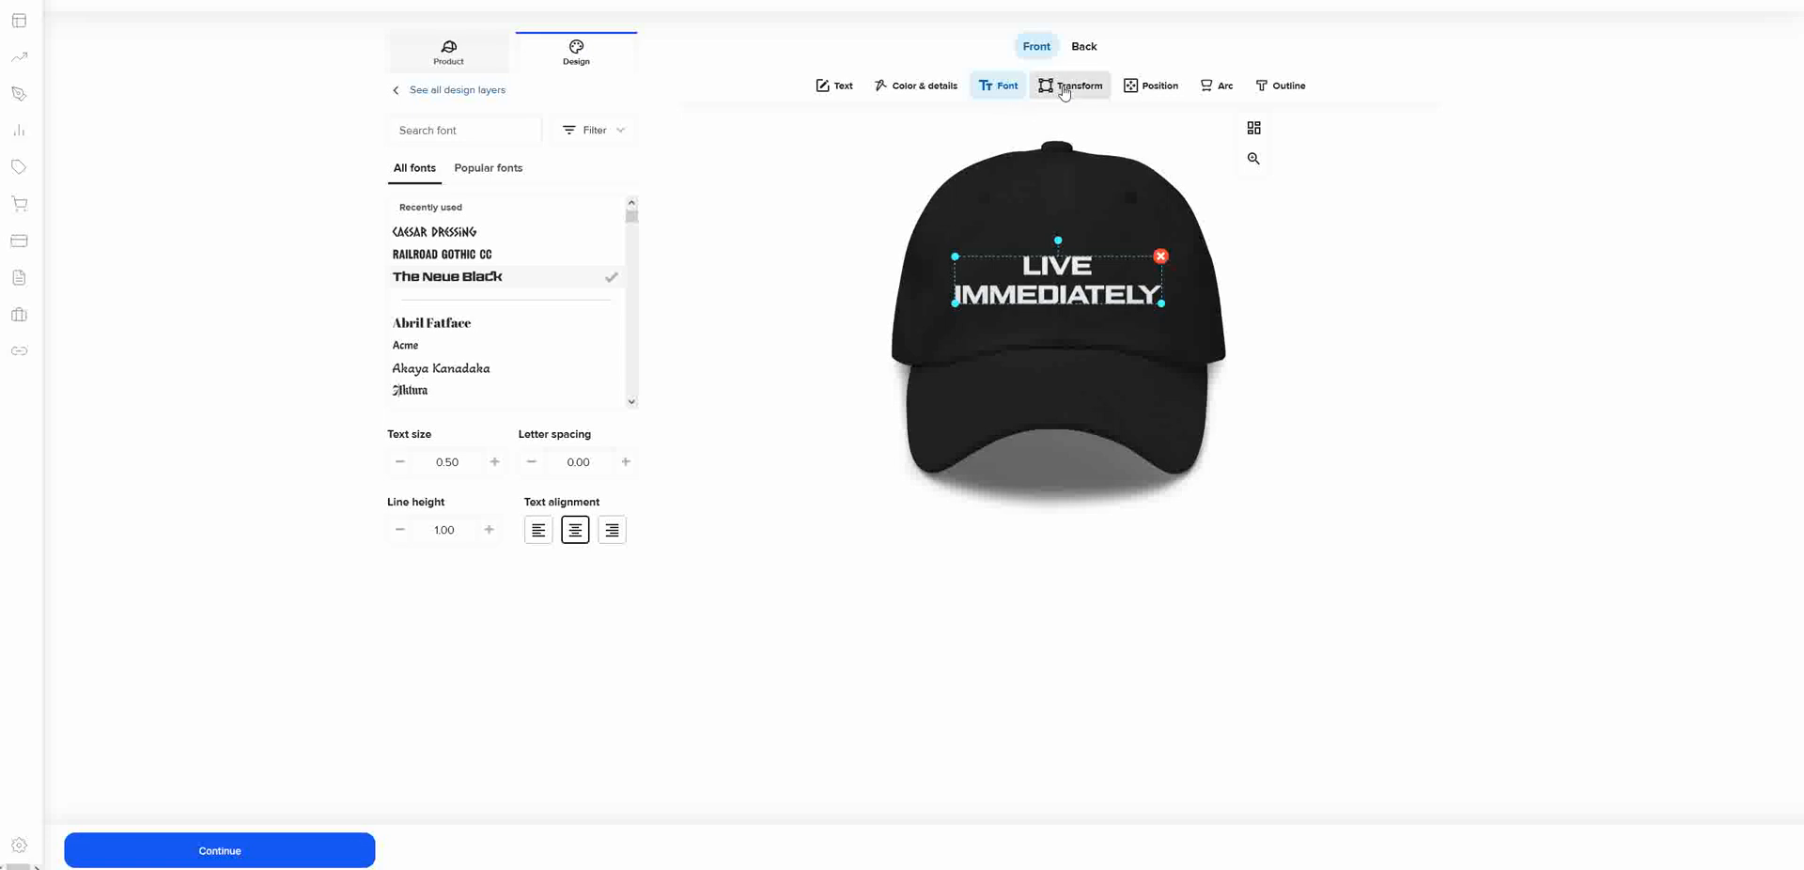
- Try yellow, 1910 Flamingo, red, 1784 Maroon and 1966 Navy as outline colors for the LIVE IMMEDIATELY text
left_click(1274, 92)
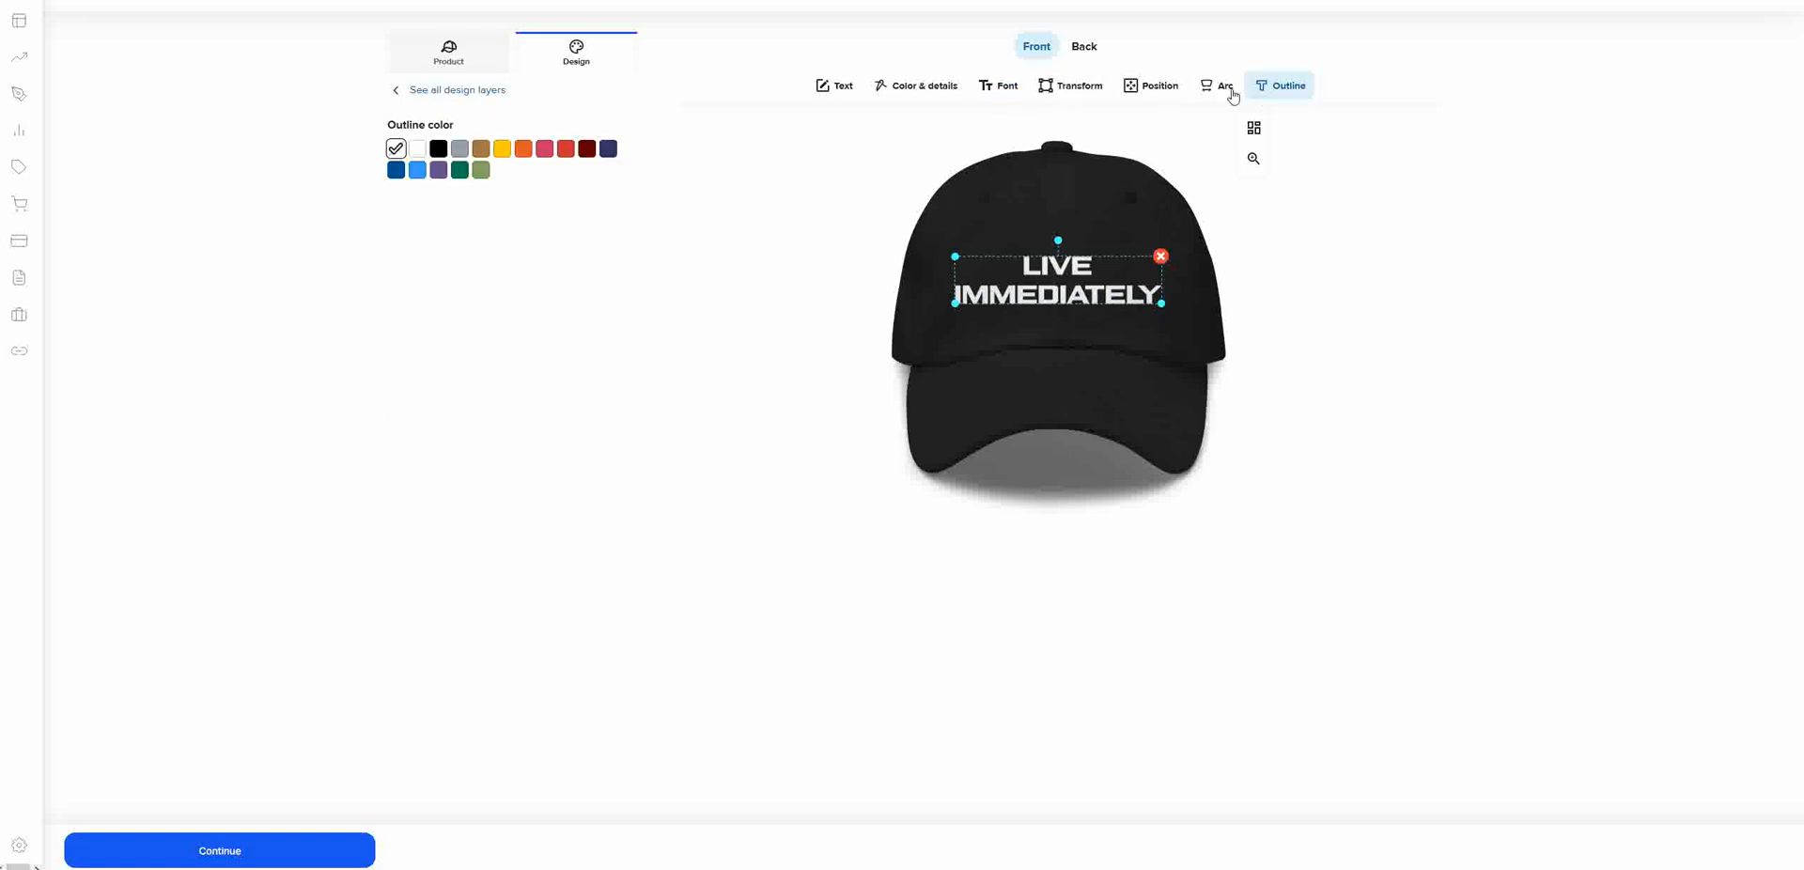
left_click(505, 150)
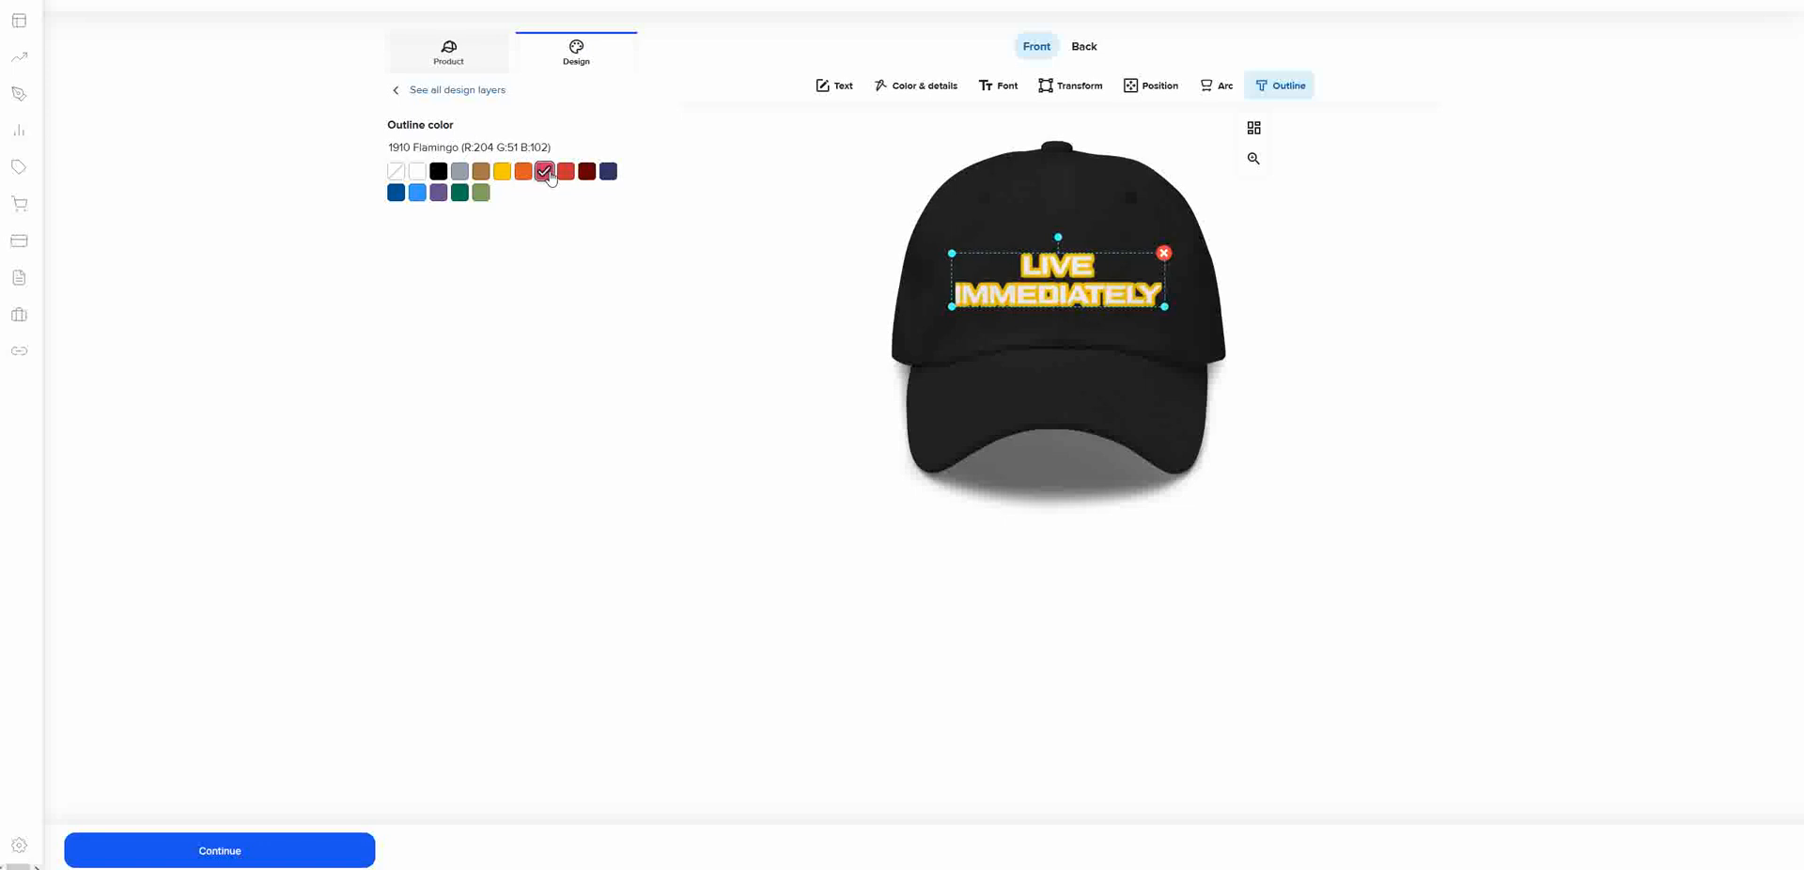
left_click(546, 174)
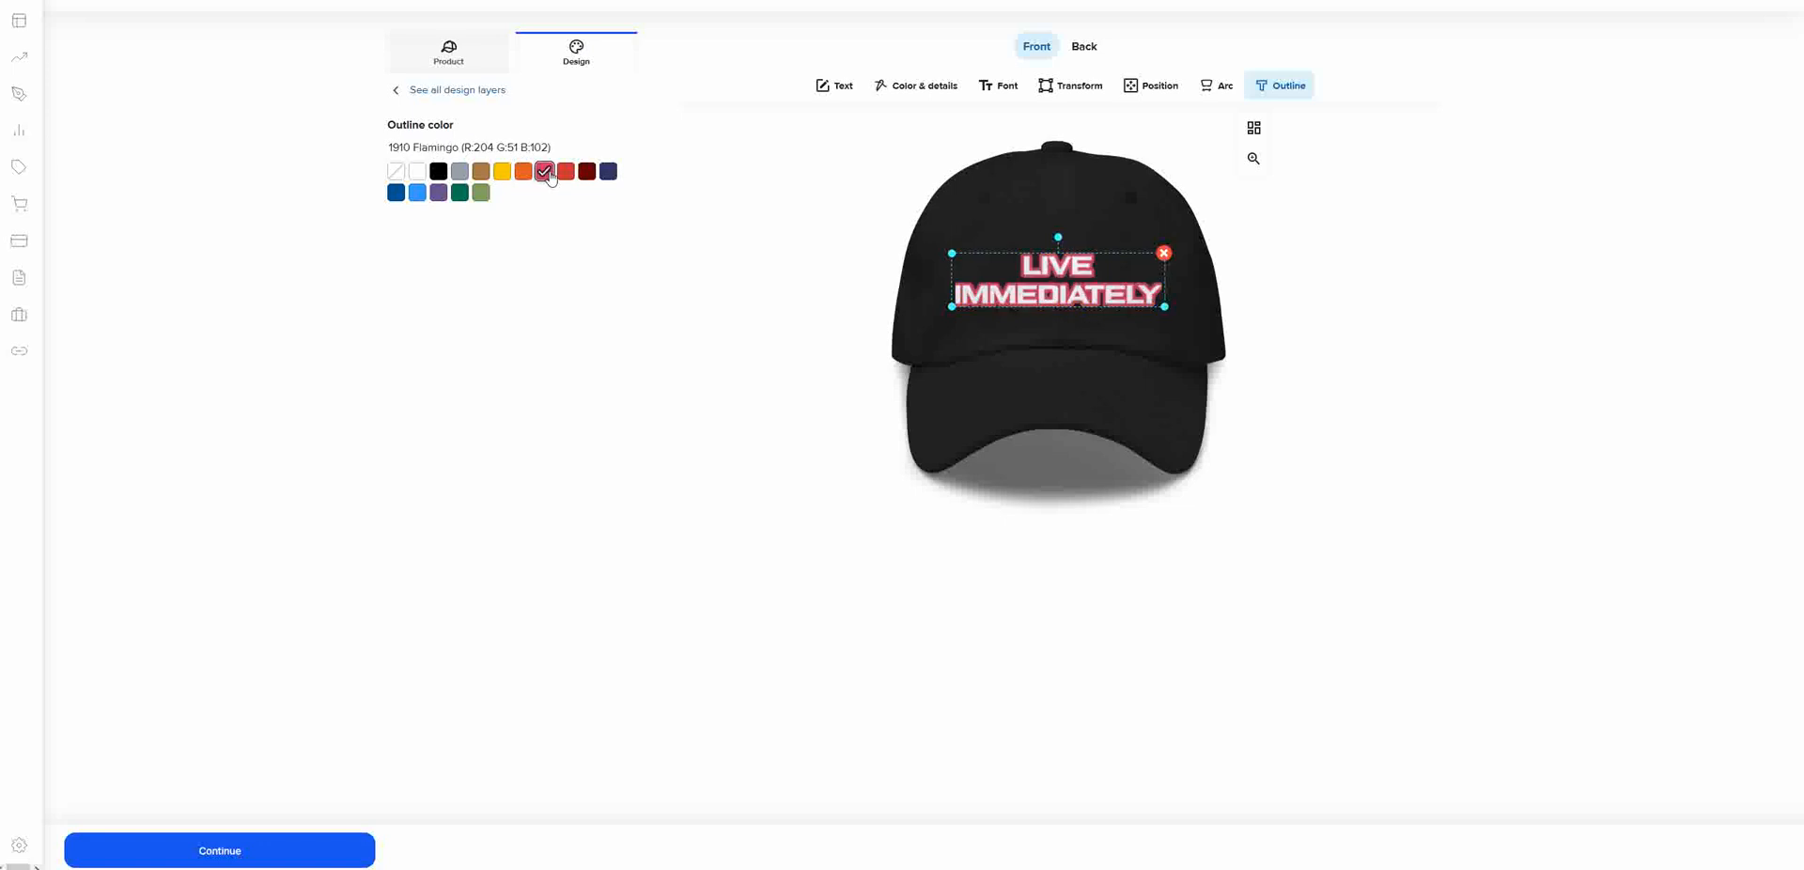
left_click(566, 175)
left_click(586, 173)
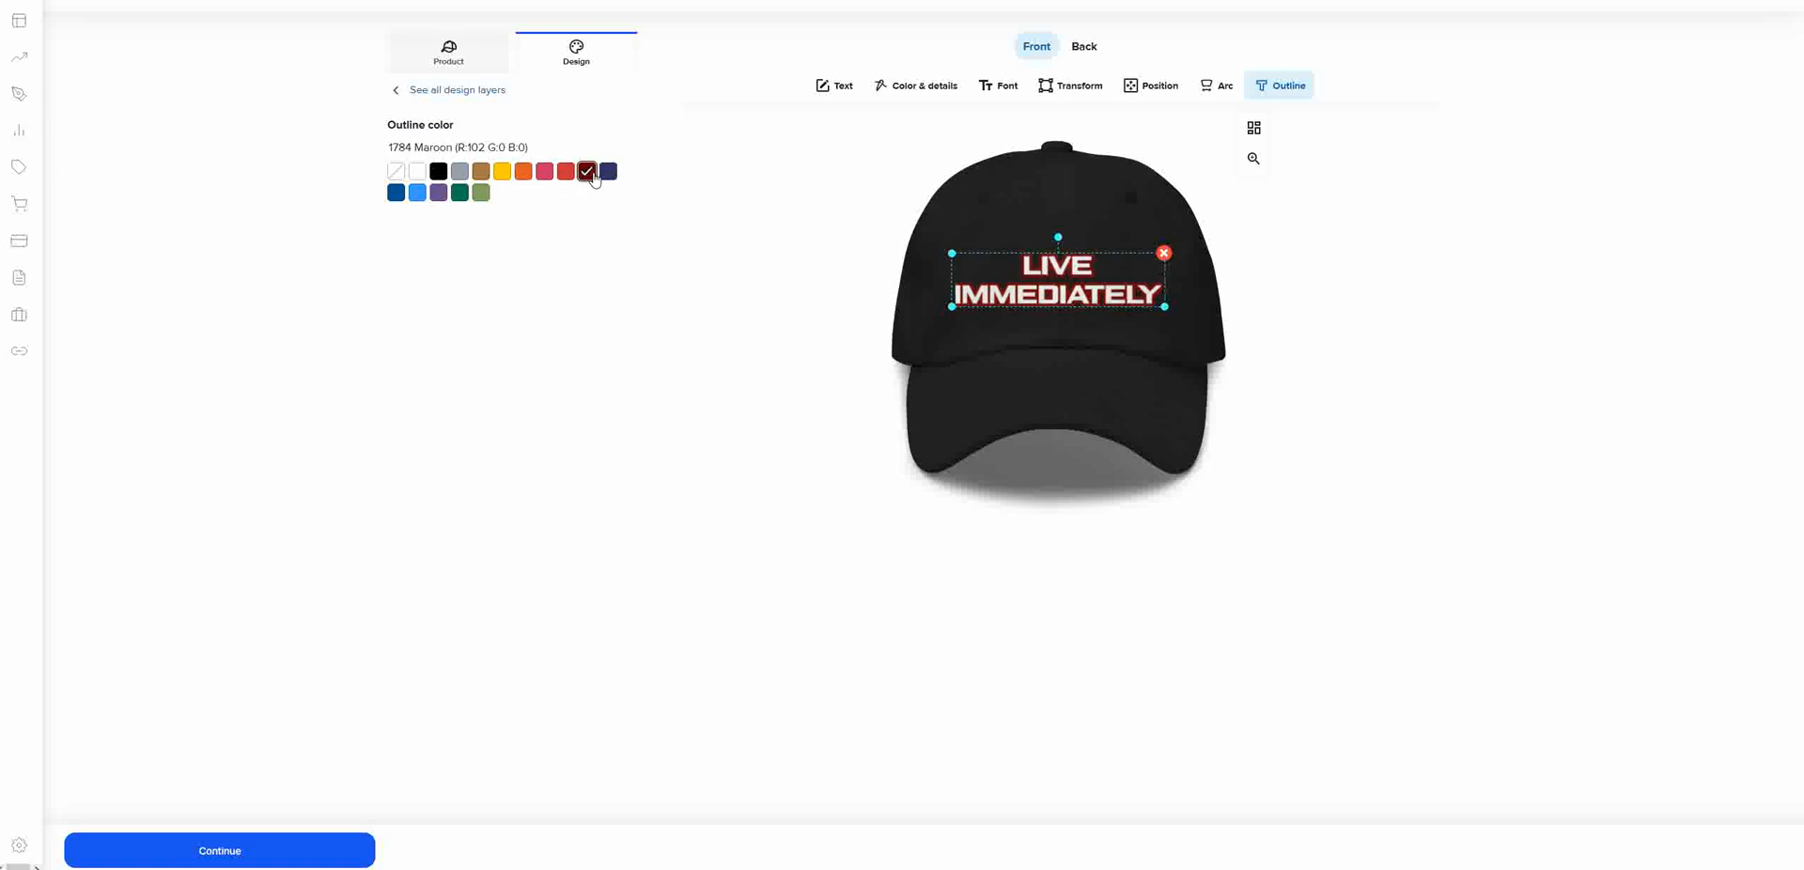
left_click(608, 174)
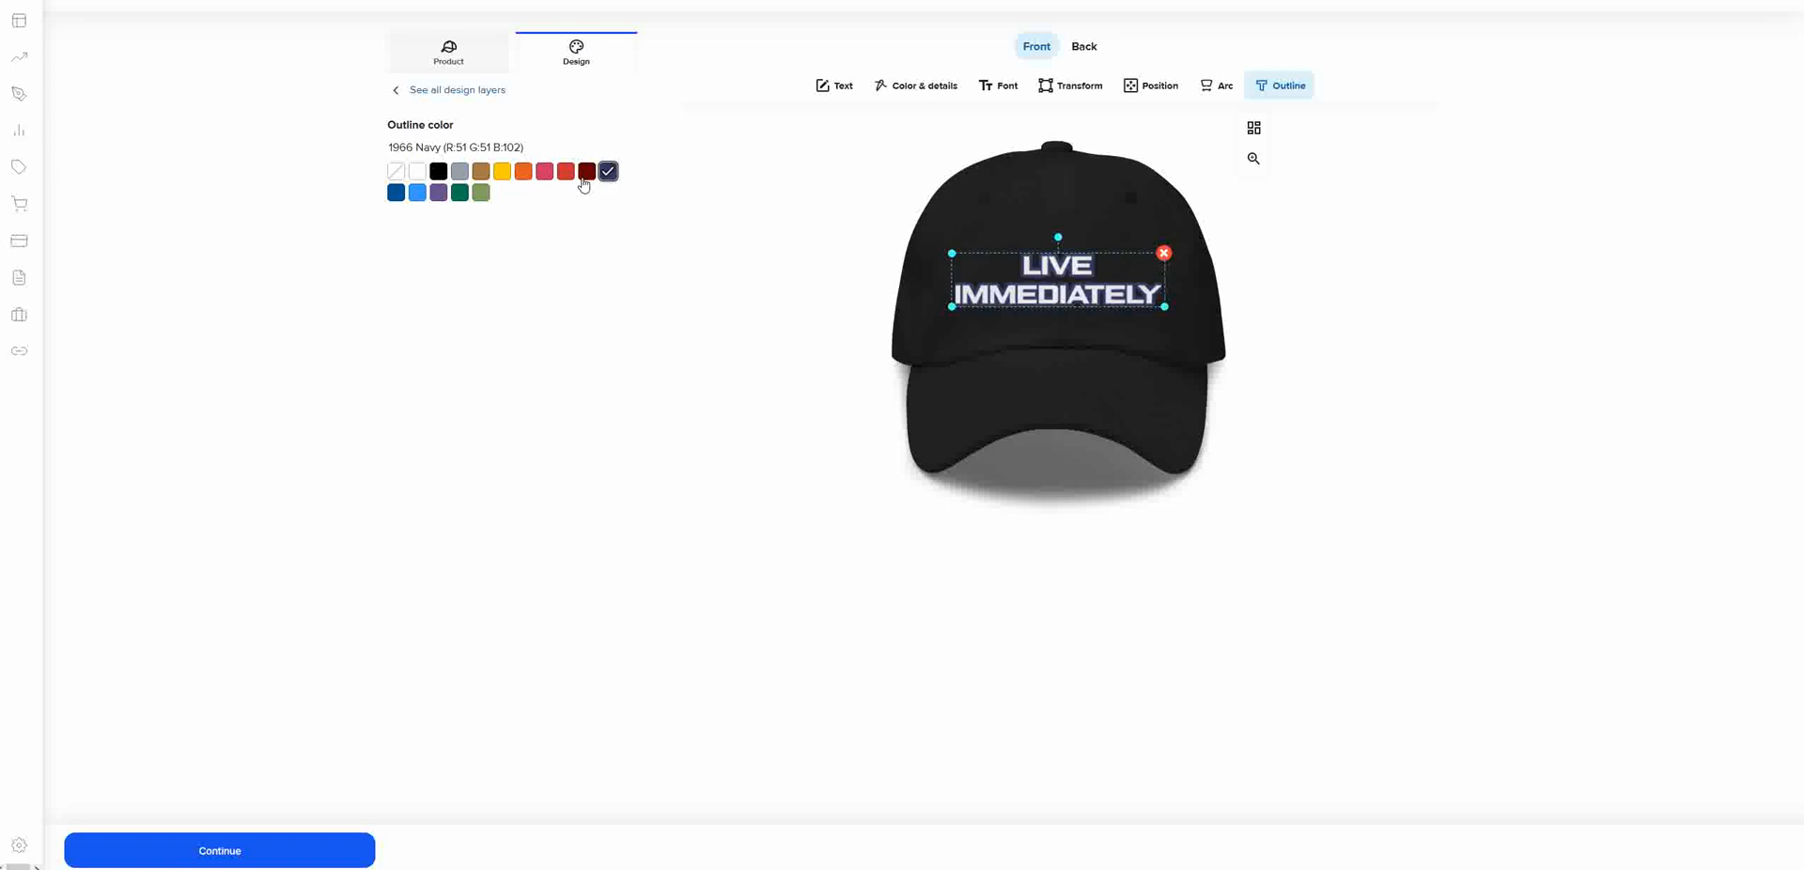
- Try 1695 Aqua/Teal, 1842 Royal, 1751 Kelly Green and 1848 Kiwi Green as outline colors for the front text
left_click(419, 195)
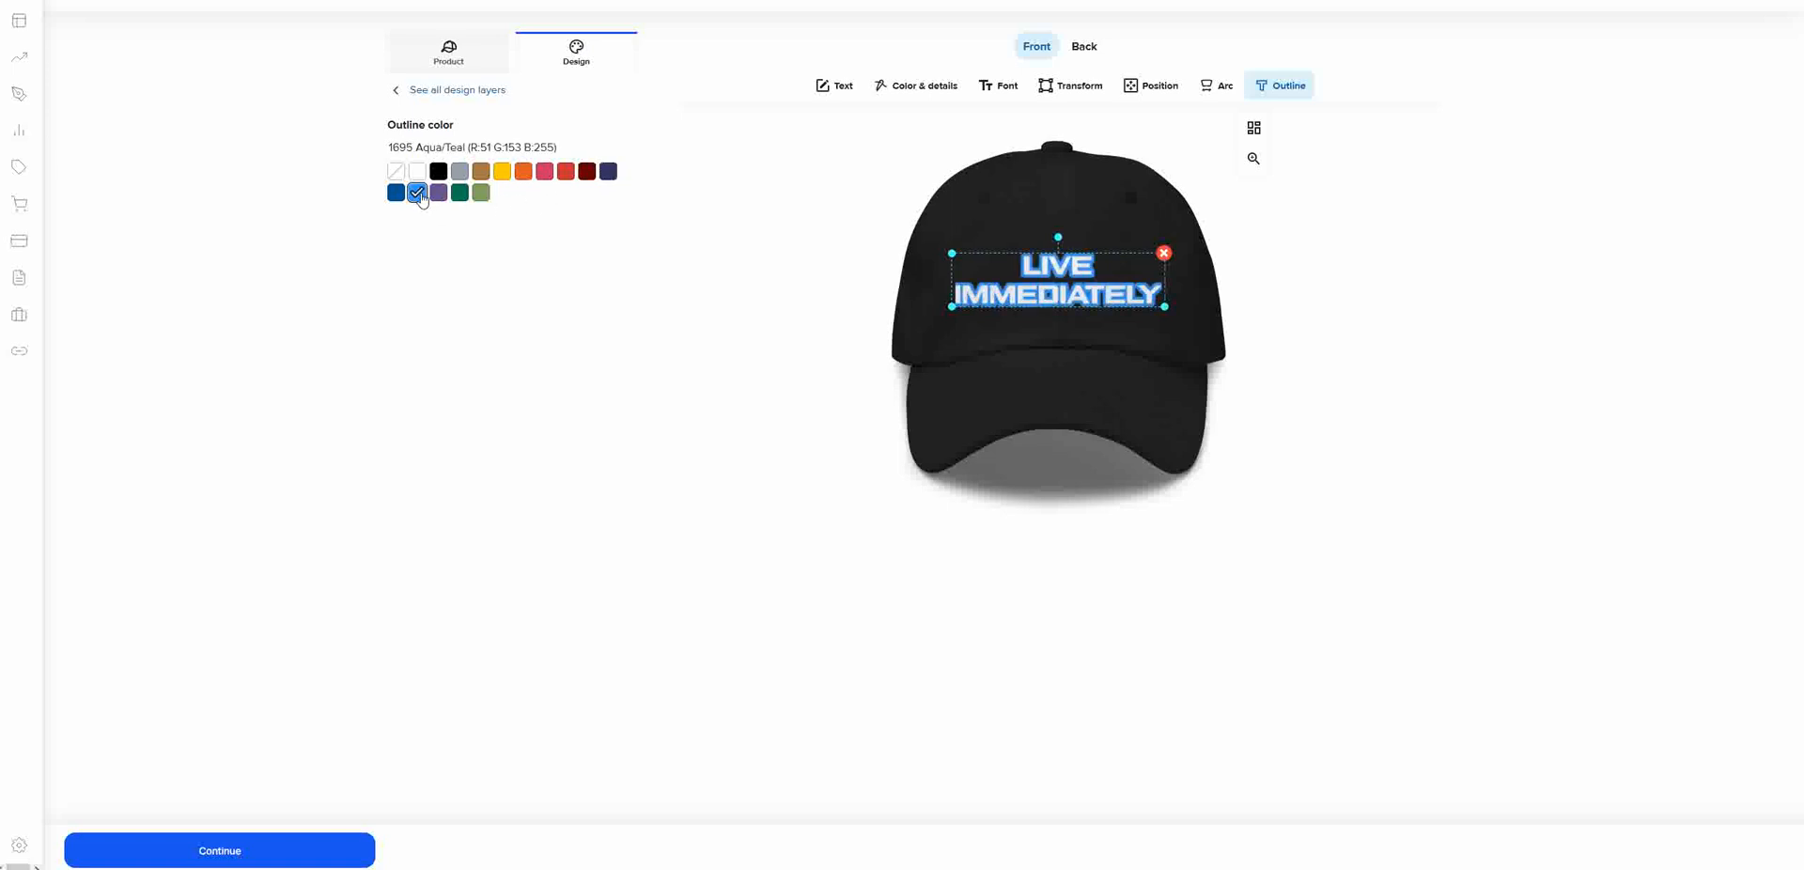
left_click(398, 196)
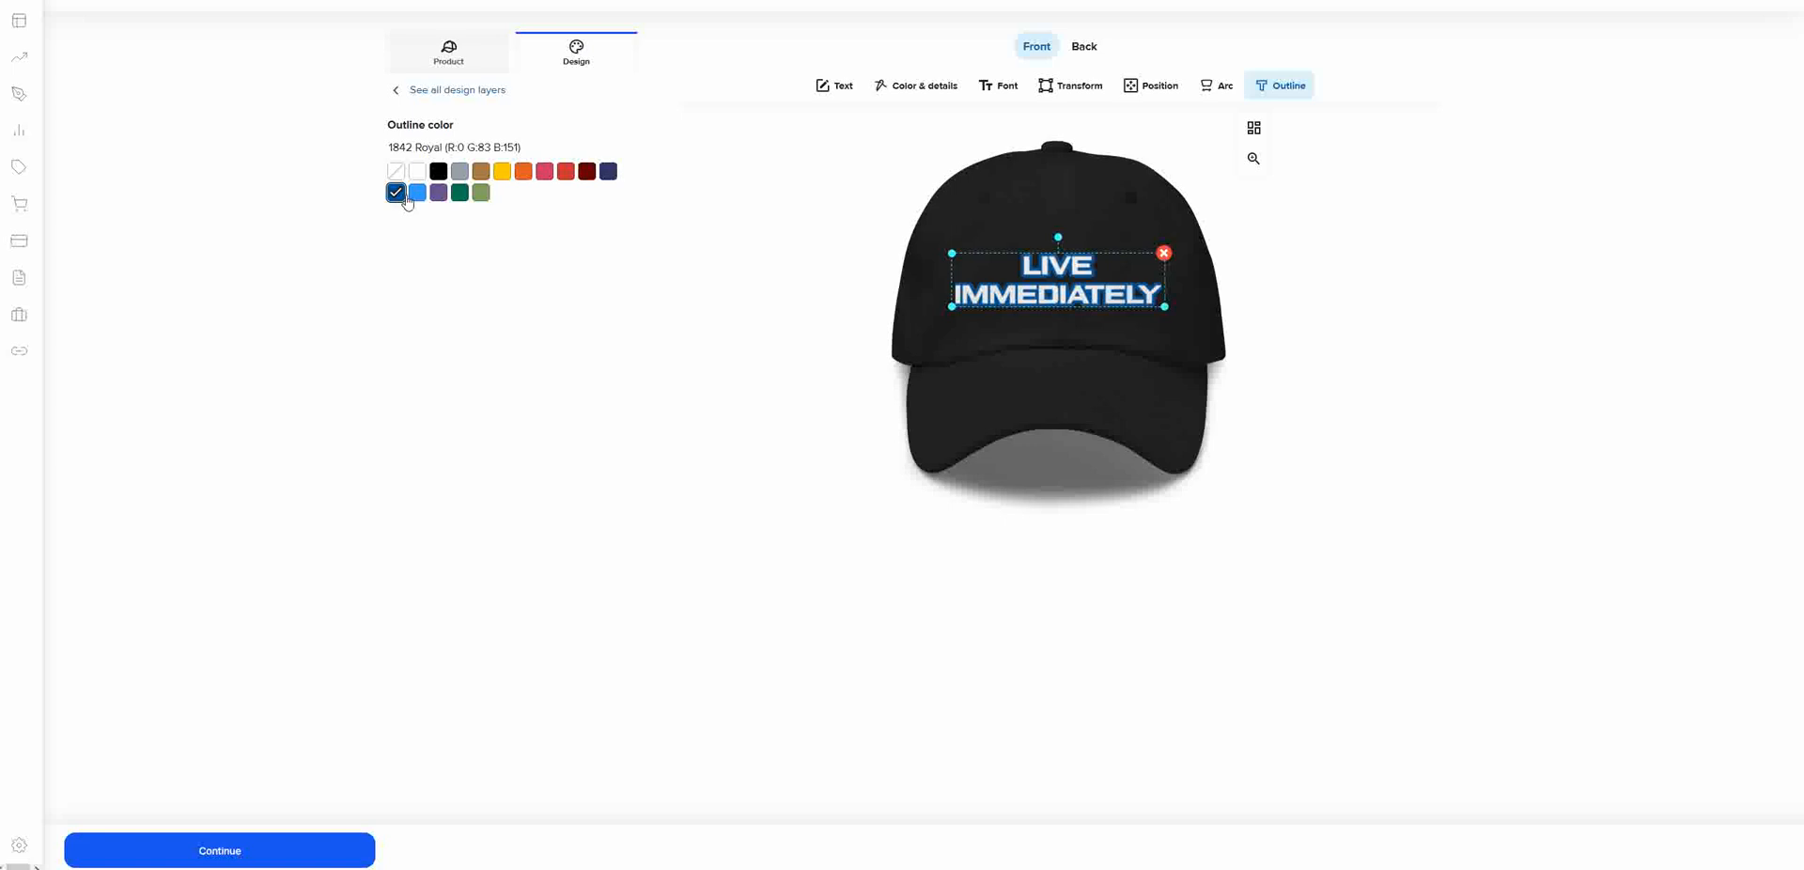
left_click(458, 195)
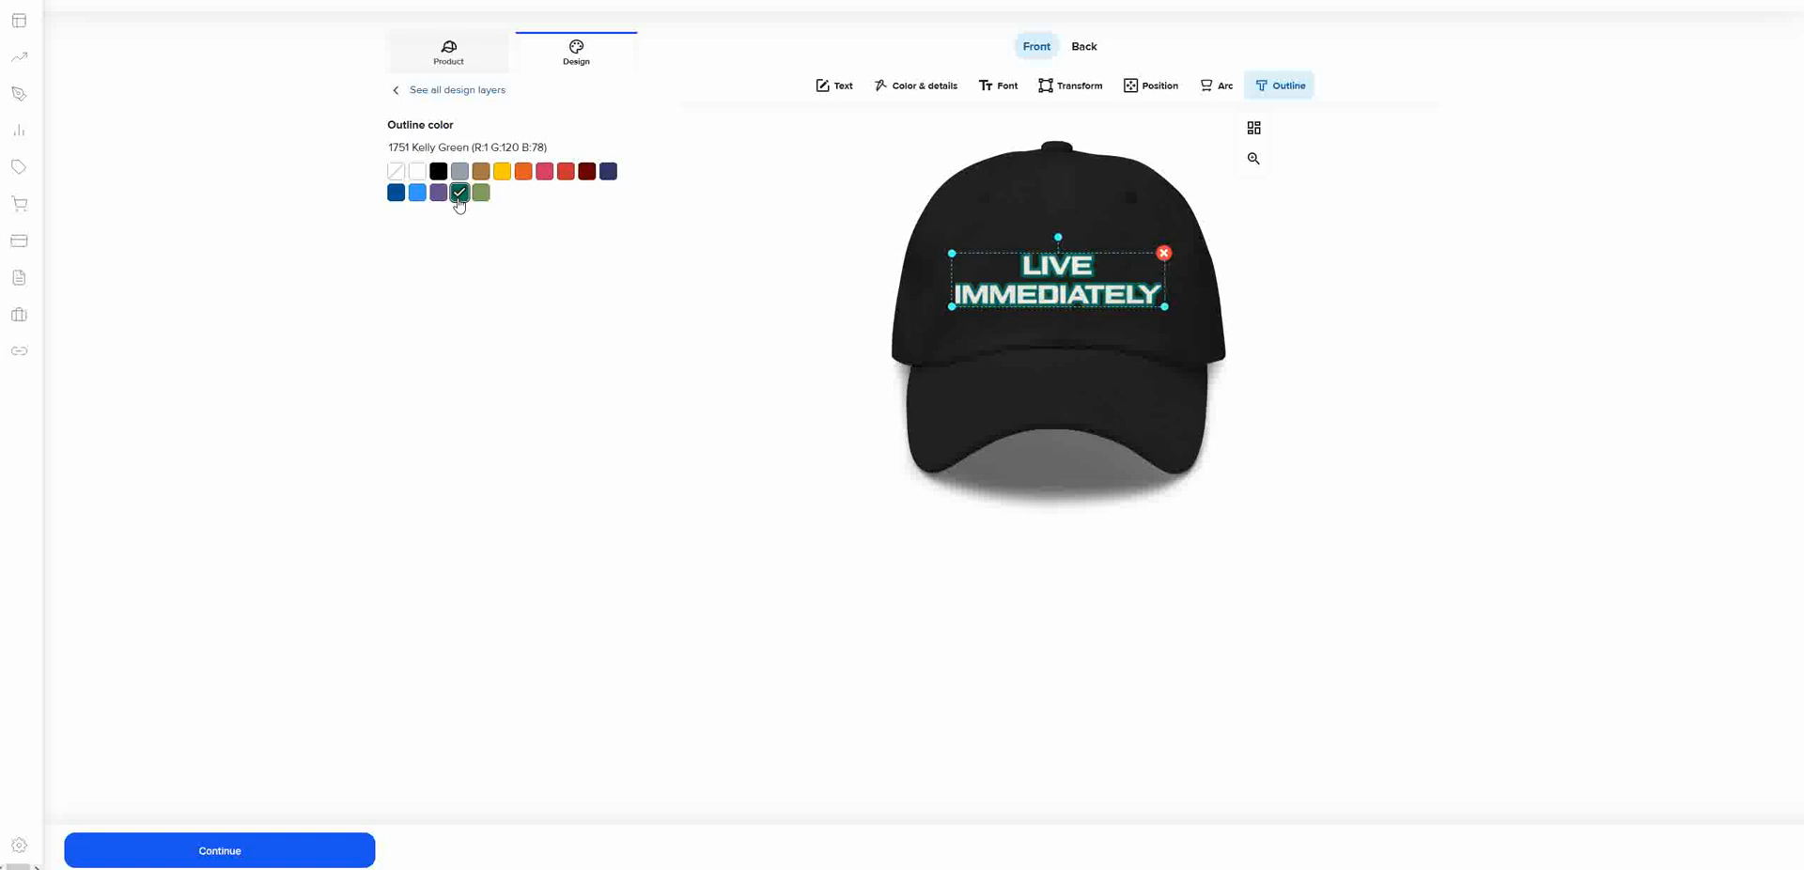
left_click(481, 195)
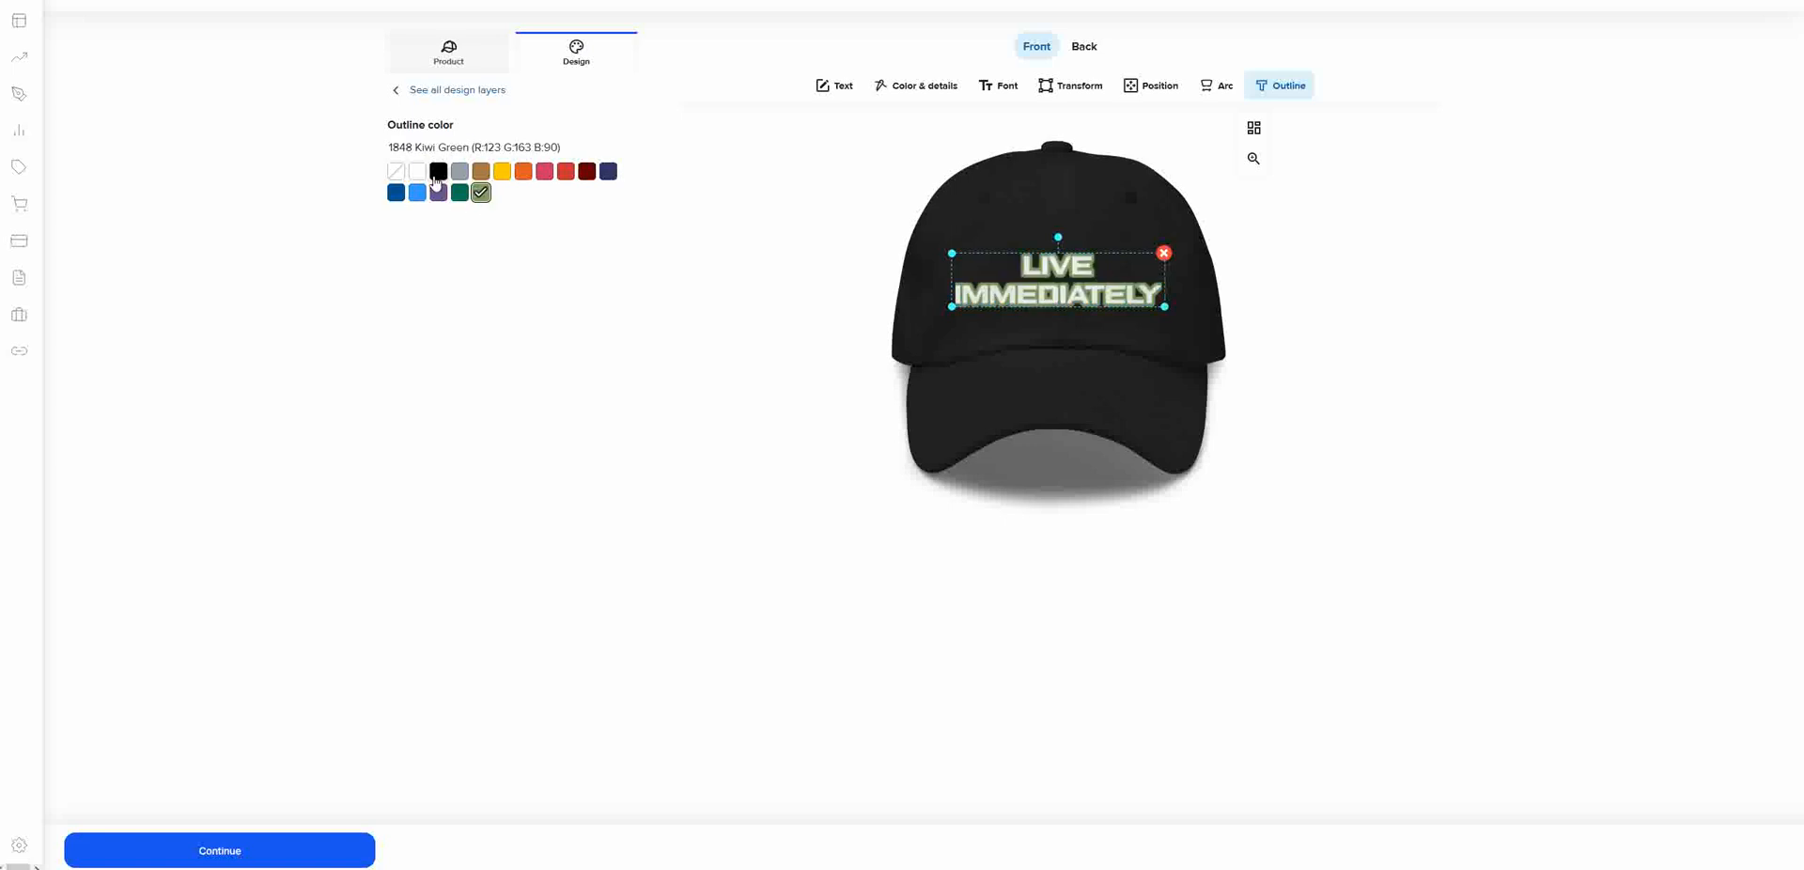
- Compare black and white outlines on the LIVE IMMEDIATELY text and set the outline color to 1800 Black
left_click(438, 176)
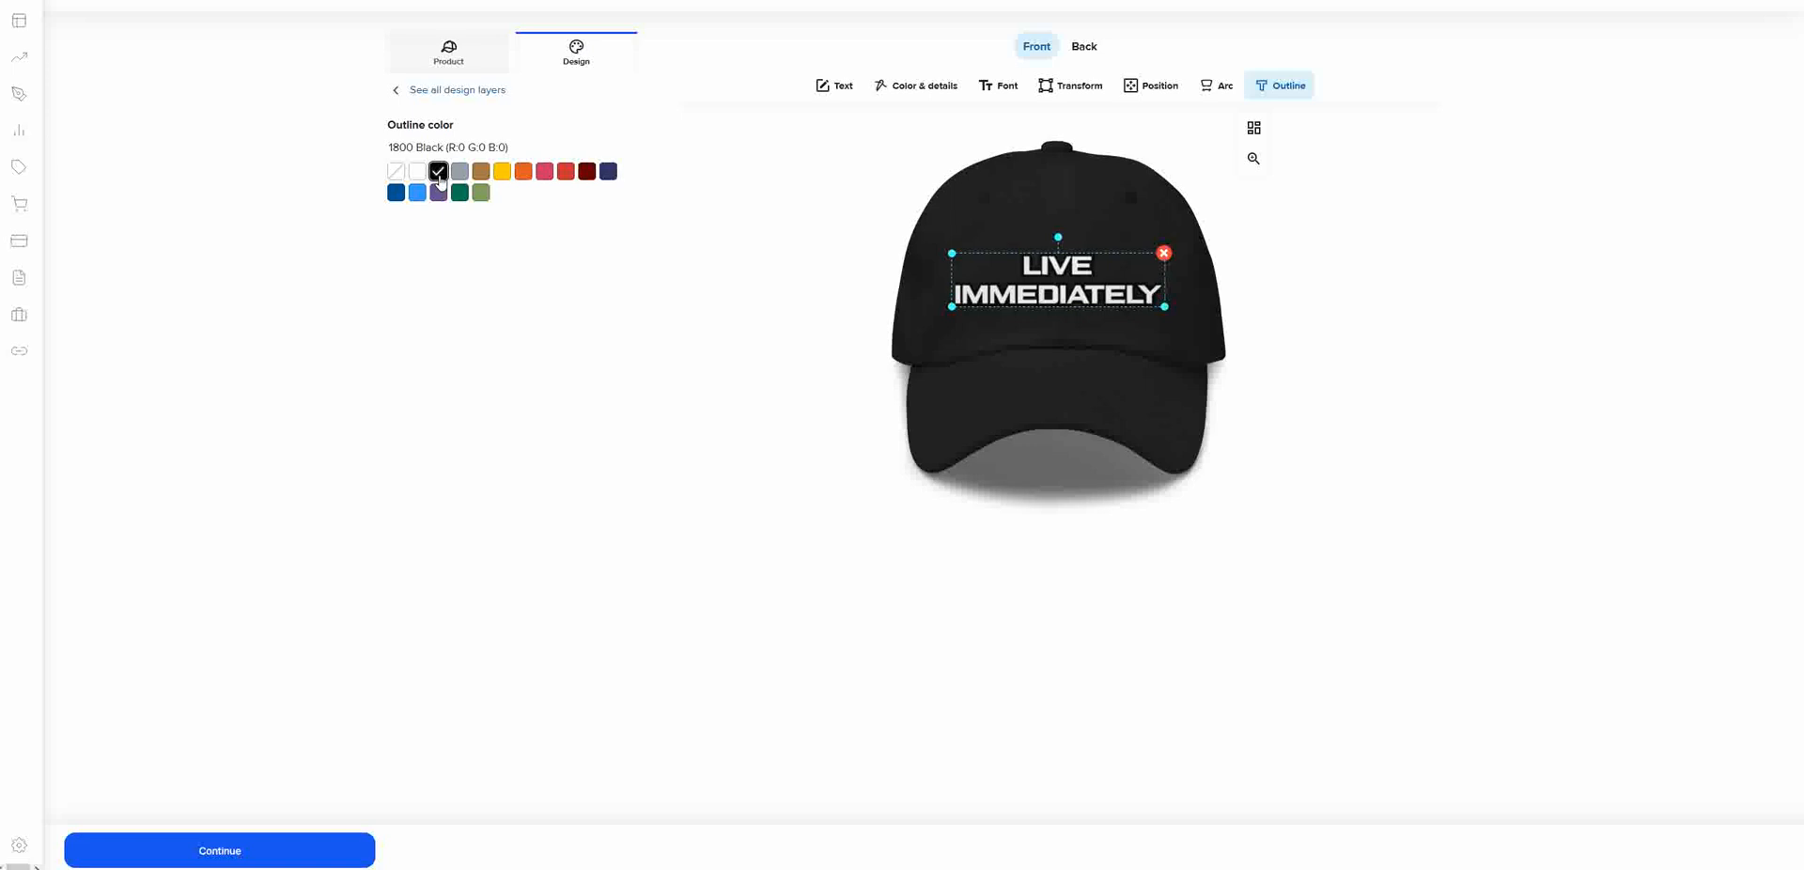
left_click(419, 178)
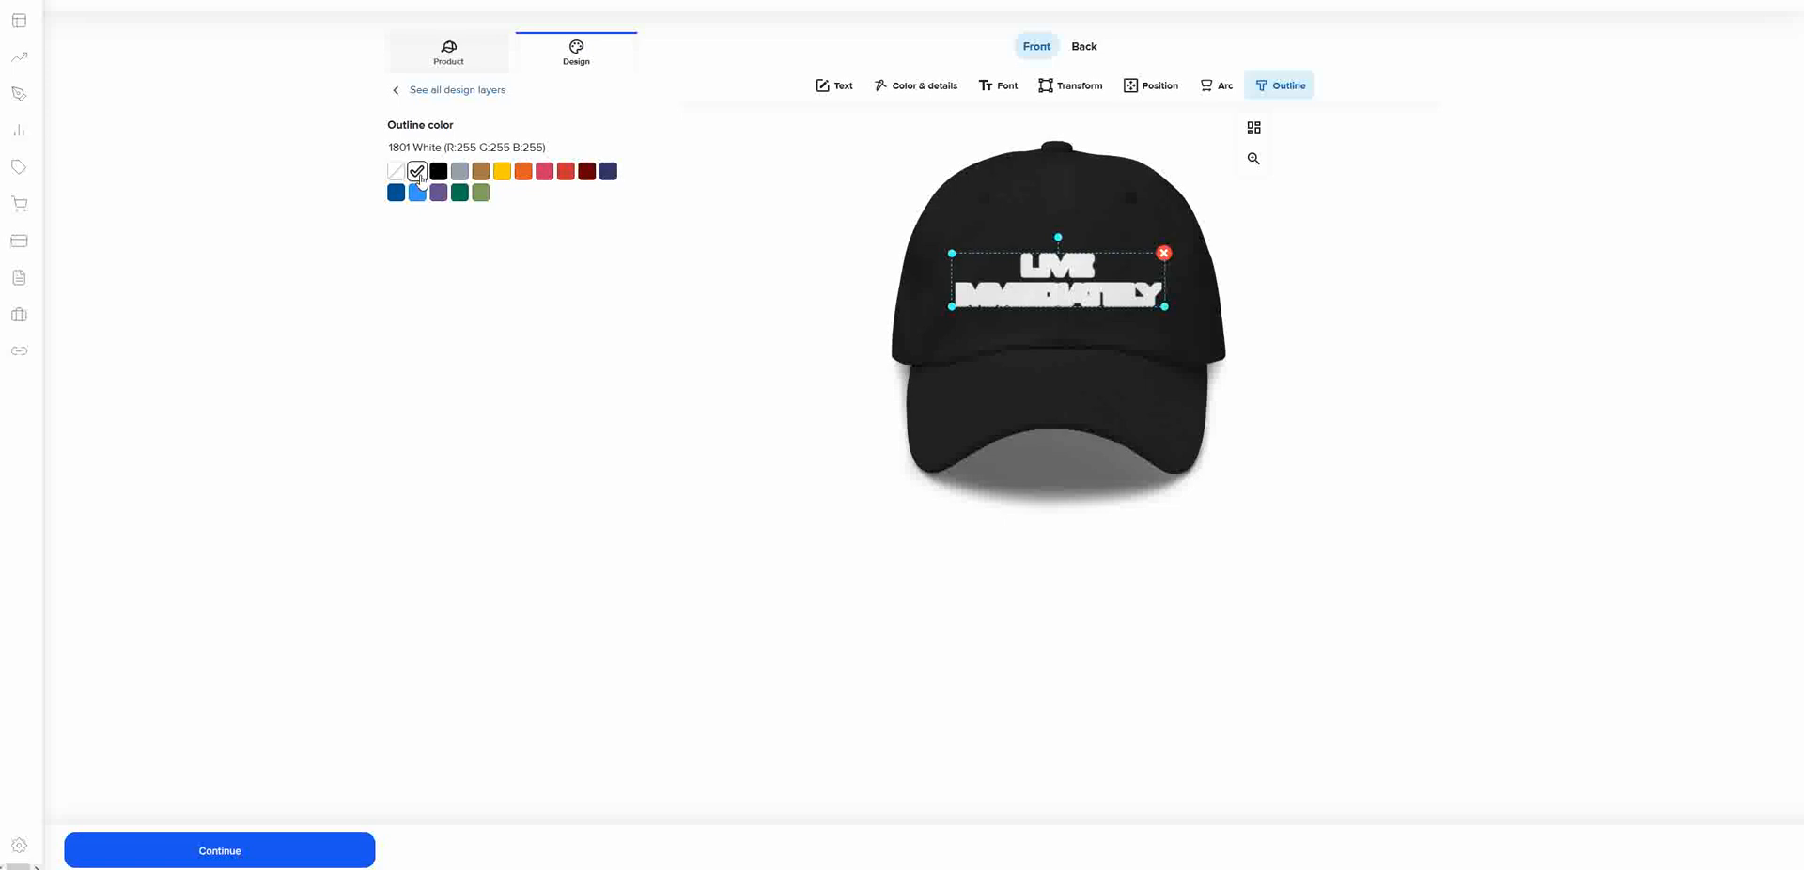
left_click(438, 175)
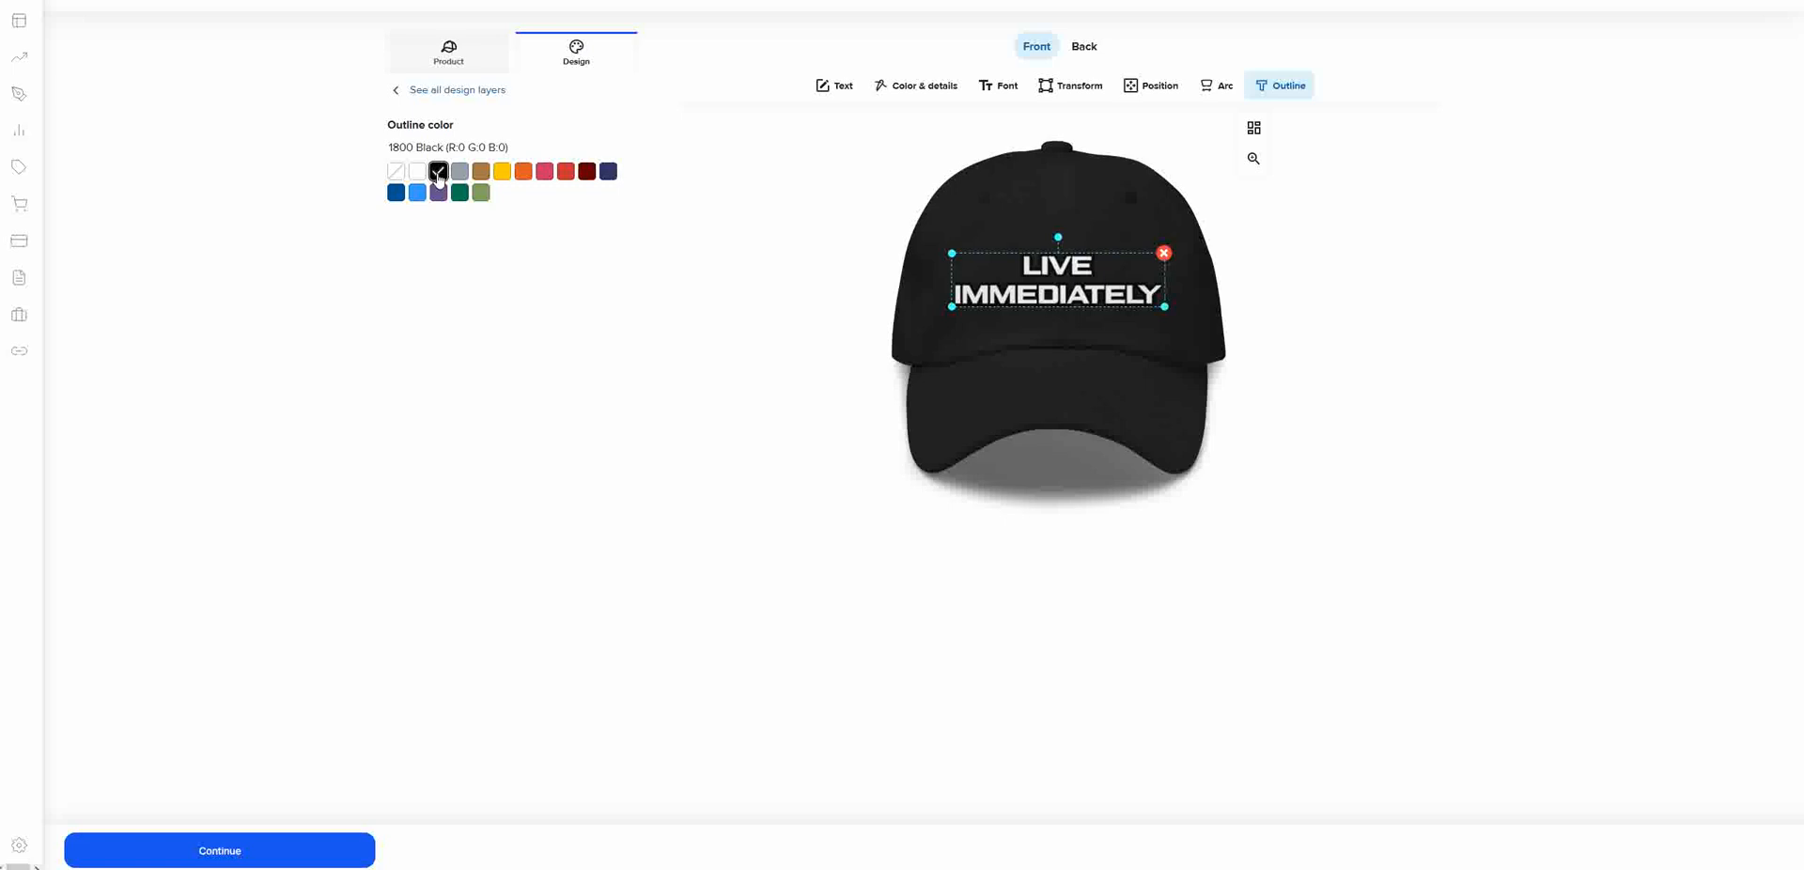
left_click(1071, 91)
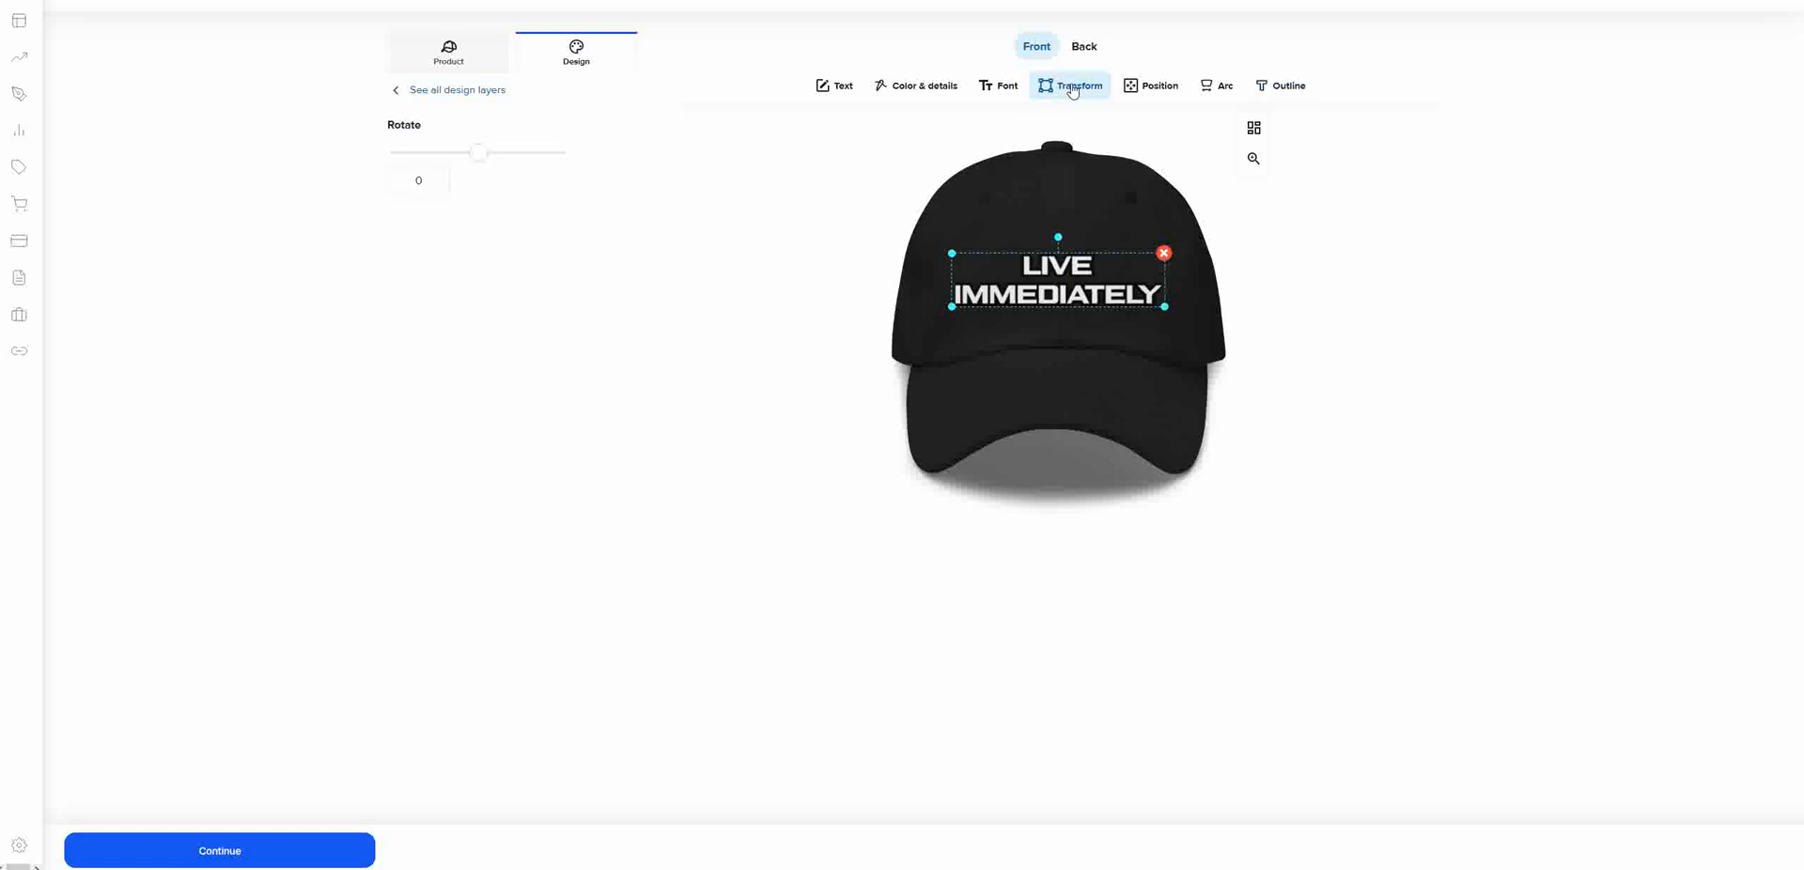
left_click(938, 90)
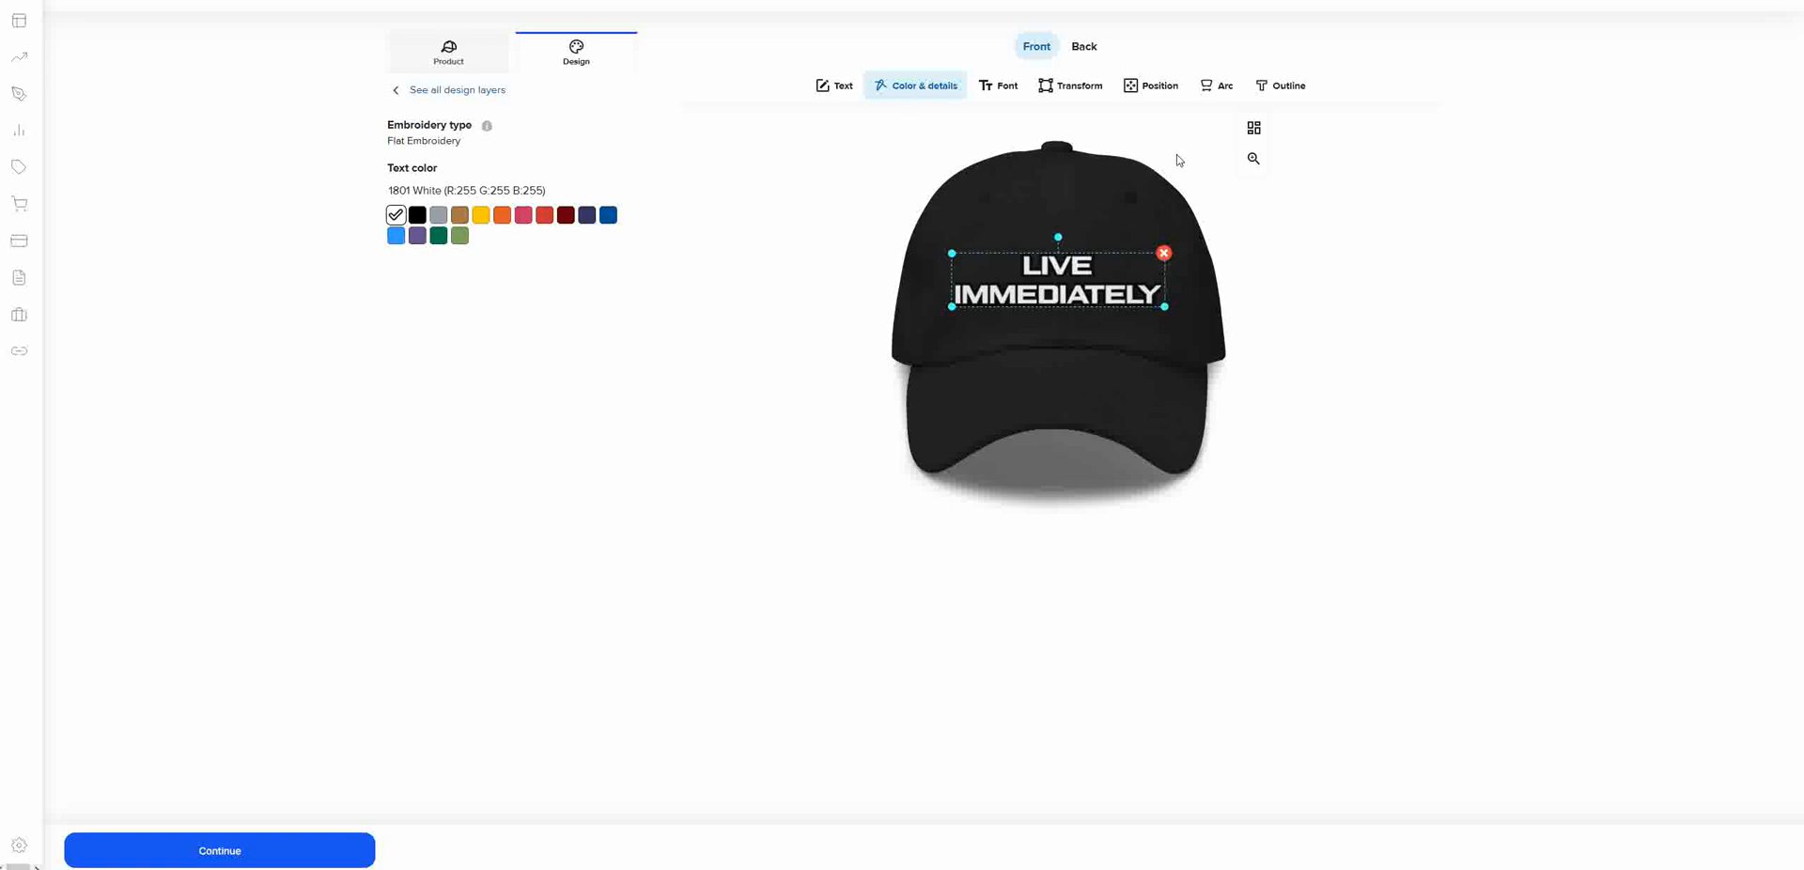
- Add a text layer reading SENECA to the back of the cap
left_click(1092, 47)
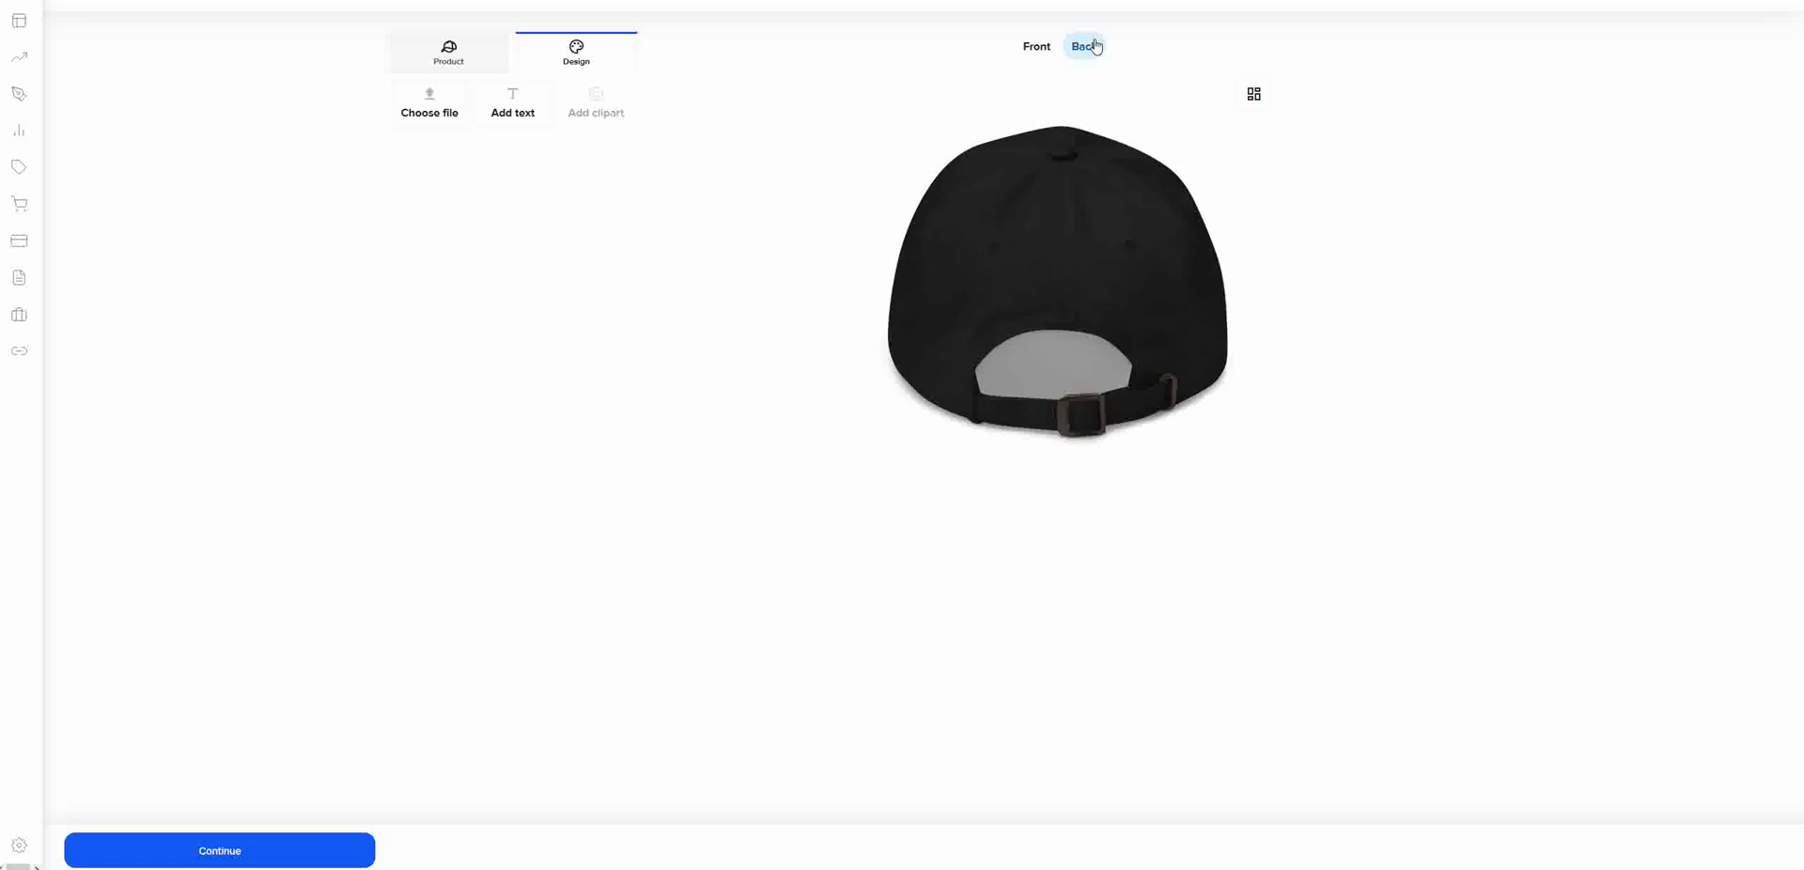
left_click(497, 105)
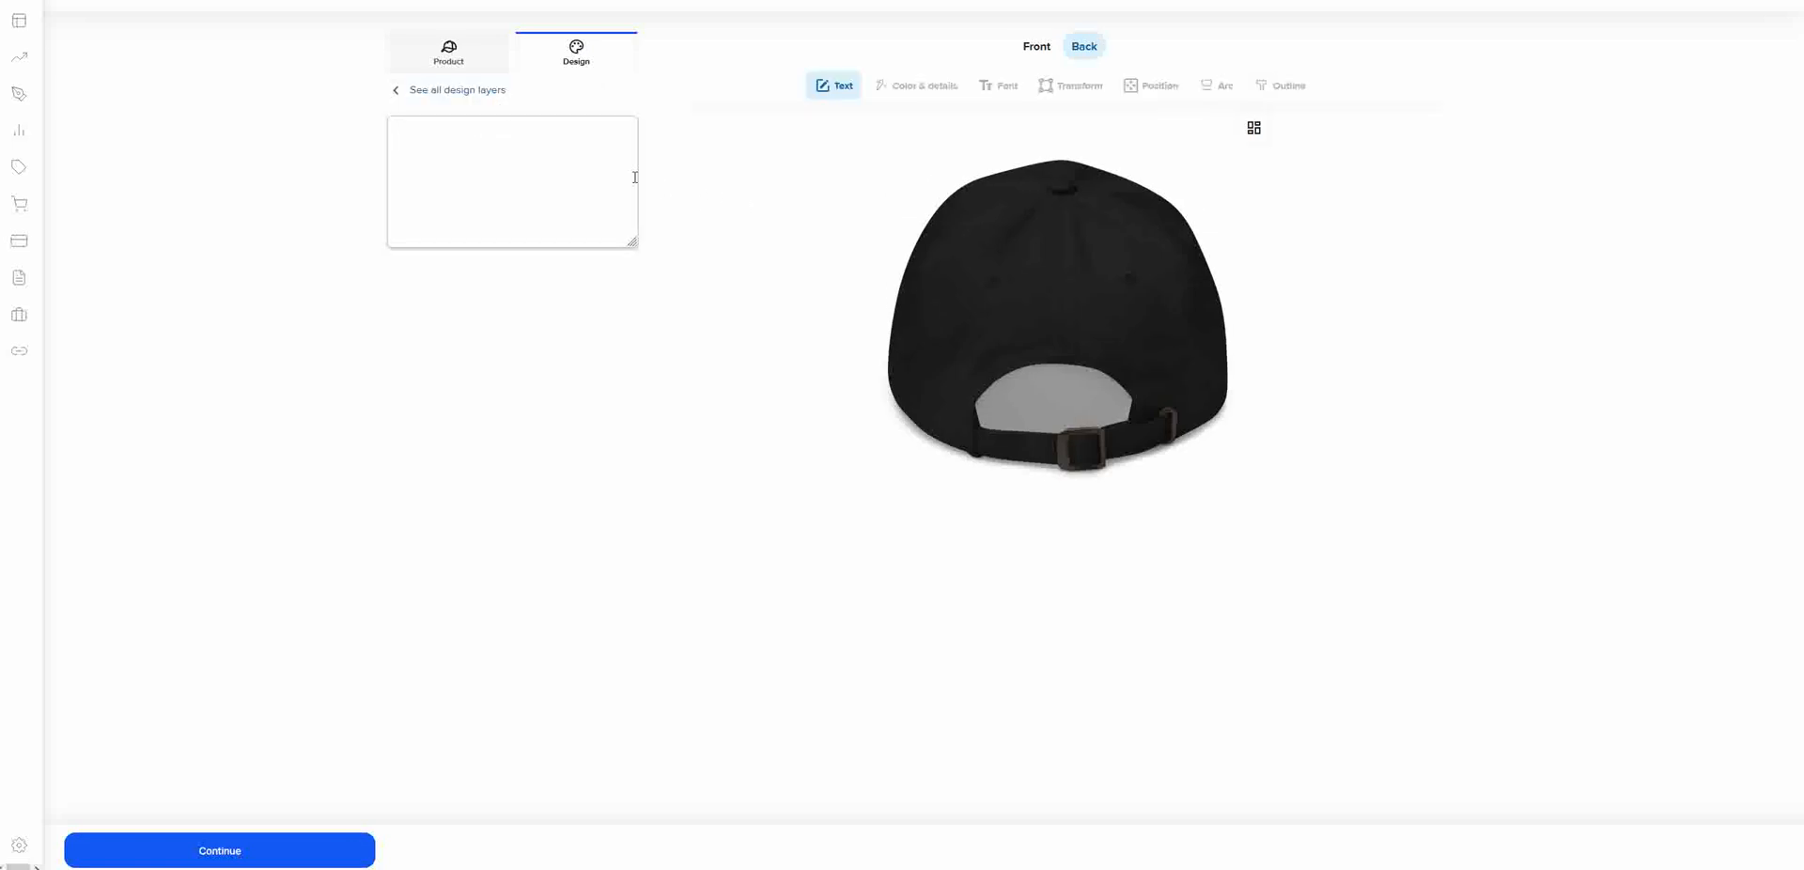
type("st")
key("BackSpace")
key("BackSpace")
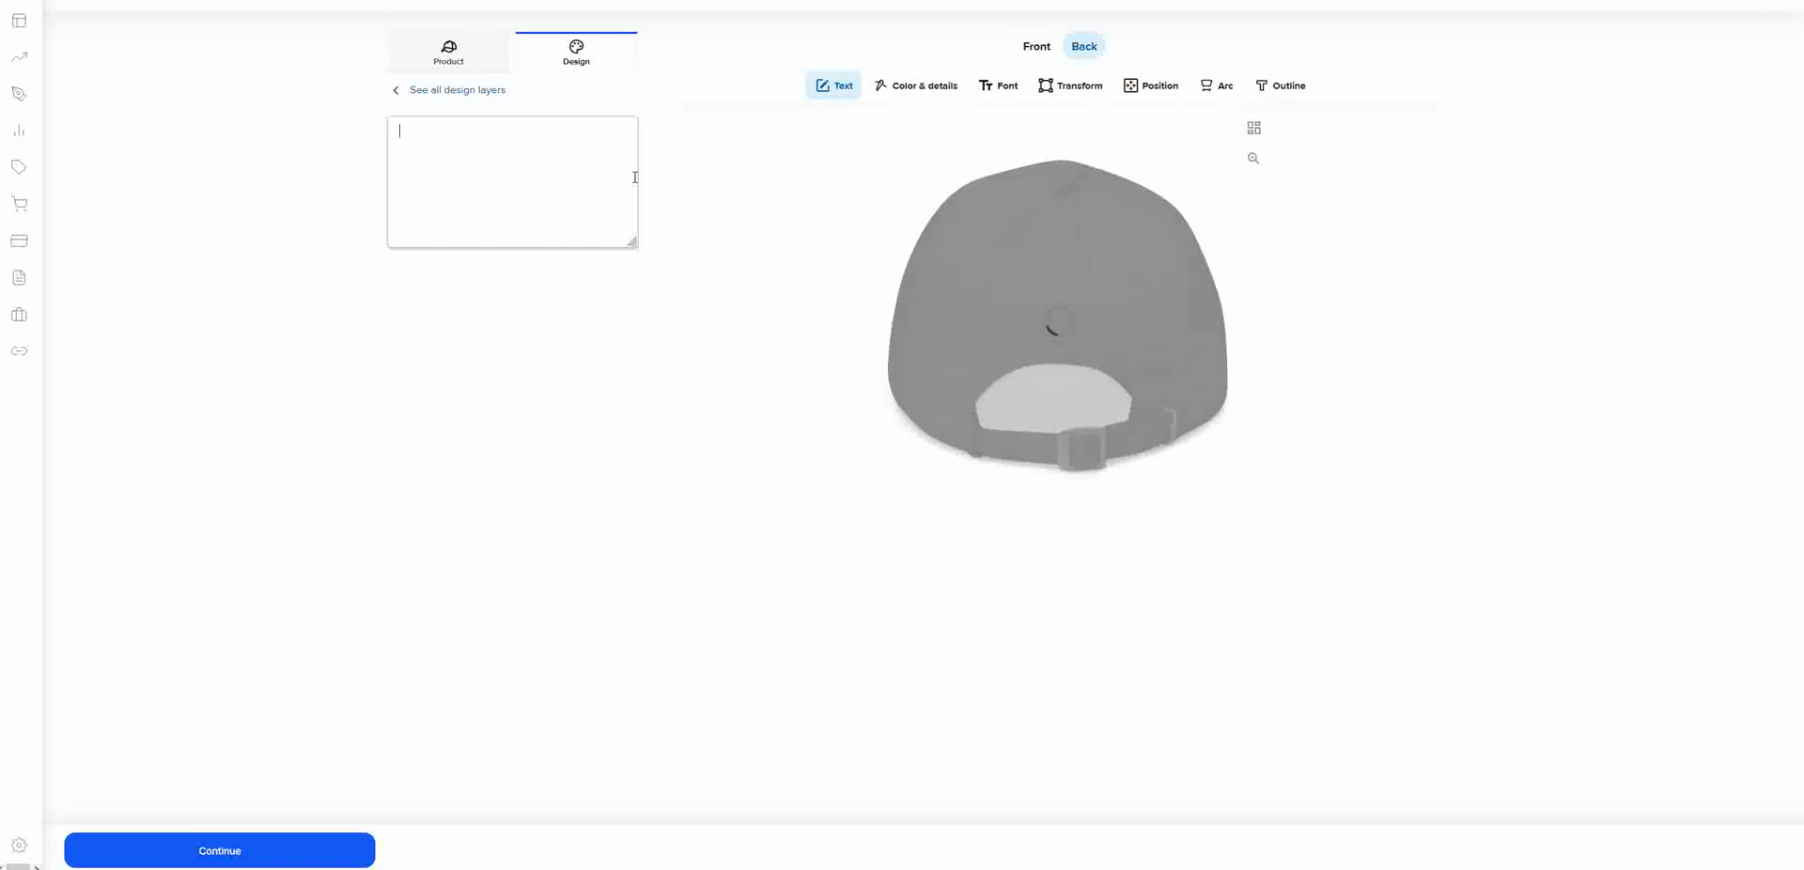
type("SENE")
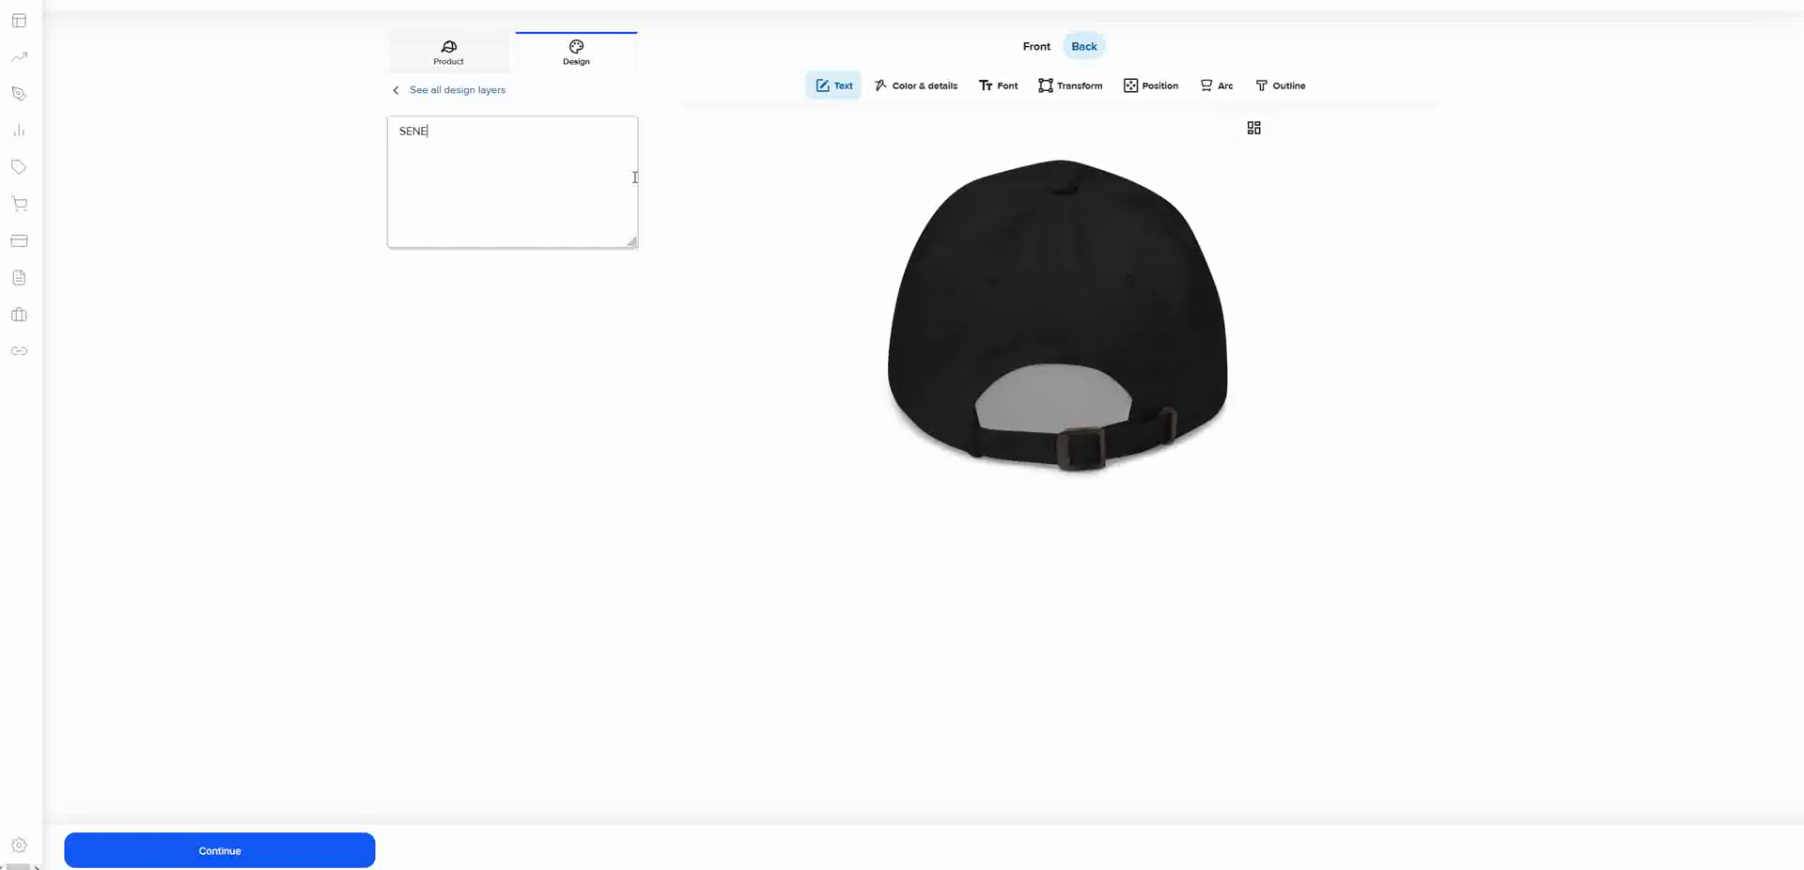
type("CA")
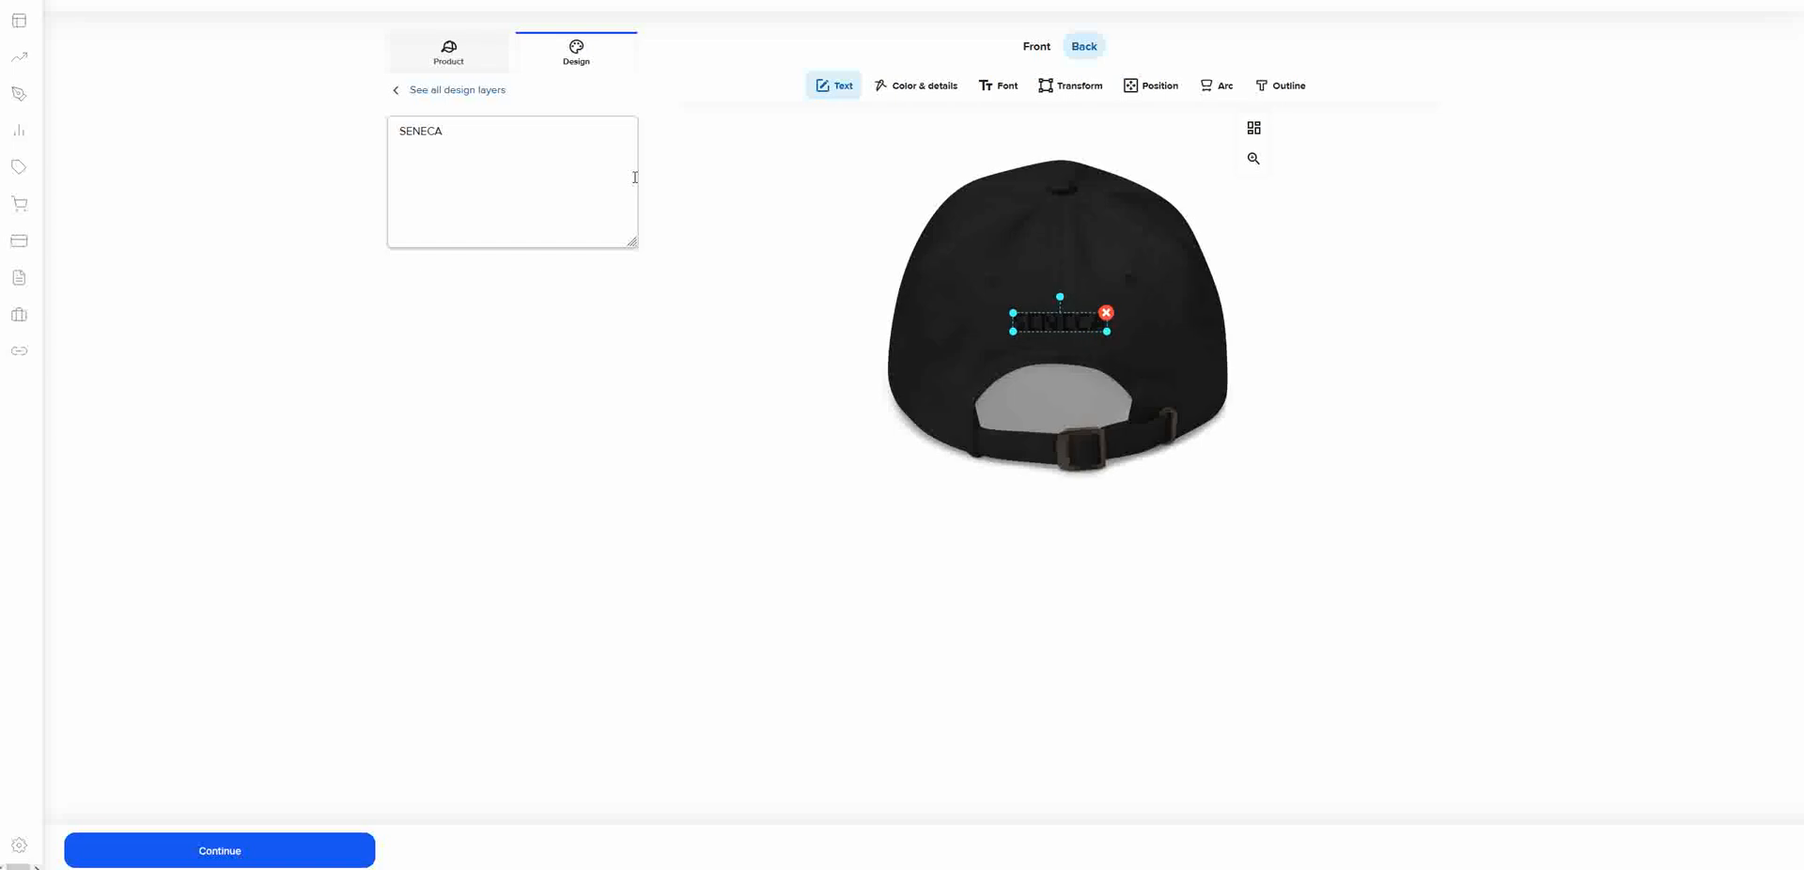
- Color the SENECA text 1801 White and set its arc to 50
left_click(922, 90)
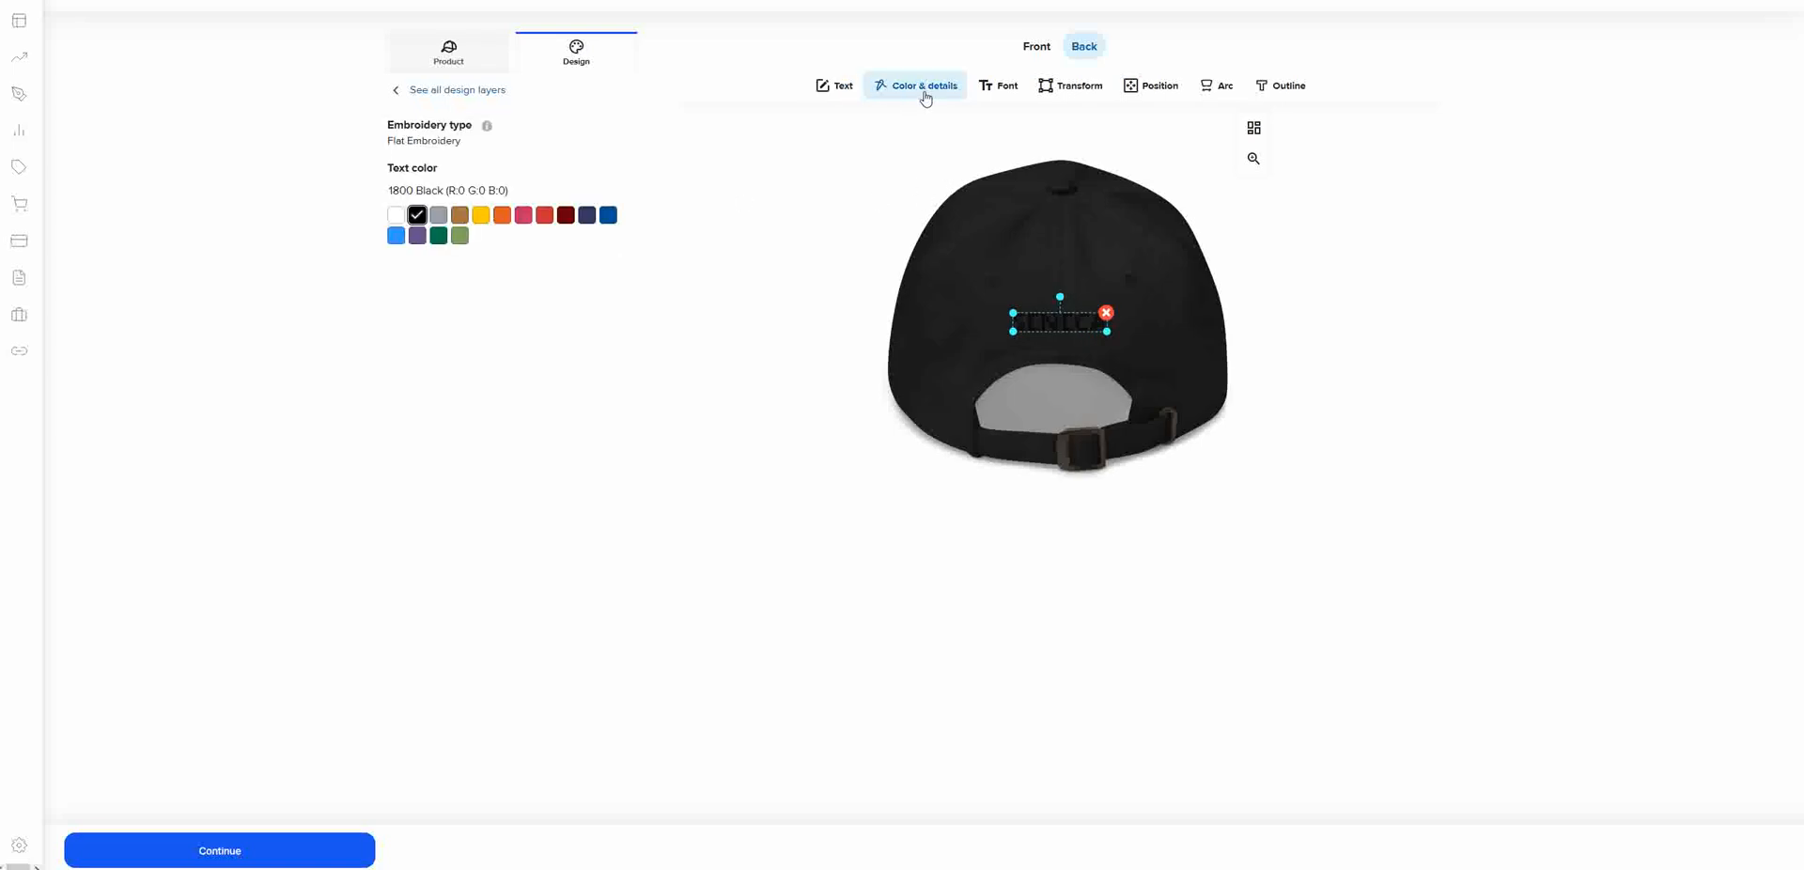
left_click(395, 214)
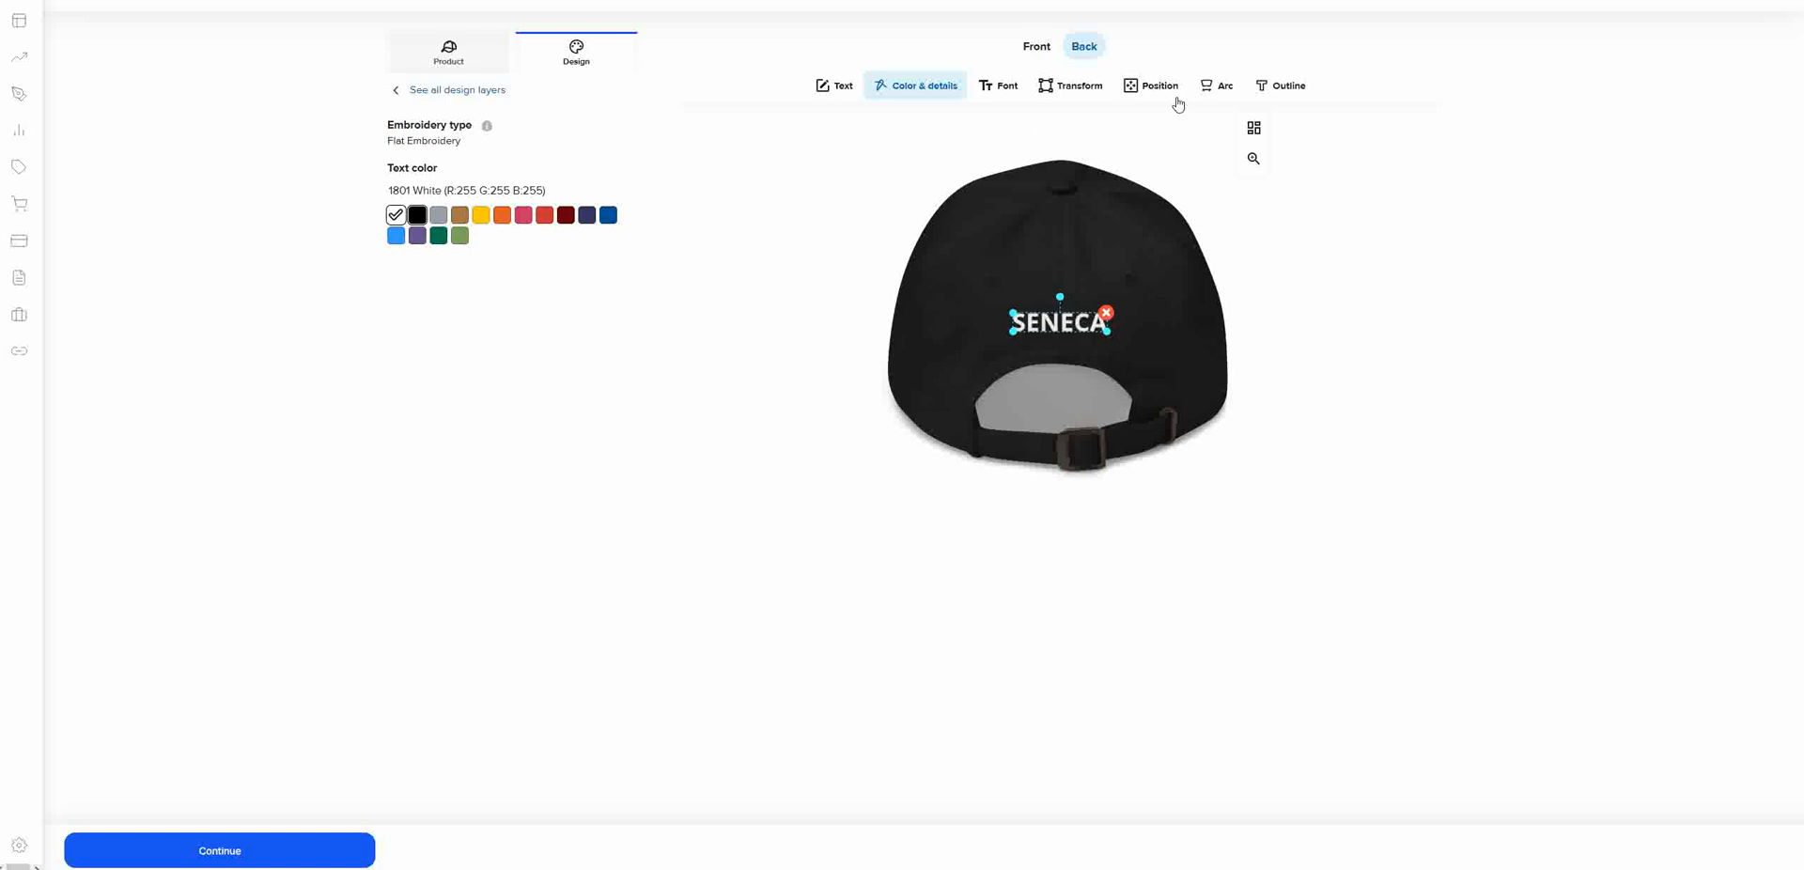
left_click(1207, 92)
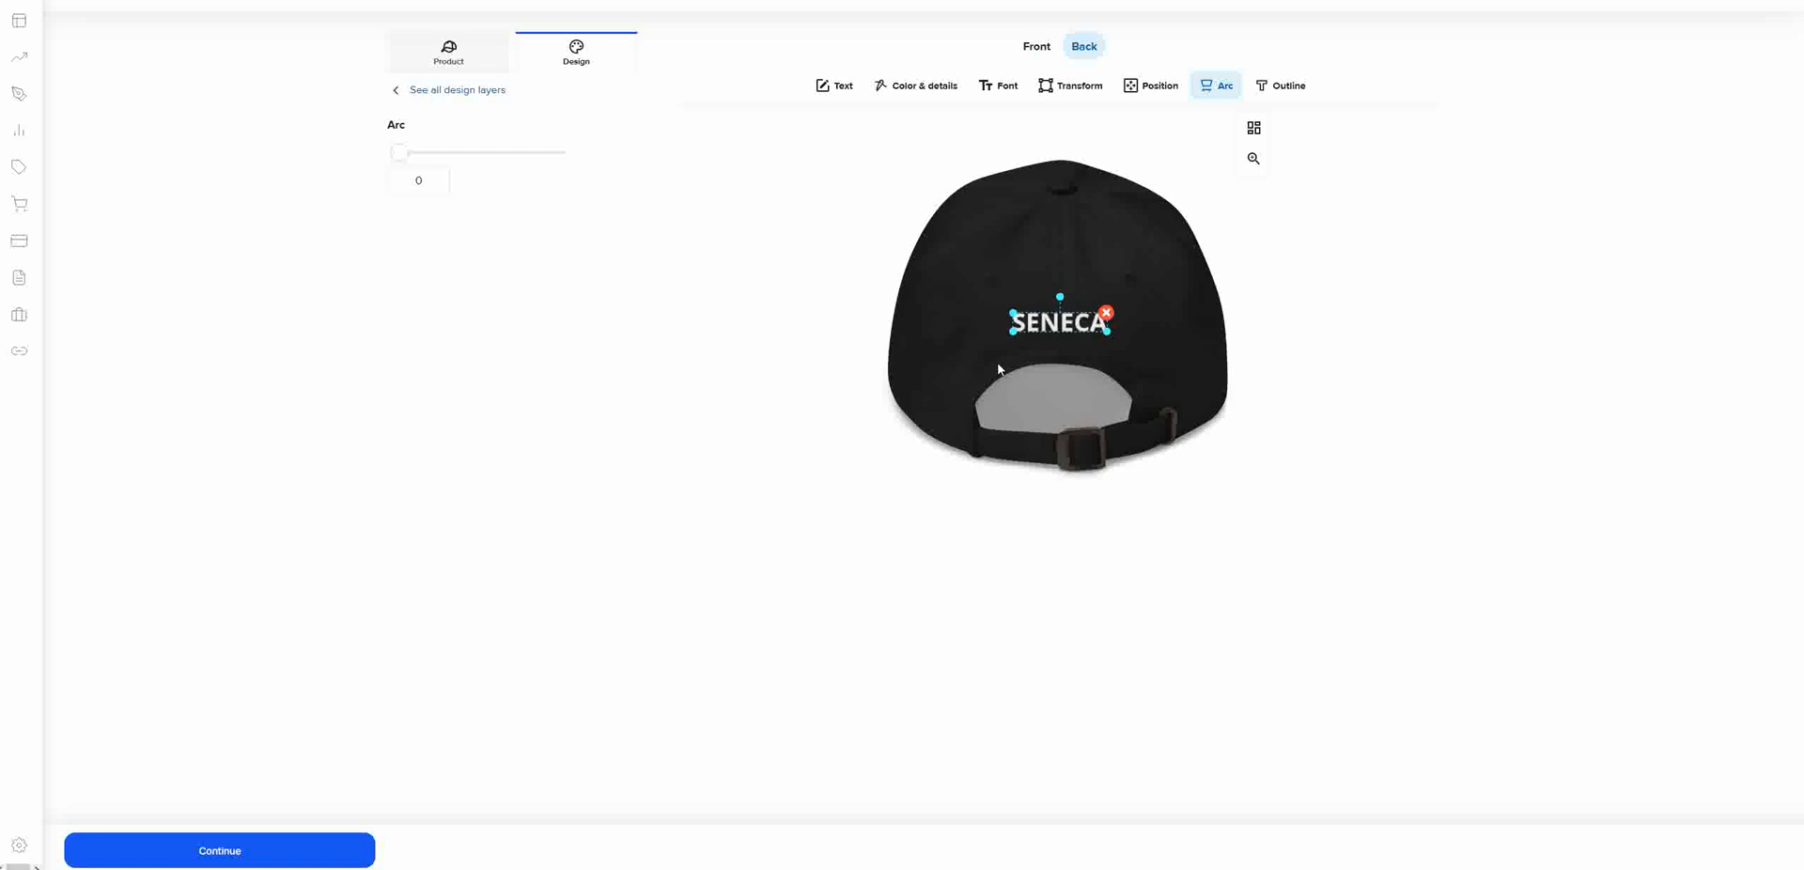
mouse_move(405, 165)
left_mouse_down()
mouse_move(447, 161)
mouse_move(424, 163)
left_mouse_up()
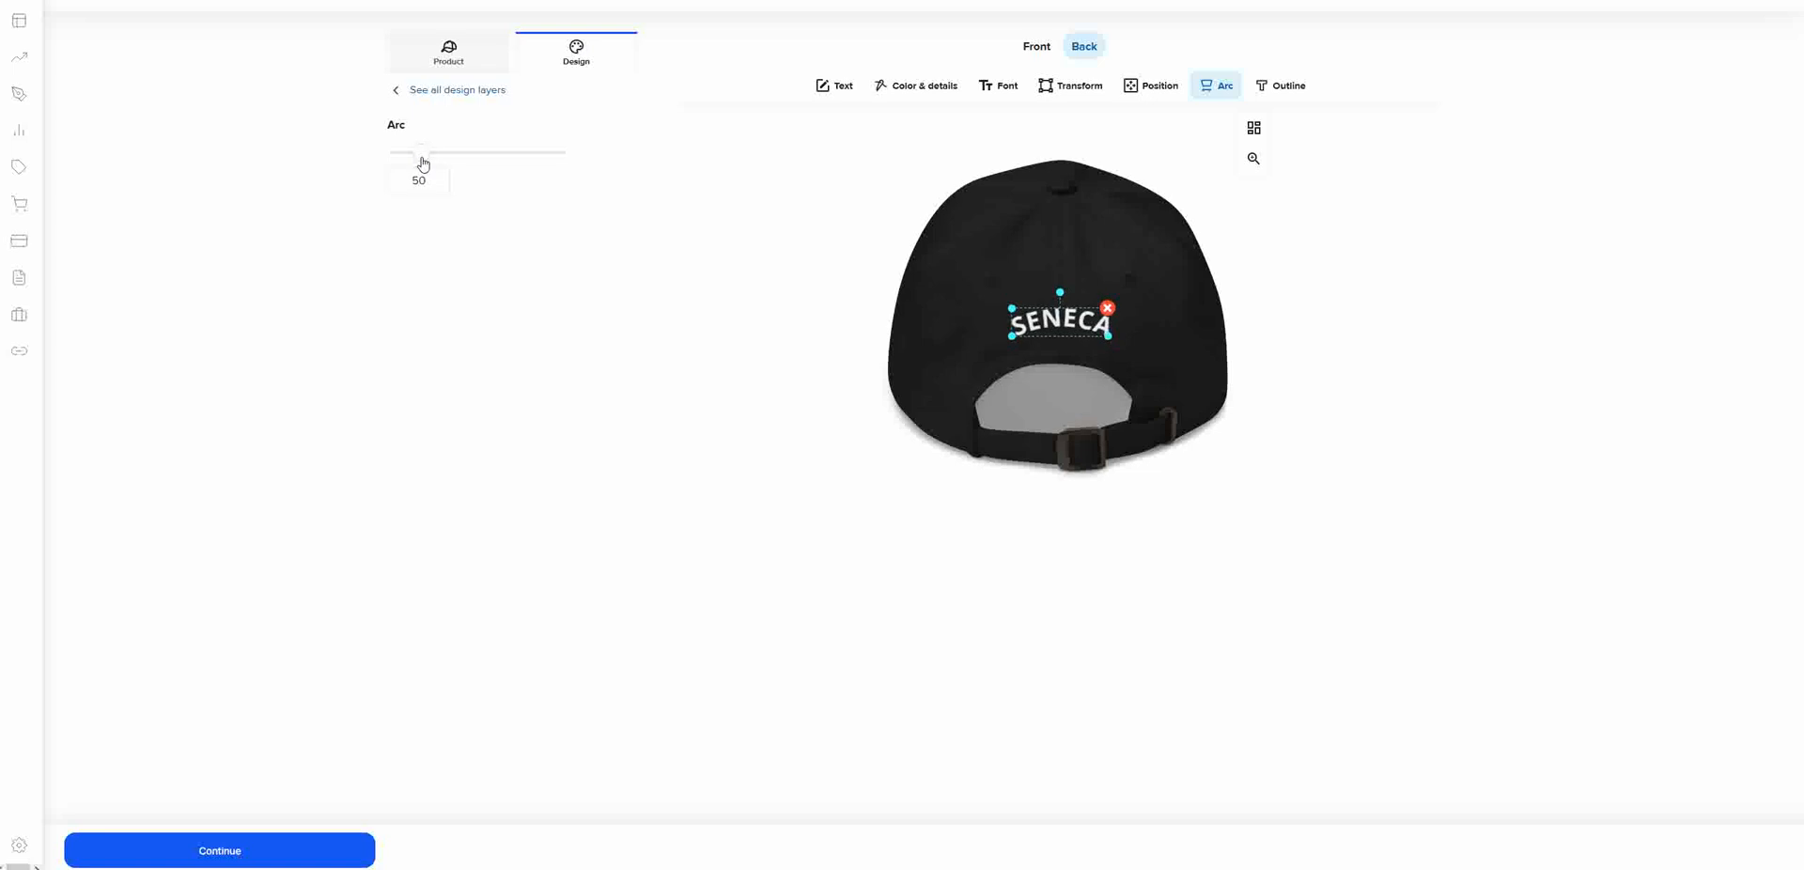
- Try several outline colors on the SENECA text, including 1800 Black, 1839 Red and 1966 Navy
mouse_move(424, 163)
left_mouse_down()
mouse_move(442, 166)
mouse_move(419, 170)
left_mouse_up()
left_click(1288, 93)
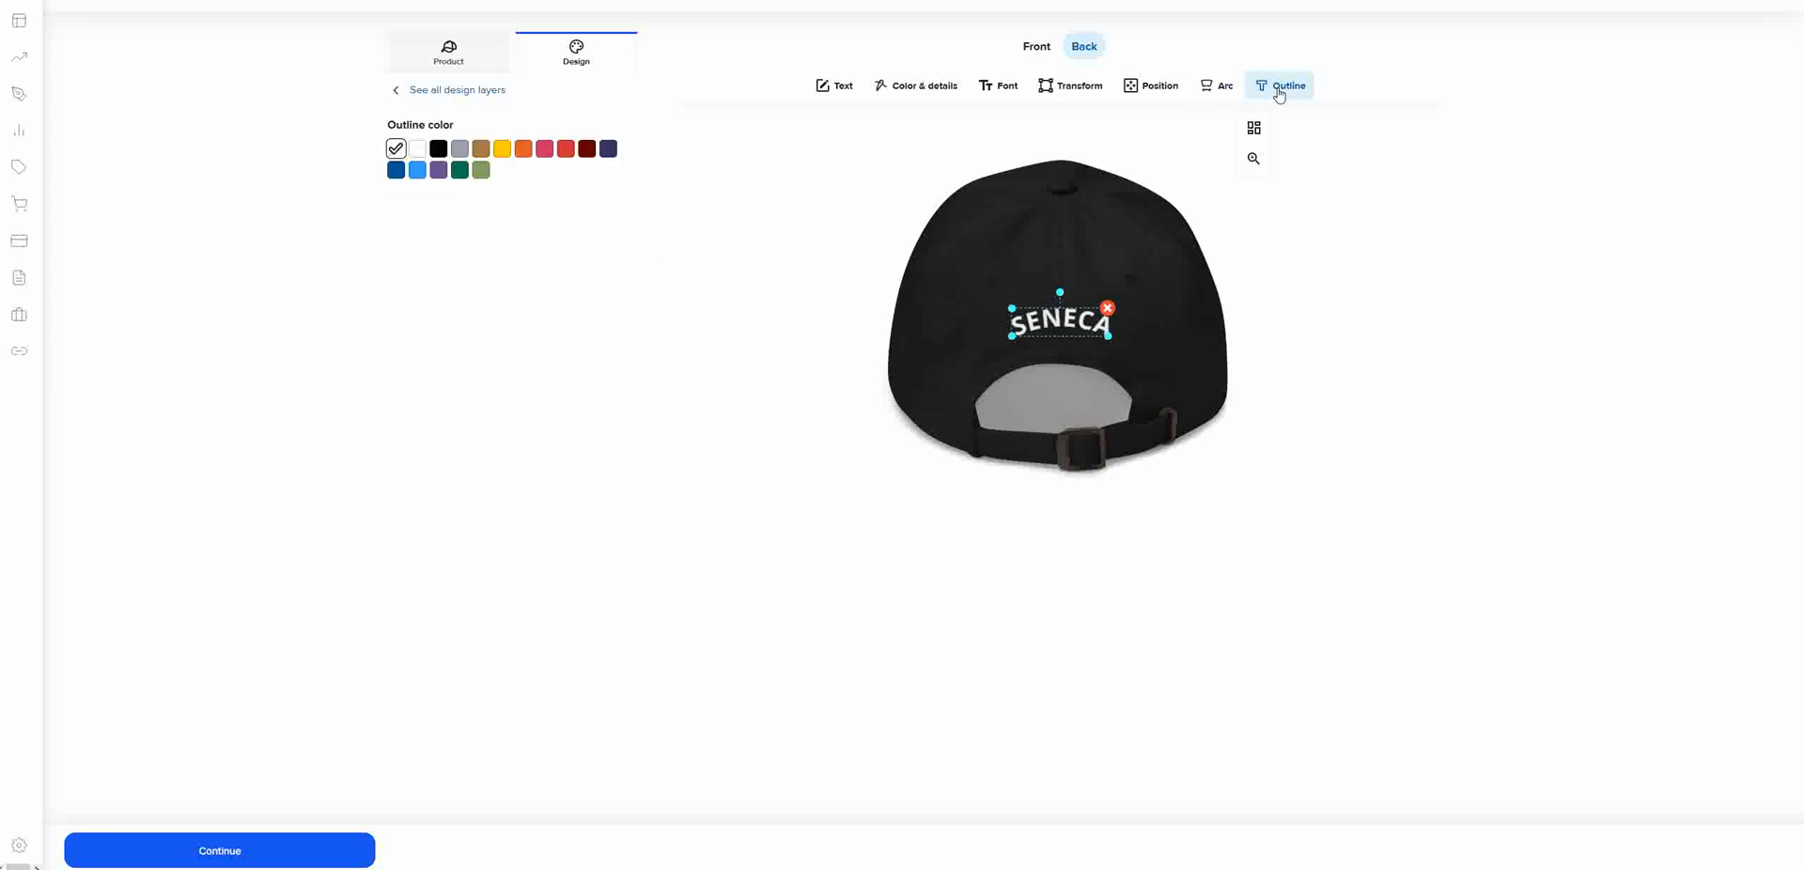
left_click(438, 148)
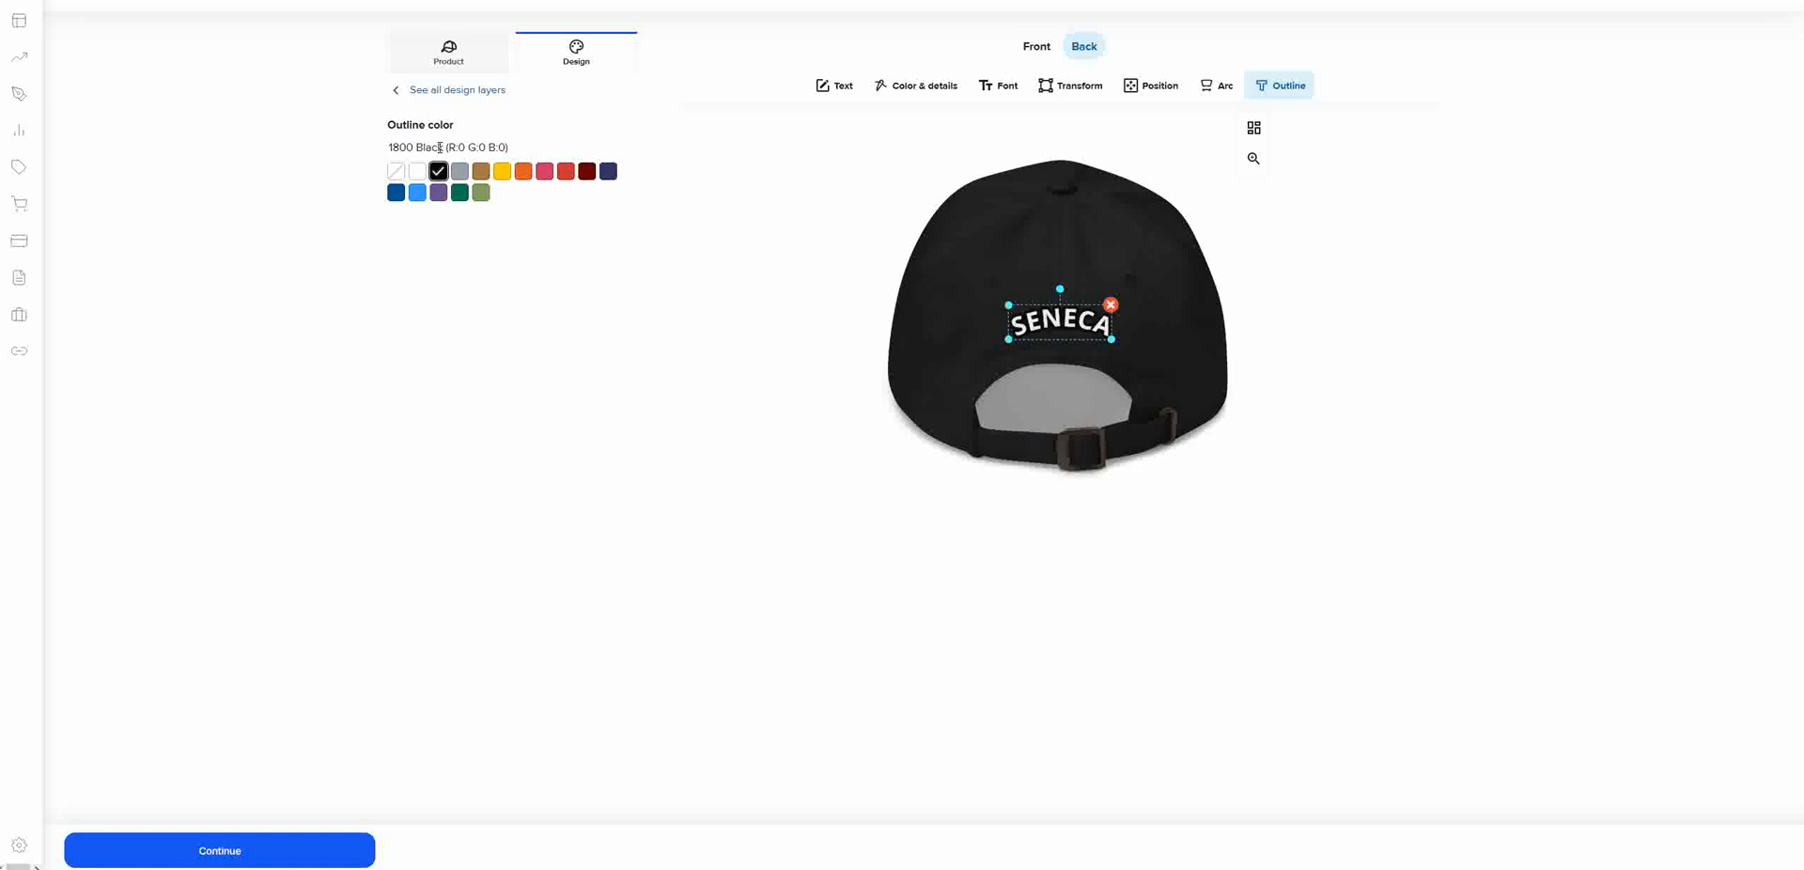
left_click(545, 173)
left_click(566, 173)
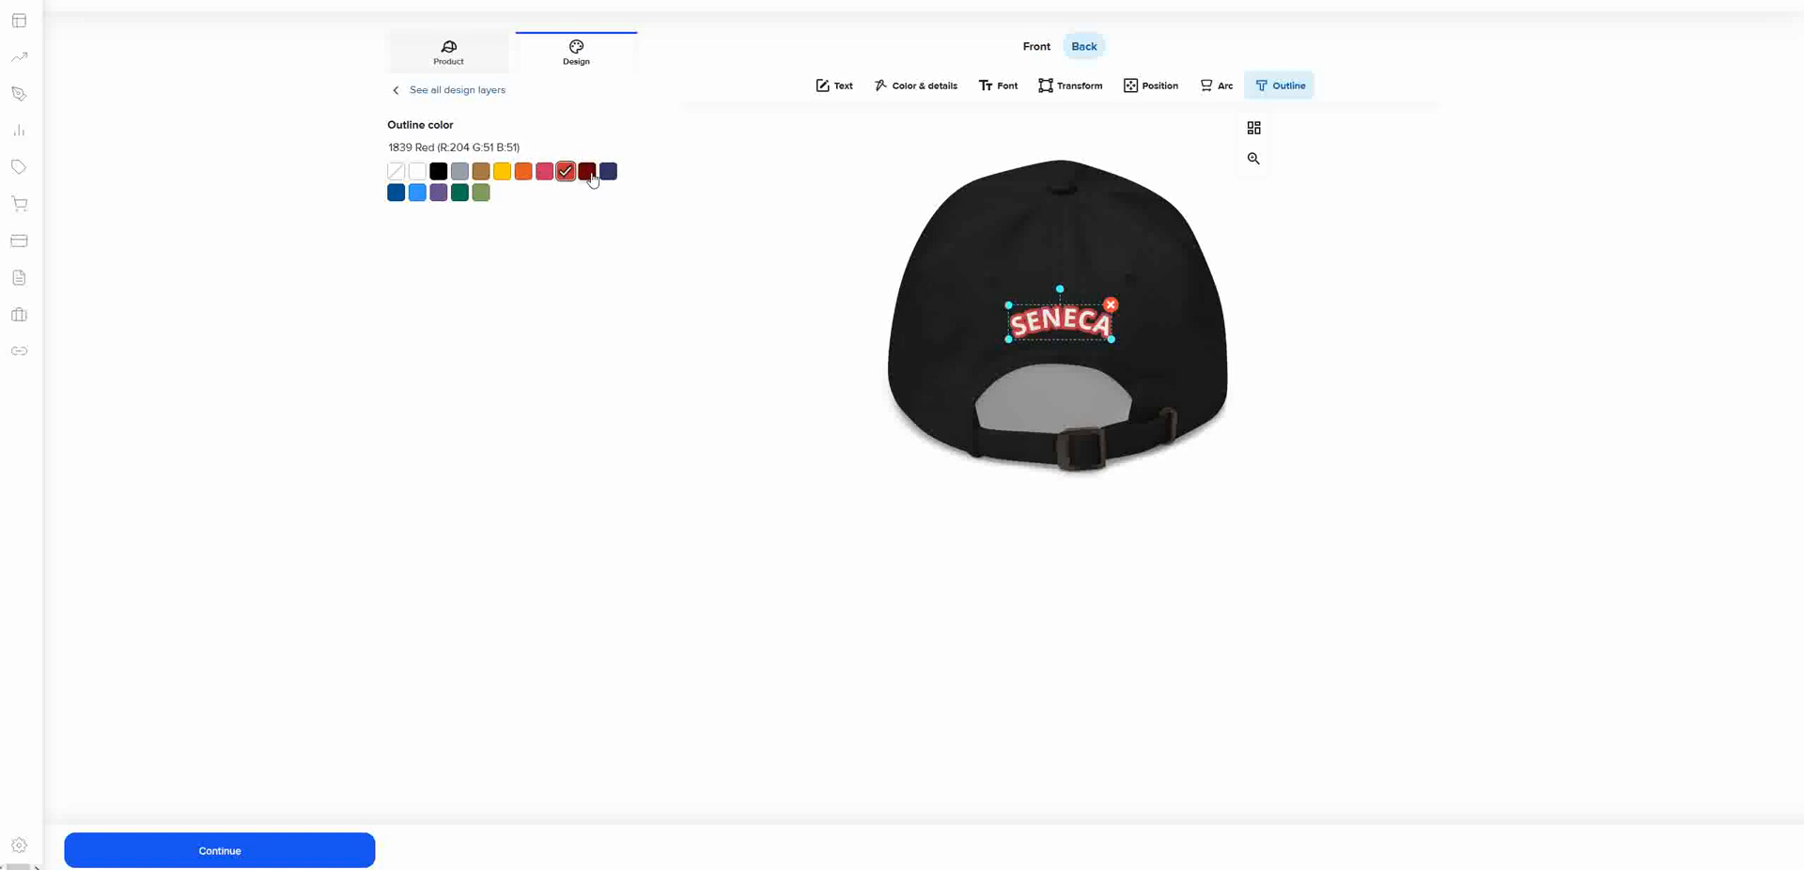
left_click(586, 172)
left_click(608, 174)
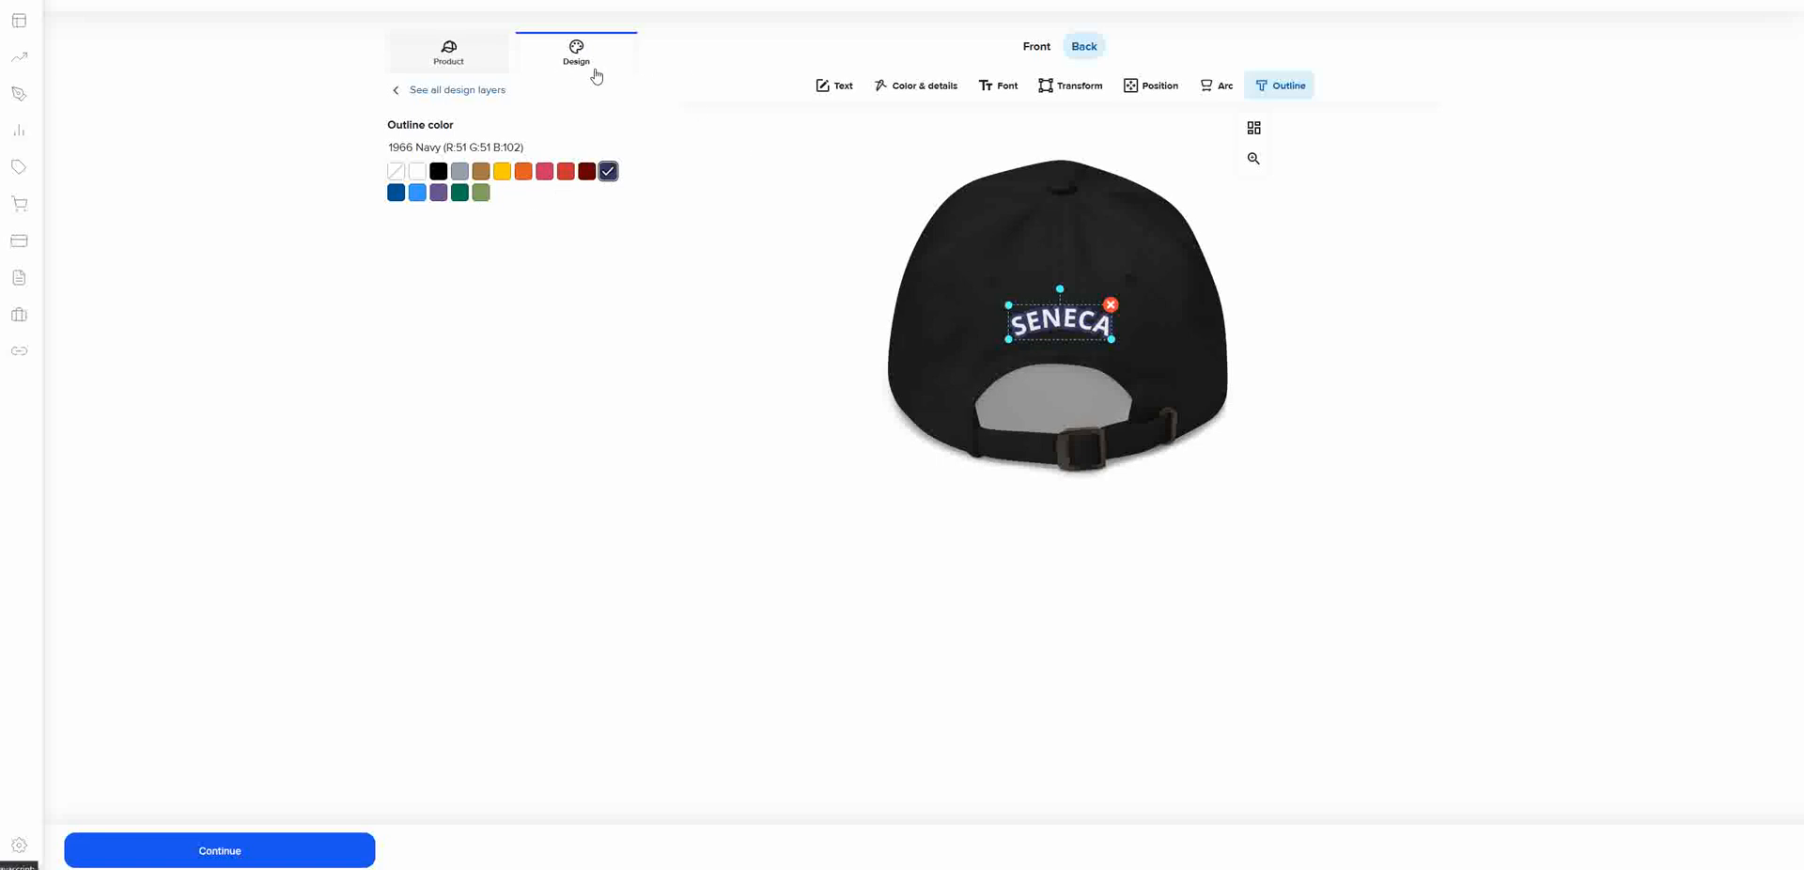
- Switch to the front of the cap and search the clipart library for GREECE
left_click(1035, 54)
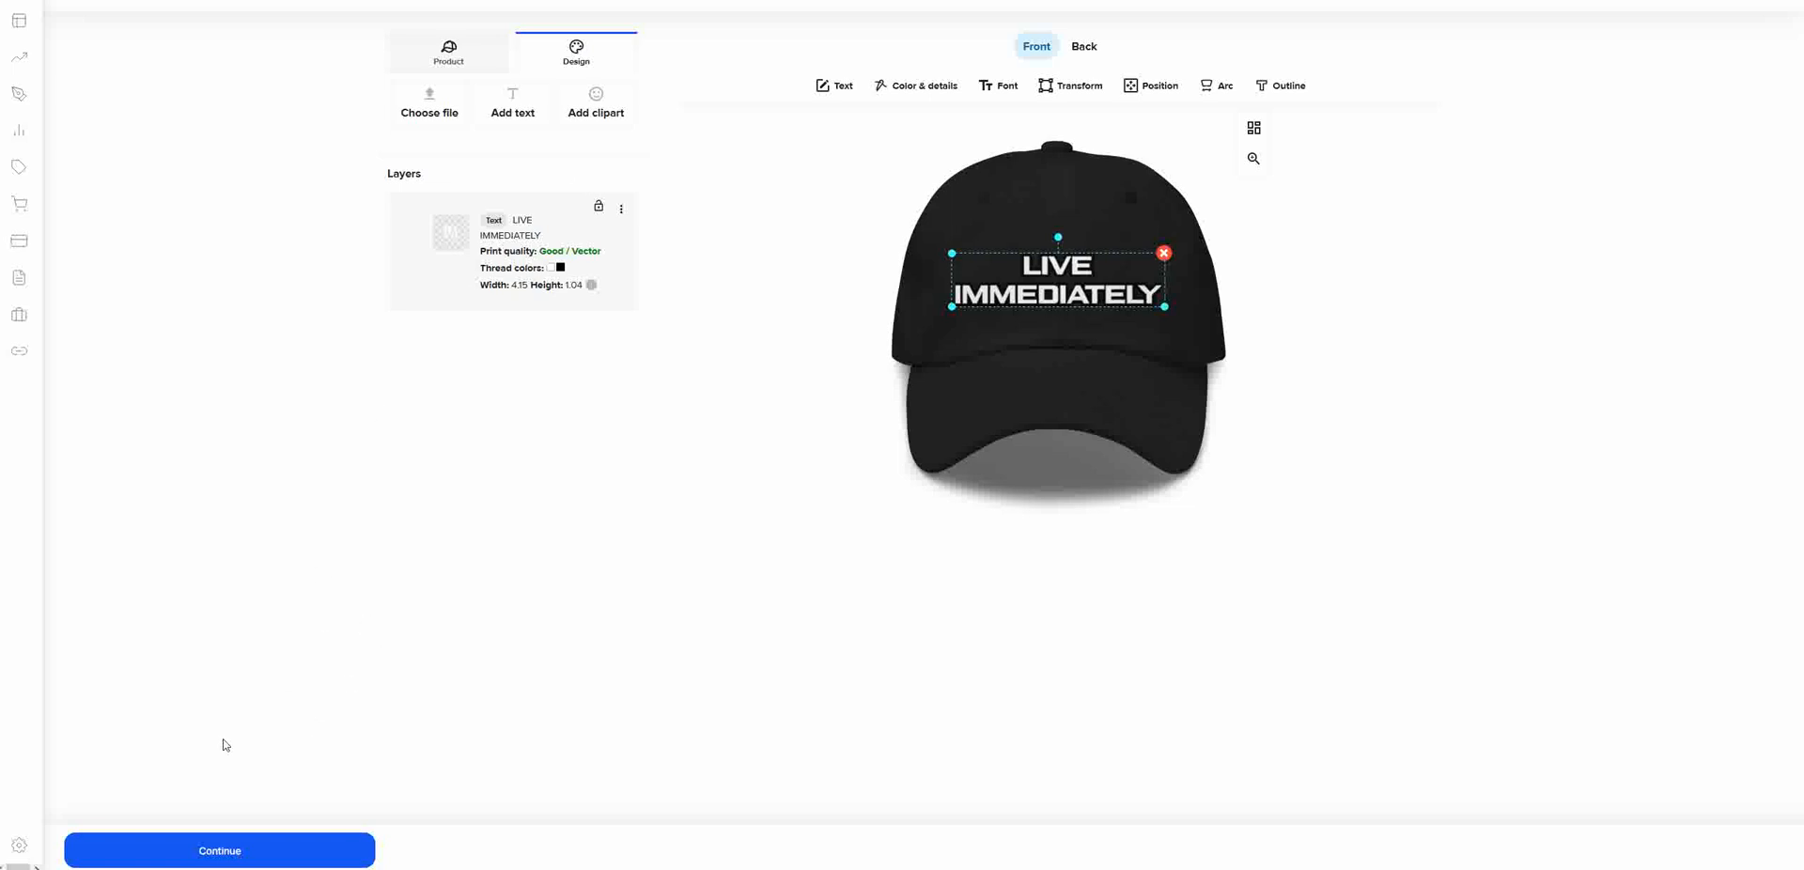
left_click(600, 113)
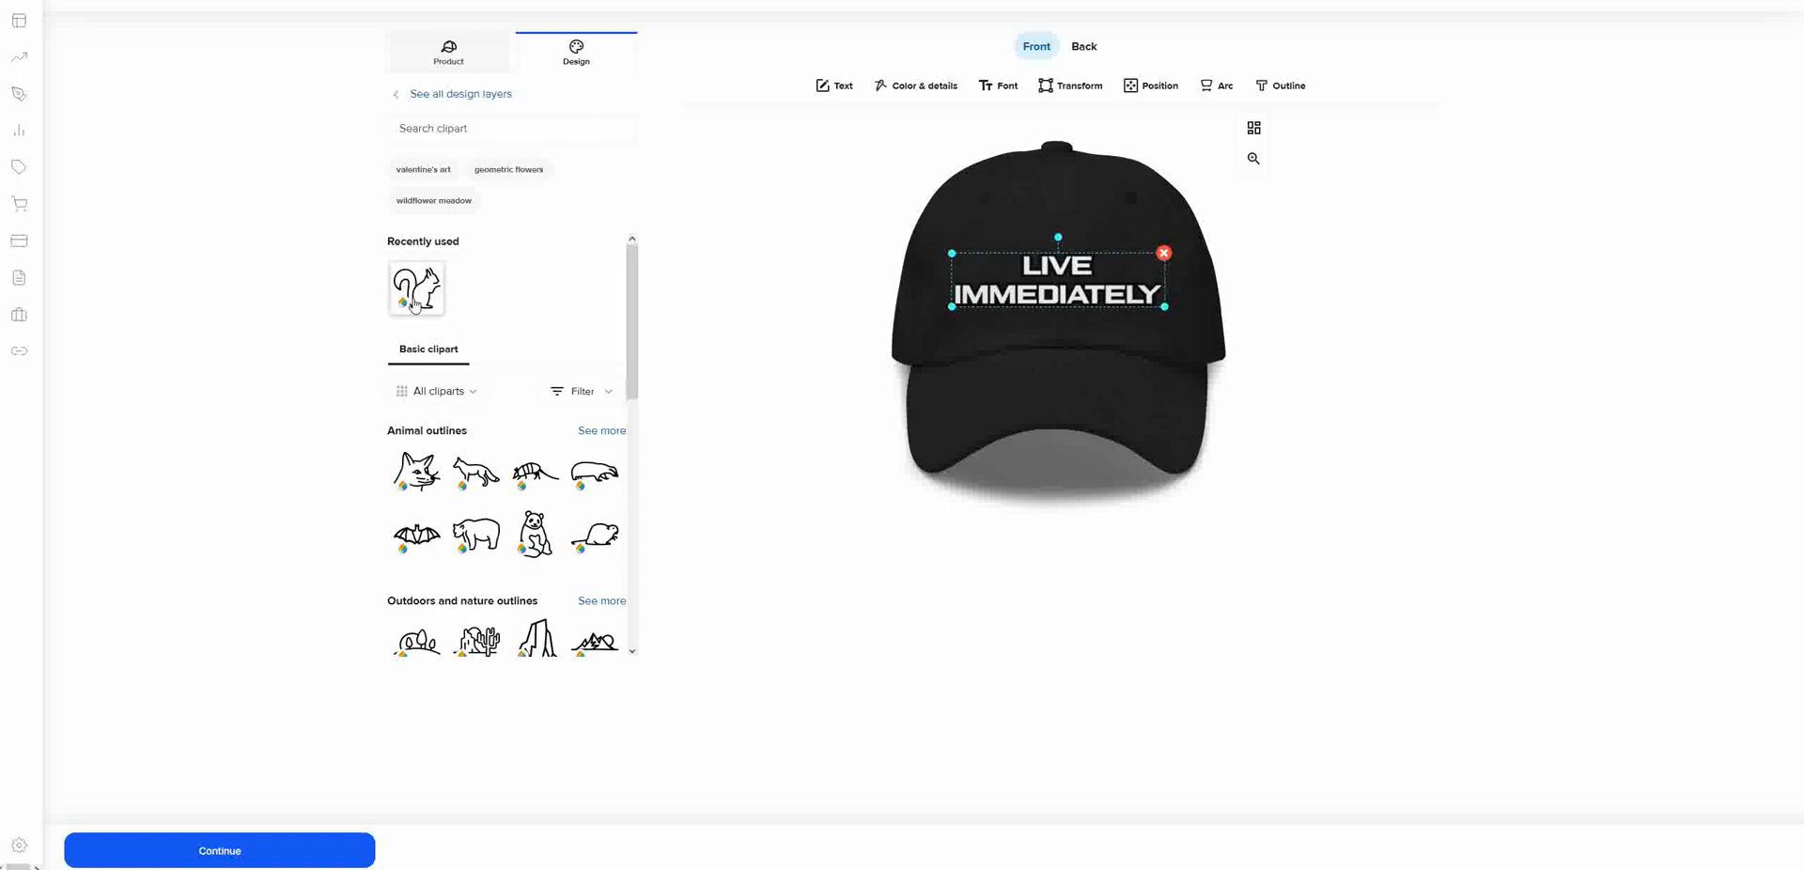
scroll(414, 306, "down", 5)
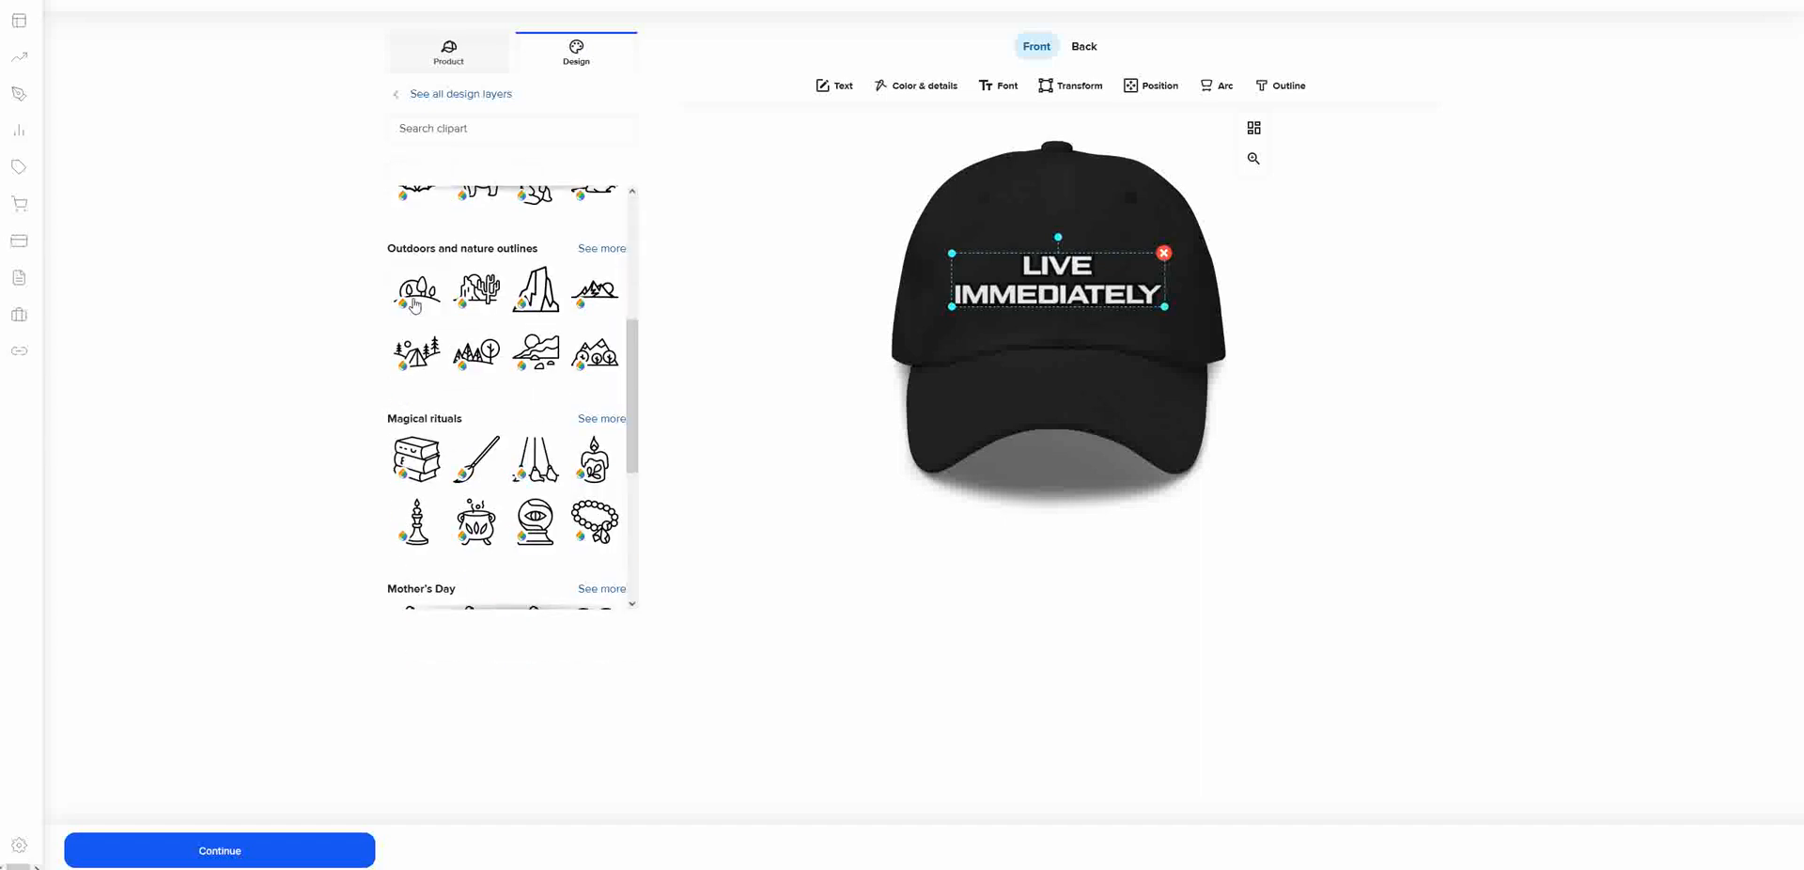
scroll(441, 272, "up", 5)
left_click(471, 135)
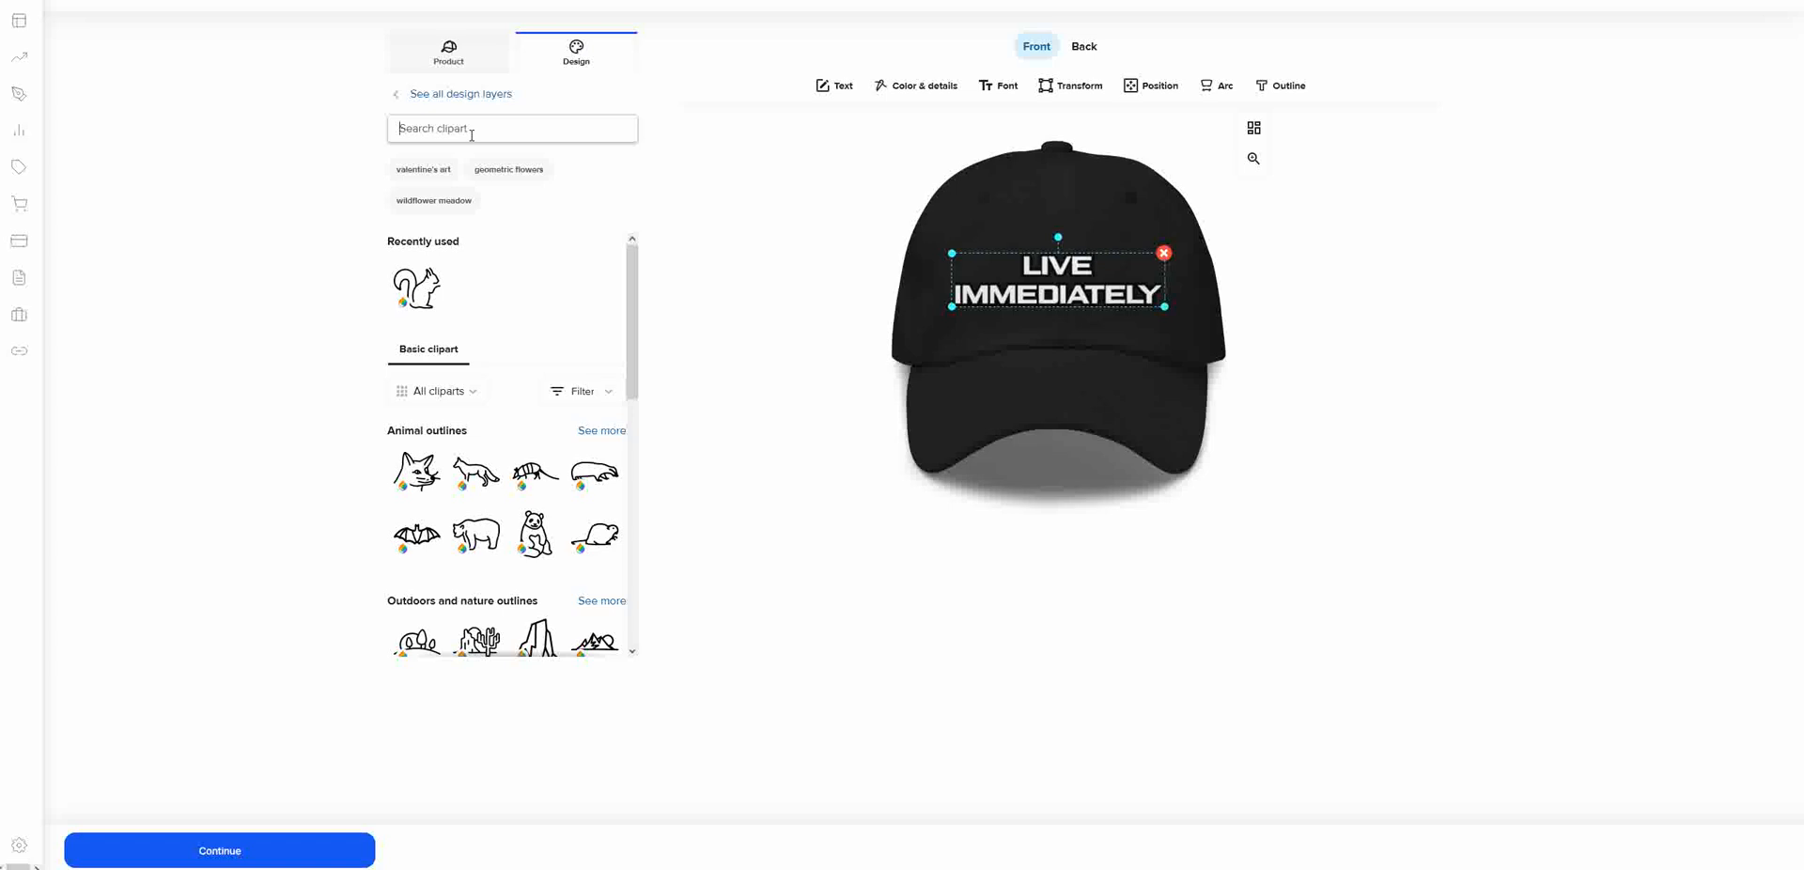
type("GREEC")
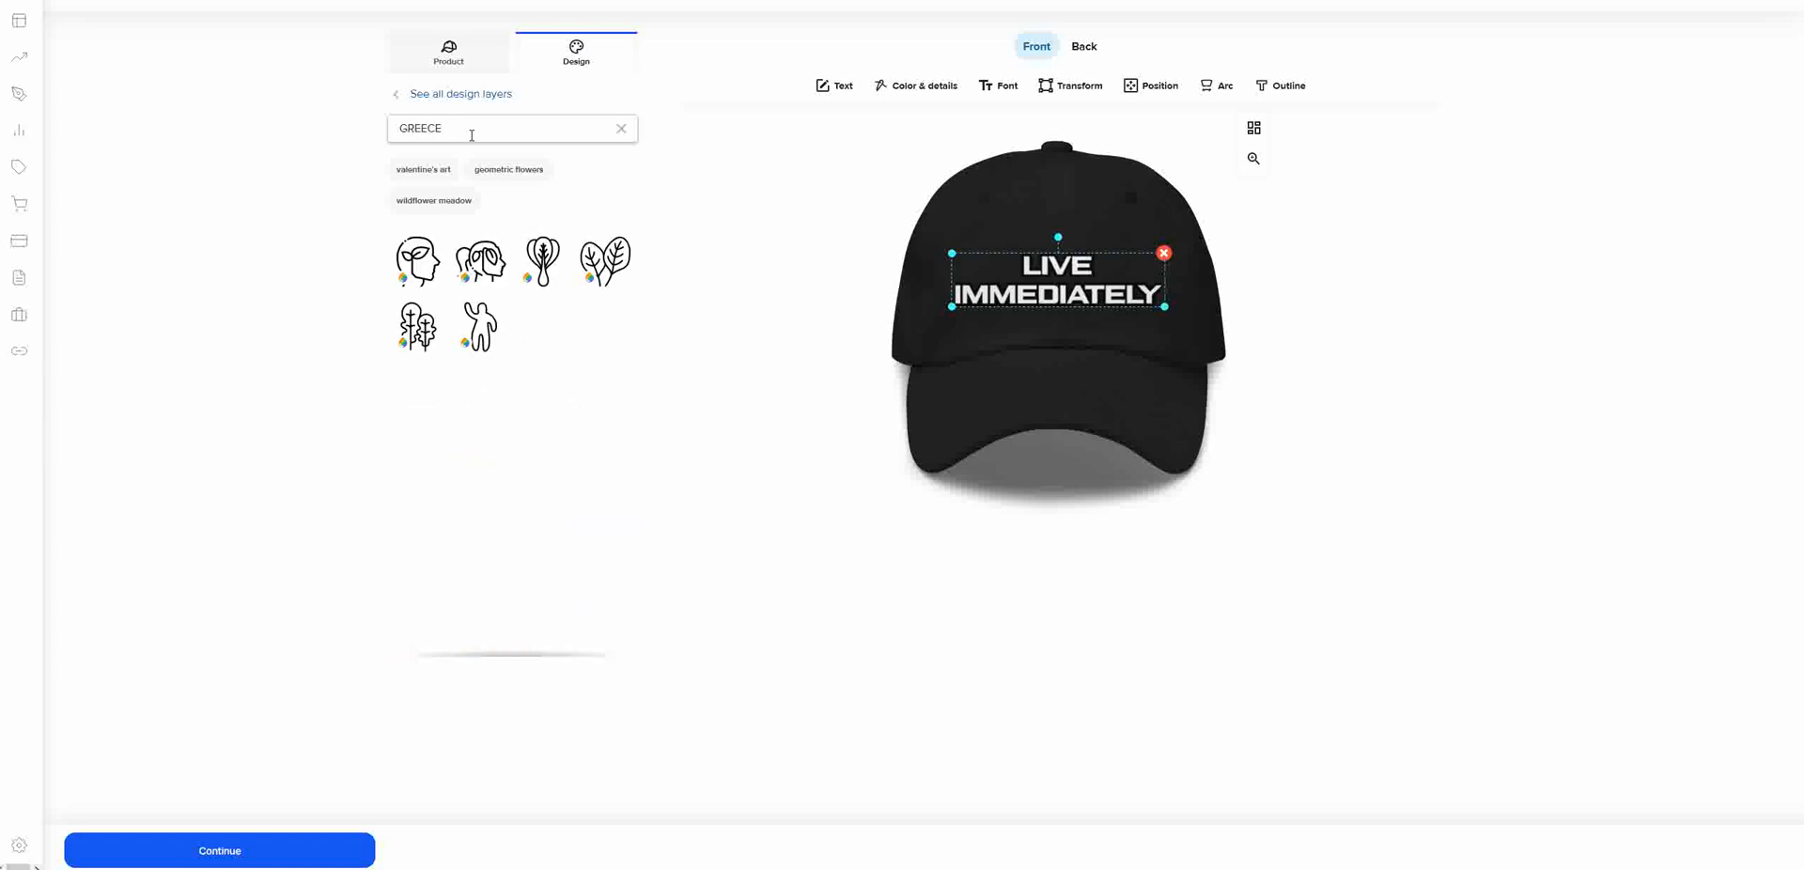
type("E")
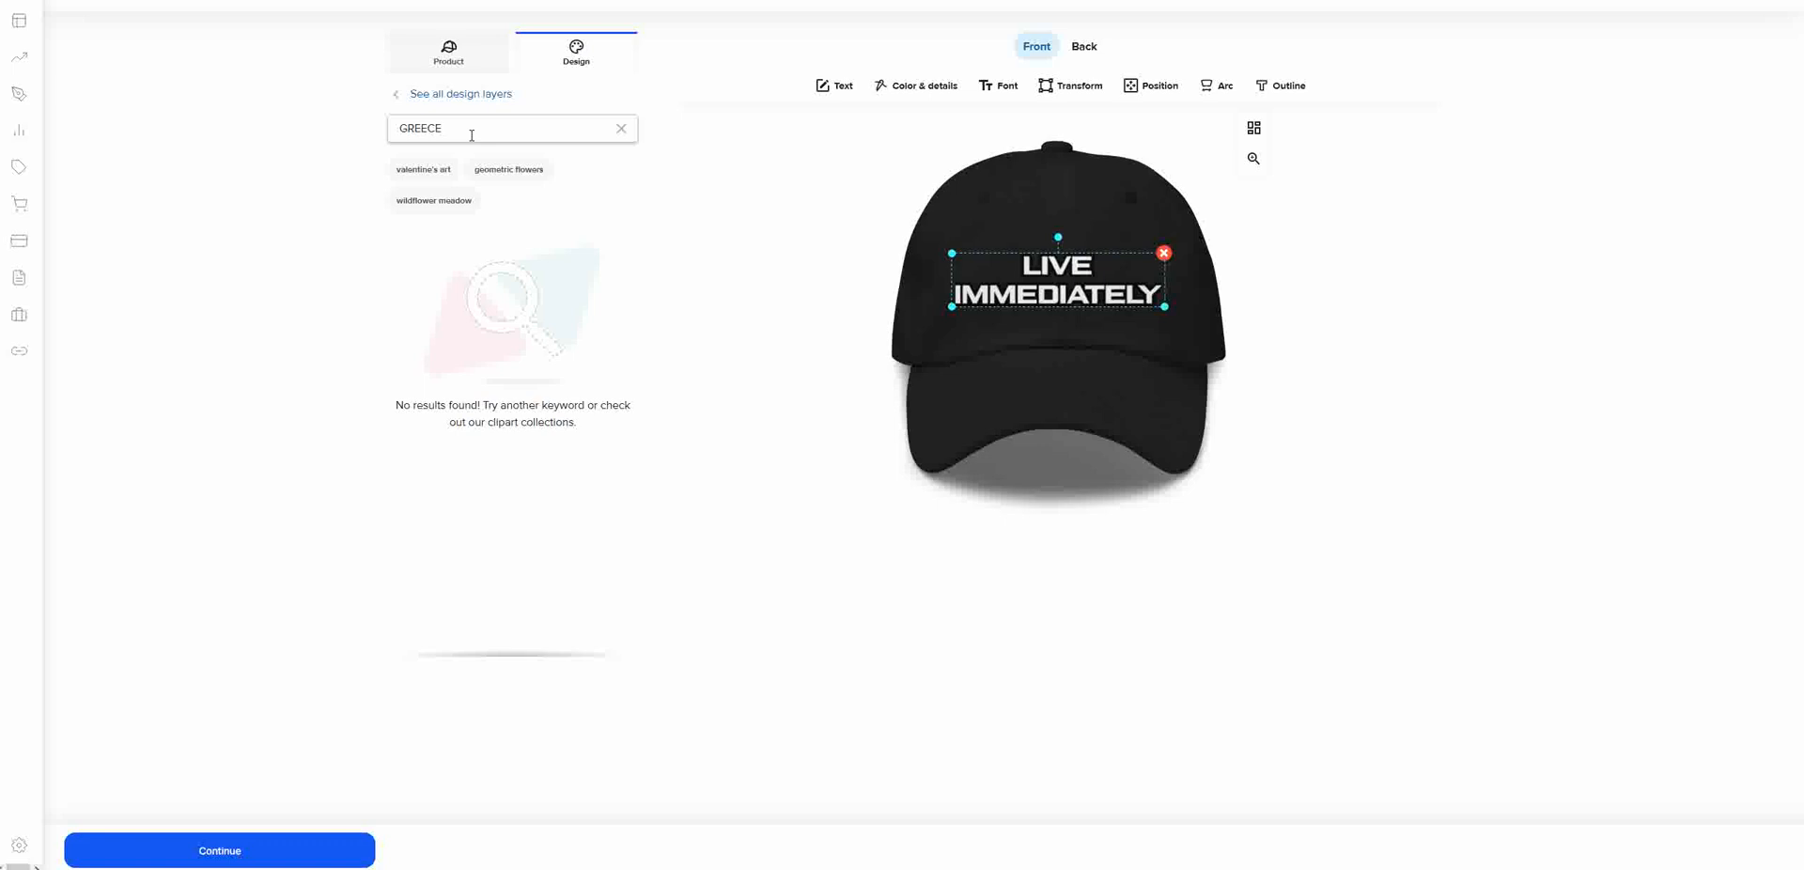
- Search the clipart library for COLUMN and RUIN, and clear the search
key("BackSpace")
key("BackSpace")
key("BackSpace")
key("BackSpace")
key("BackSpace")
type("COLUMN")
key("BackSpace")
key("BackSpace")
key("BackSpace")
key("BackSpace")
key("BackSpace")
key("BackSpace")
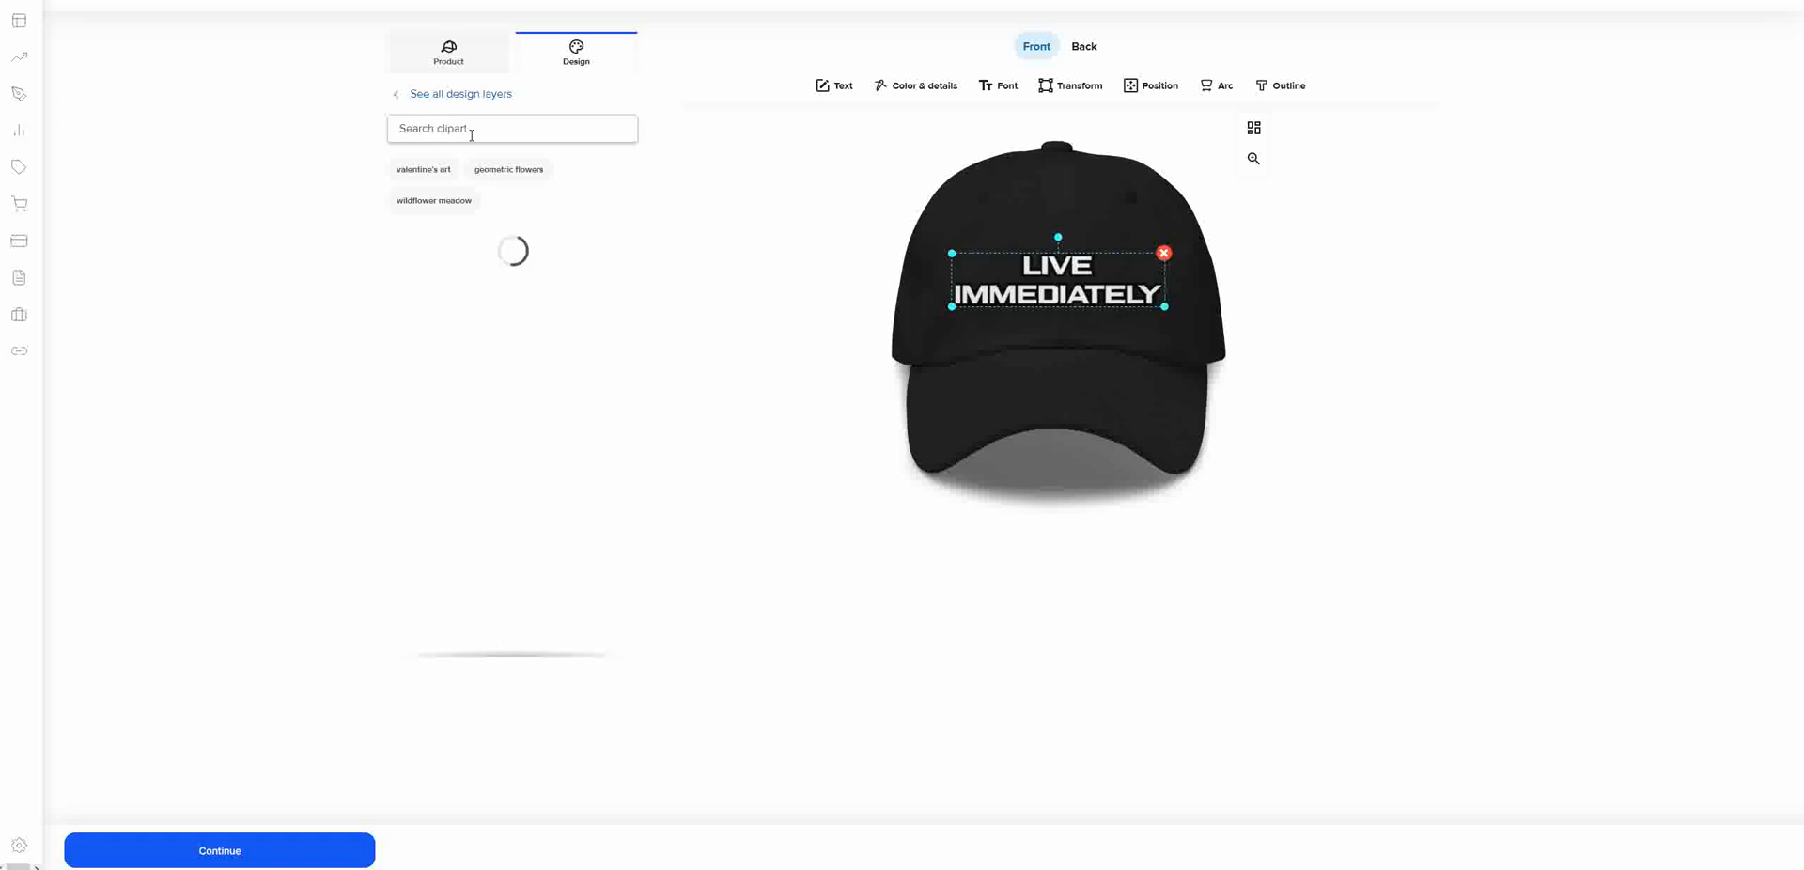
type("RUIN")
key("BackSpace")
key("BackSpace")
key("BackSpace")
key("BackSpace")
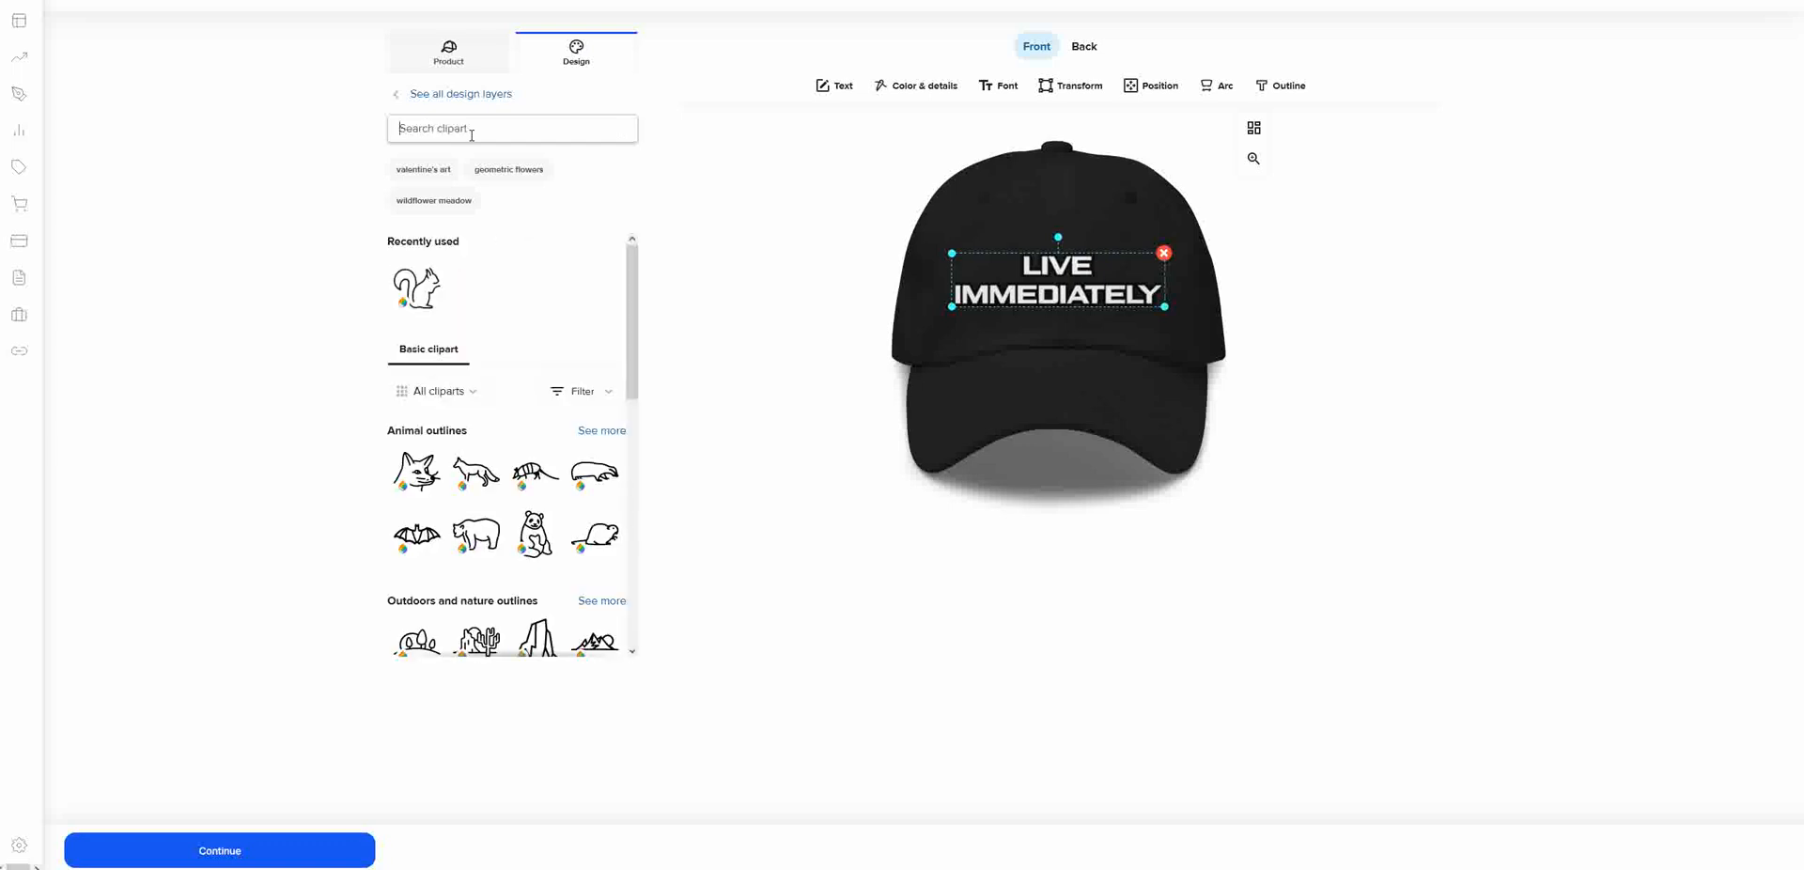
- Browse the basic clipart categories from outdoors and nature outlines through to holiday ornaments for a fitting graphic
scroll(475, 347, "down", 3)
scroll(483, 357, "down", 3)
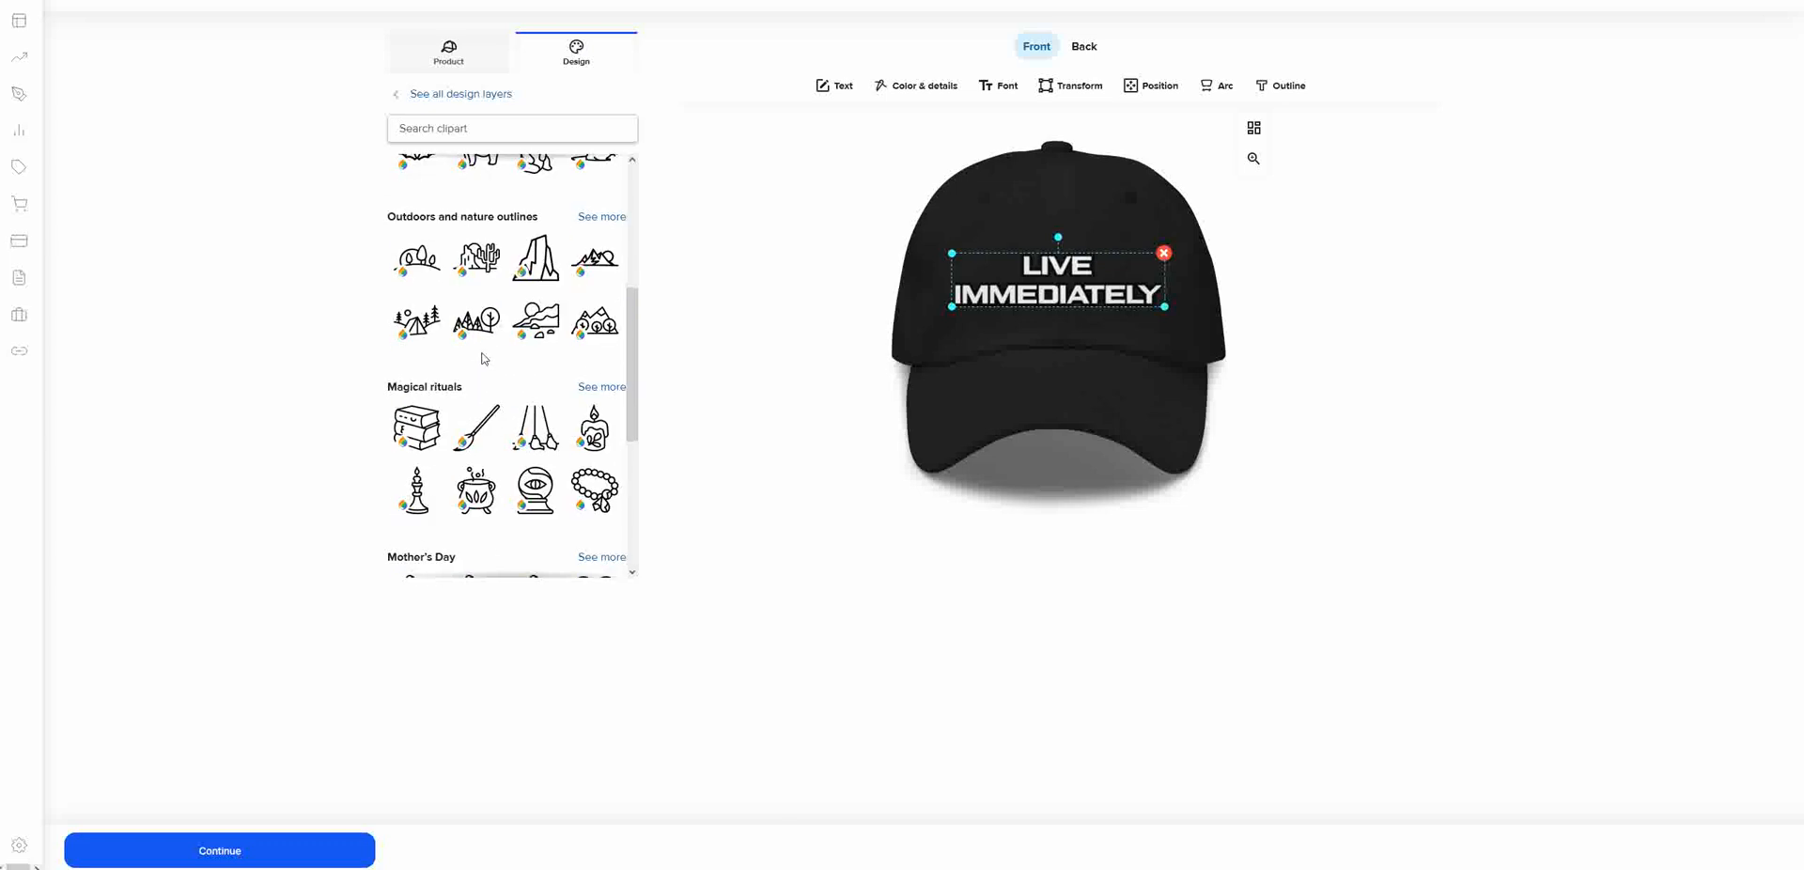
scroll(482, 358, "down", 4)
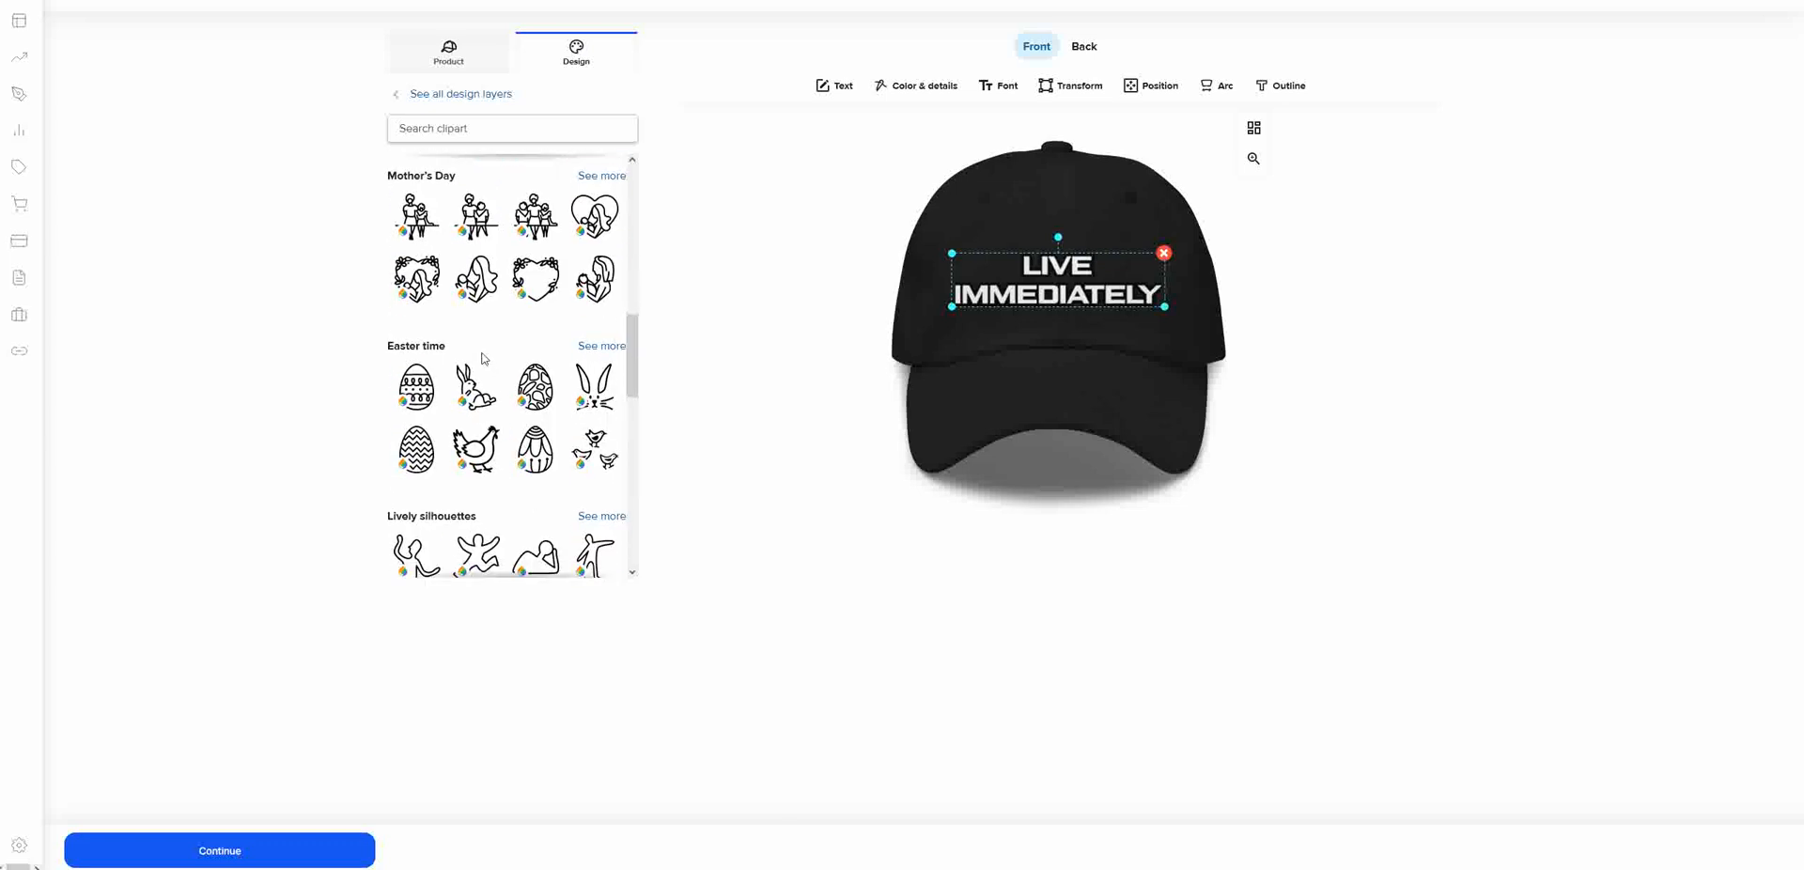
scroll(482, 358, "down", 4)
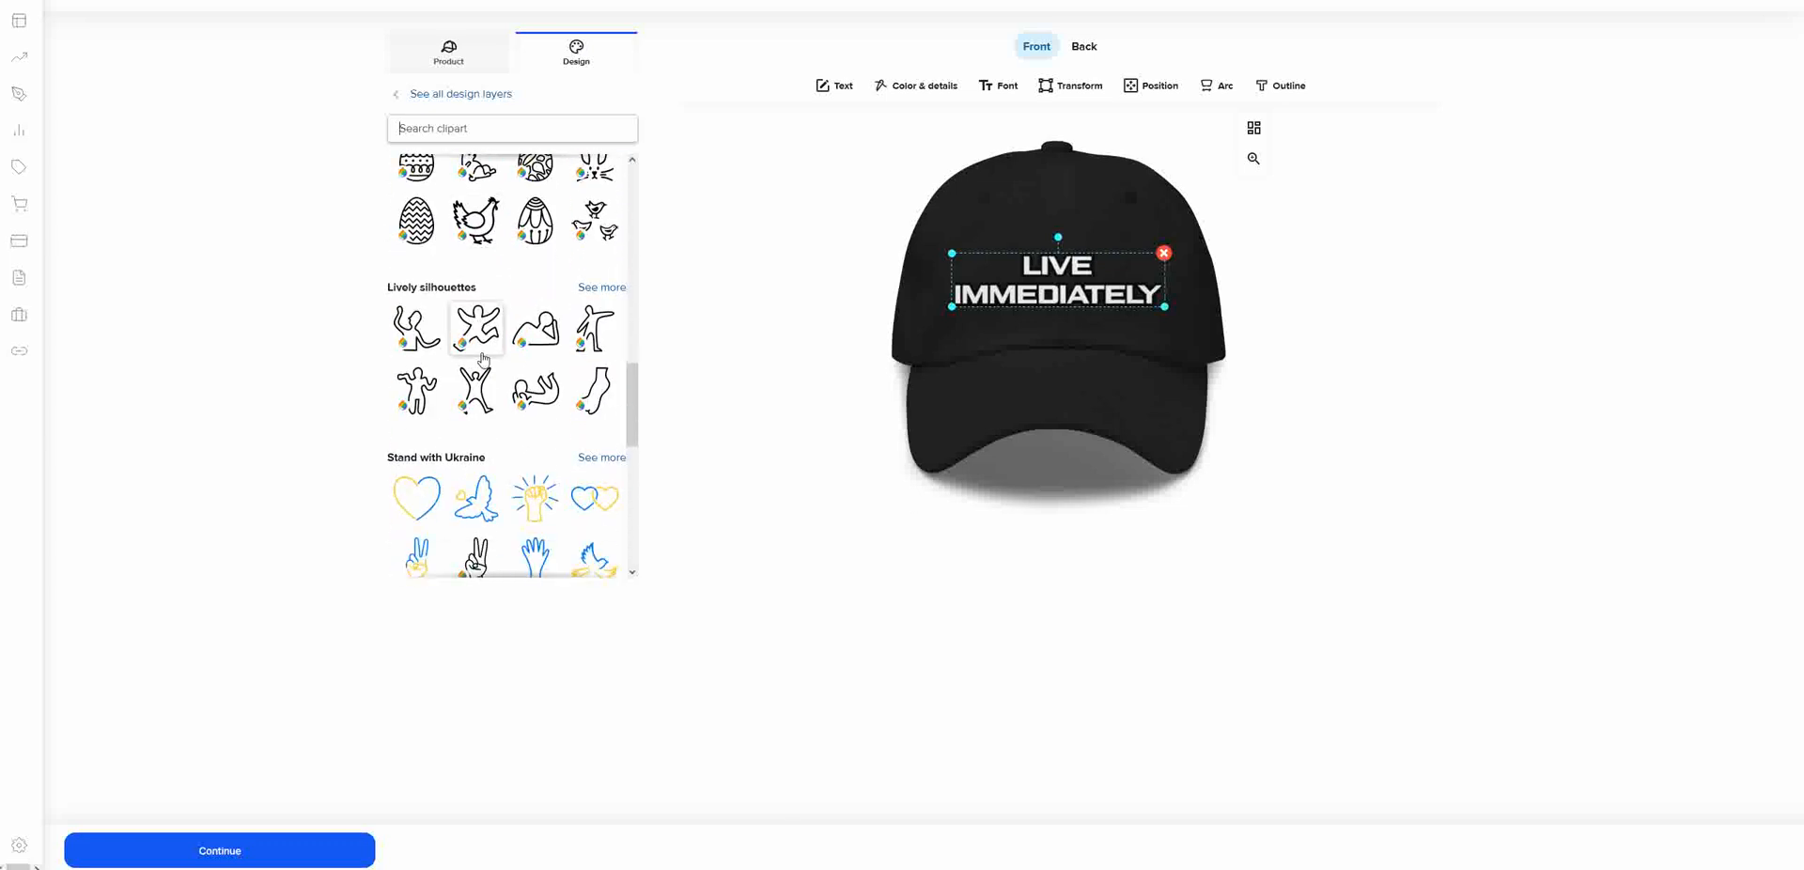
scroll(483, 357, "down", 4)
scroll(483, 358, "up", 2)
scroll(483, 358, "down", 3)
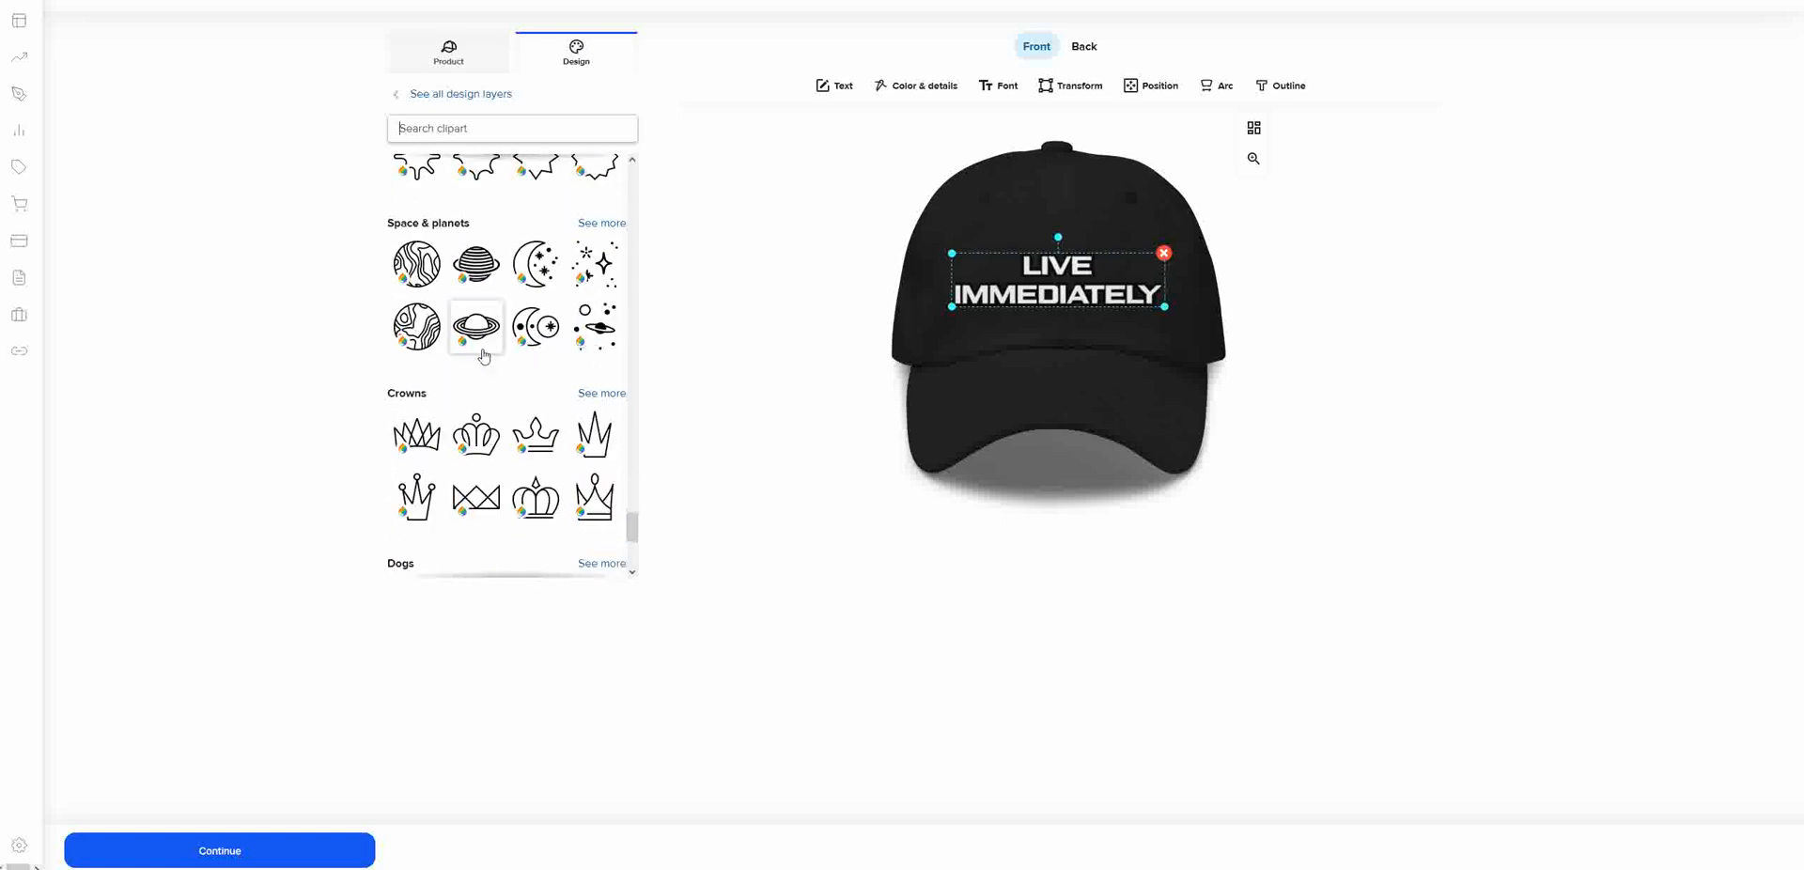
scroll(483, 355, "down", 8)
scroll(483, 355, "down", 10)
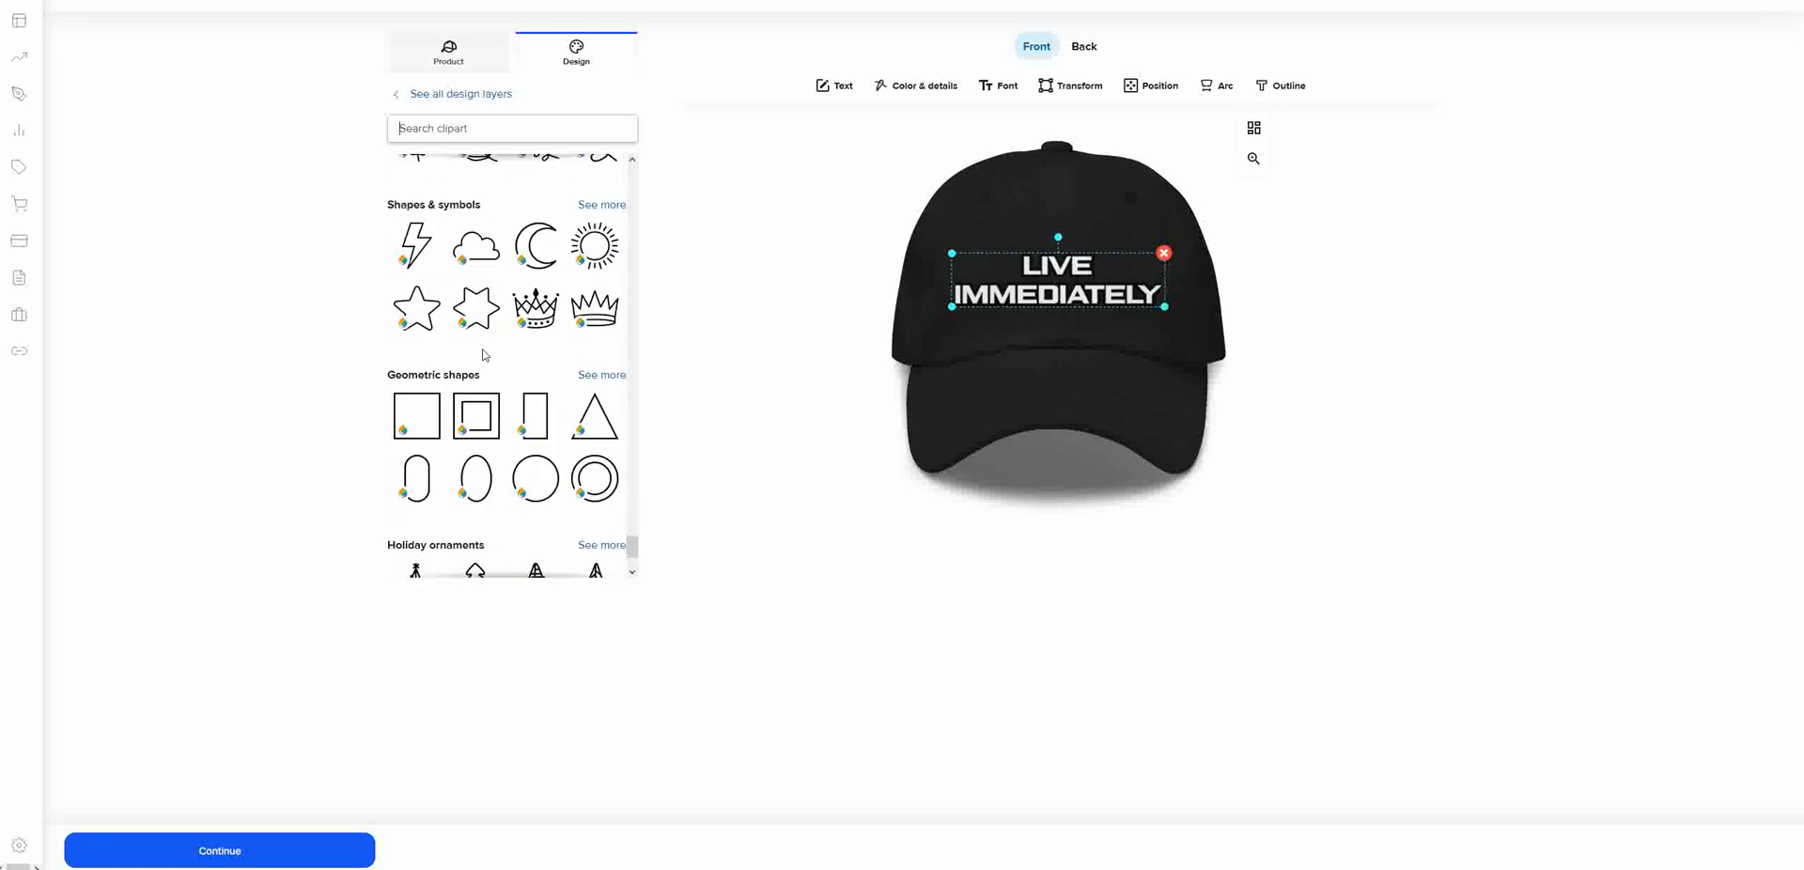
scroll(483, 354, "down", 1)
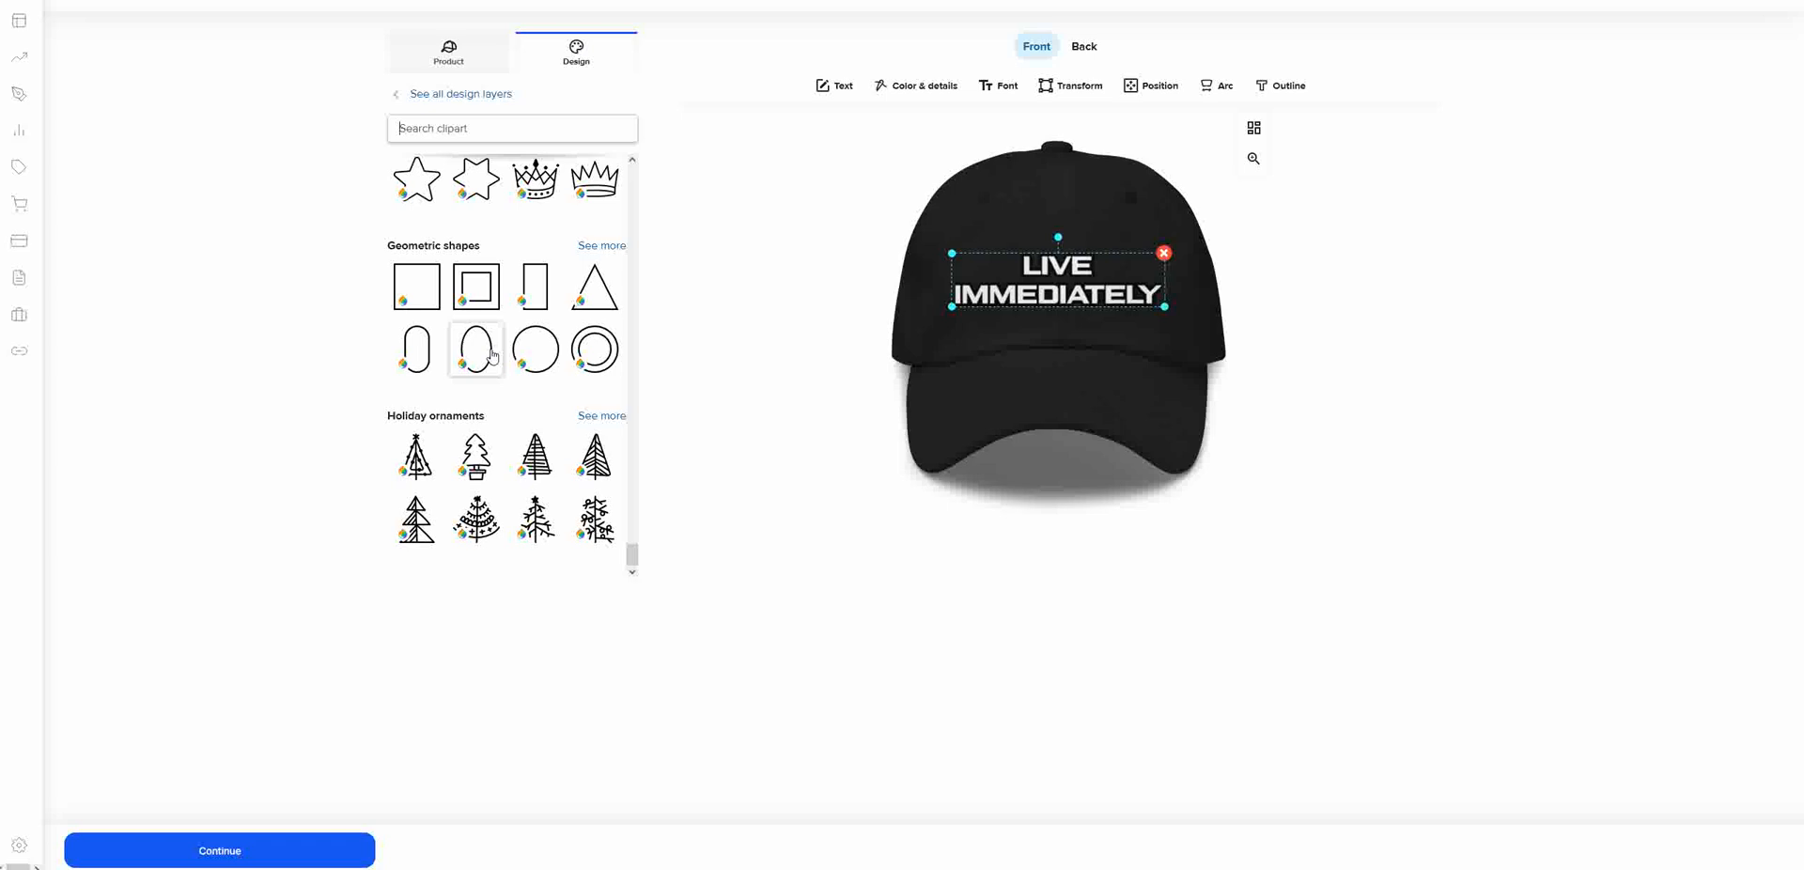
left_click_drag(633, 556, 603, 153)
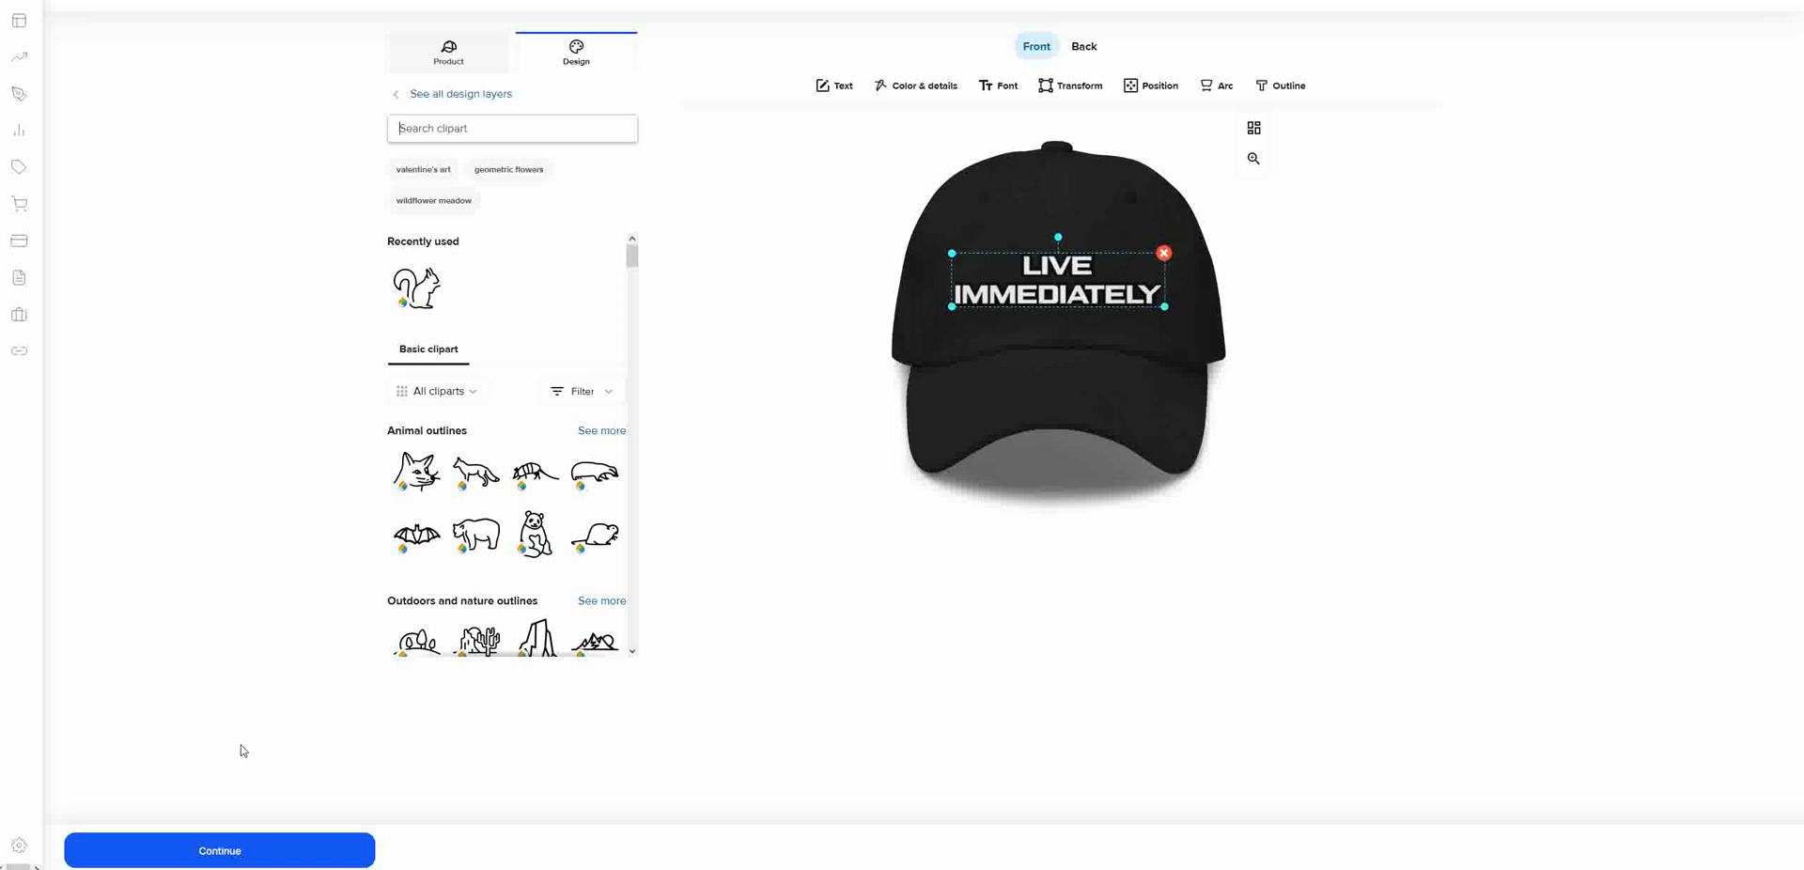
- Remove the outline from the LIVE IMMEDIATELY text and try to continue to the listing details
left_click(262, 853)
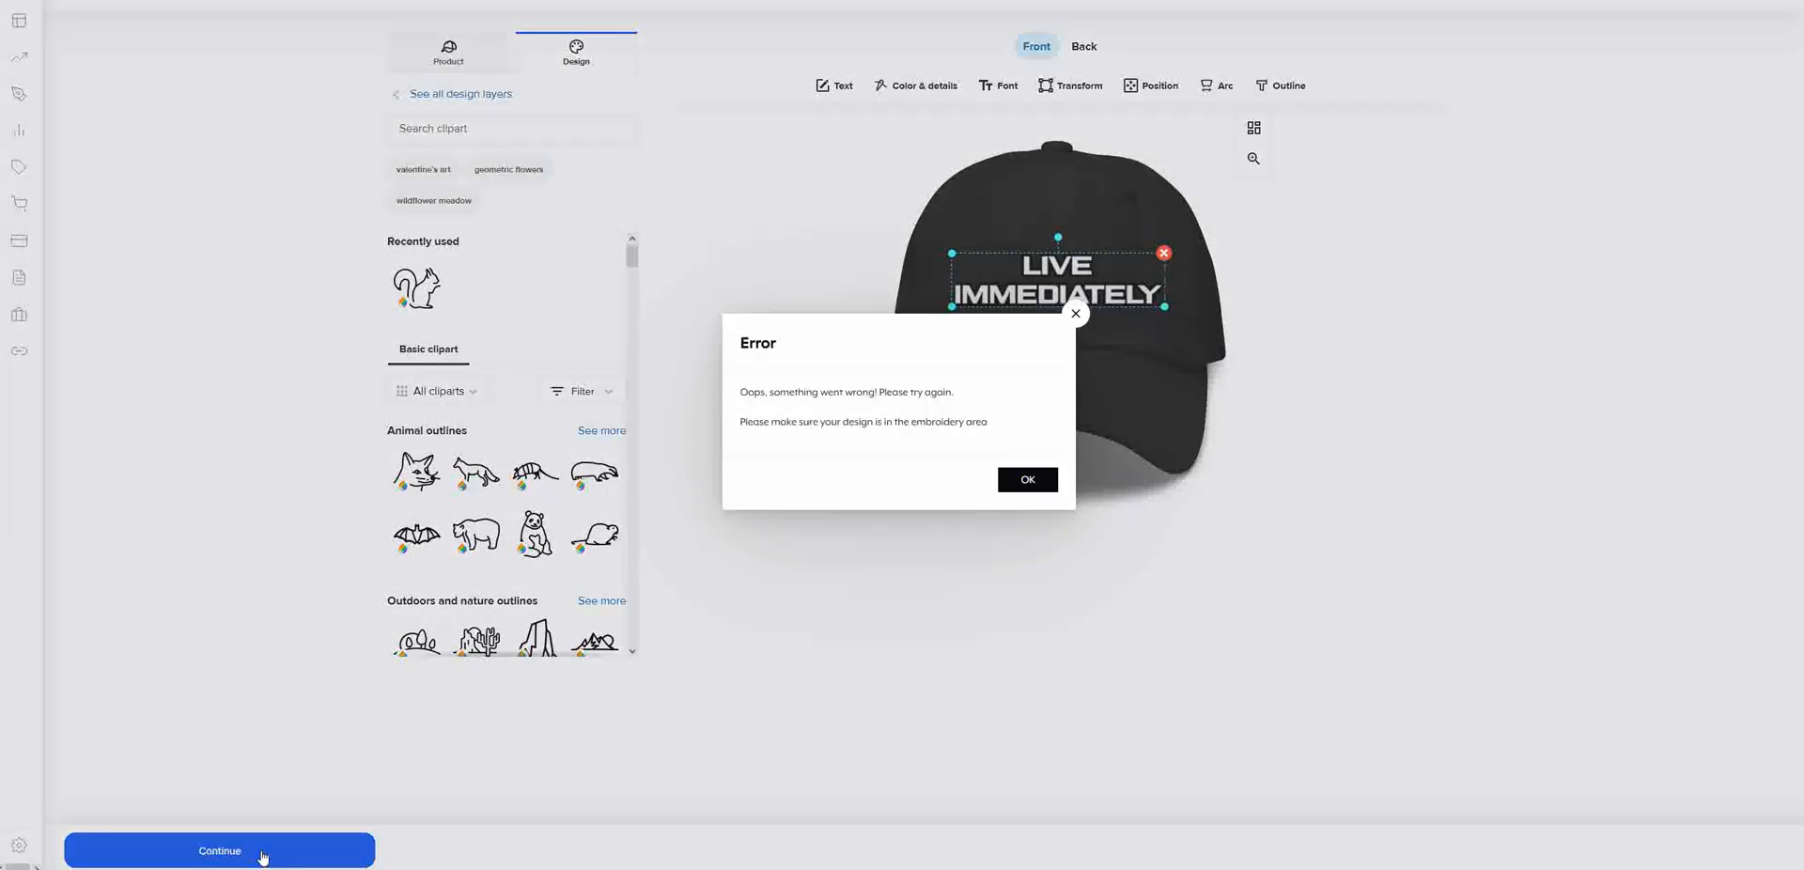
left_click(1043, 484)
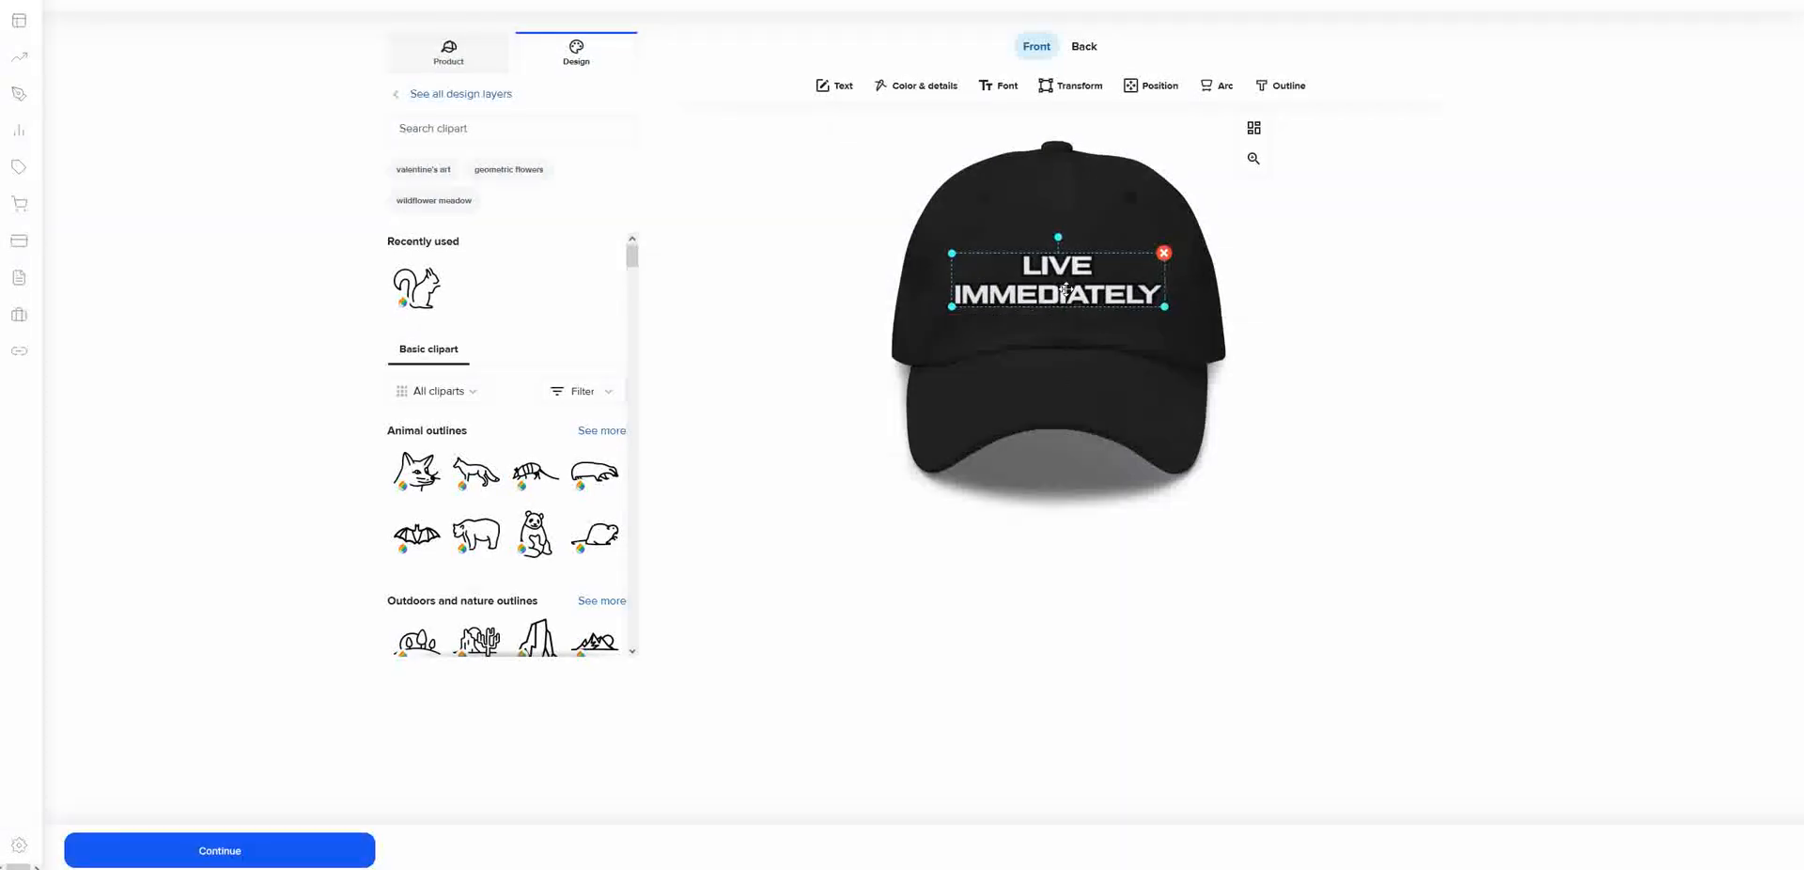
left_click(1293, 94)
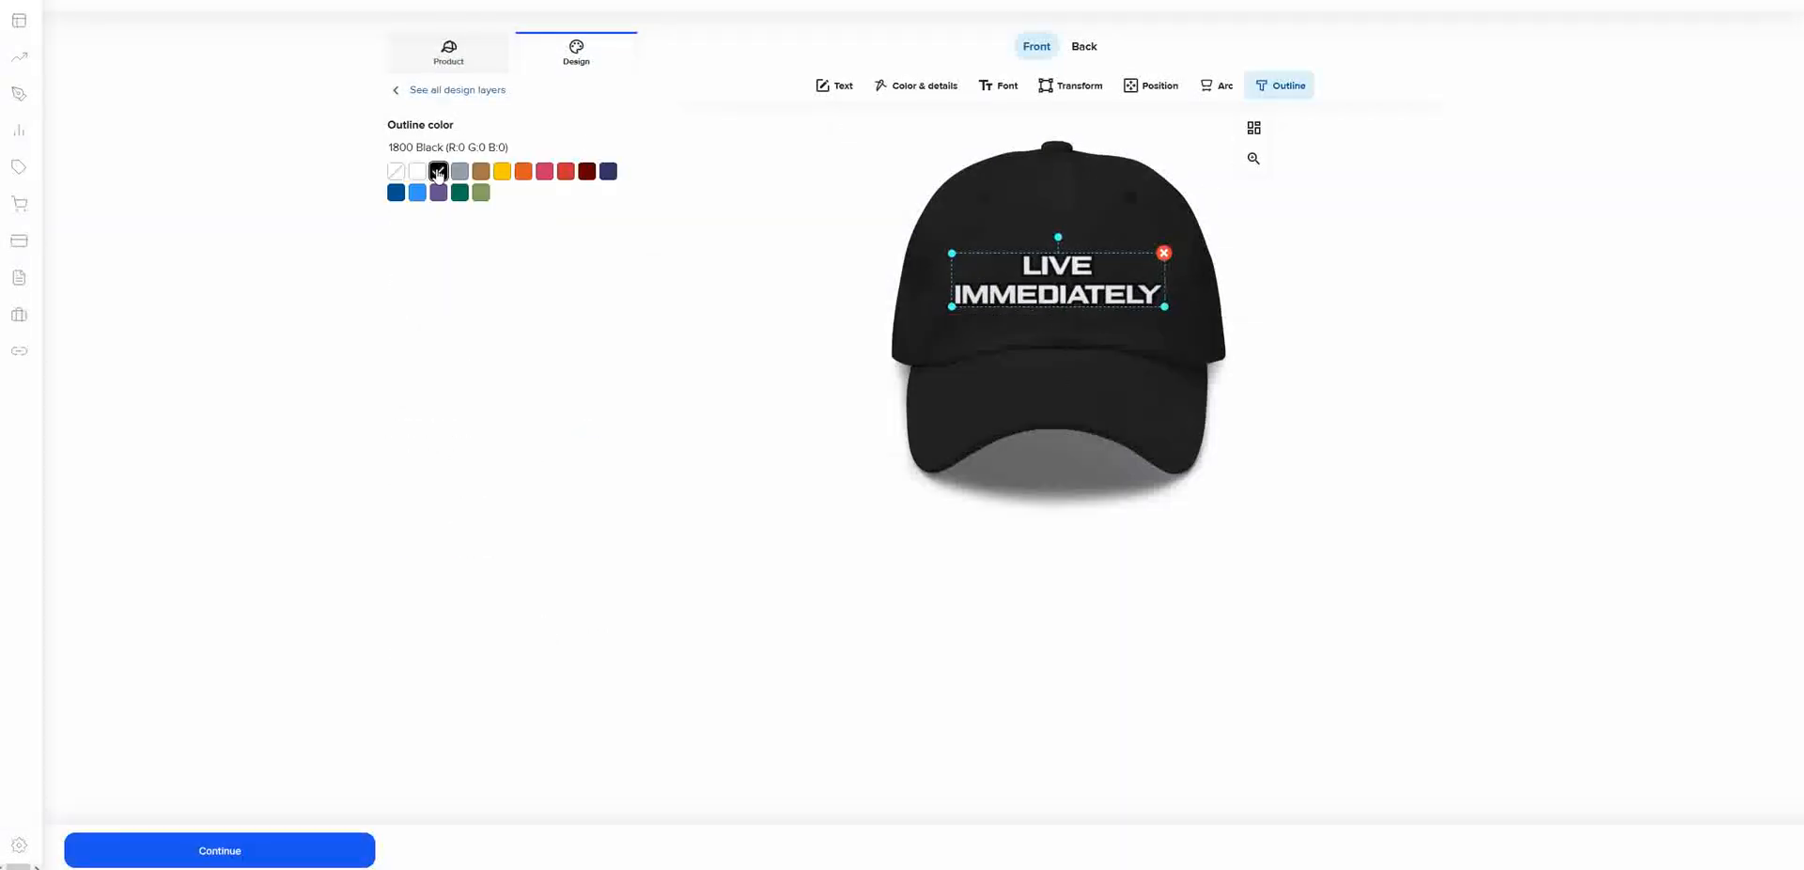
left_click(398, 174)
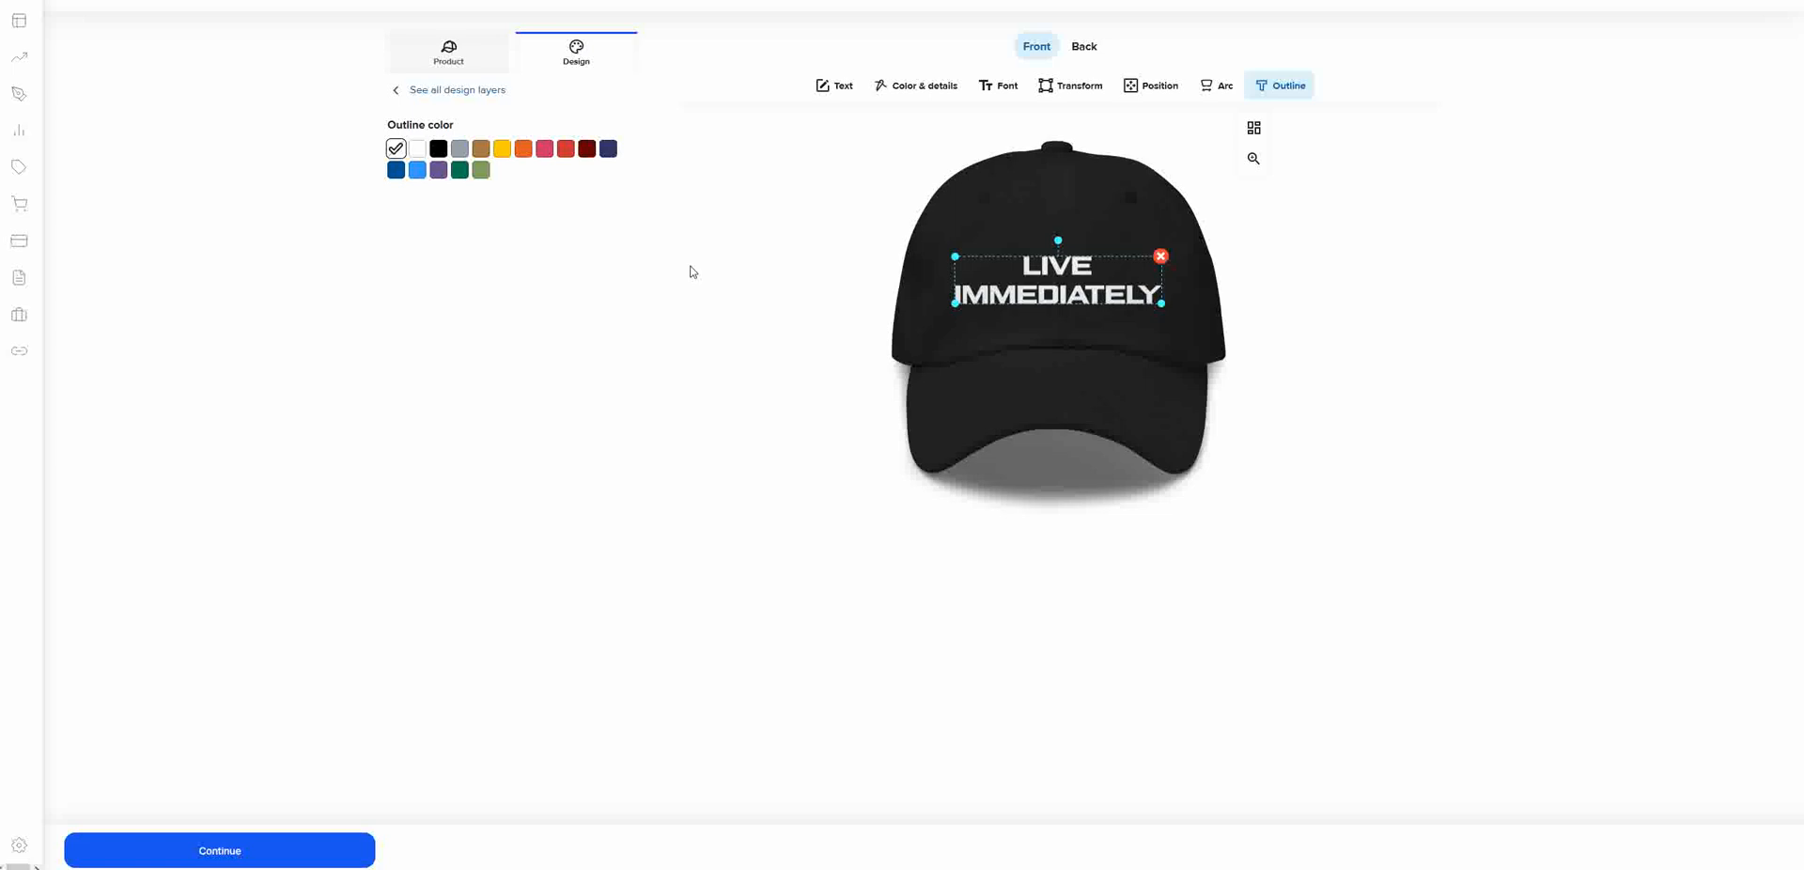
left_click(254, 849)
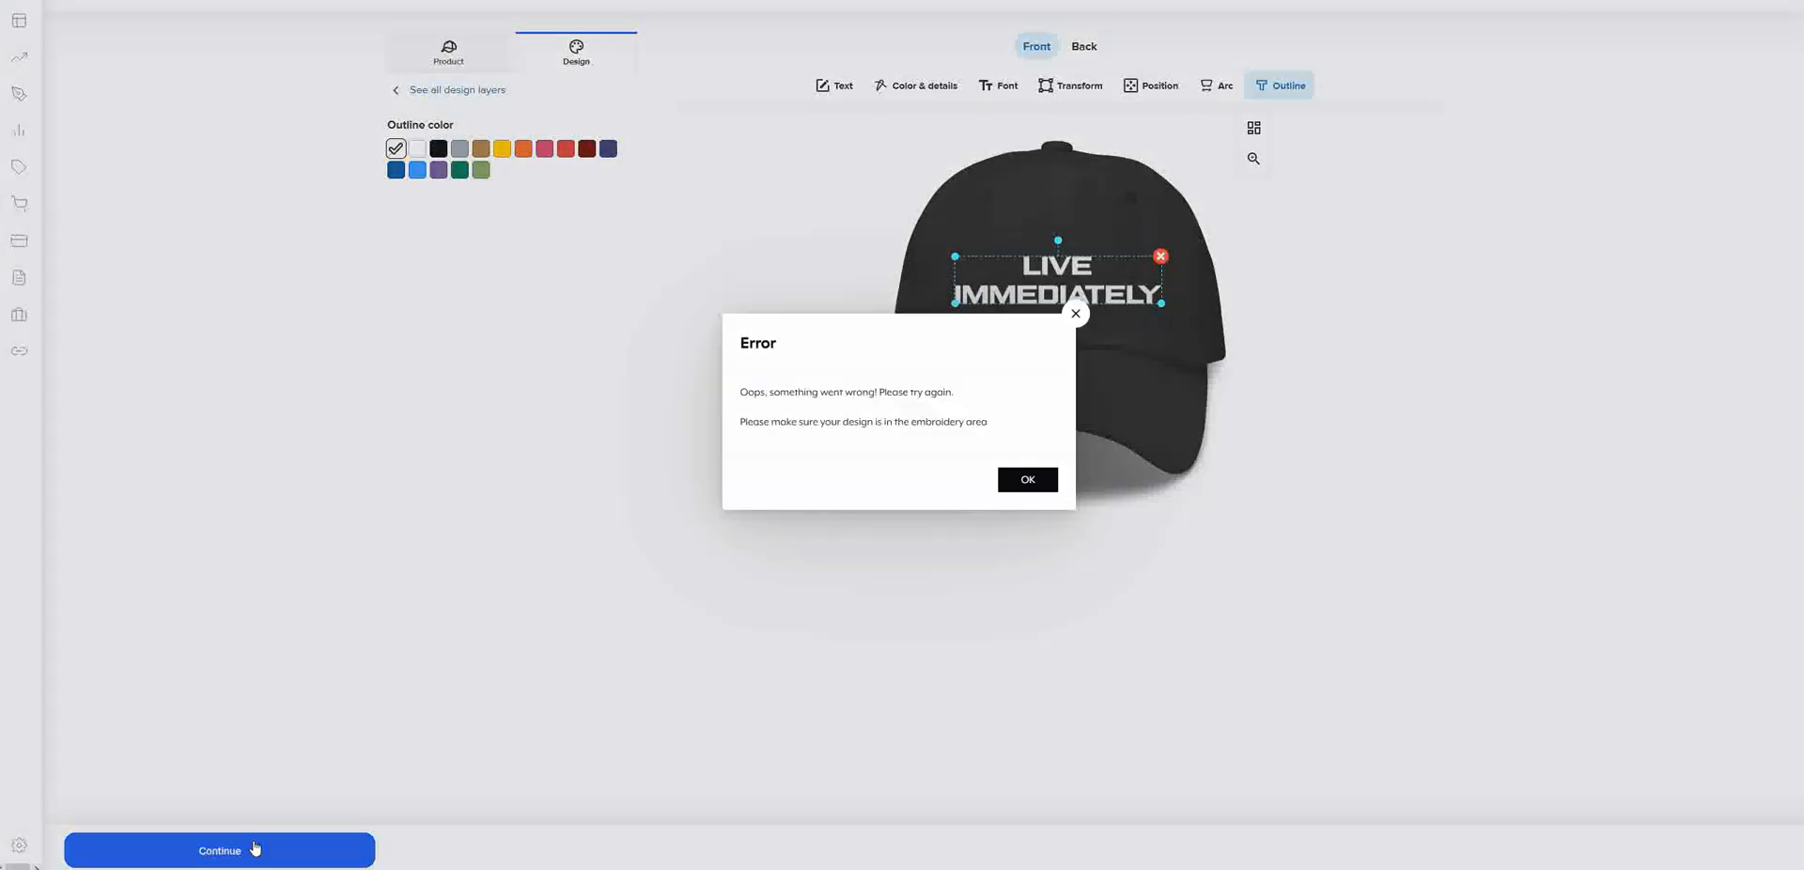
left_click(1024, 480)
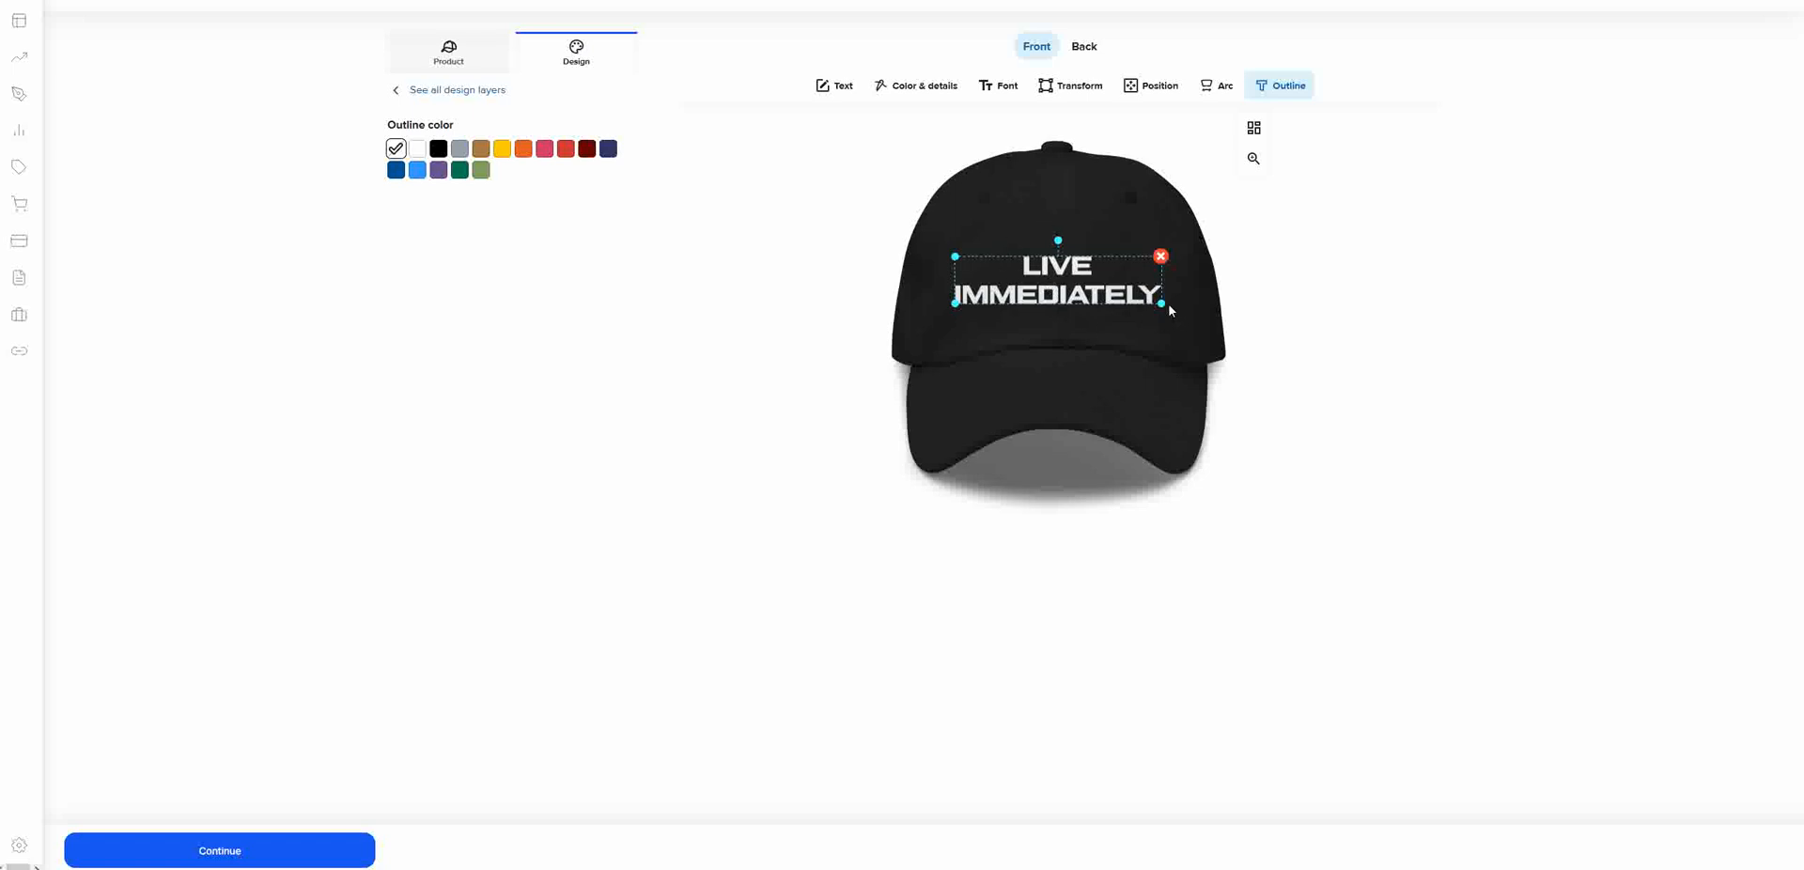
- Shrink the LIVE IMMEDIATELY text slightly to fit the embroidery area and try again to continue to the listing details
left_click_drag(1123, 273, 1121, 272)
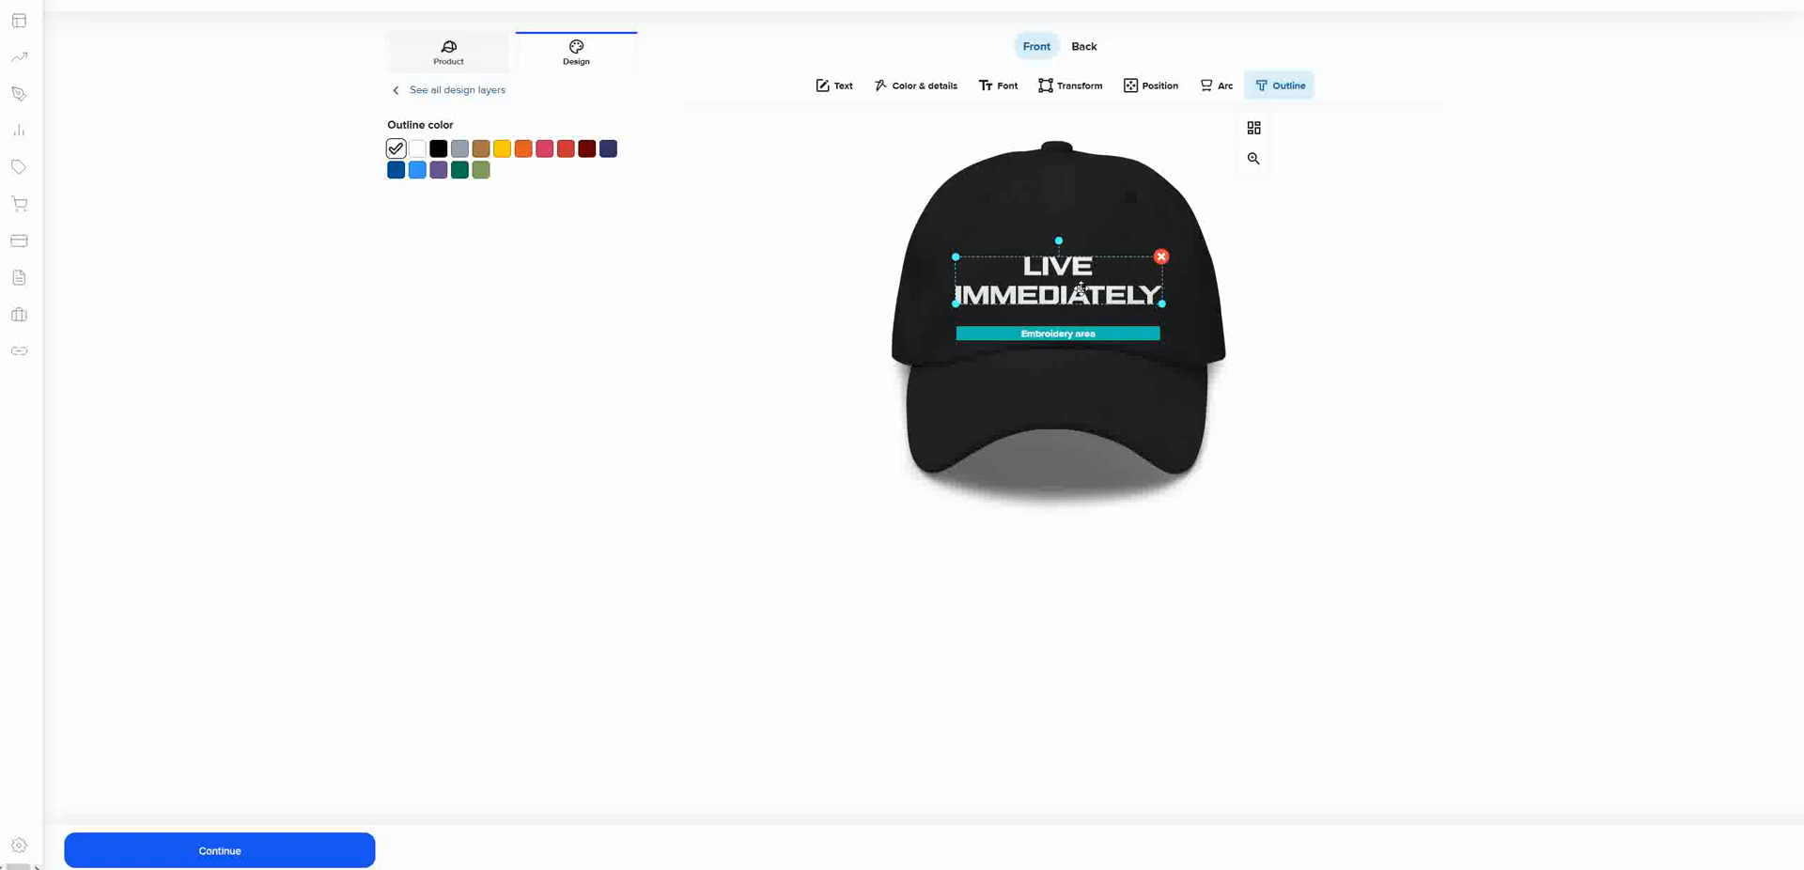
left_click(1065, 327)
left_click(1064, 324)
left_click_drag(1164, 305, 1161, 303)
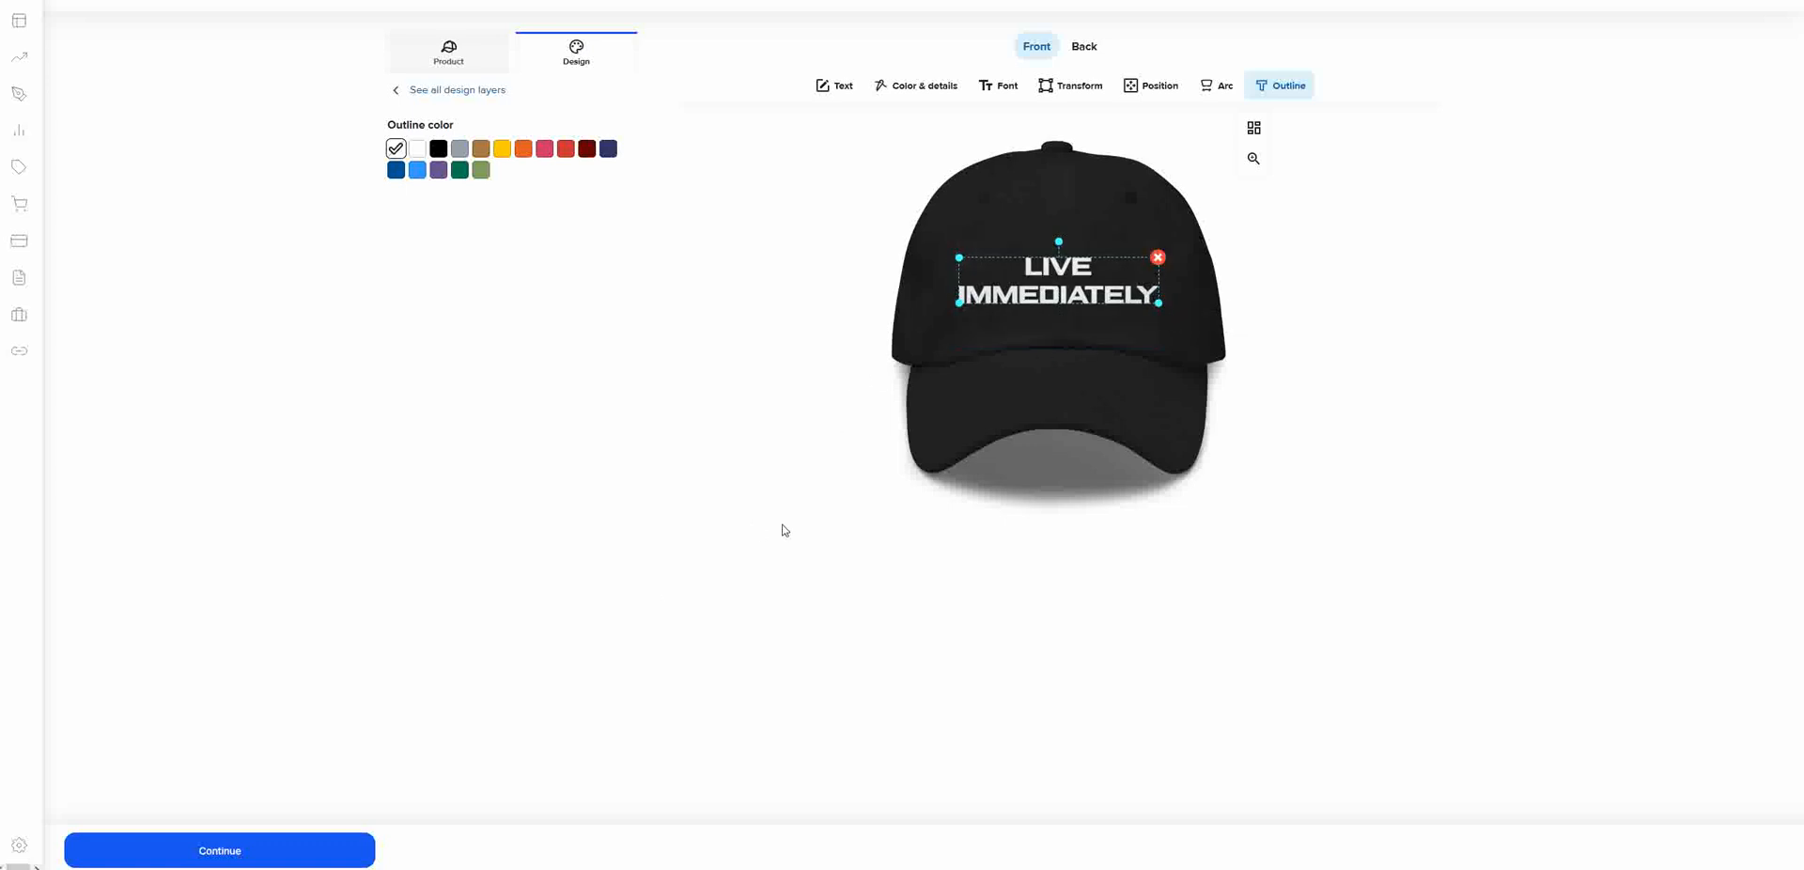
left_click(235, 850)
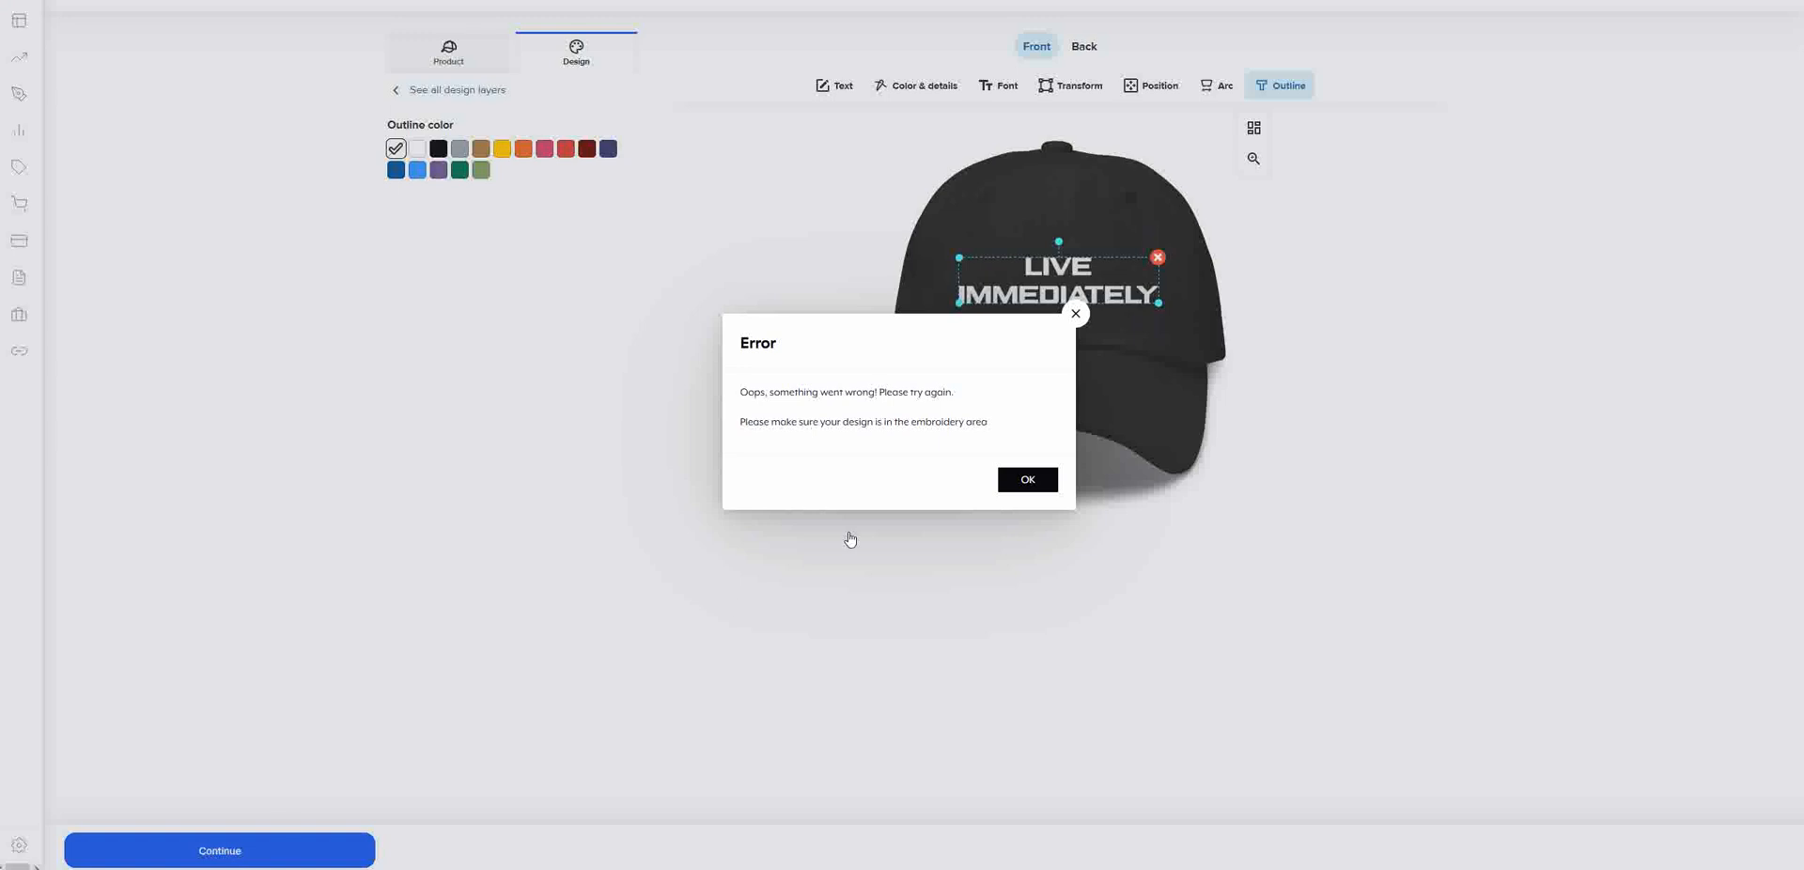
left_click(1030, 484)
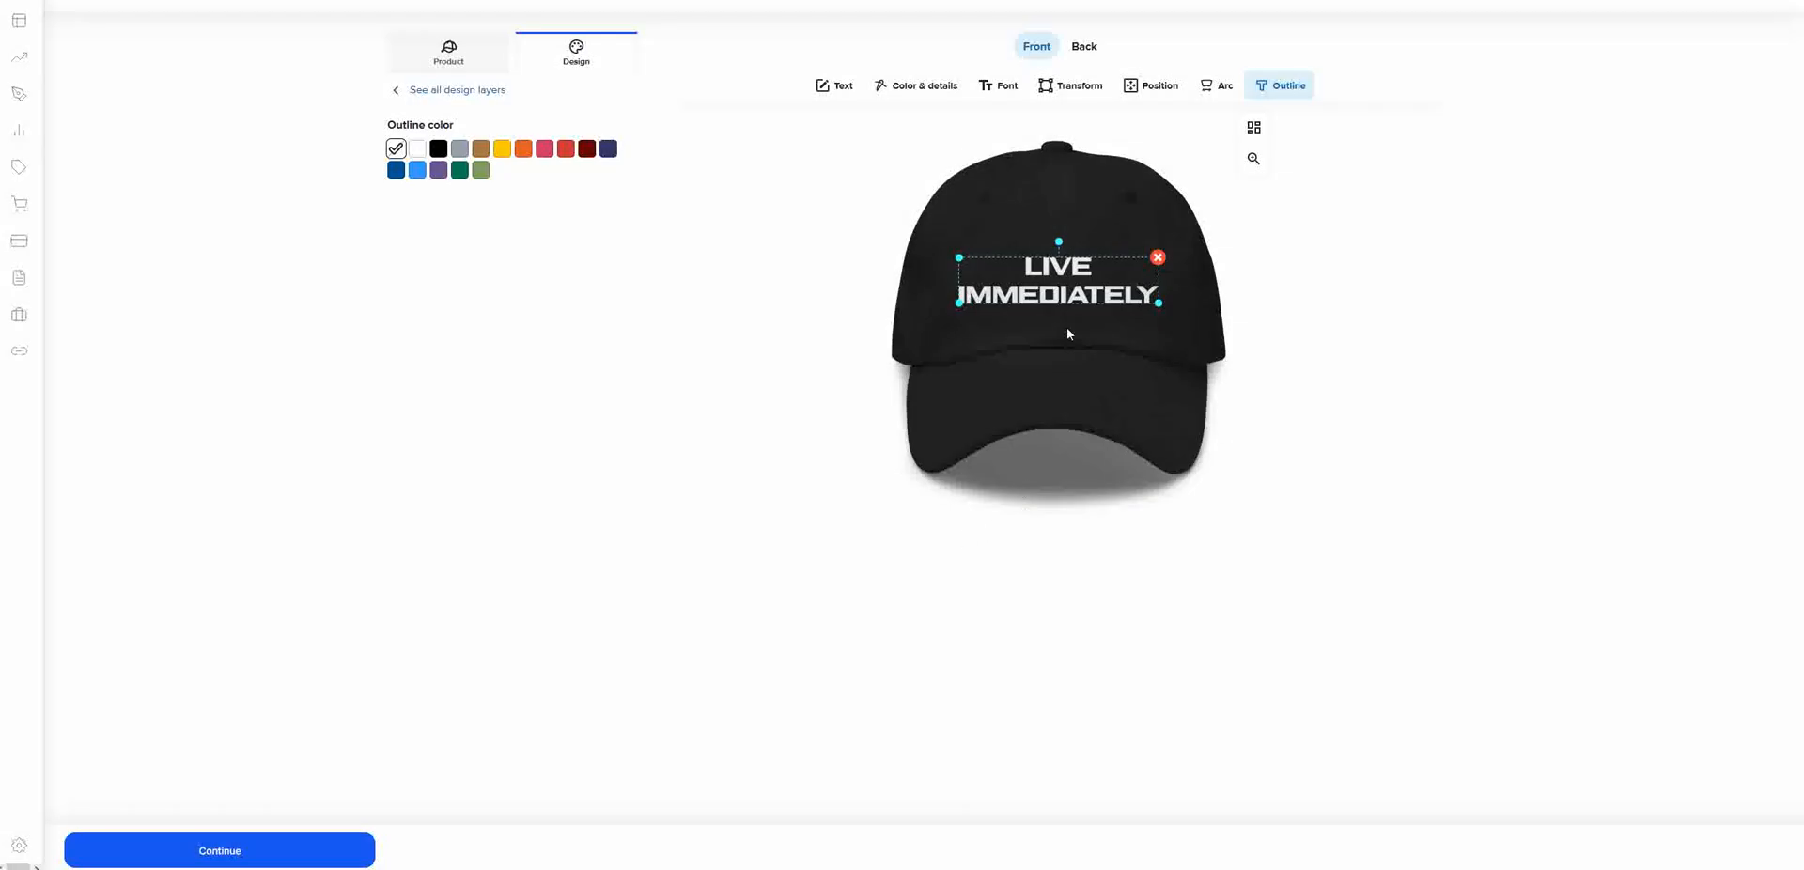
- Remove the outline from the SENECA text on the back and continue to the listing details
left_click(1084, 46)
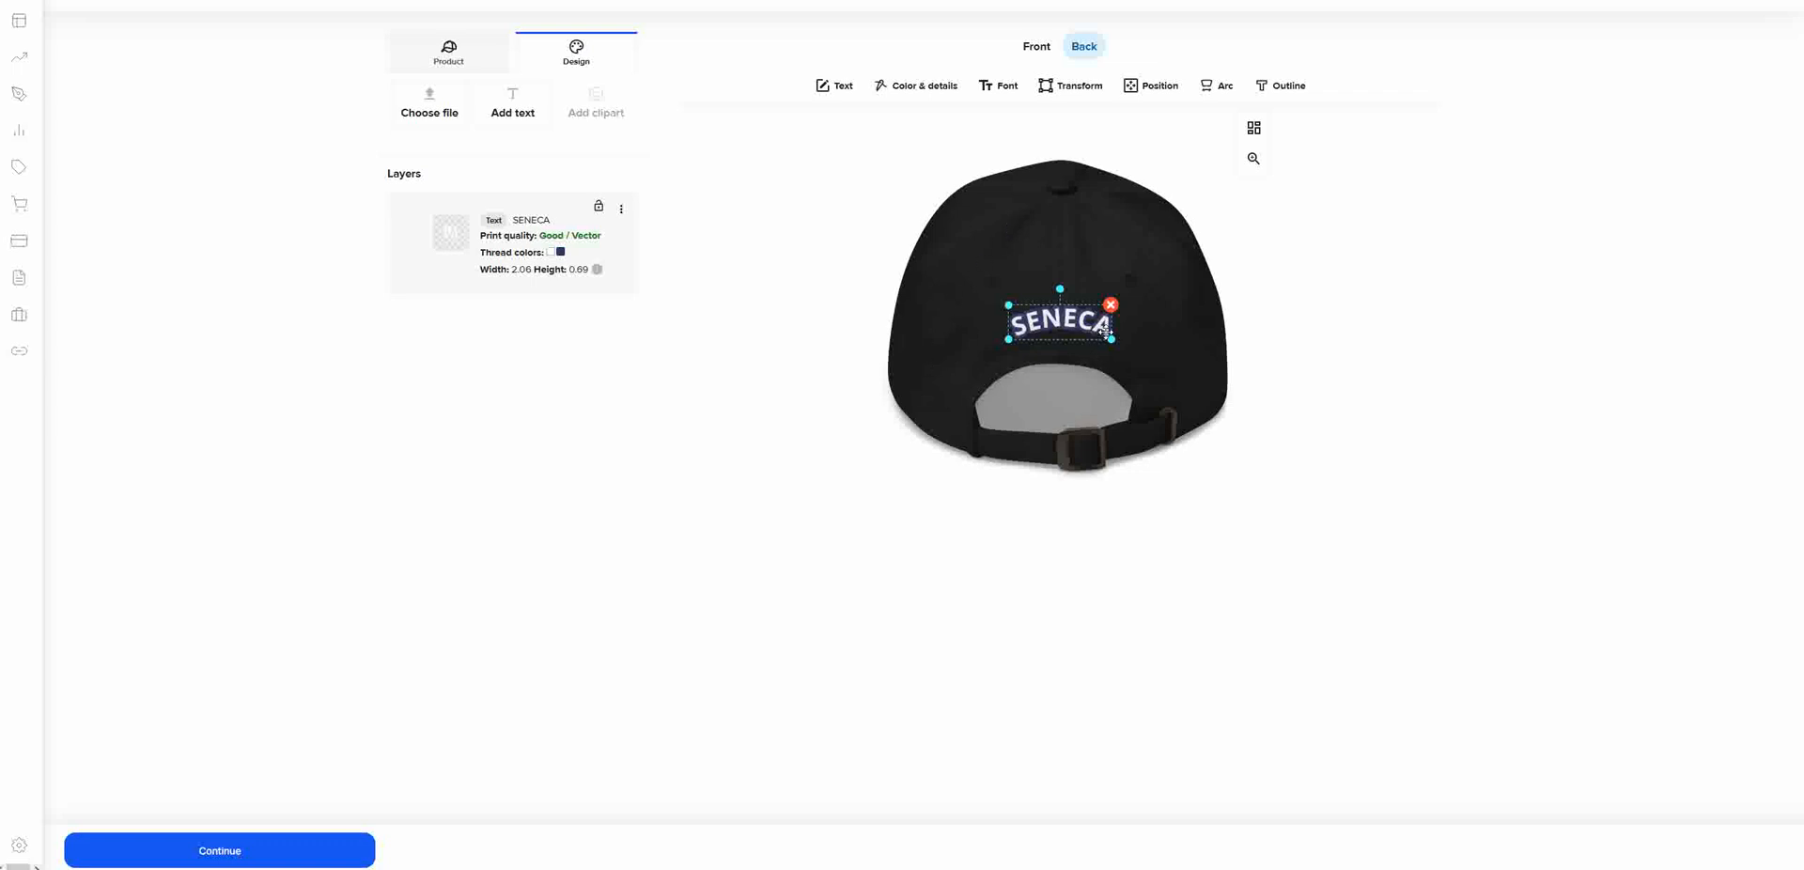
left_click(1287, 92)
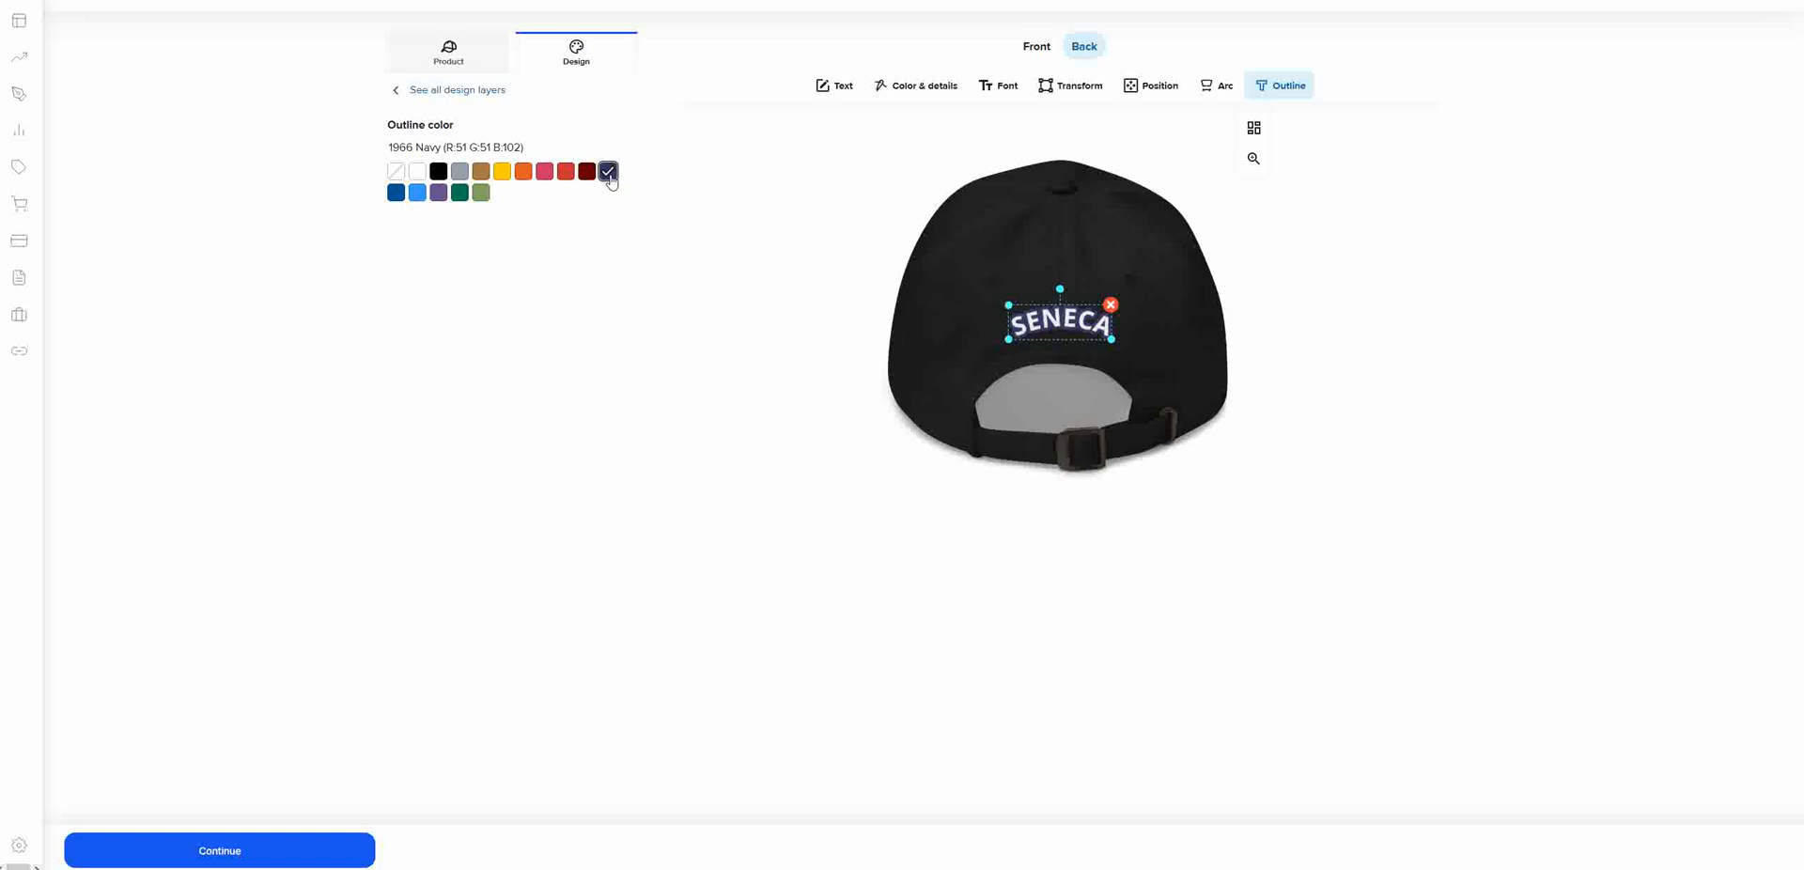
left_click(397, 174)
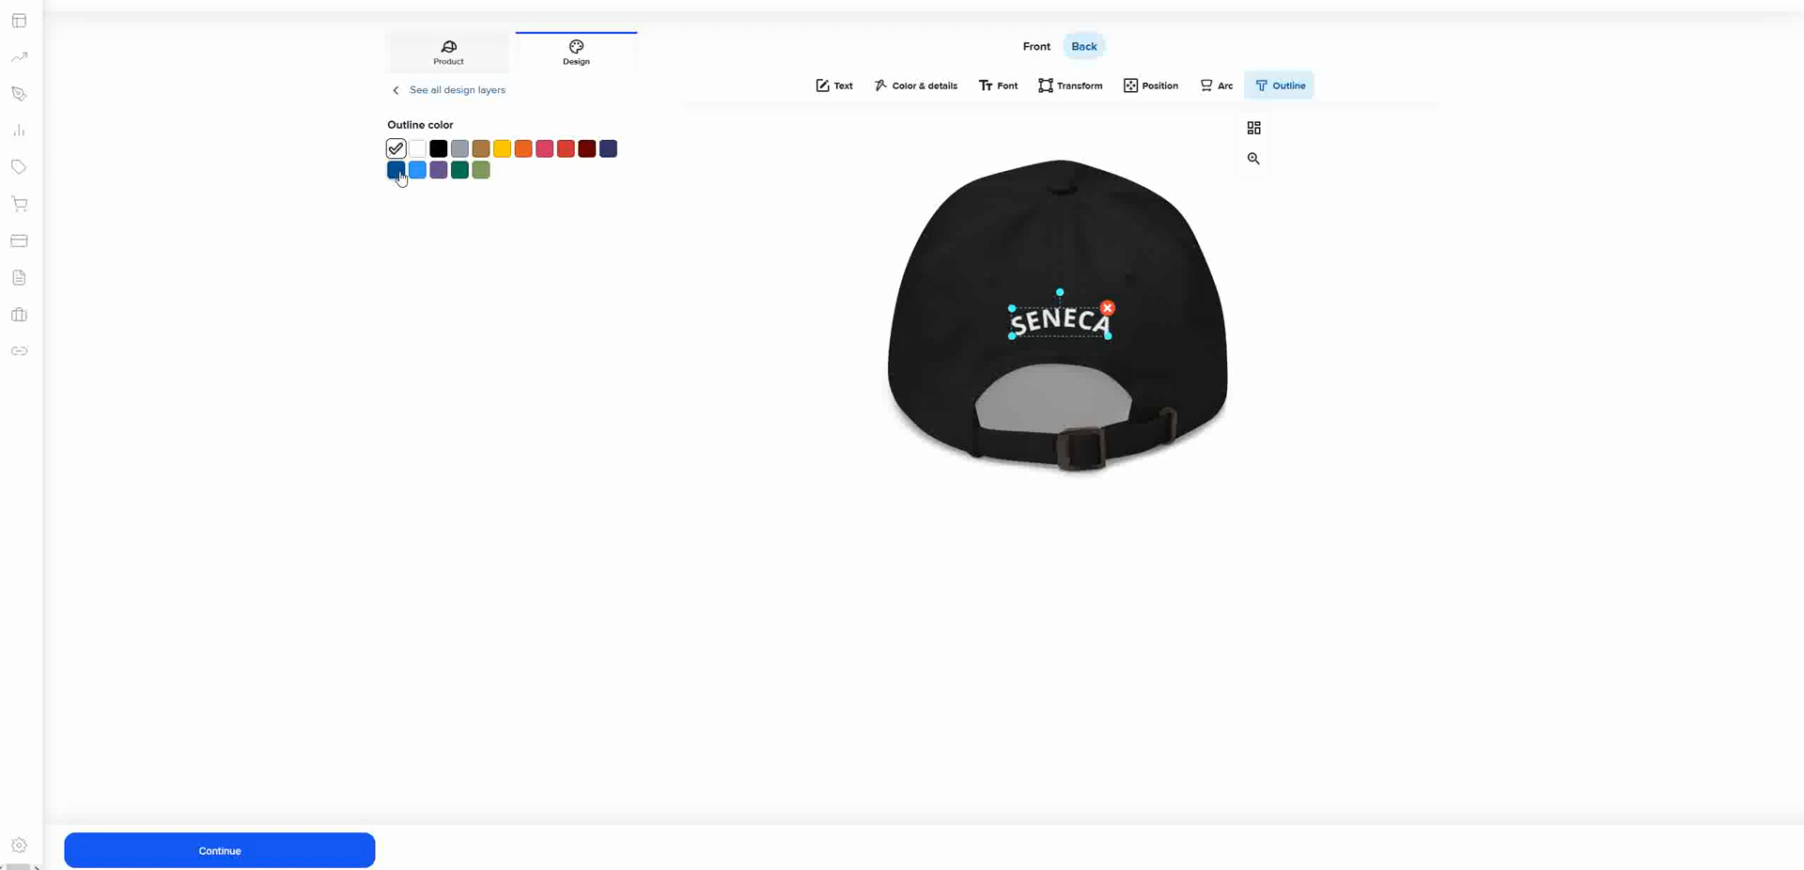
left_click(273, 850)
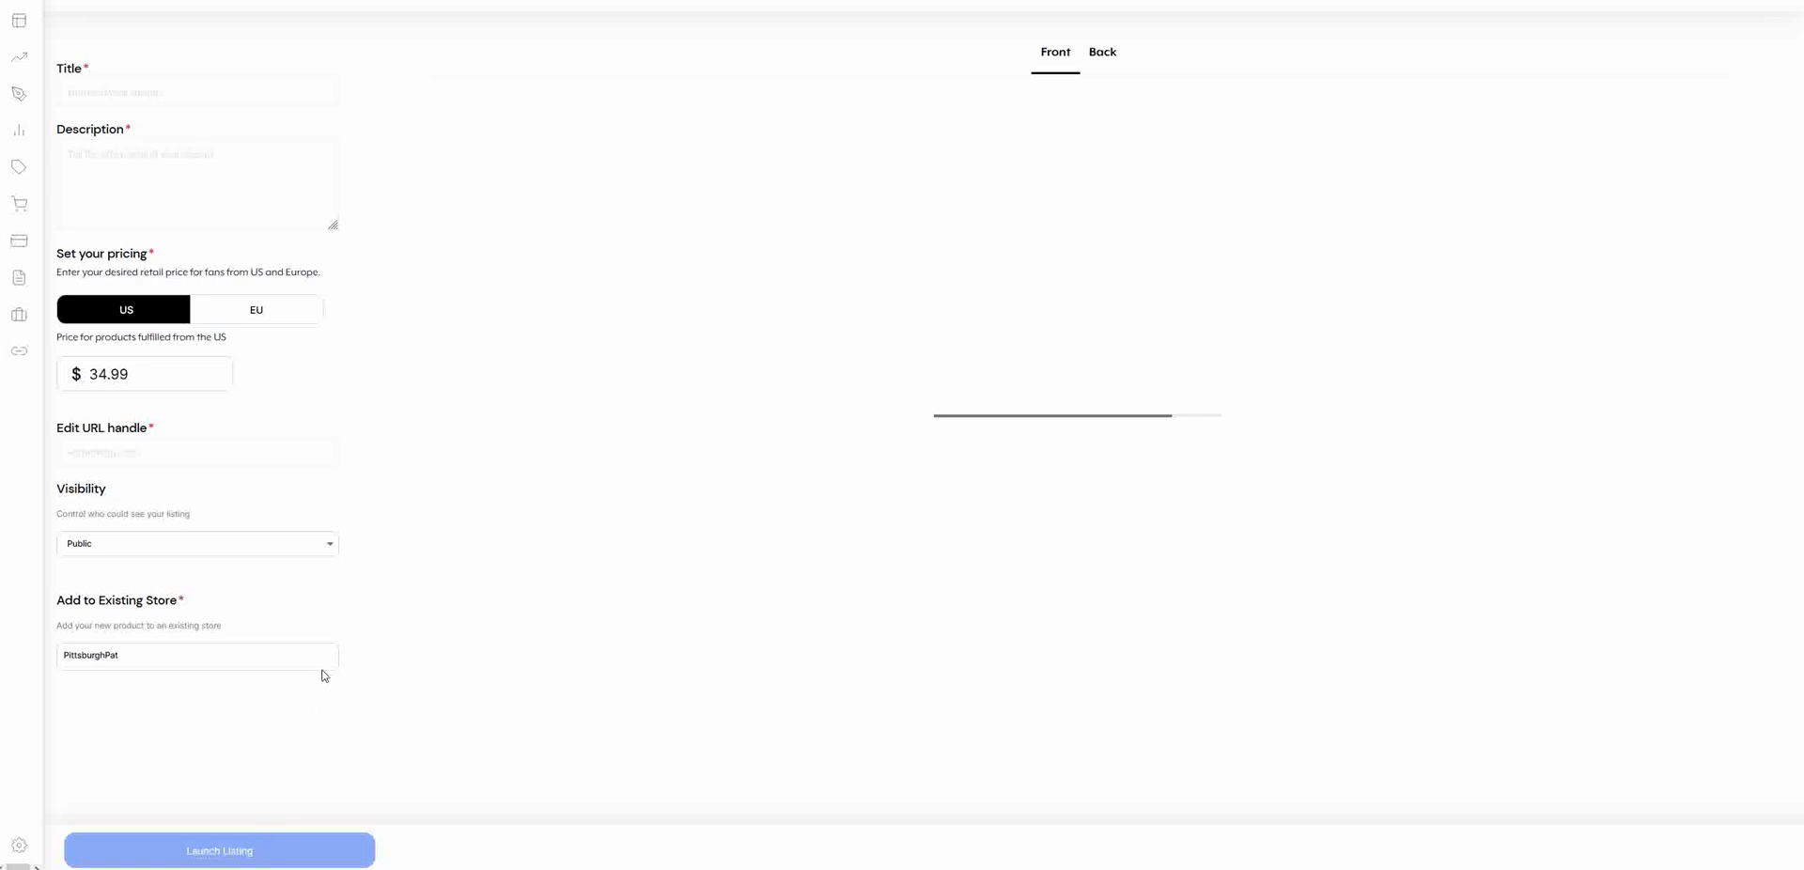
- Title the listing "Live Immediately" and open its description for editing
left_click(198, 90)
type("IVE")
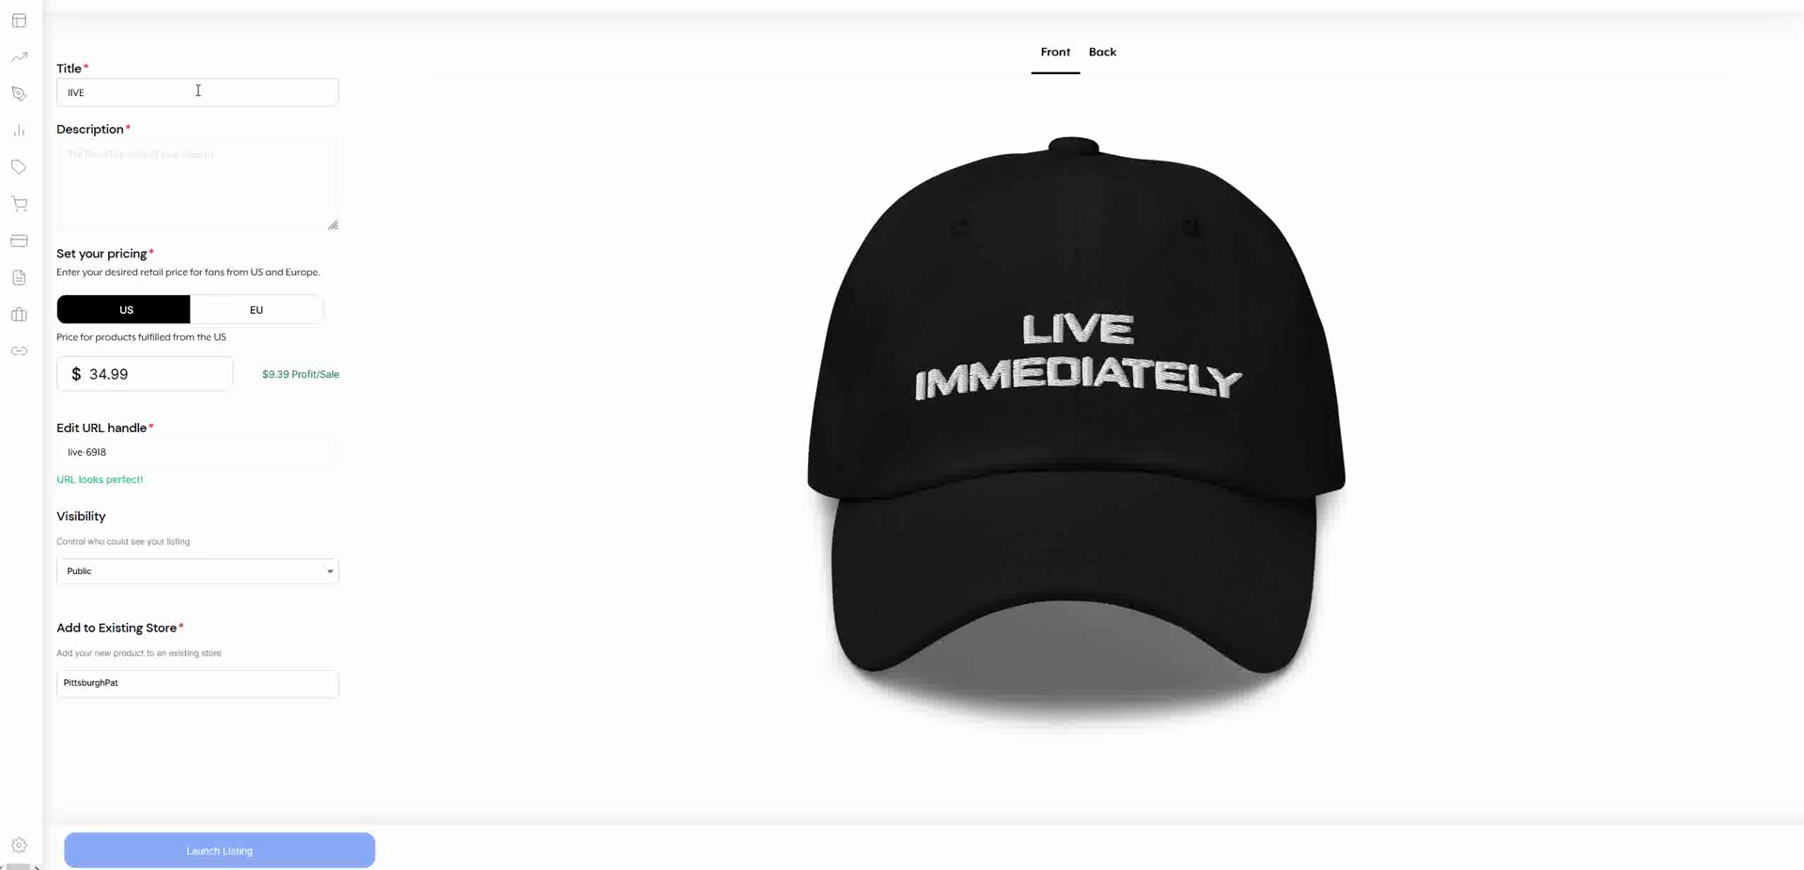
key("BackSpace")
key("BackSpace")
key("BackSpace")
type("Live Immediately")
left_click(165, 168)
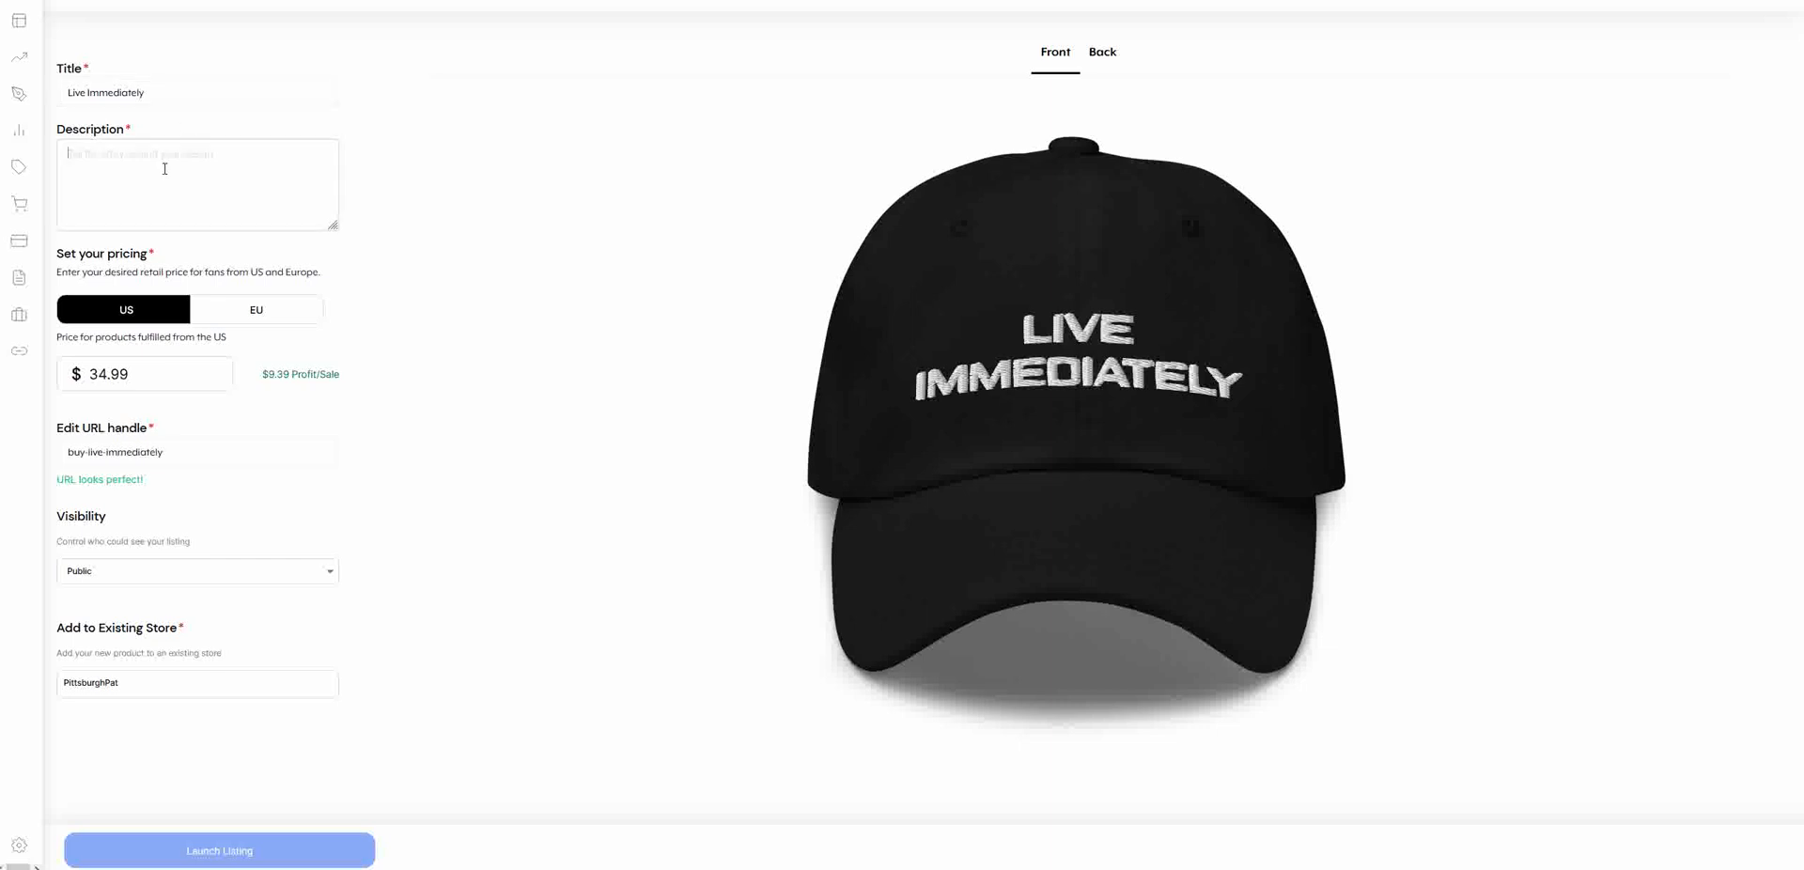
- Describe the listing as "Good advice from my guy Seneca" and set its US retail price to $29.99
type("Good")
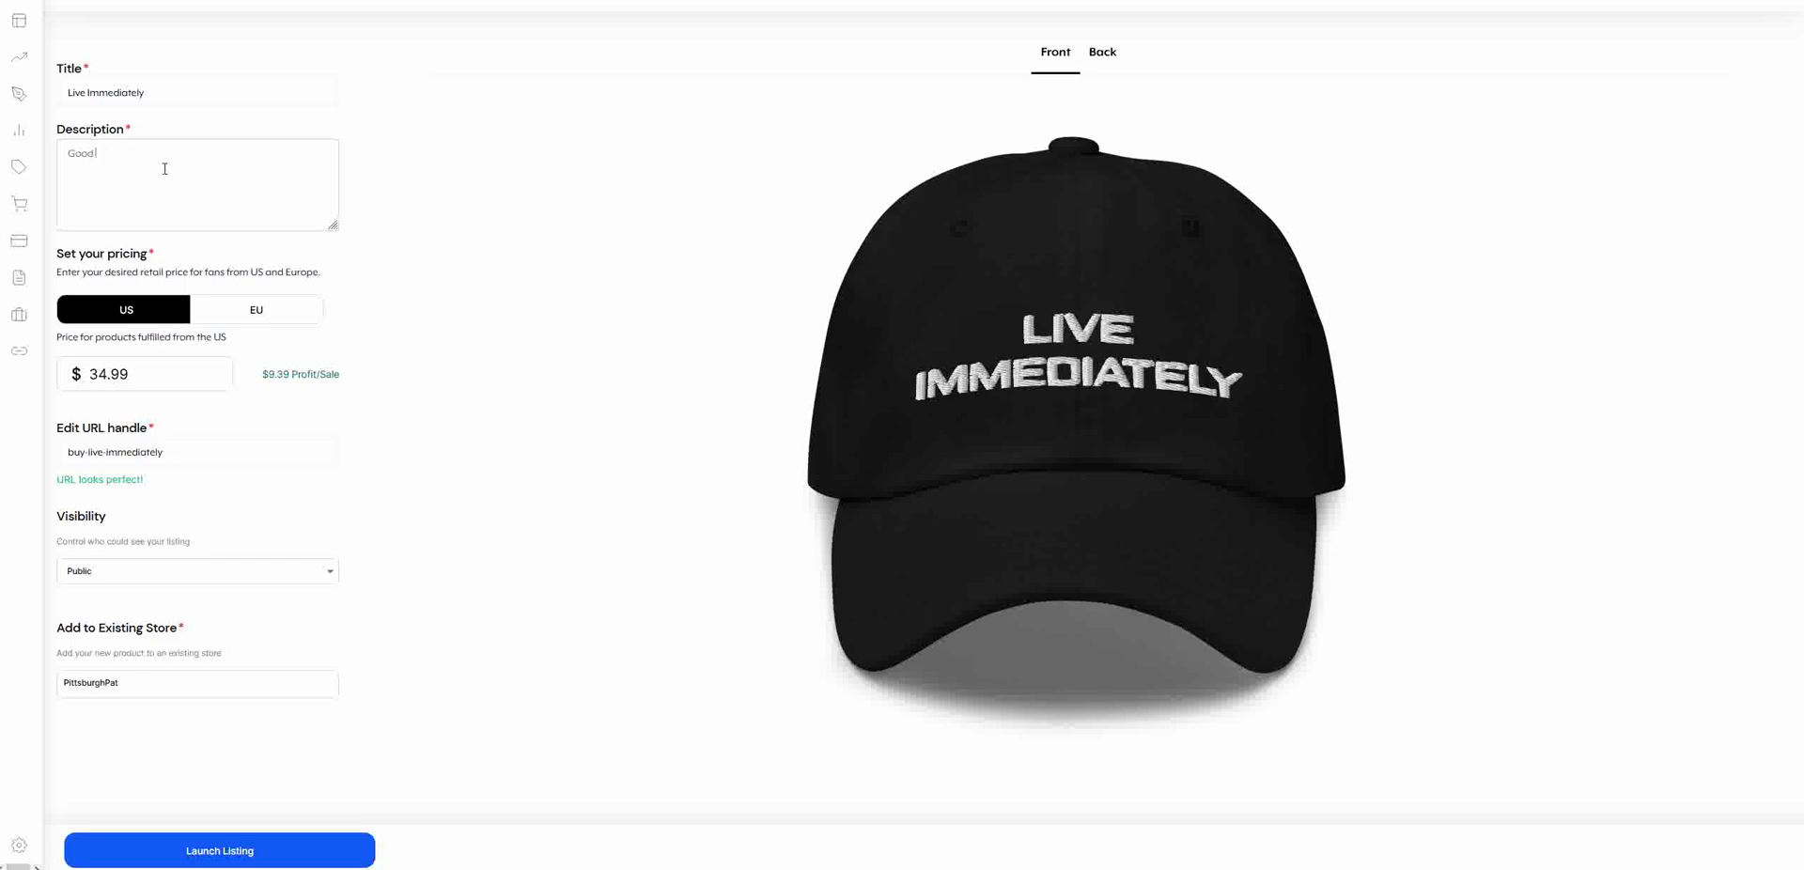
type(" advice from my guy Seneca")
left_click(157, 376)
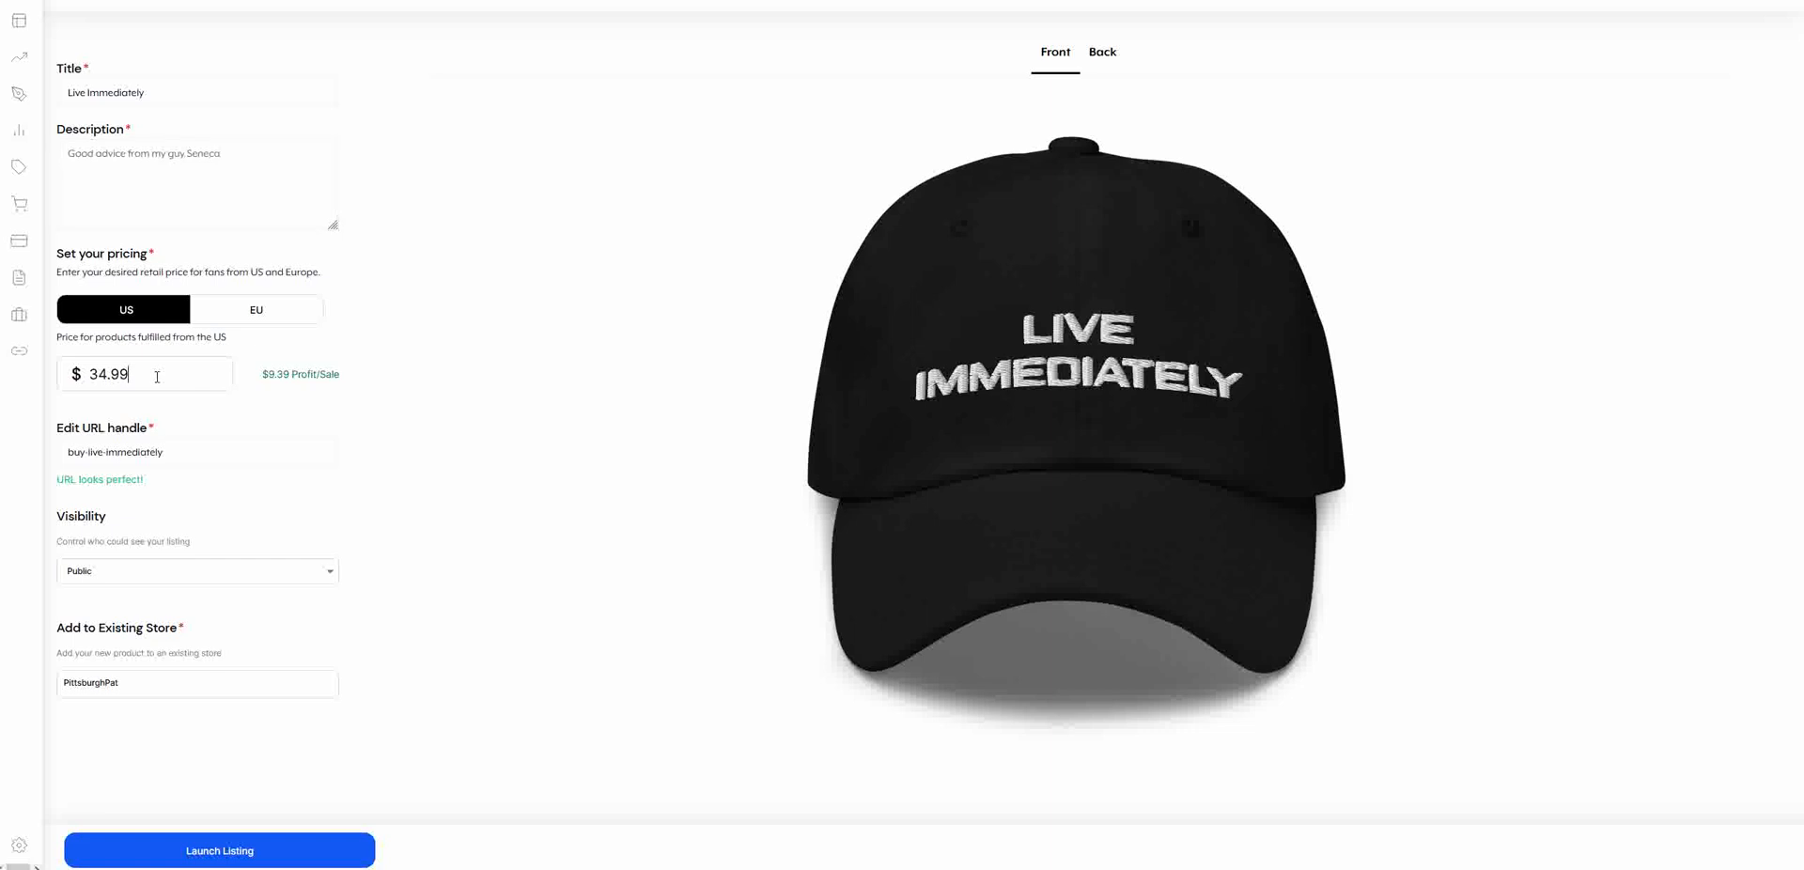
key("BackSpace")
key("BackSpace")
key("BackSpace")
key("BackSpace")
key("BackSpace")
type("29.99")
- Set the listing's URL handle to live-immediately-seneca and check the back and front previews of the cap
left_click_drag(172, 455, 28, 447)
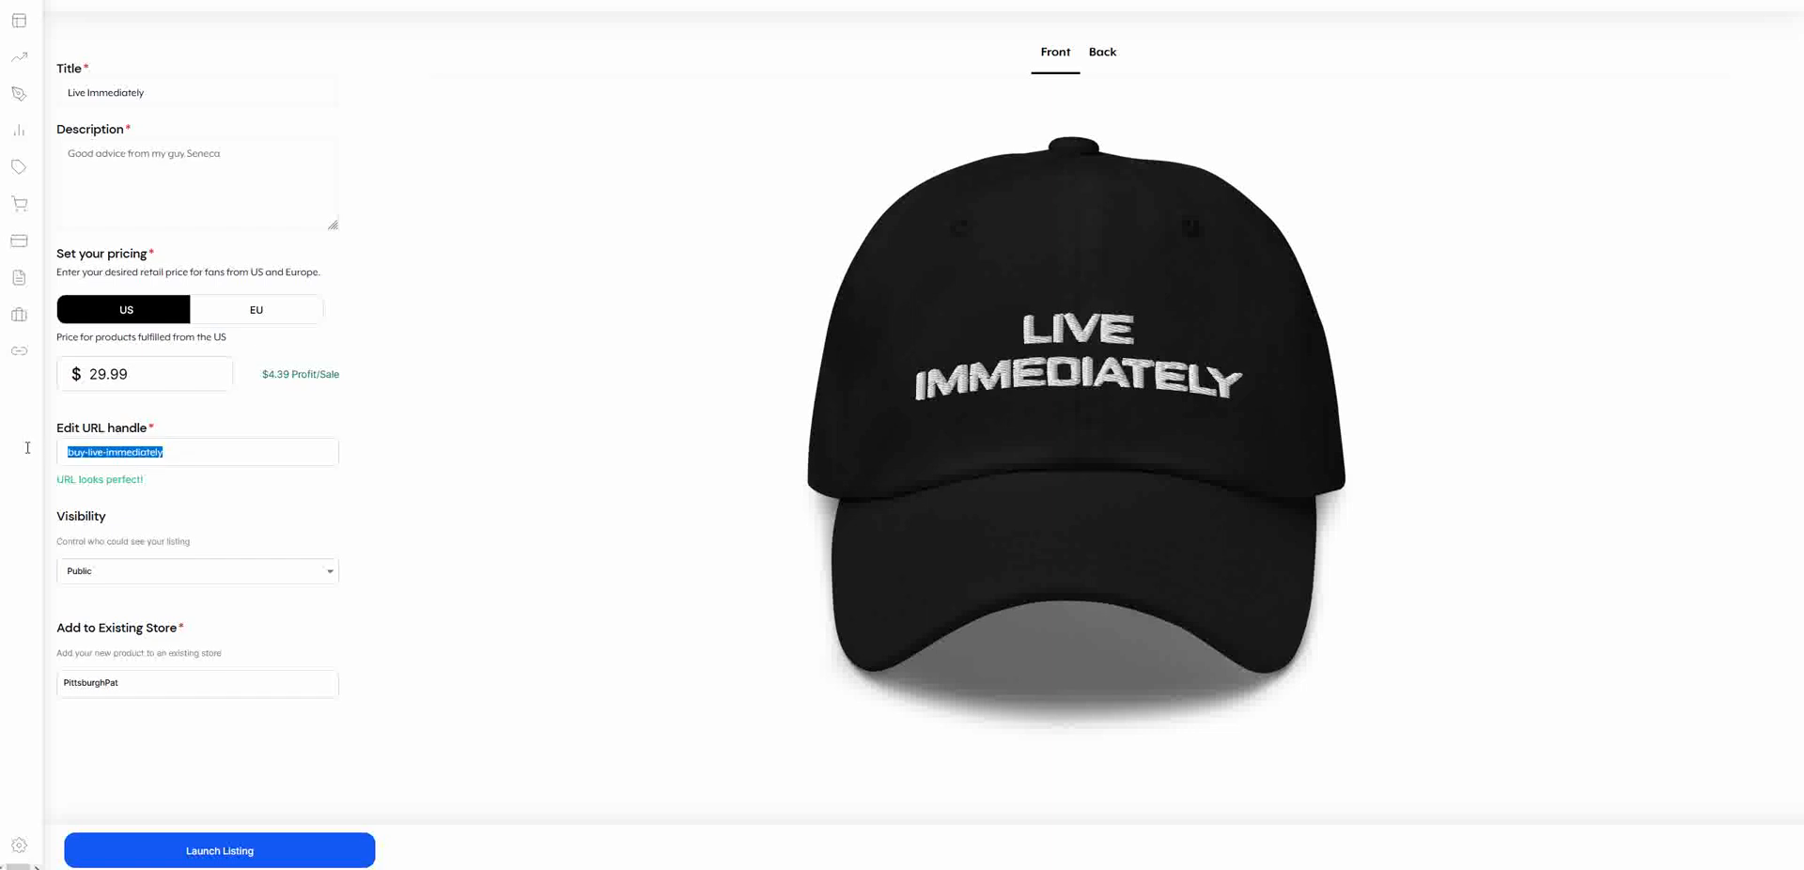
type("live")
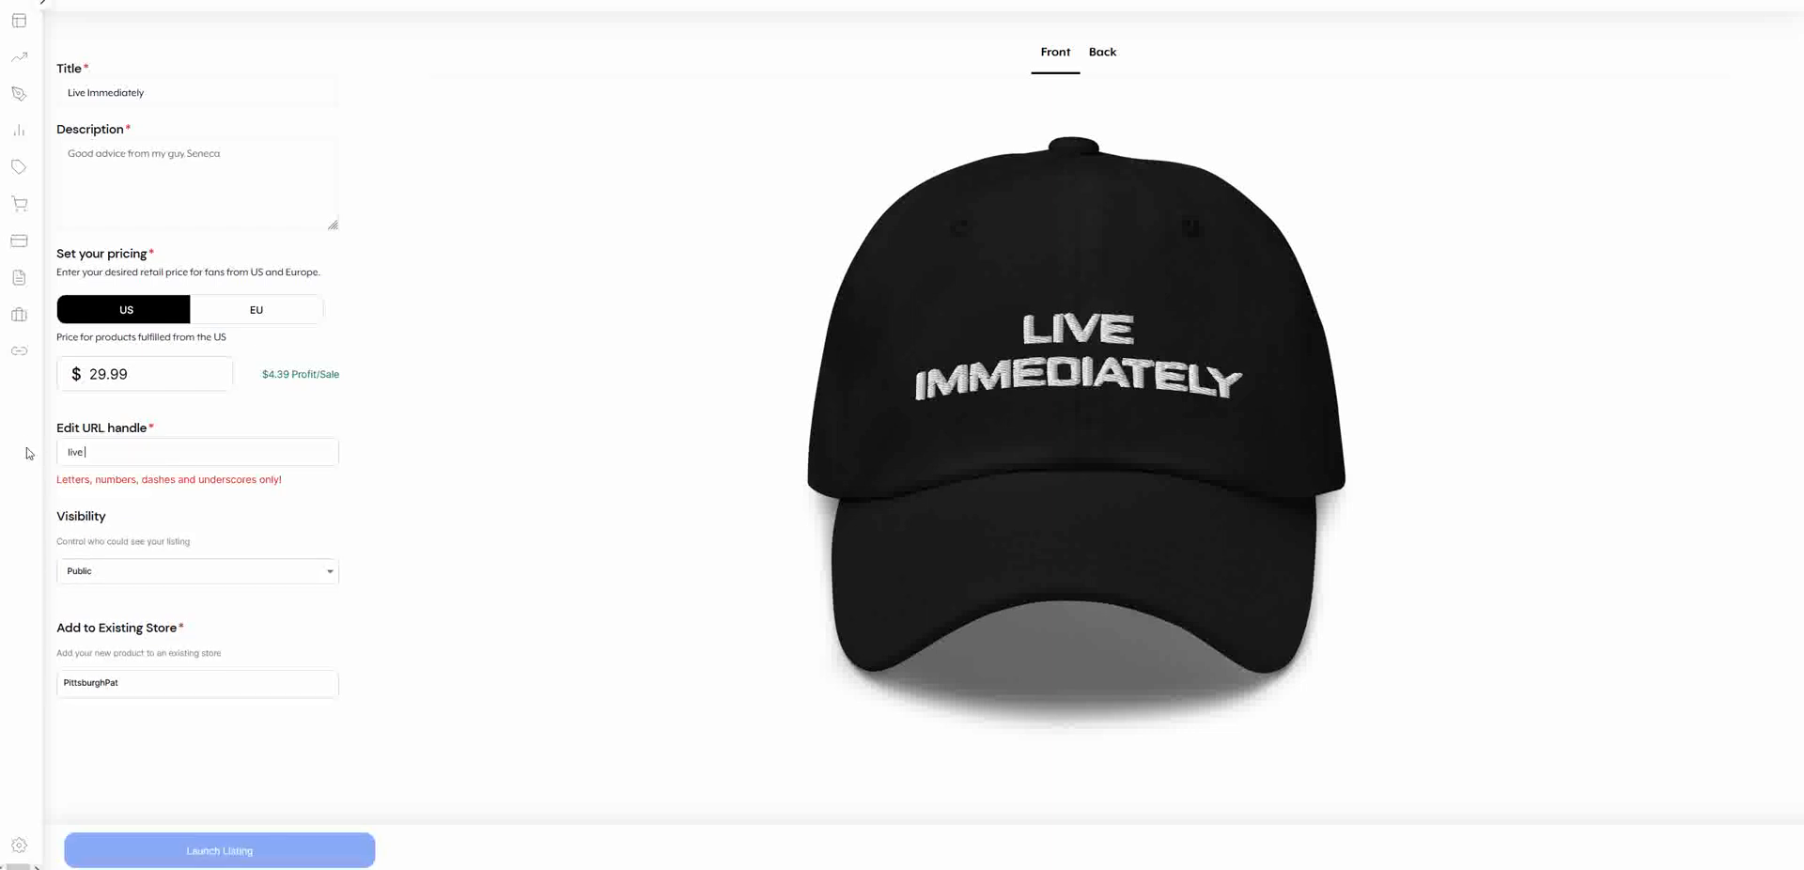
key("BackSpace")
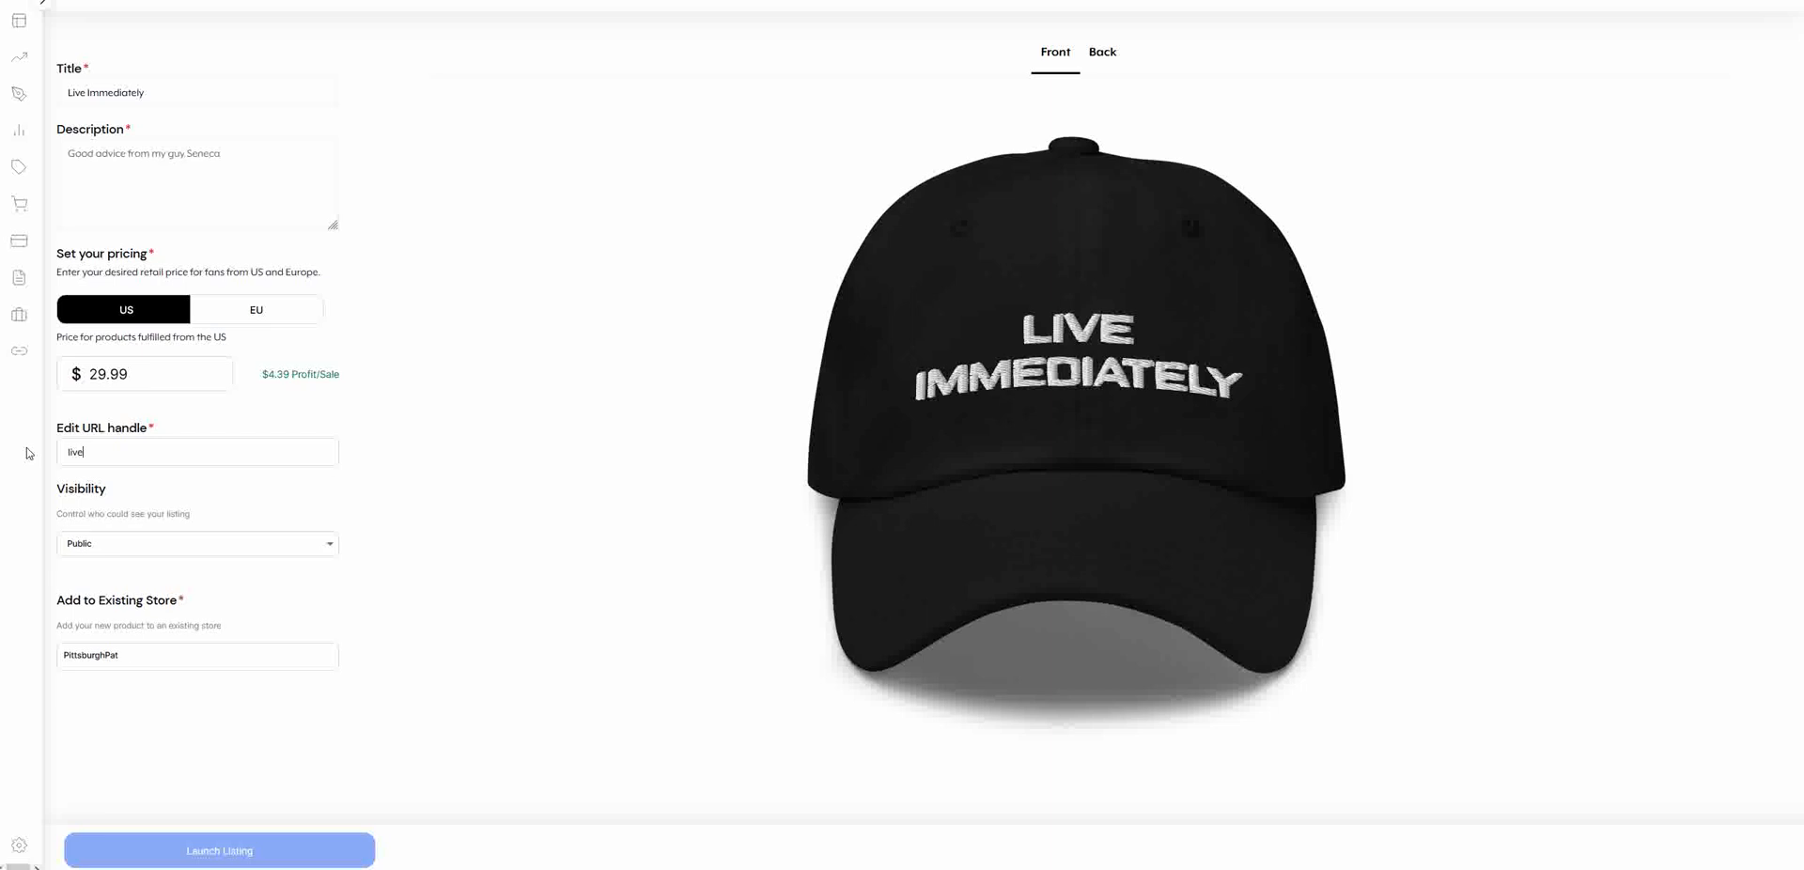
type("-immediately")
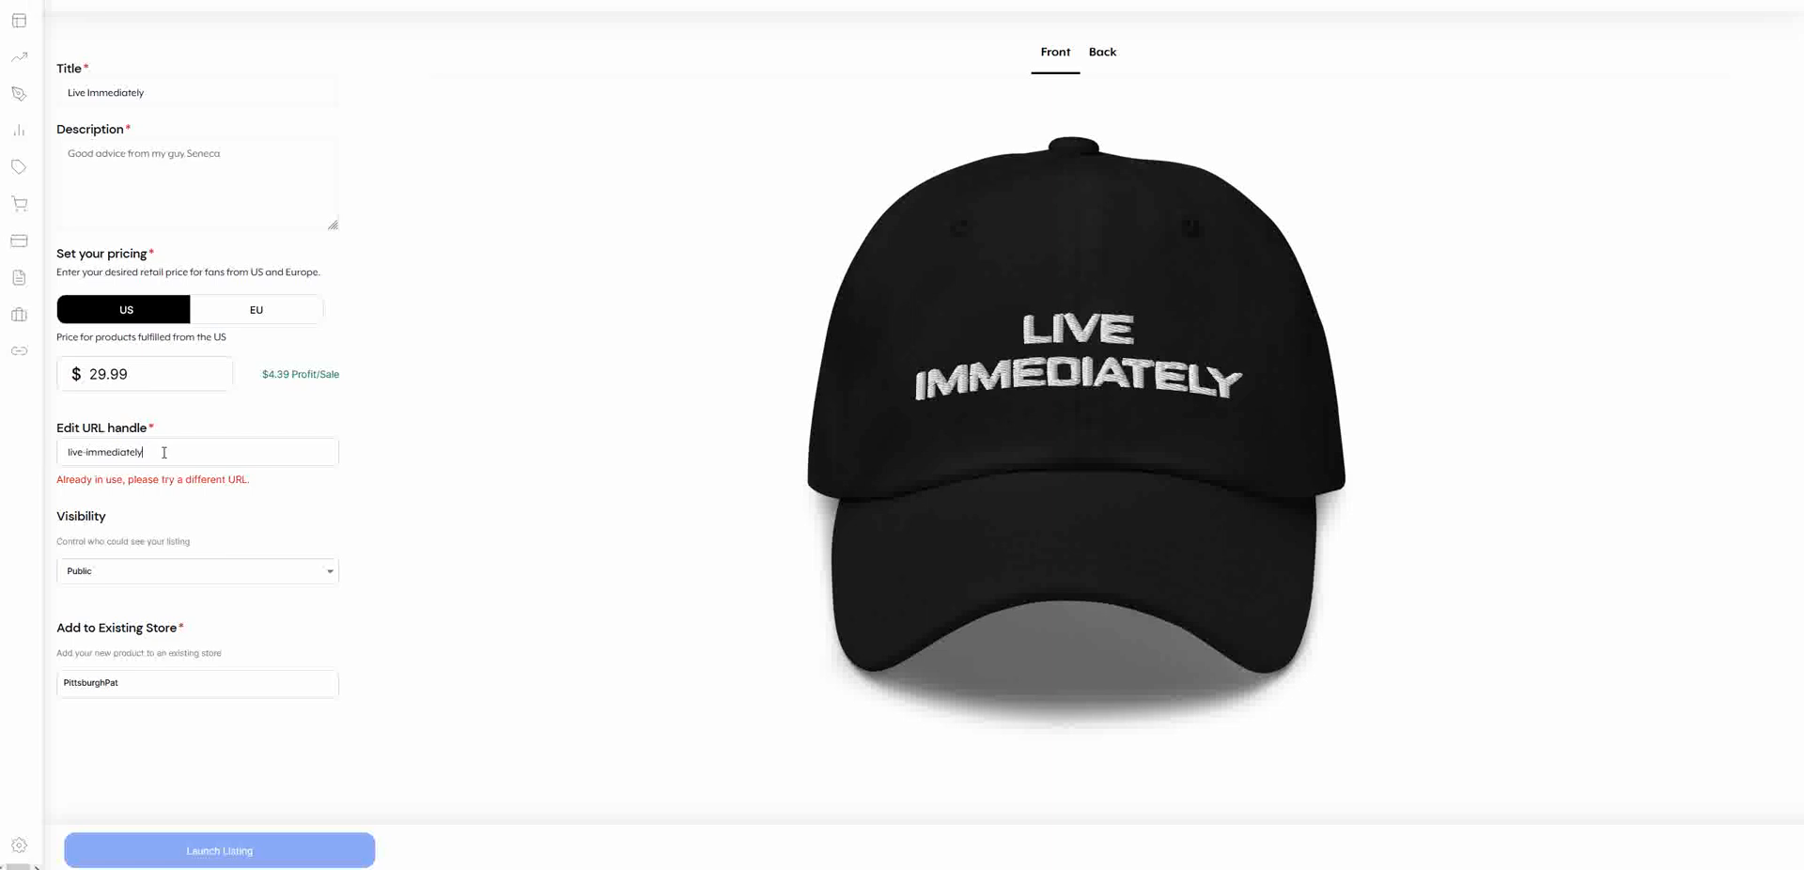
type("-seneca")
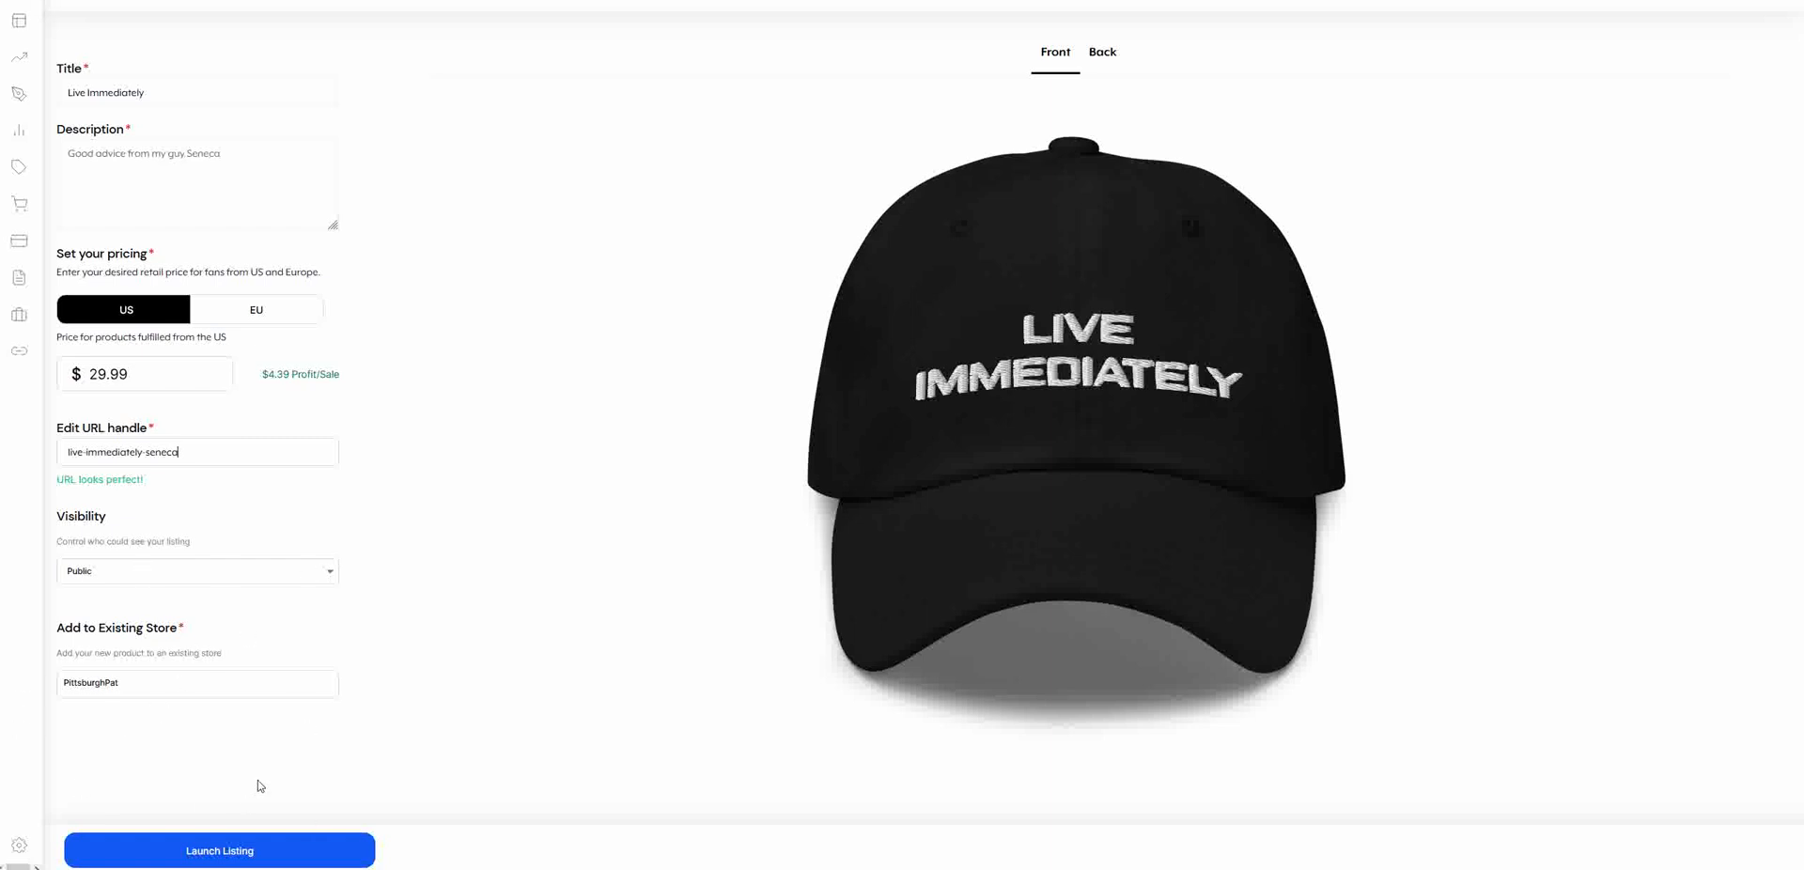
left_click(1103, 60)
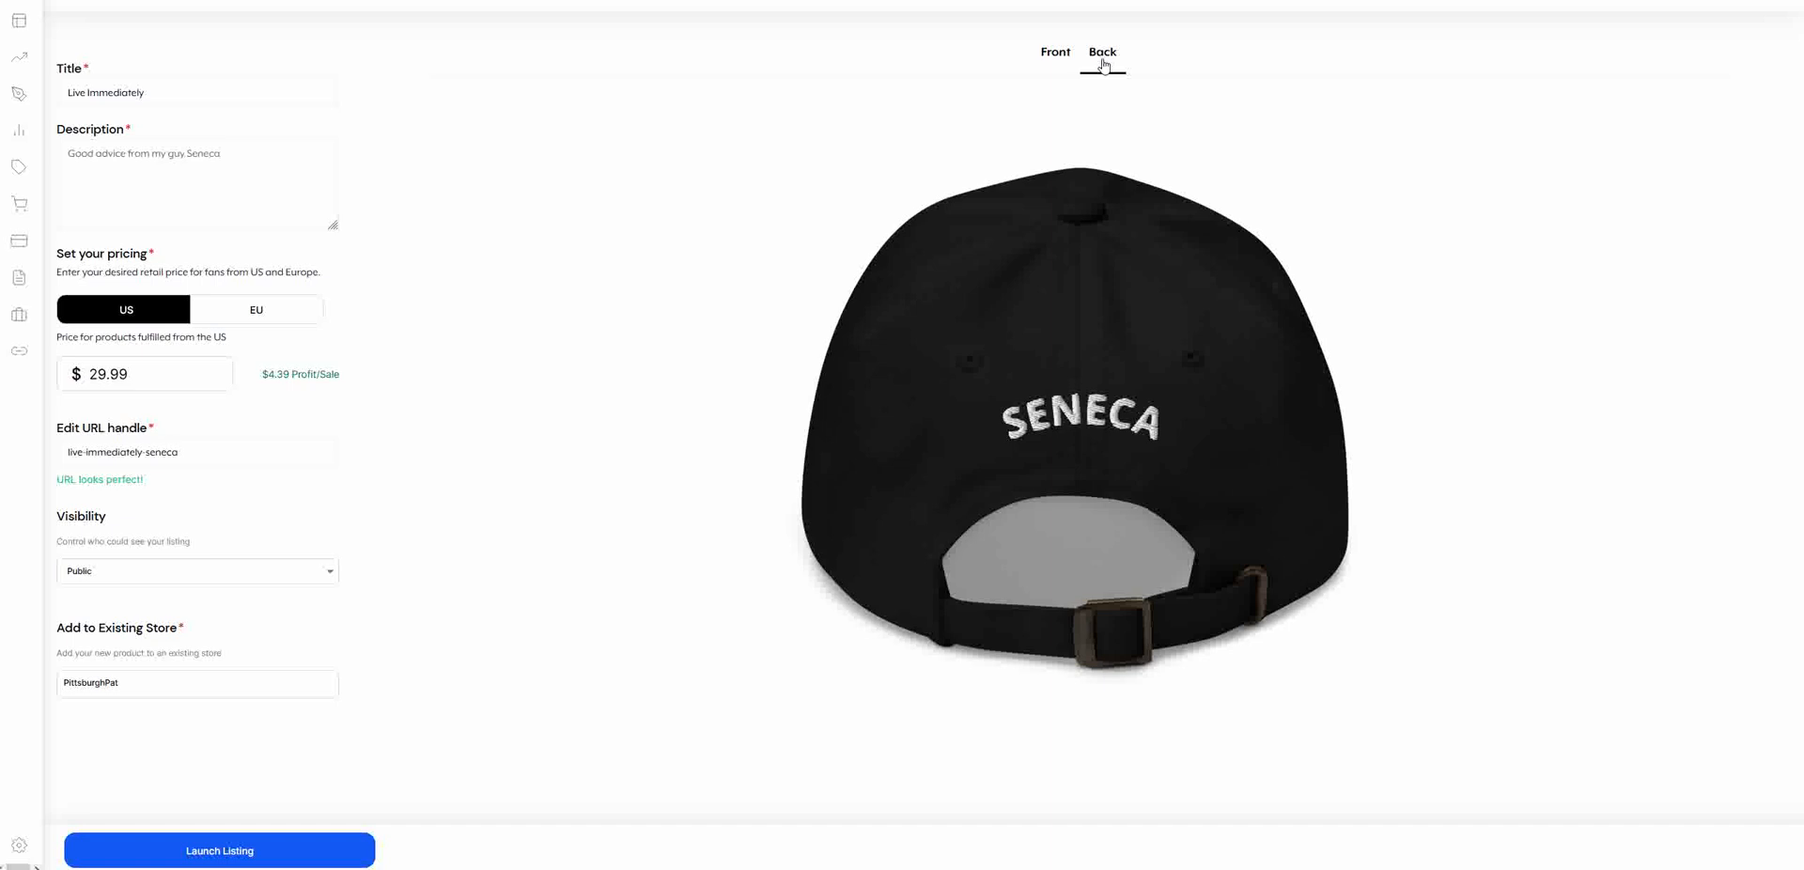
left_click(1053, 64)
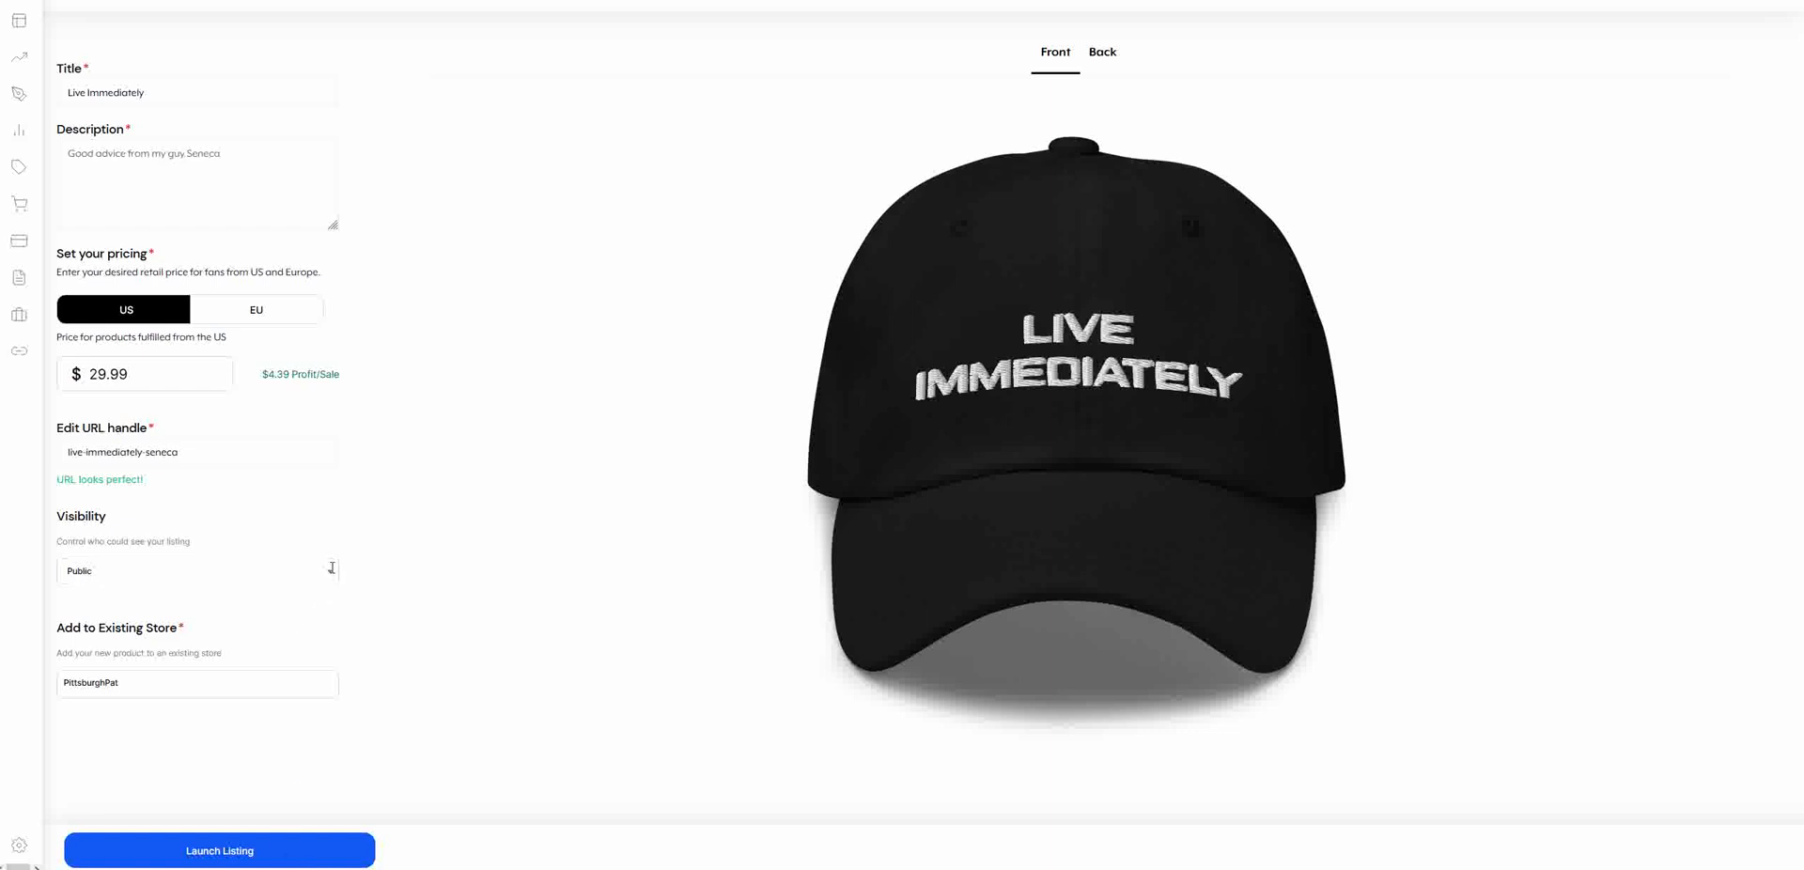
- Switch the listing's visibility to Private and set it back to Public
left_click(329, 583)
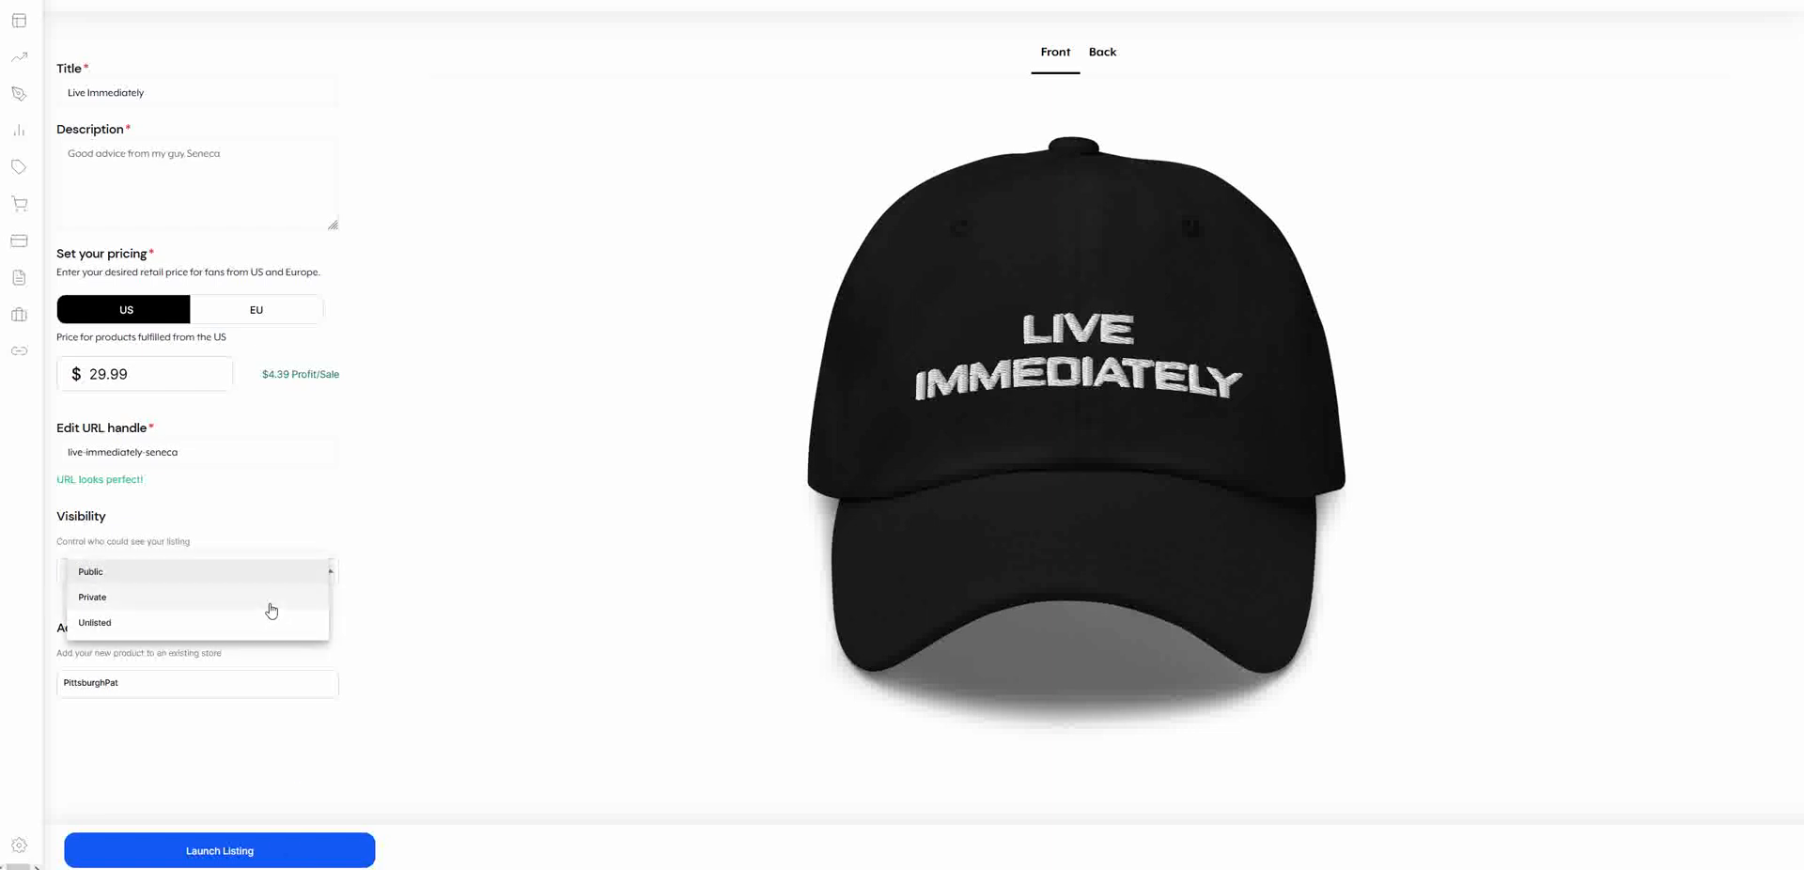
left_click(188, 597)
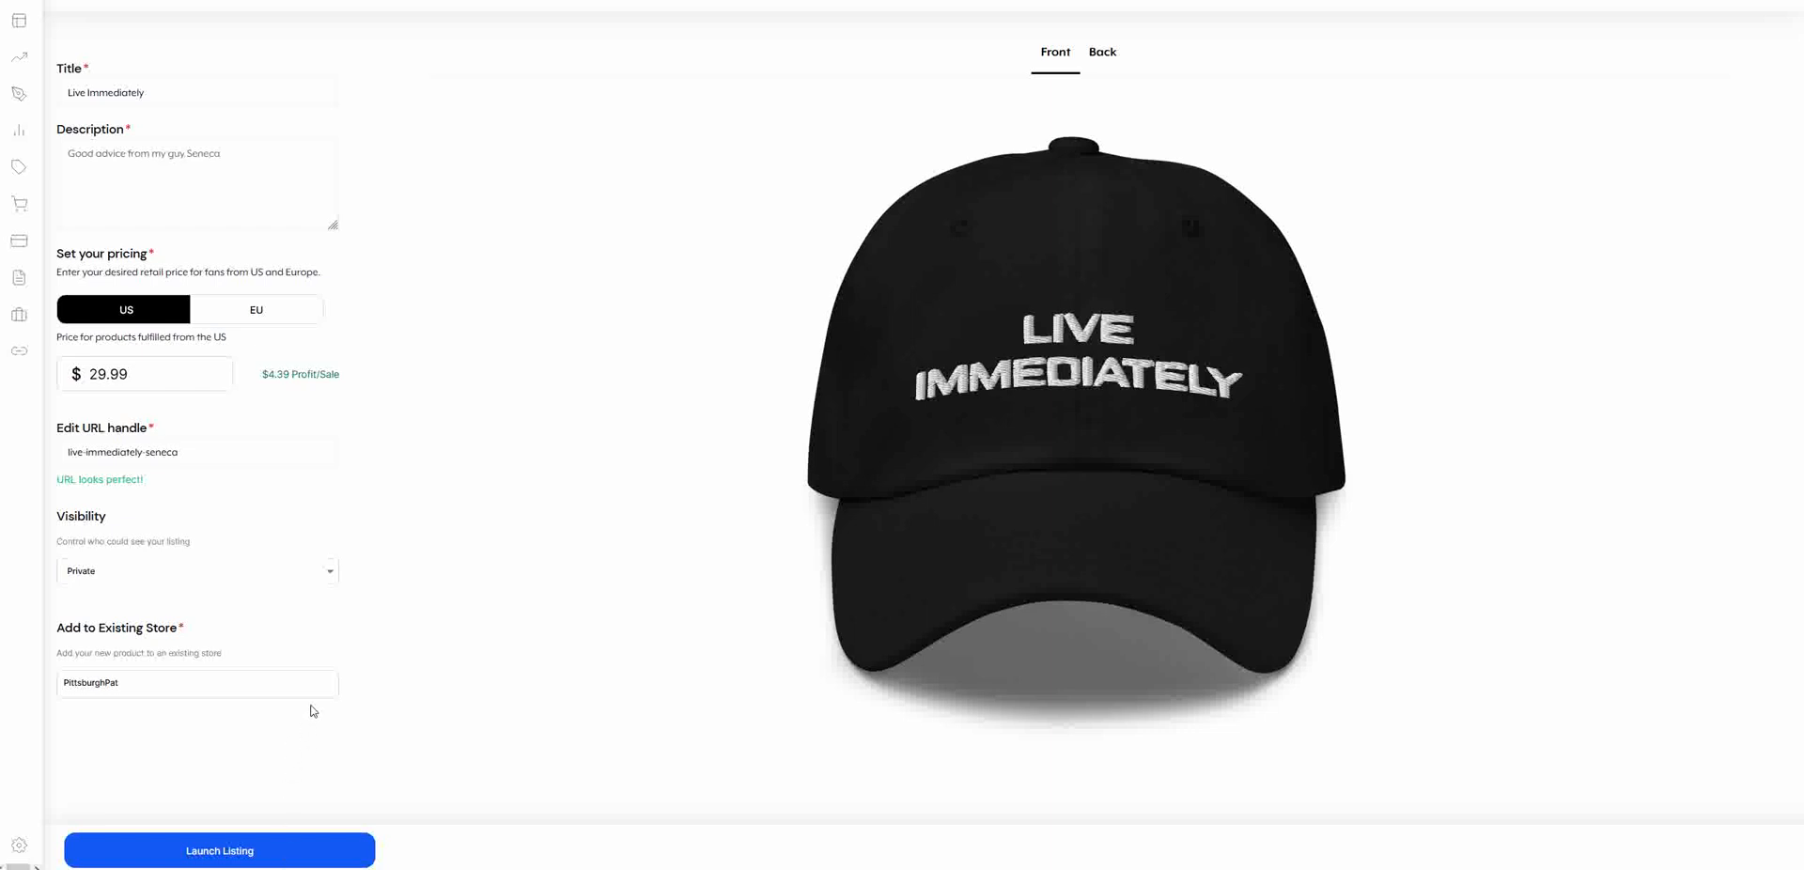
left_click(327, 578)
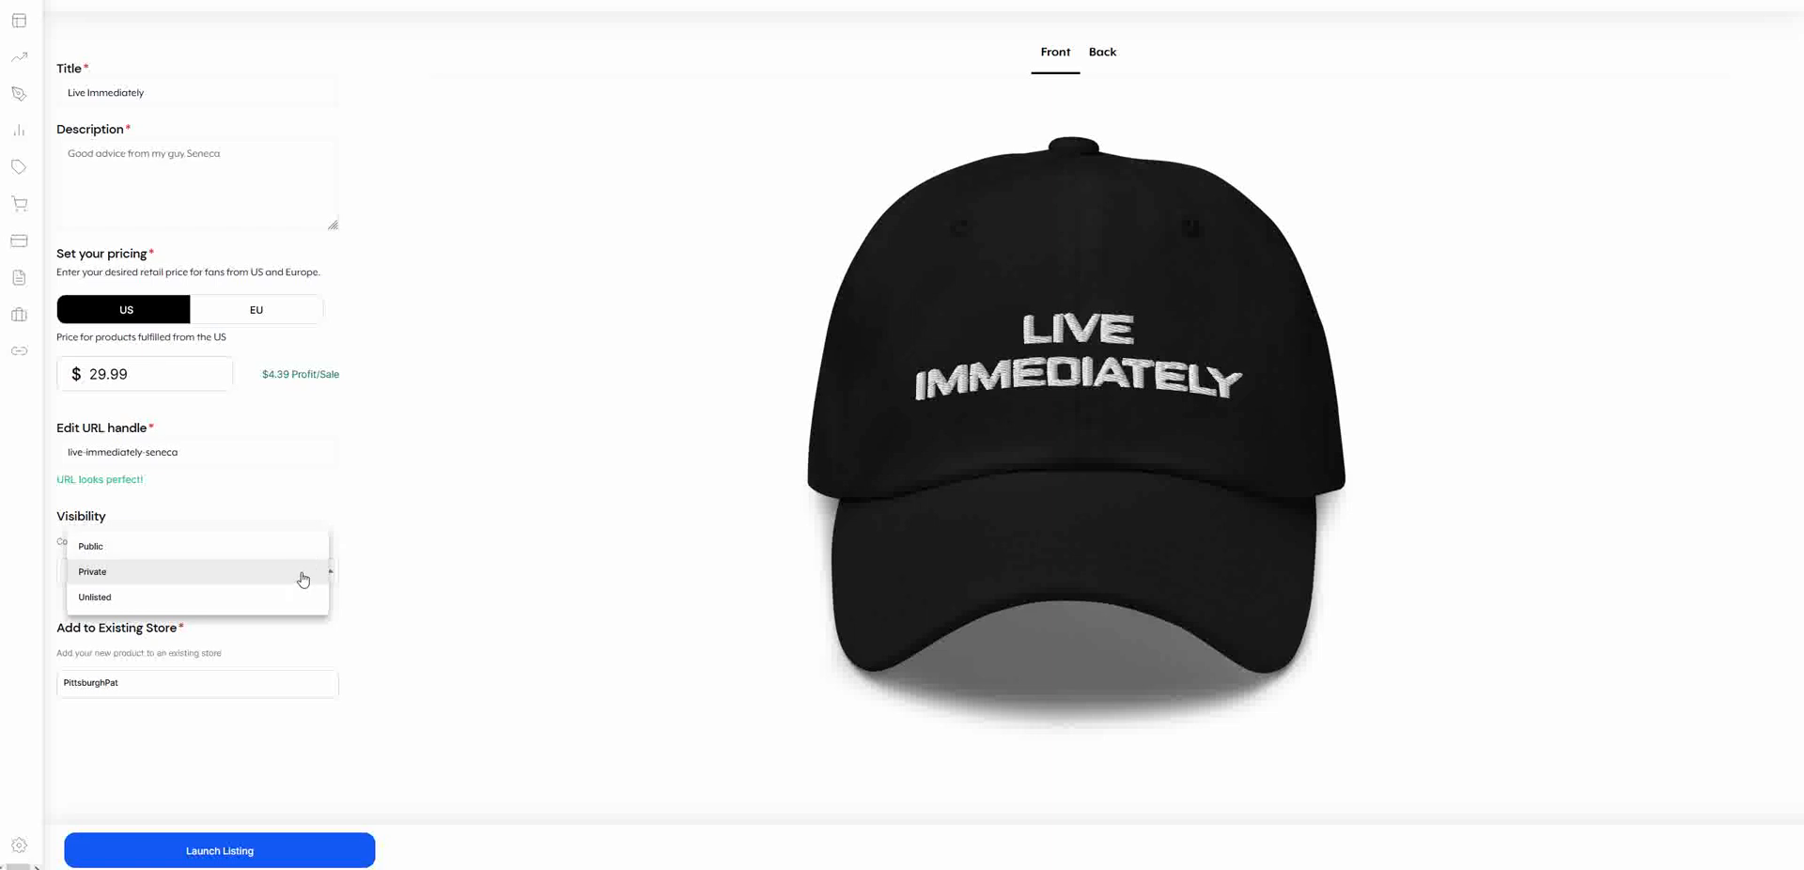
left_click(308, 553)
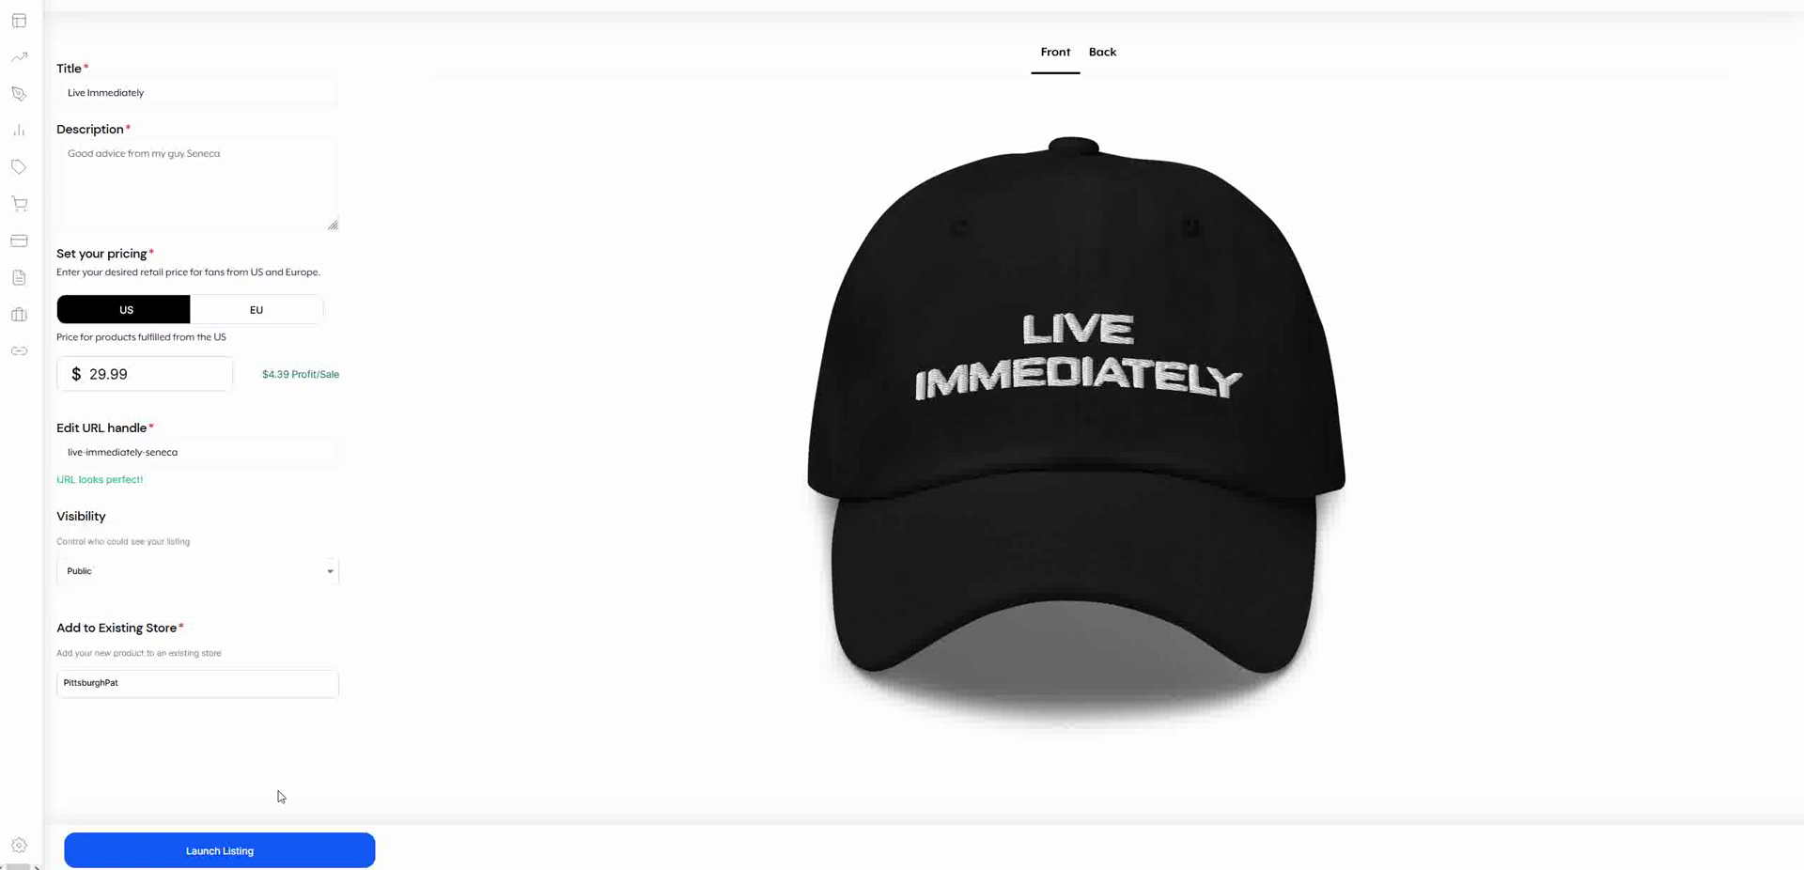
- Launch the Live Immediately listing and review its edit page, reopening it from the overview of all listings
left_click(297, 857)
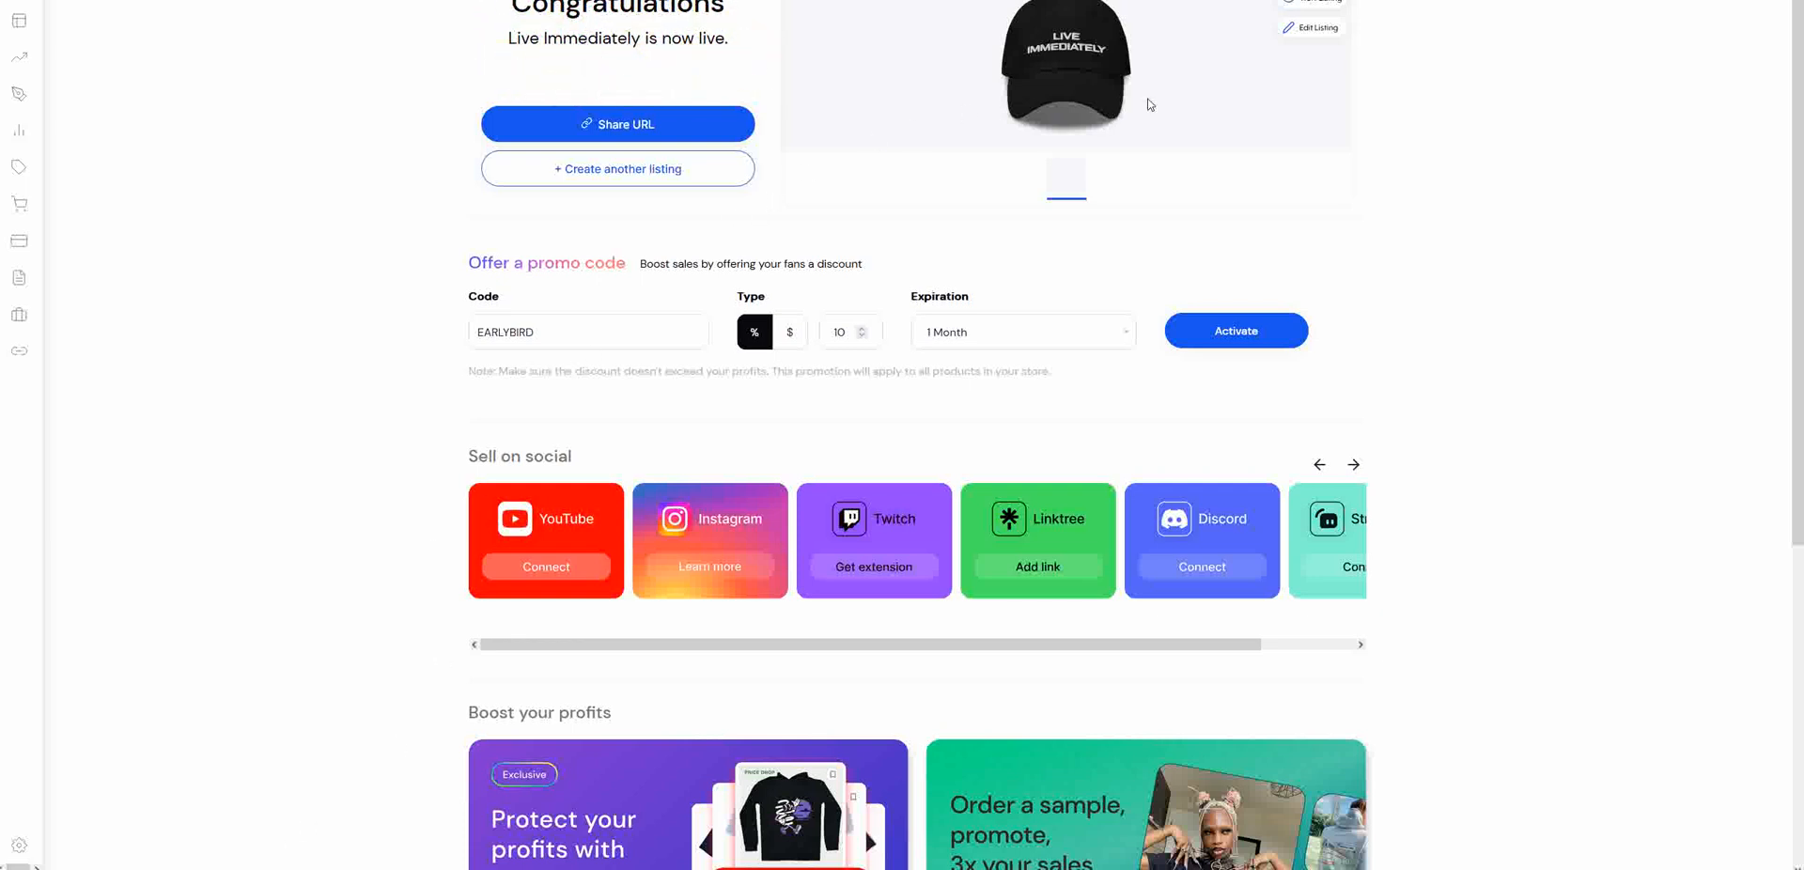
left_click(1319, 31)
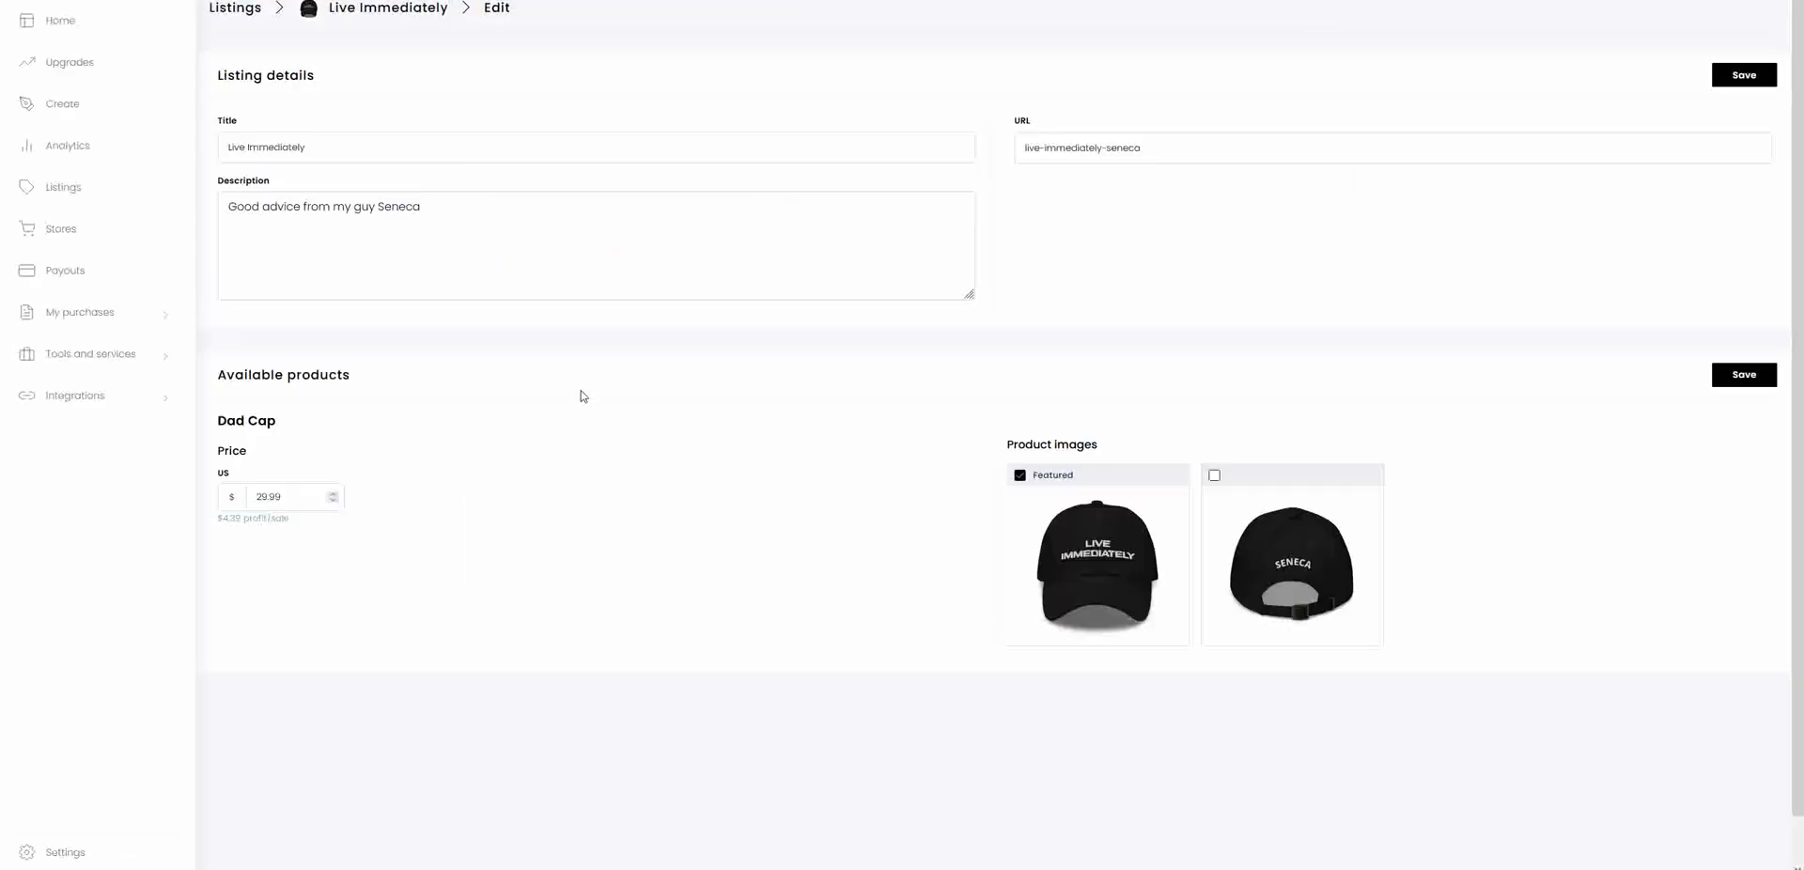
scroll(580, 396, "down", 2)
scroll(581, 396, "up", 2)
left_click(64, 187)
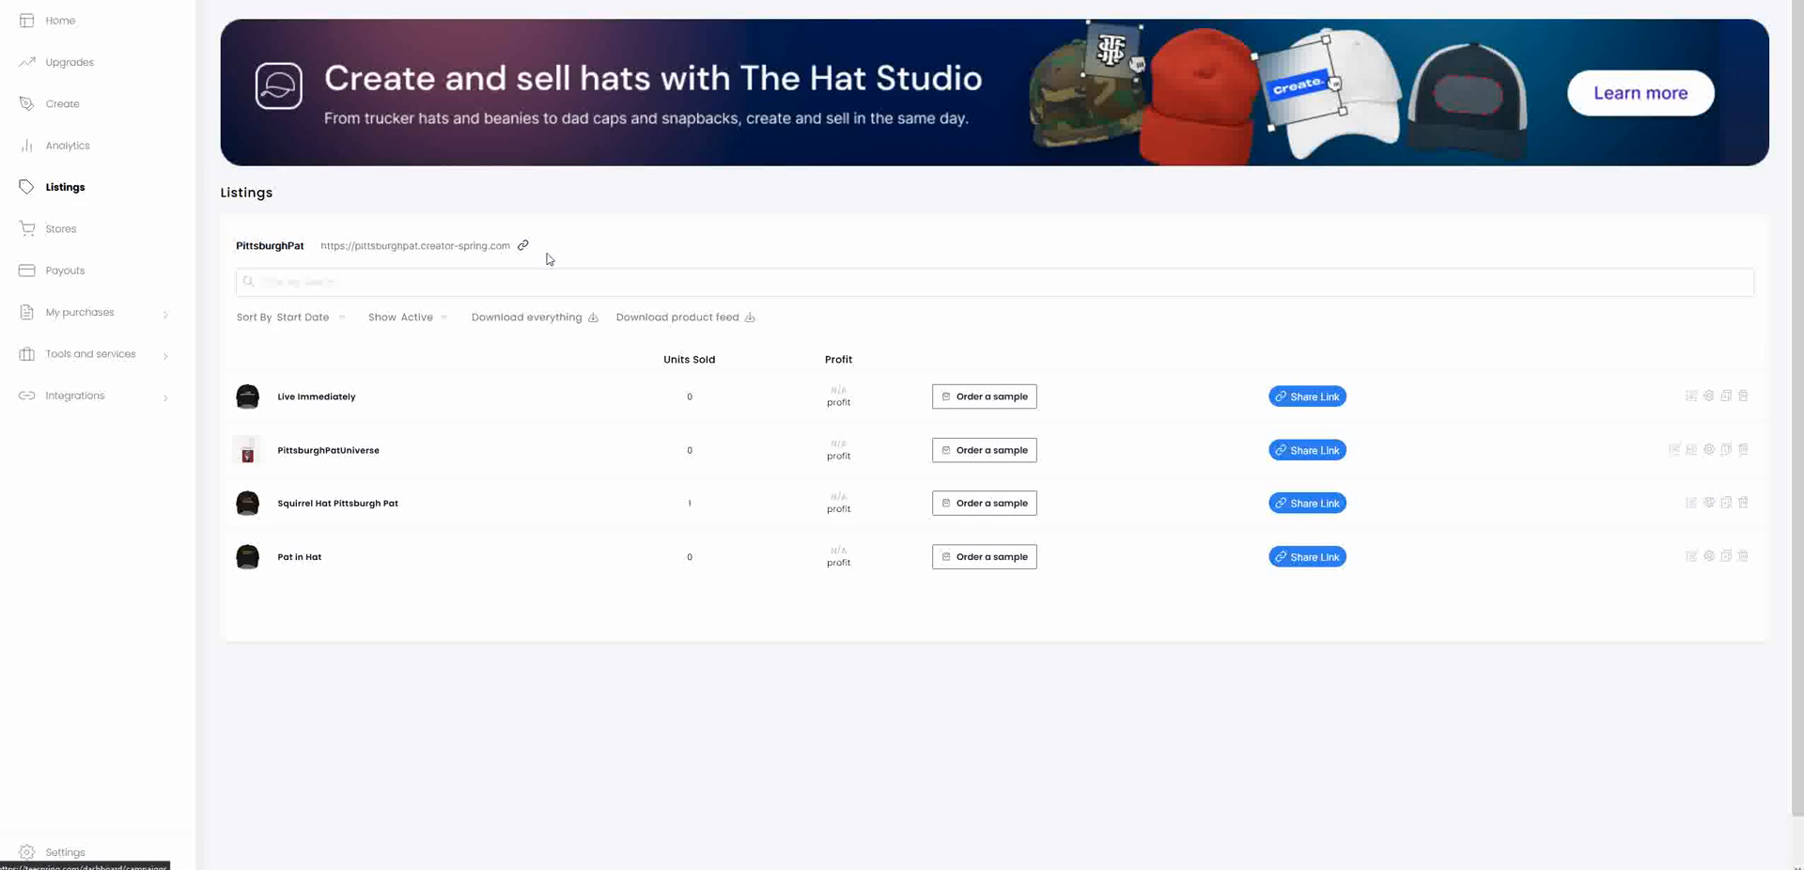
left_click(1692, 397)
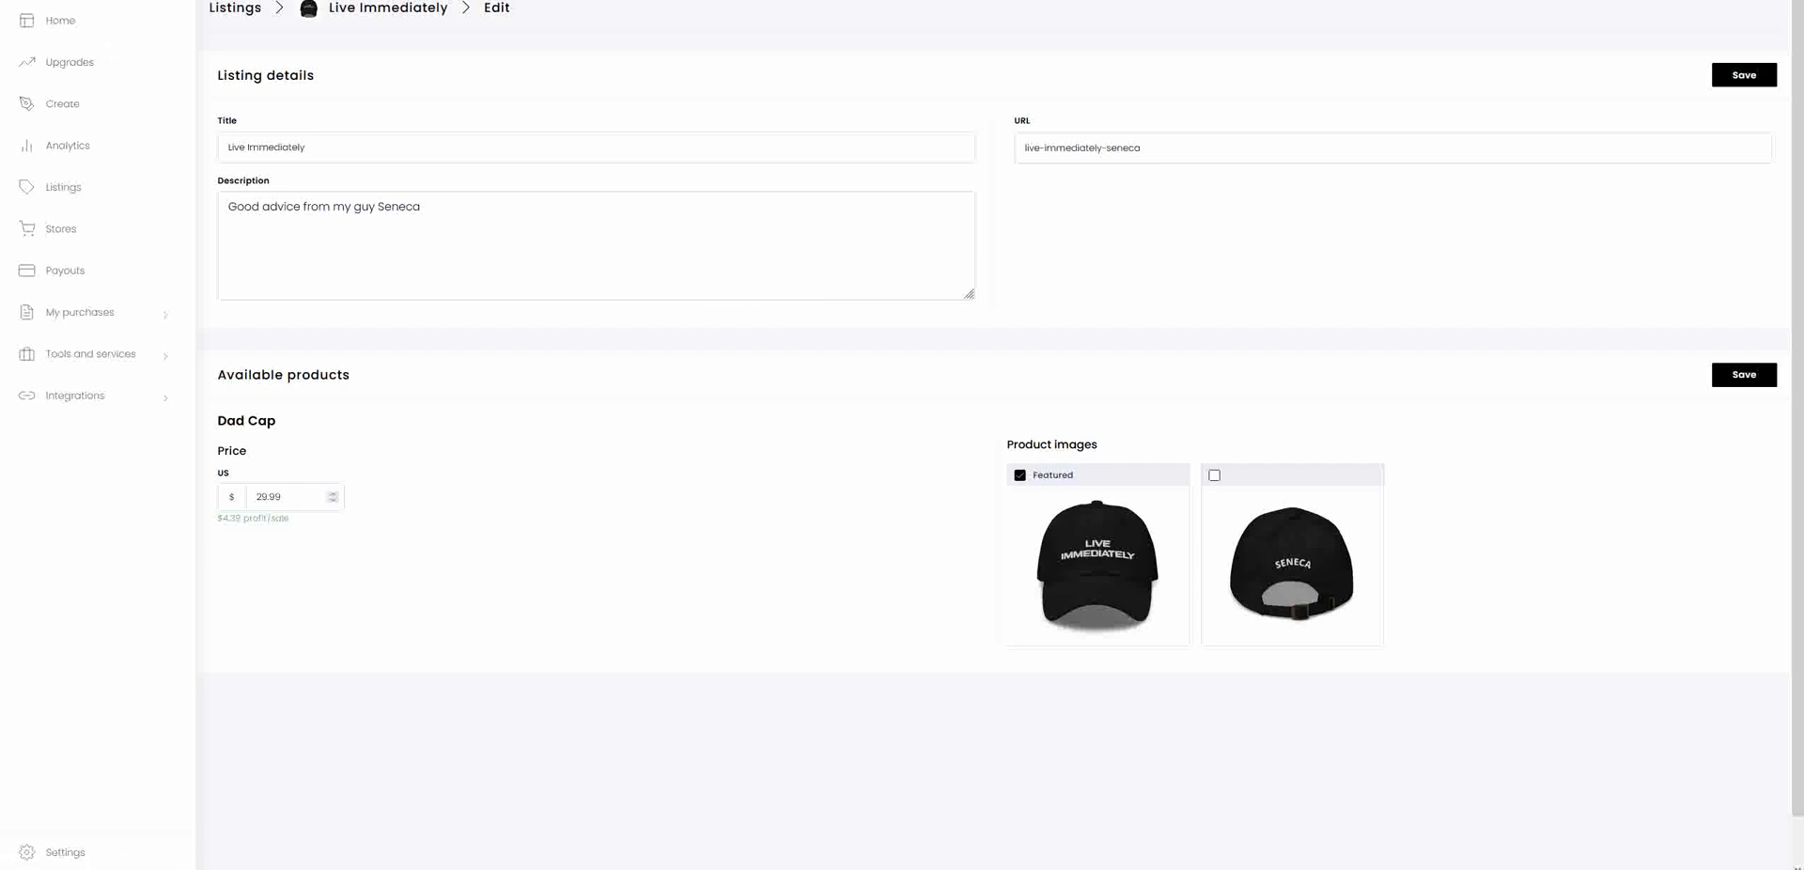
key("ctrl+t")
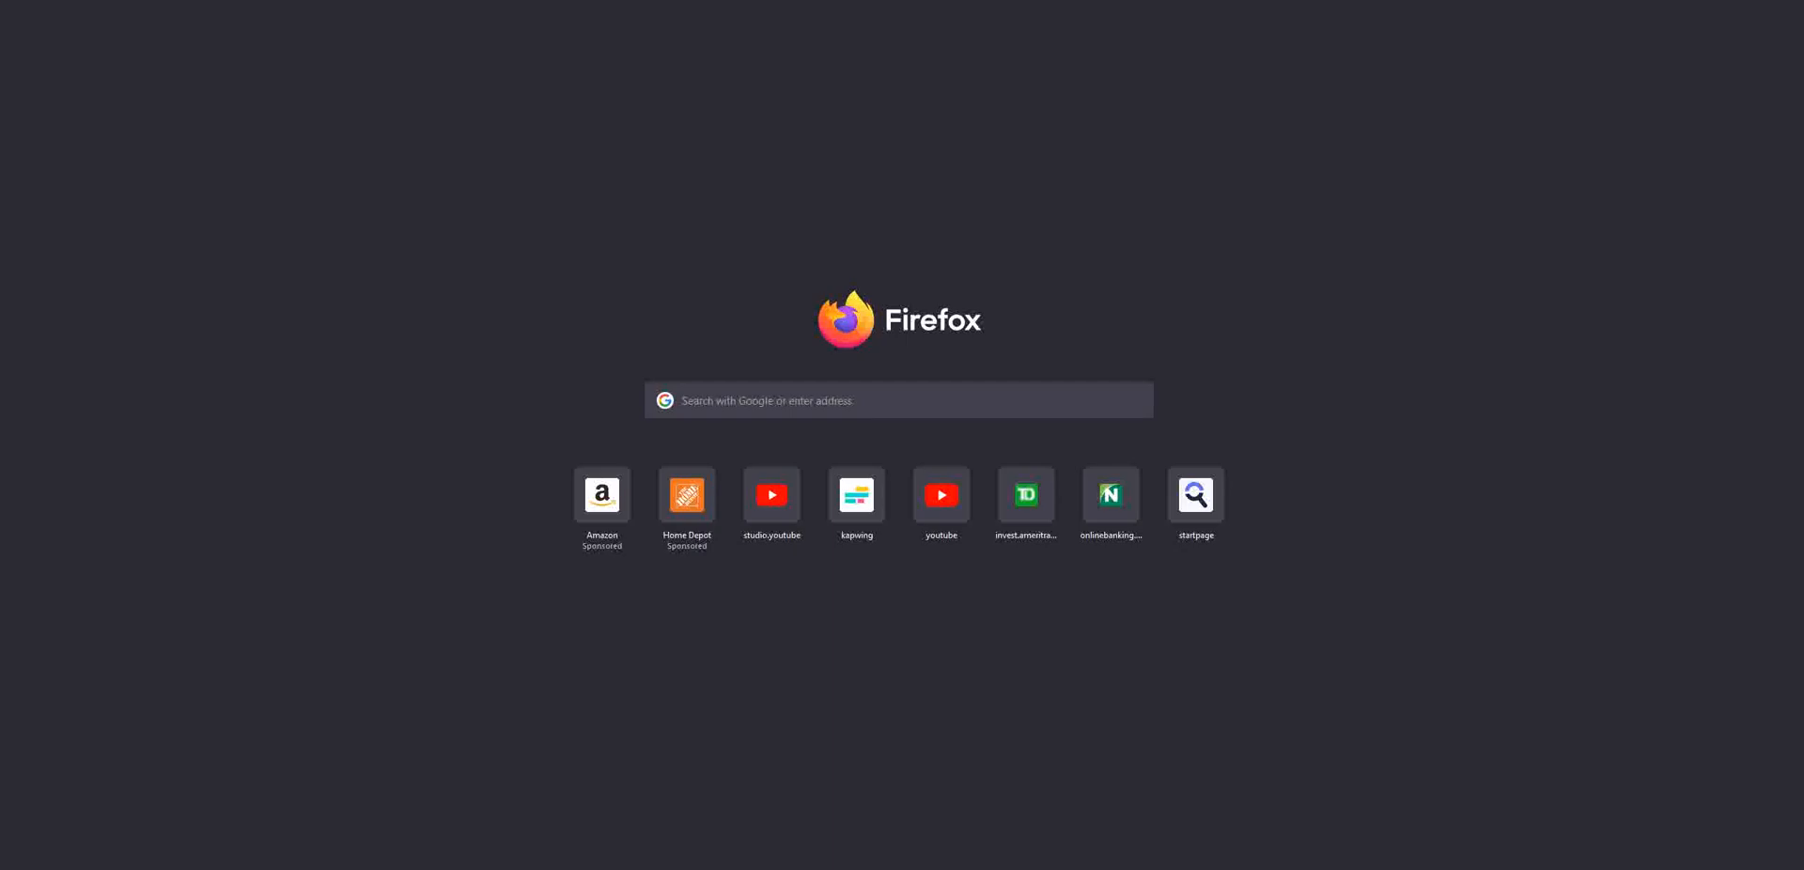
key("ctrl+l")
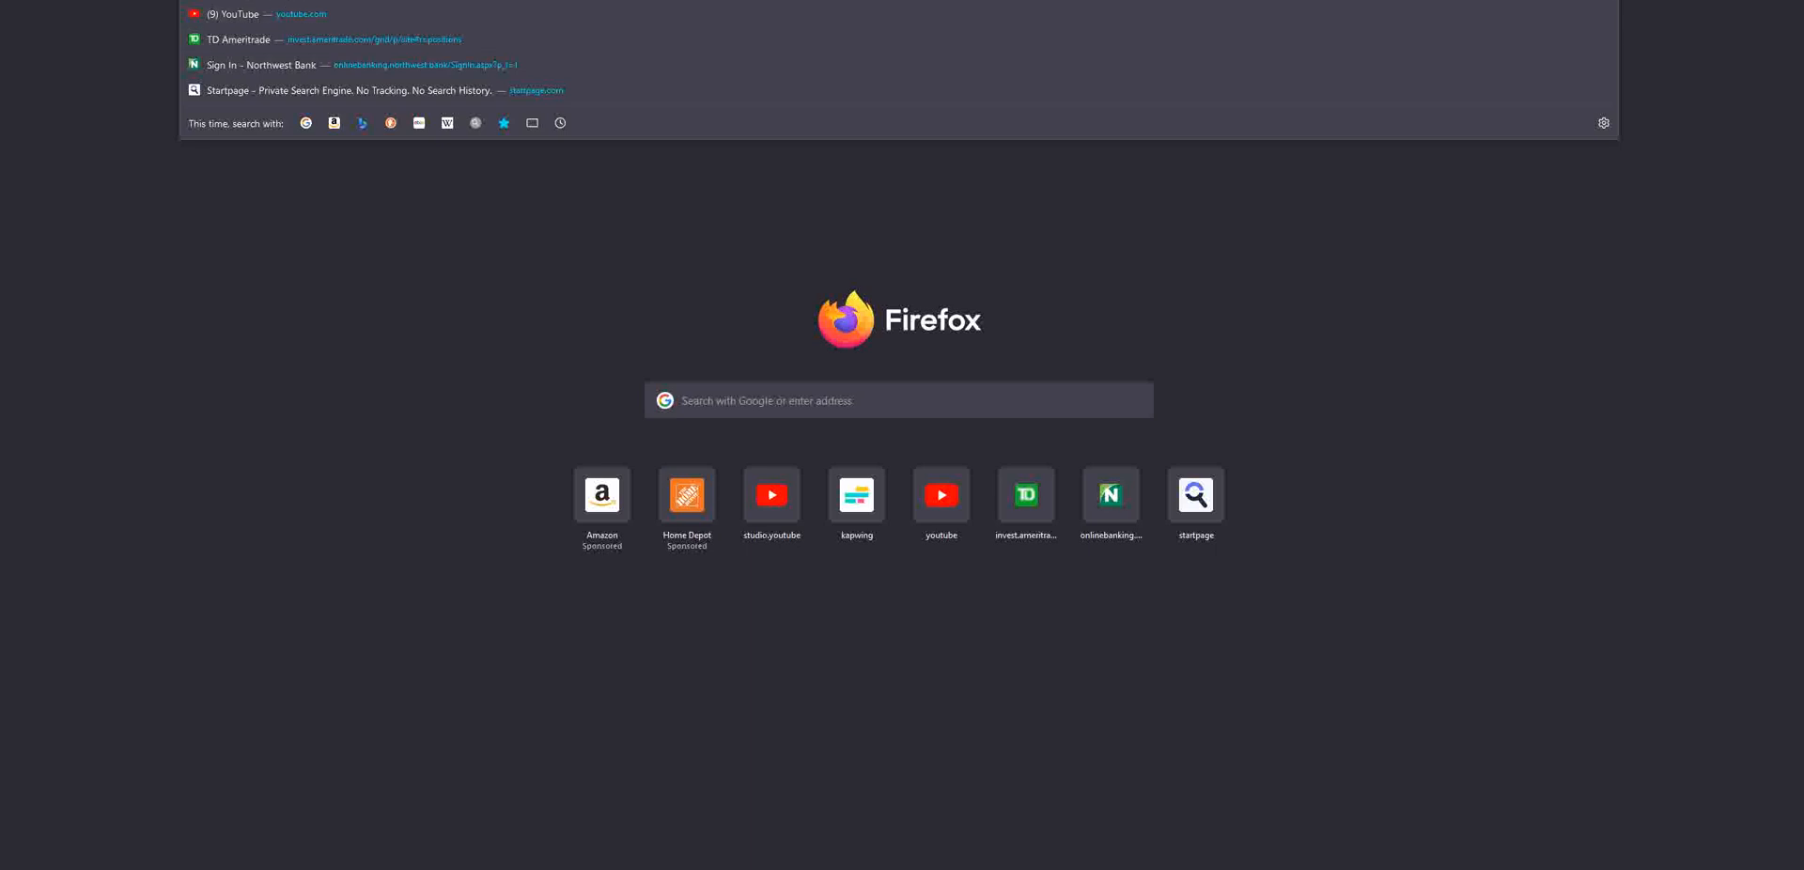
key("ctrl+w")
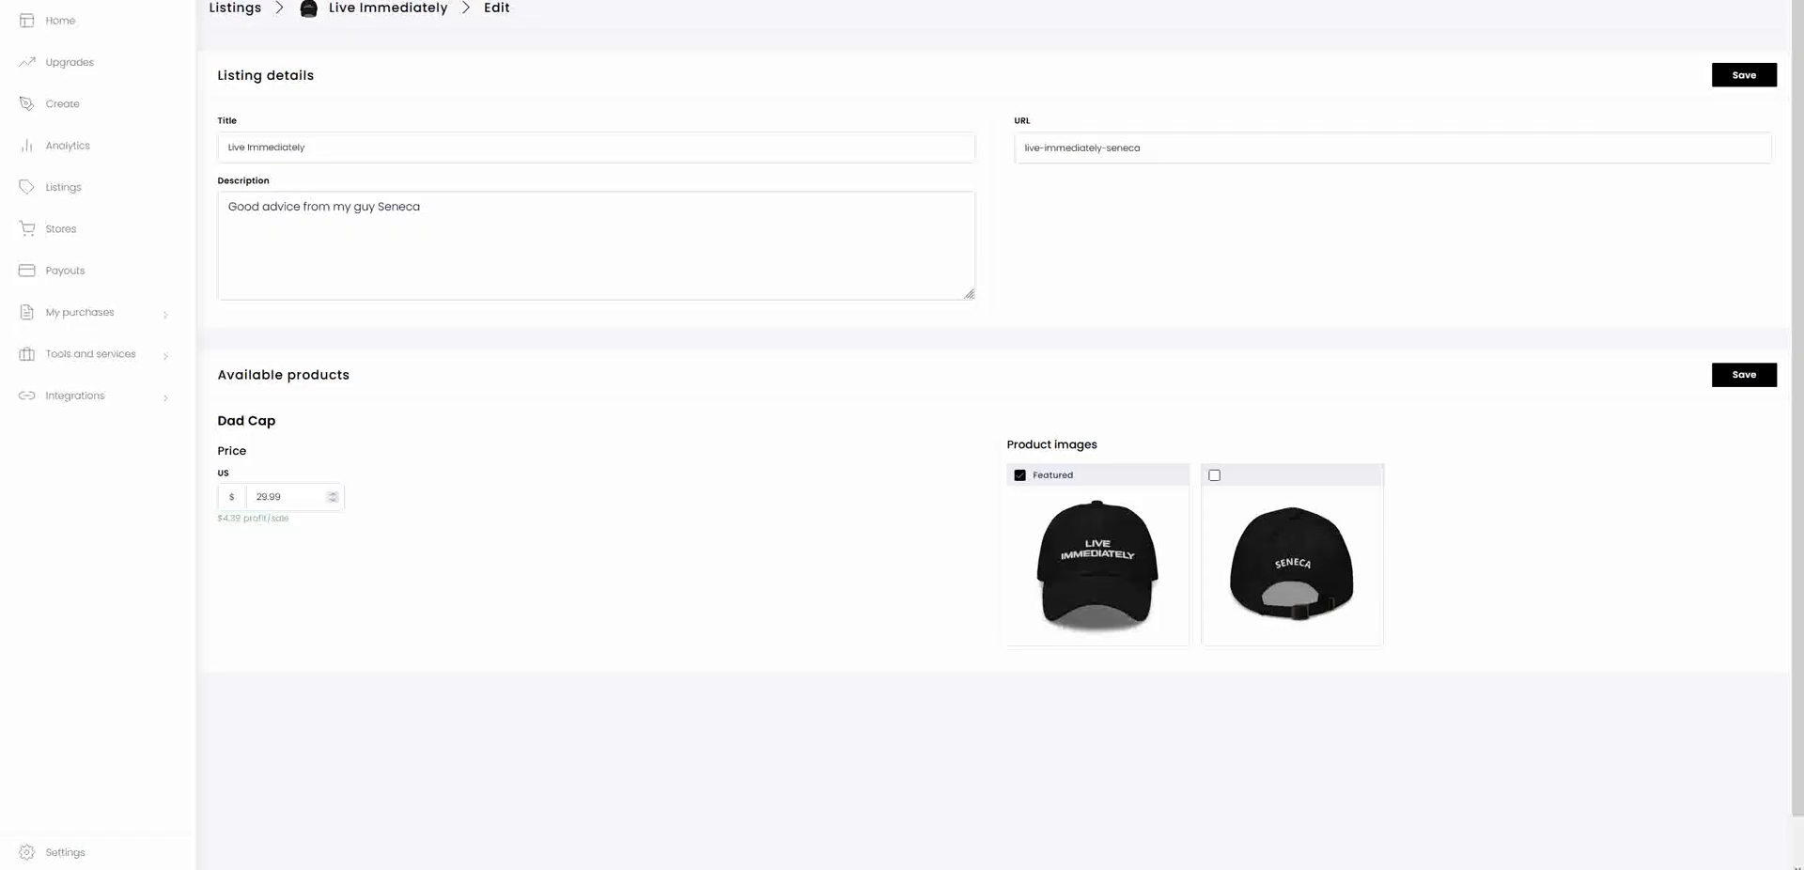
- Look through the dashboard home and listings overview, ending on the PittsburghPat store page
left_click(81, 28)
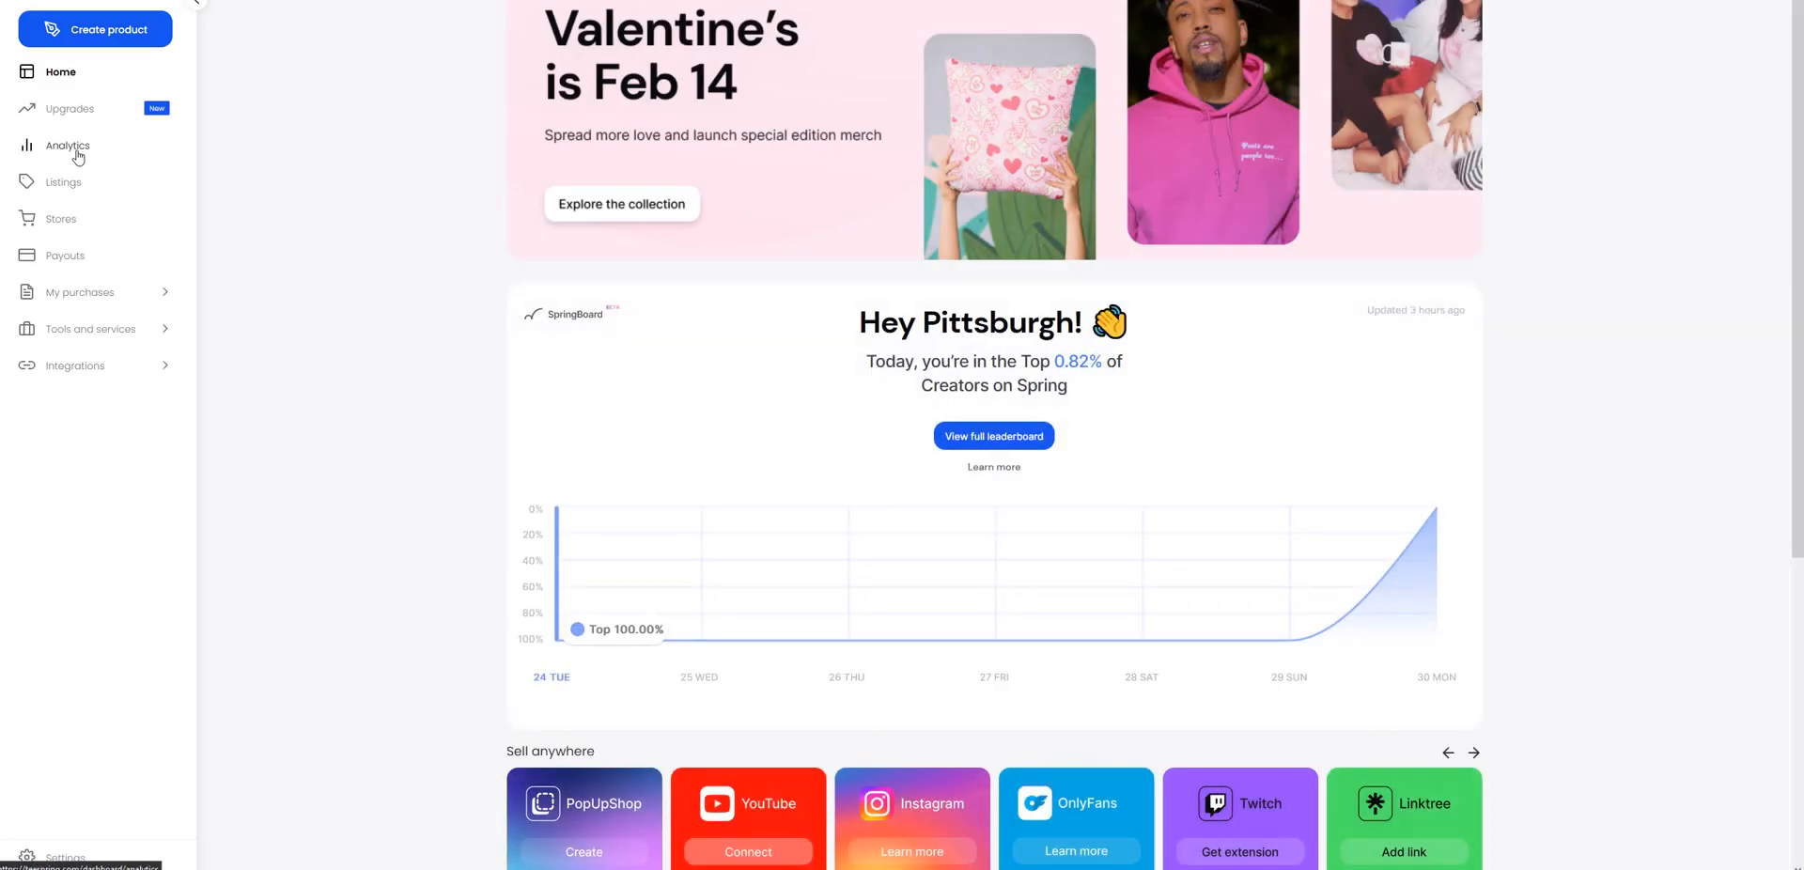
left_click(64, 184)
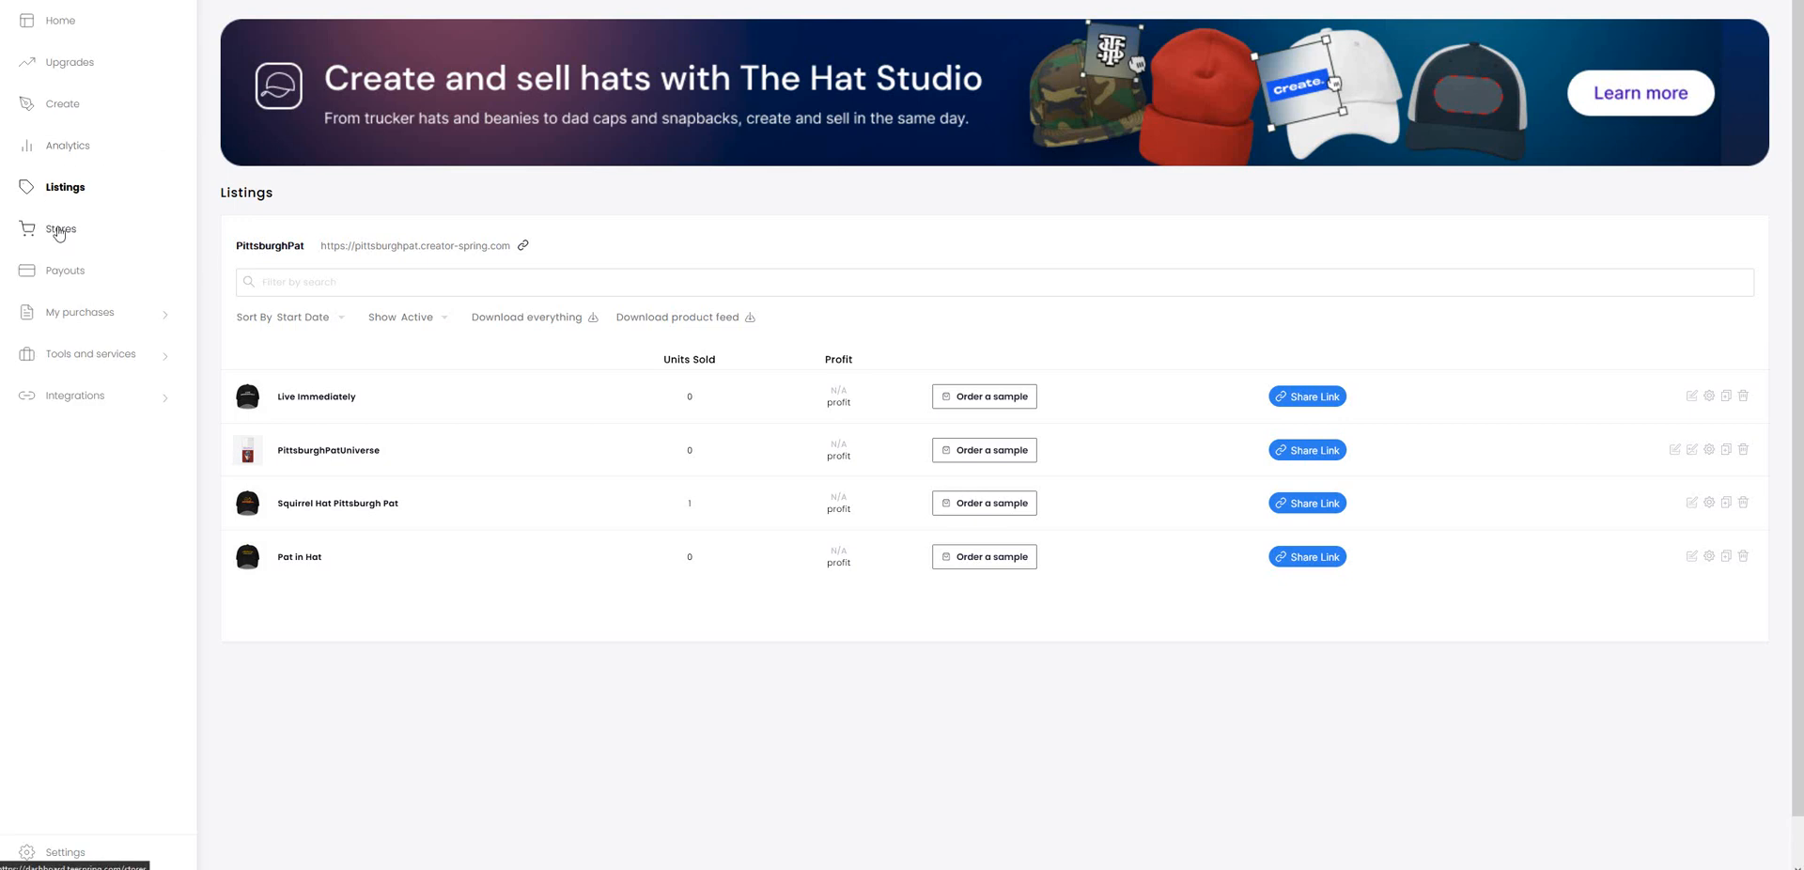
left_click(59, 232)
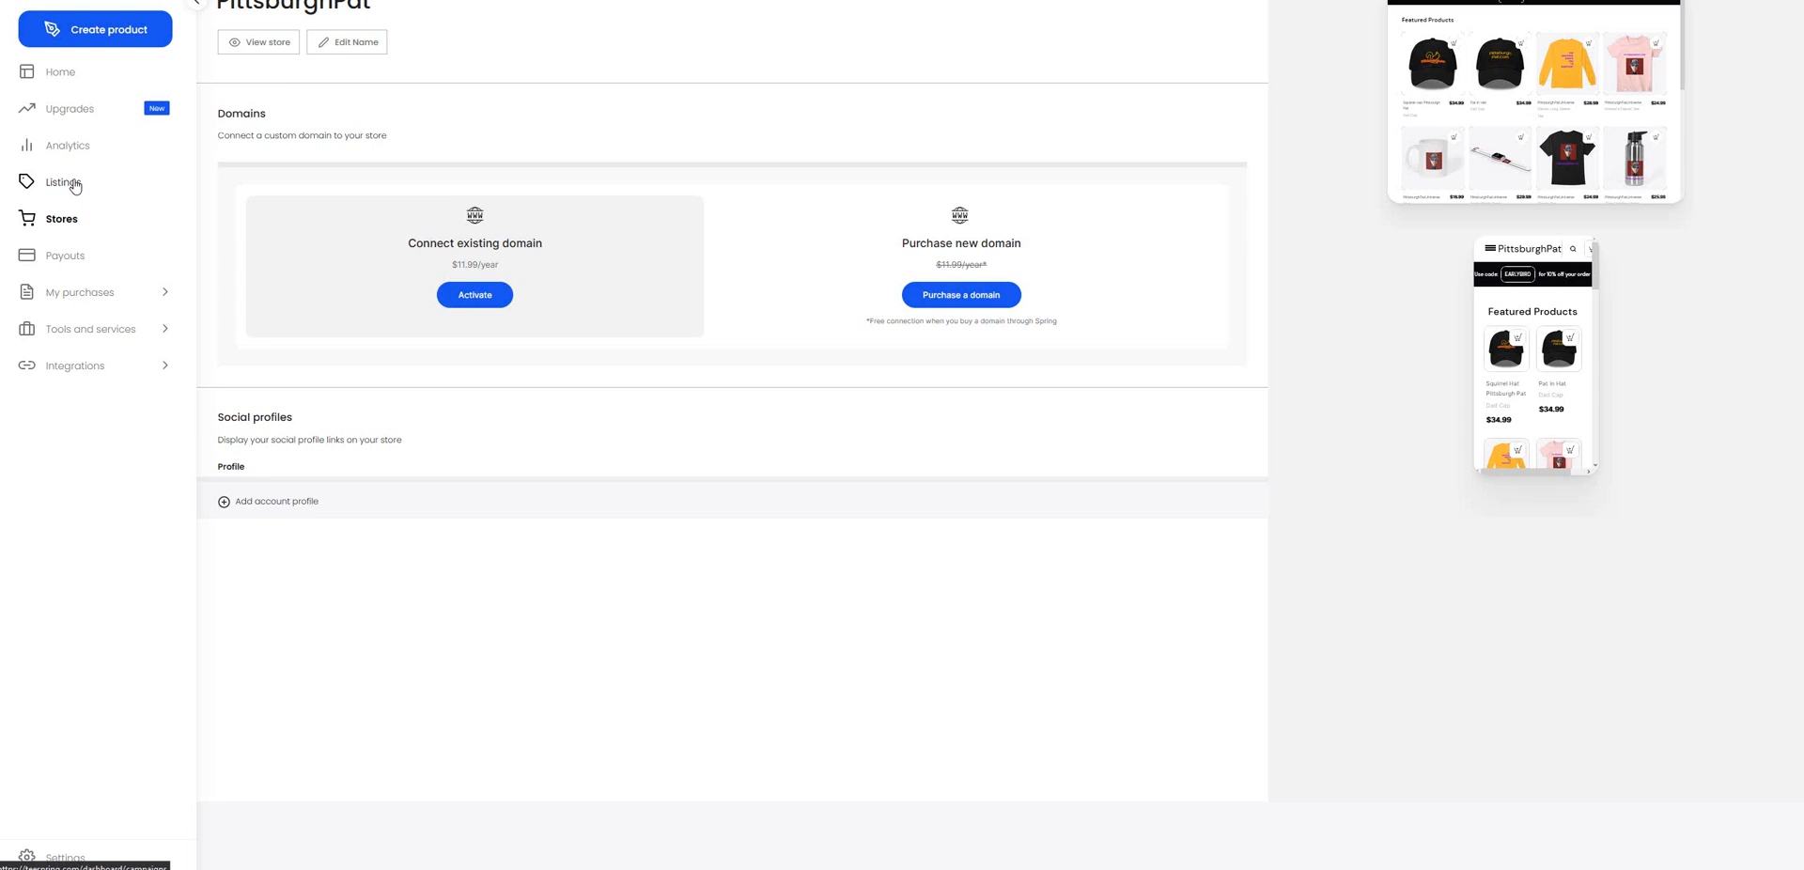
left_click(75, 186)
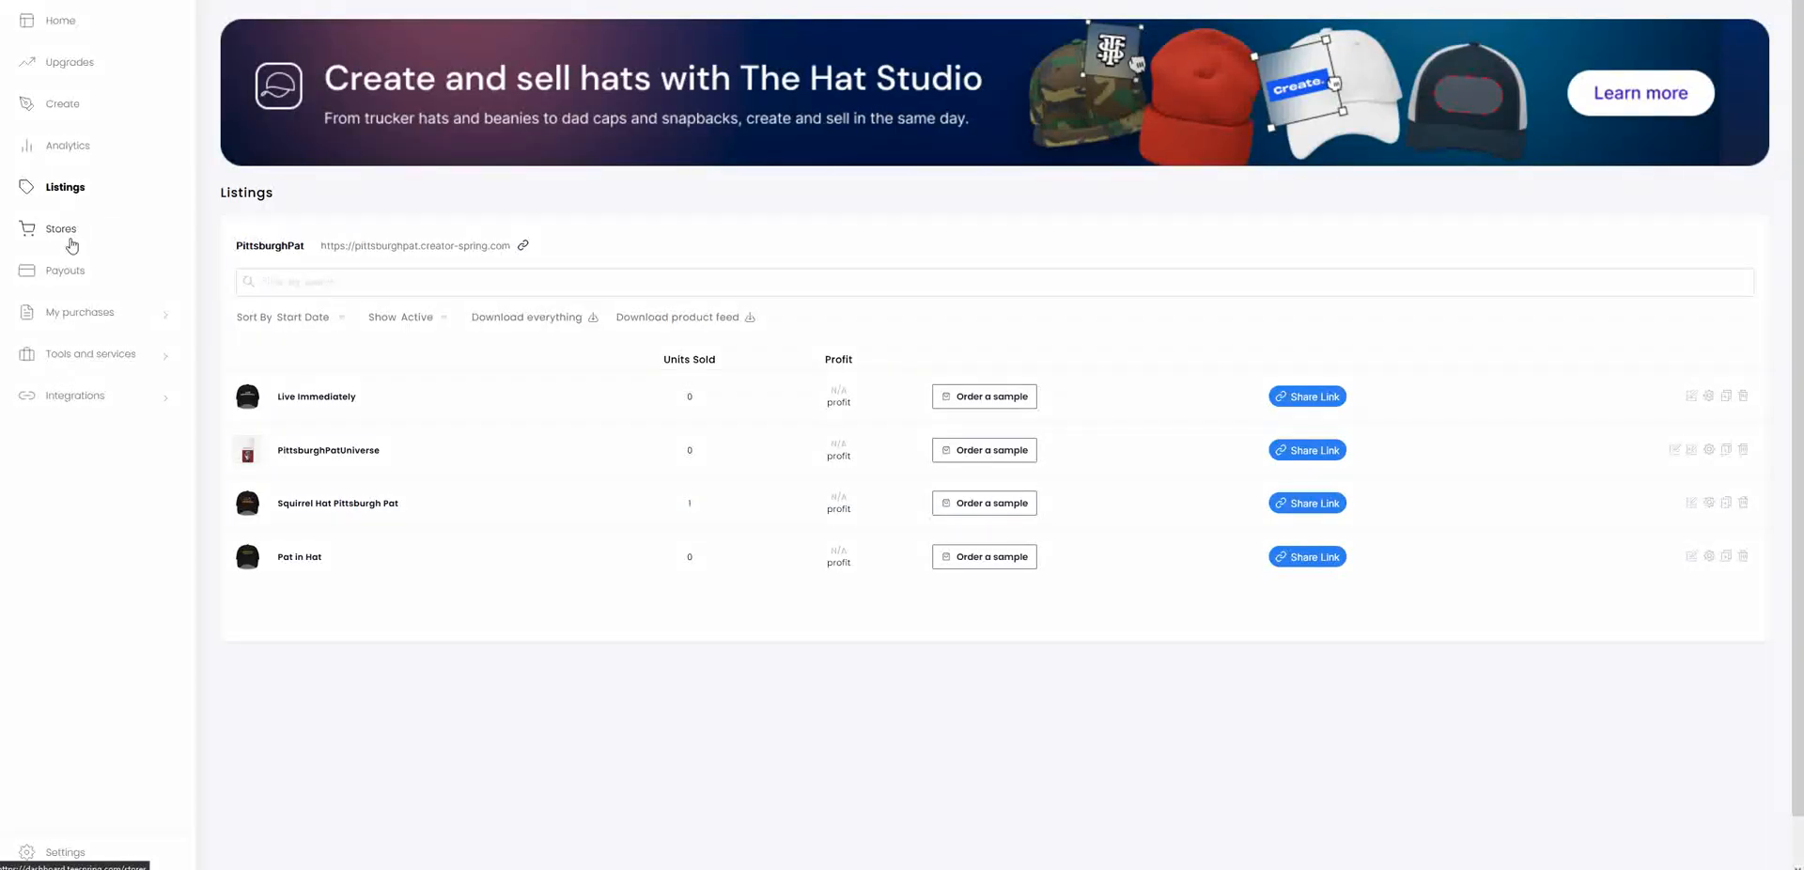
left_click(69, 233)
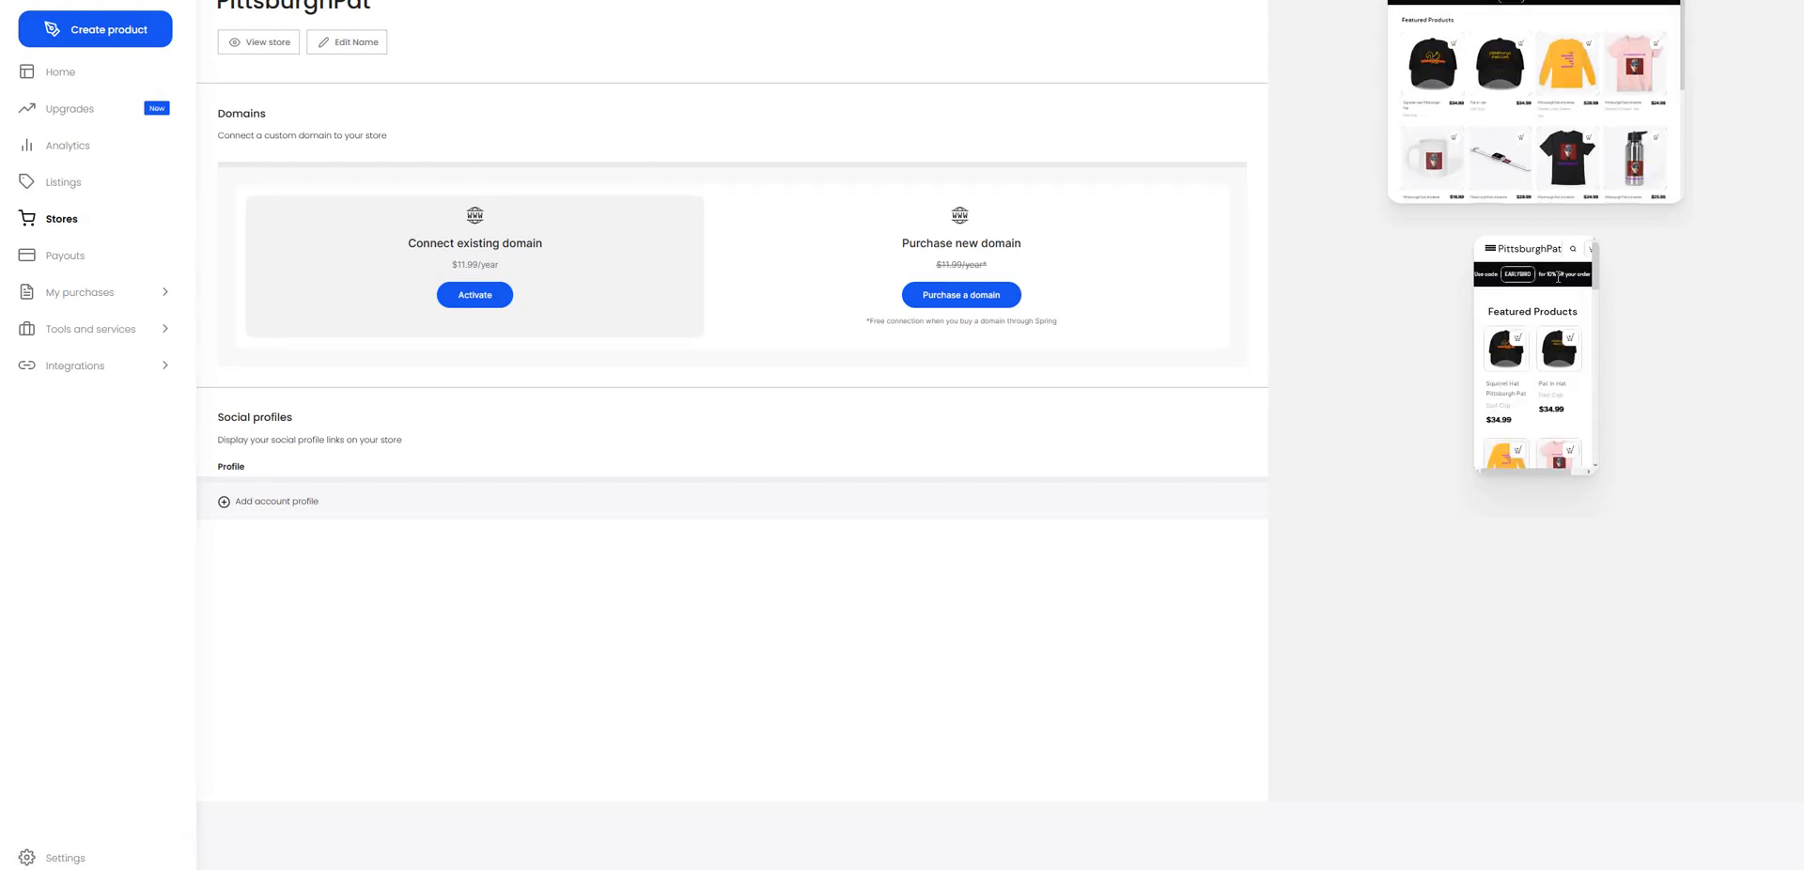
- Examine a cap's product page, the cart and the search page in the desktop store preview, ending on its product overview
left_click(1531, 105)
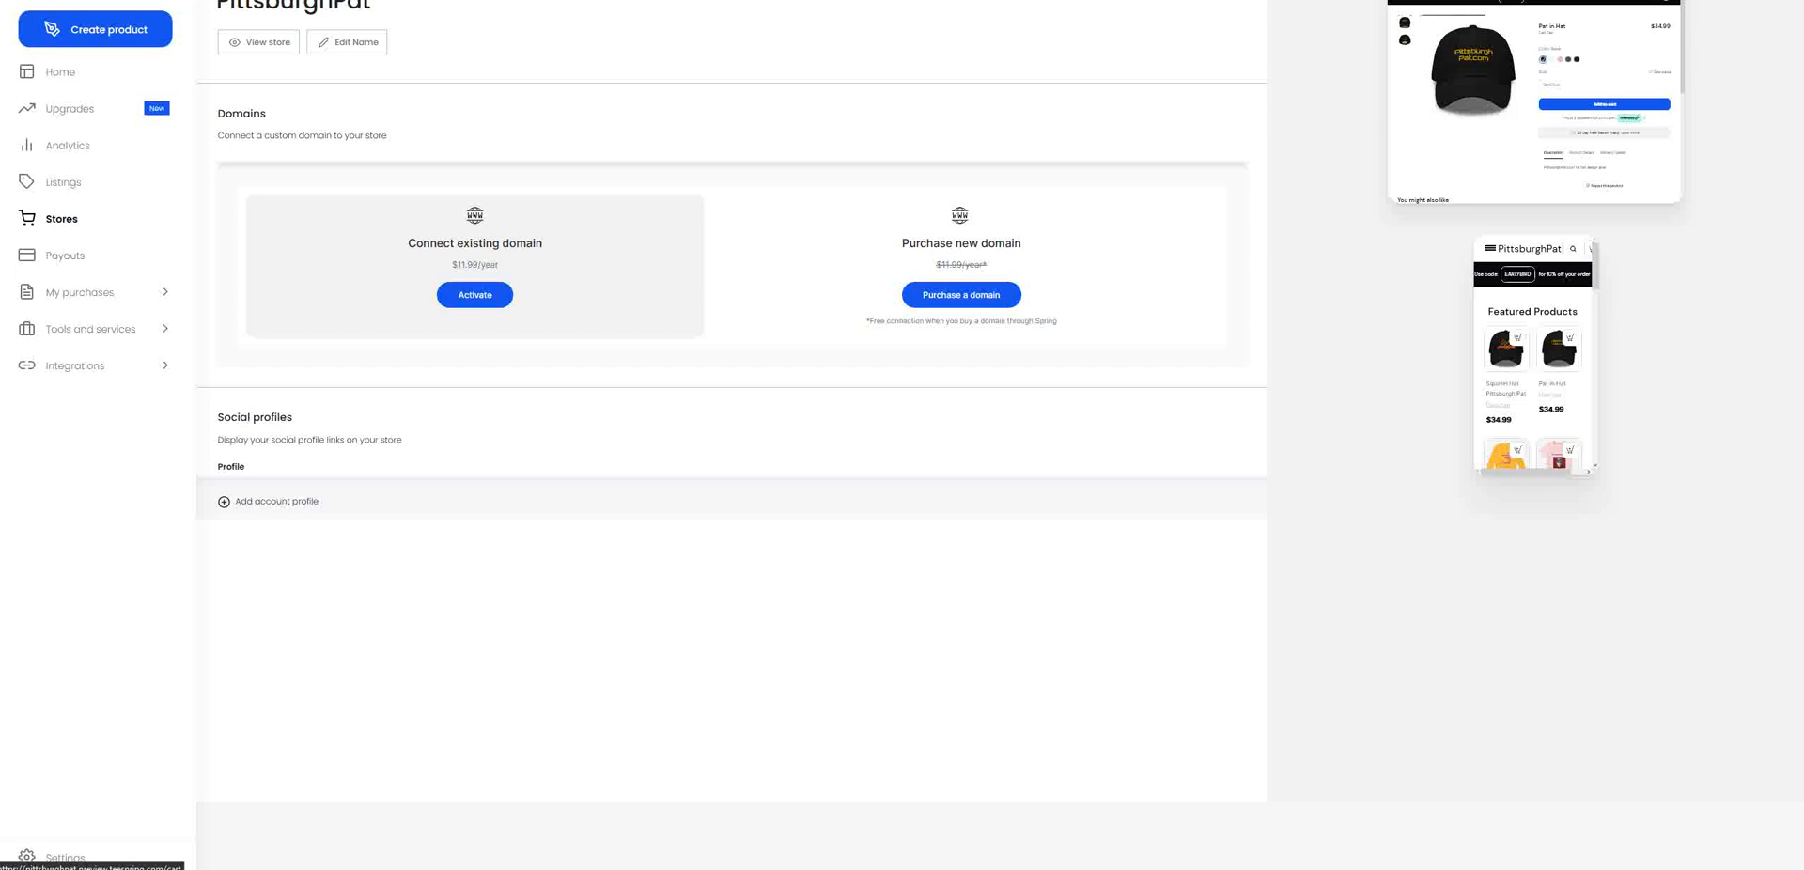
left_click(1666, 0)
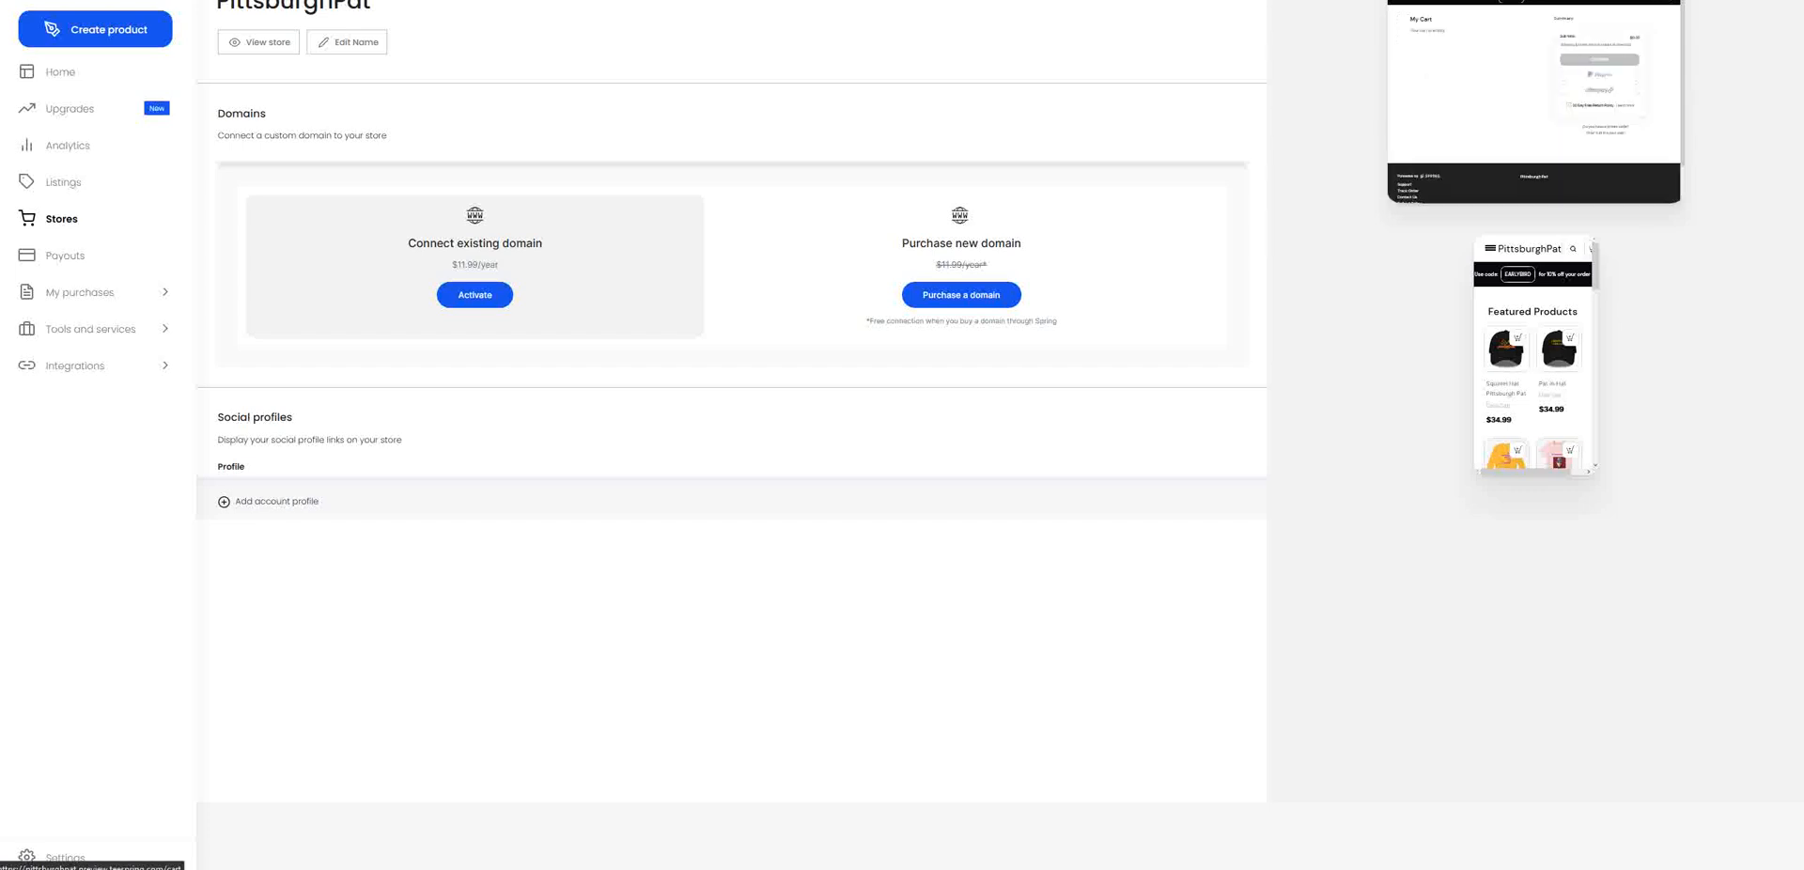
left_click(1653, 0)
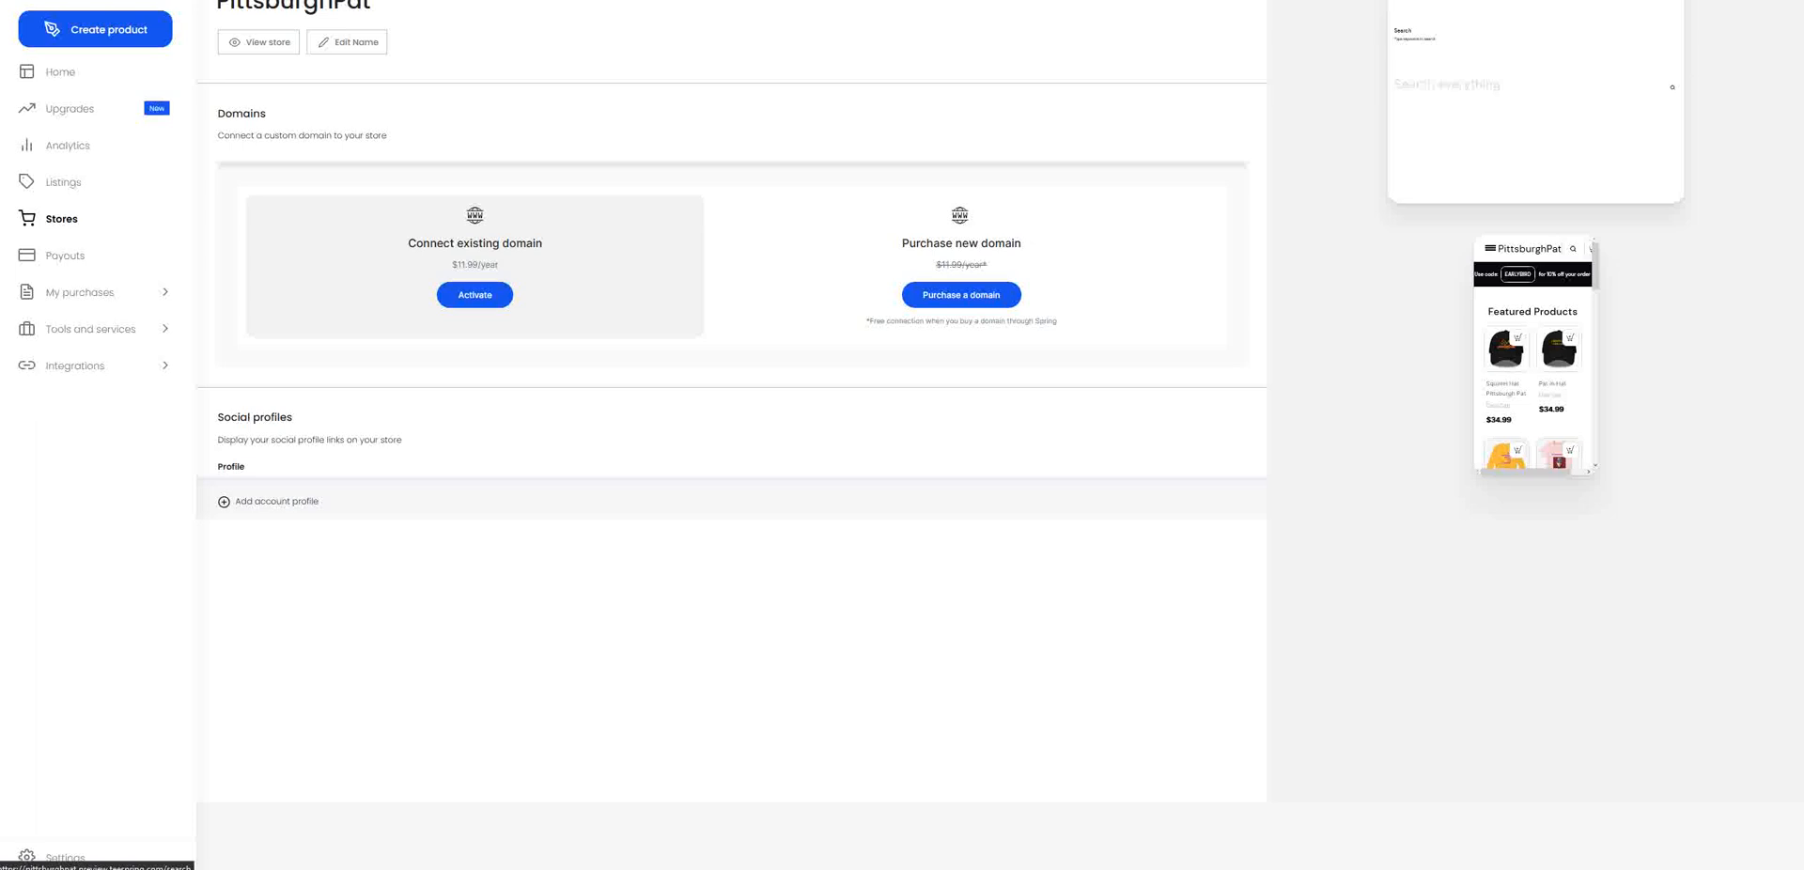
left_click(1669, 0)
scroll(1507, 94, "down", 1)
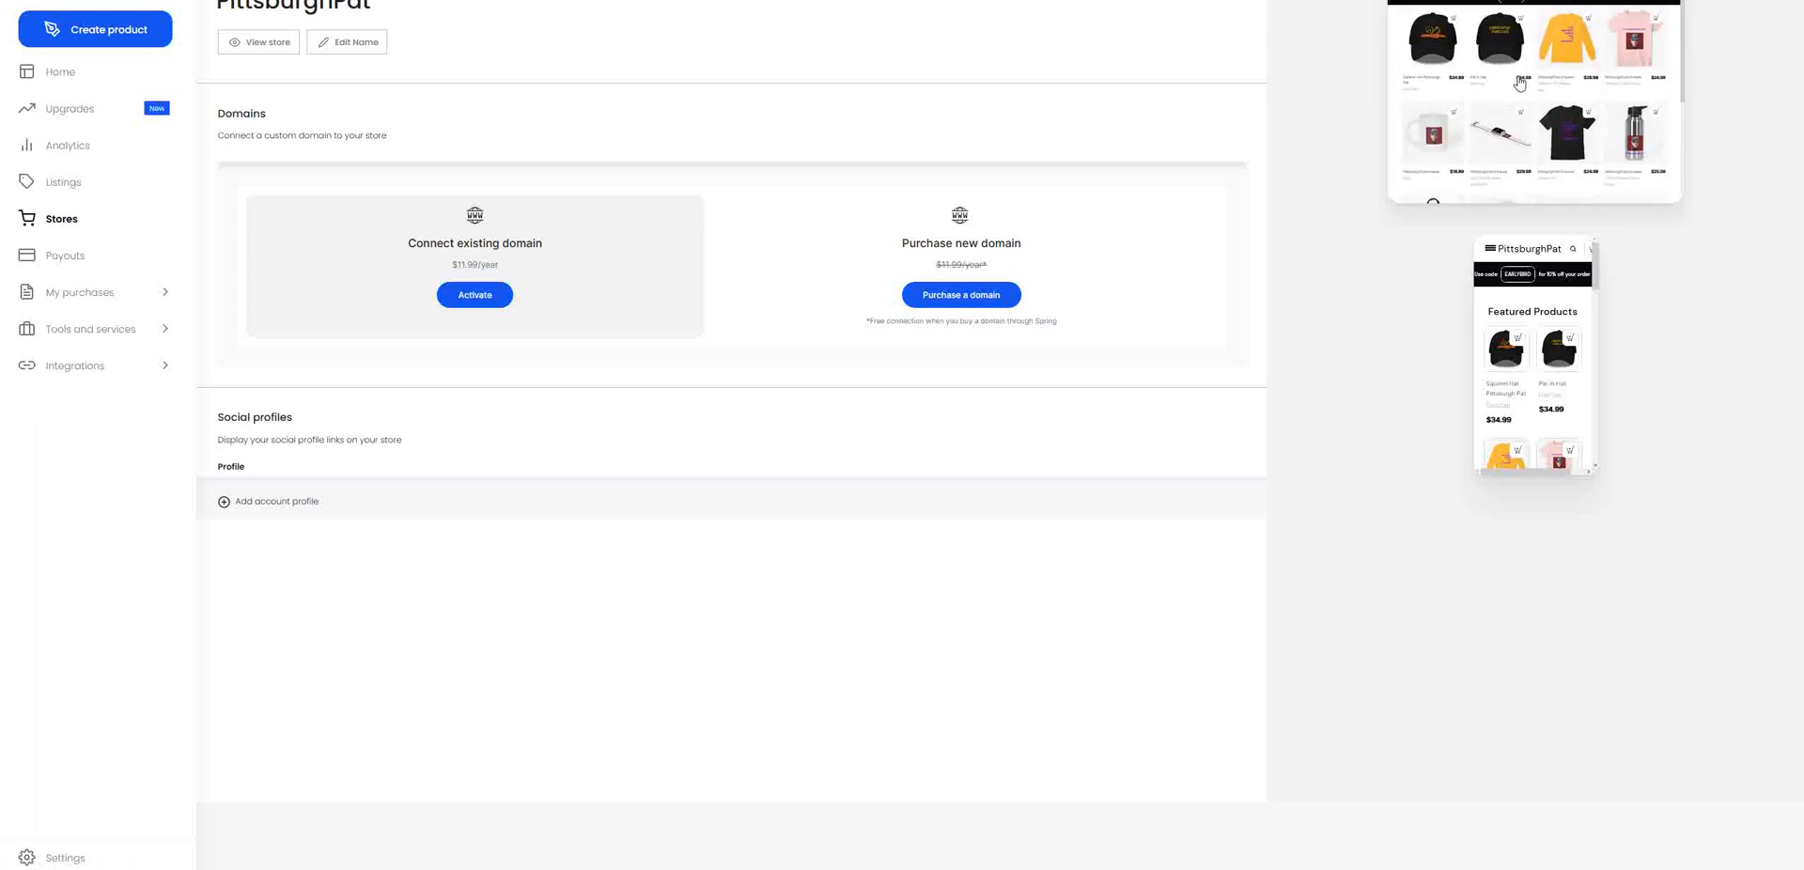
- Open the Apple Watch band from the store preview in a new tab and look over its product page
right_click(1495, 135)
left_click(1514, 148)
key("ctrl+Tab")
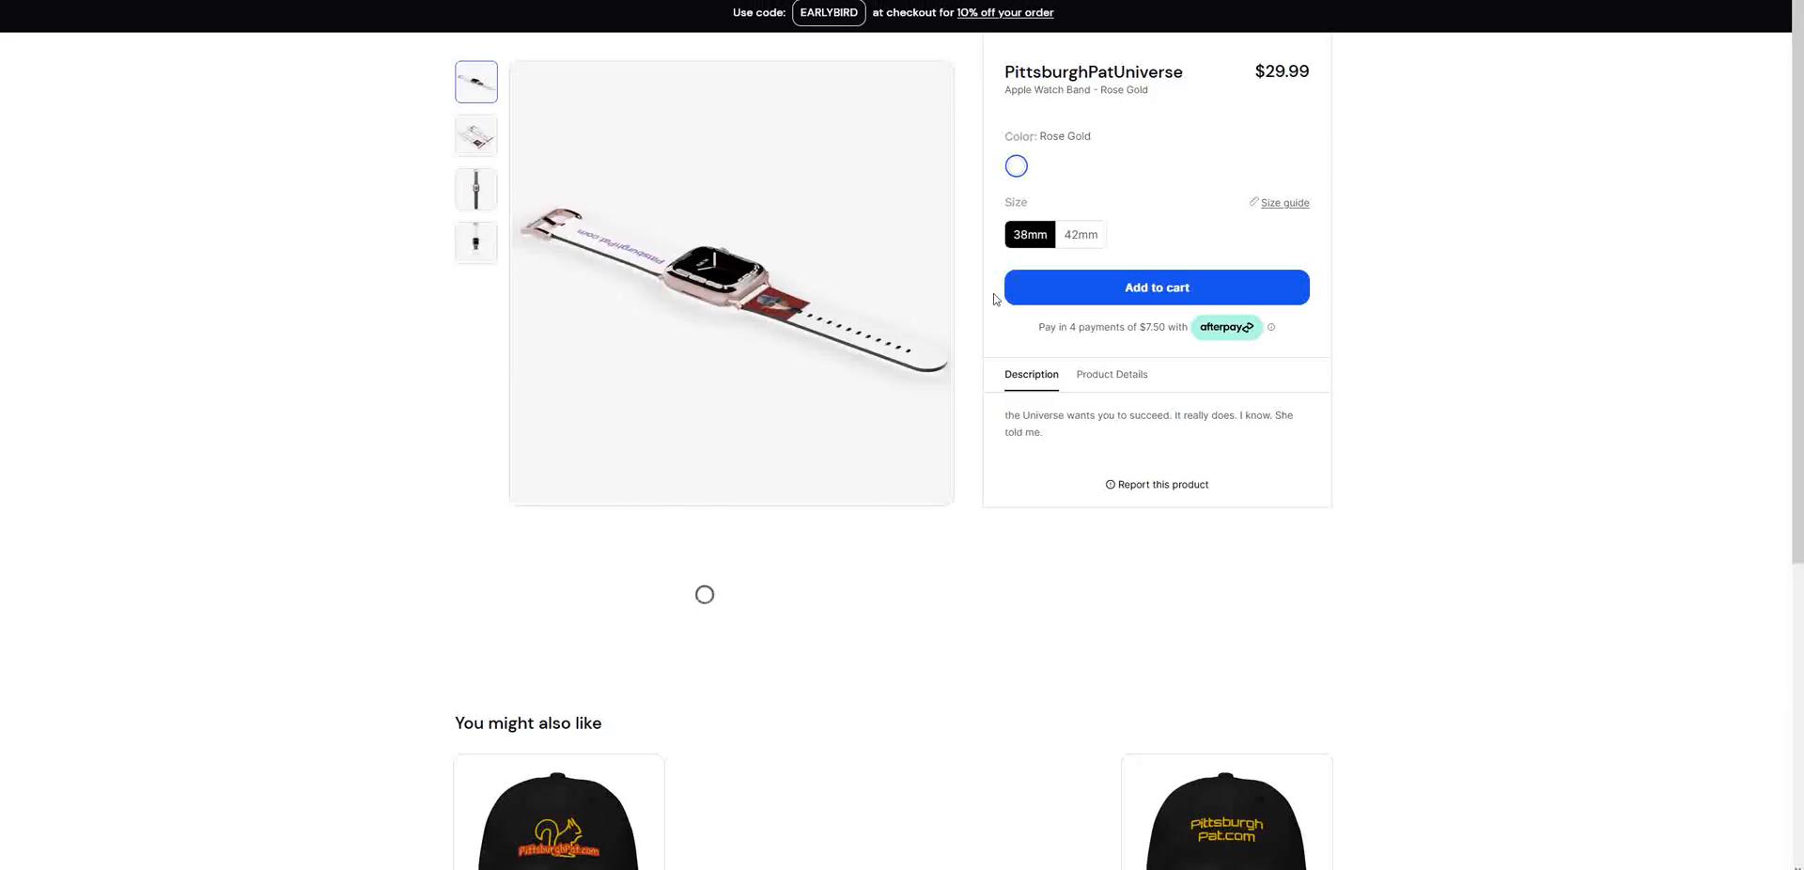
scroll(475, 318, "down", 5)
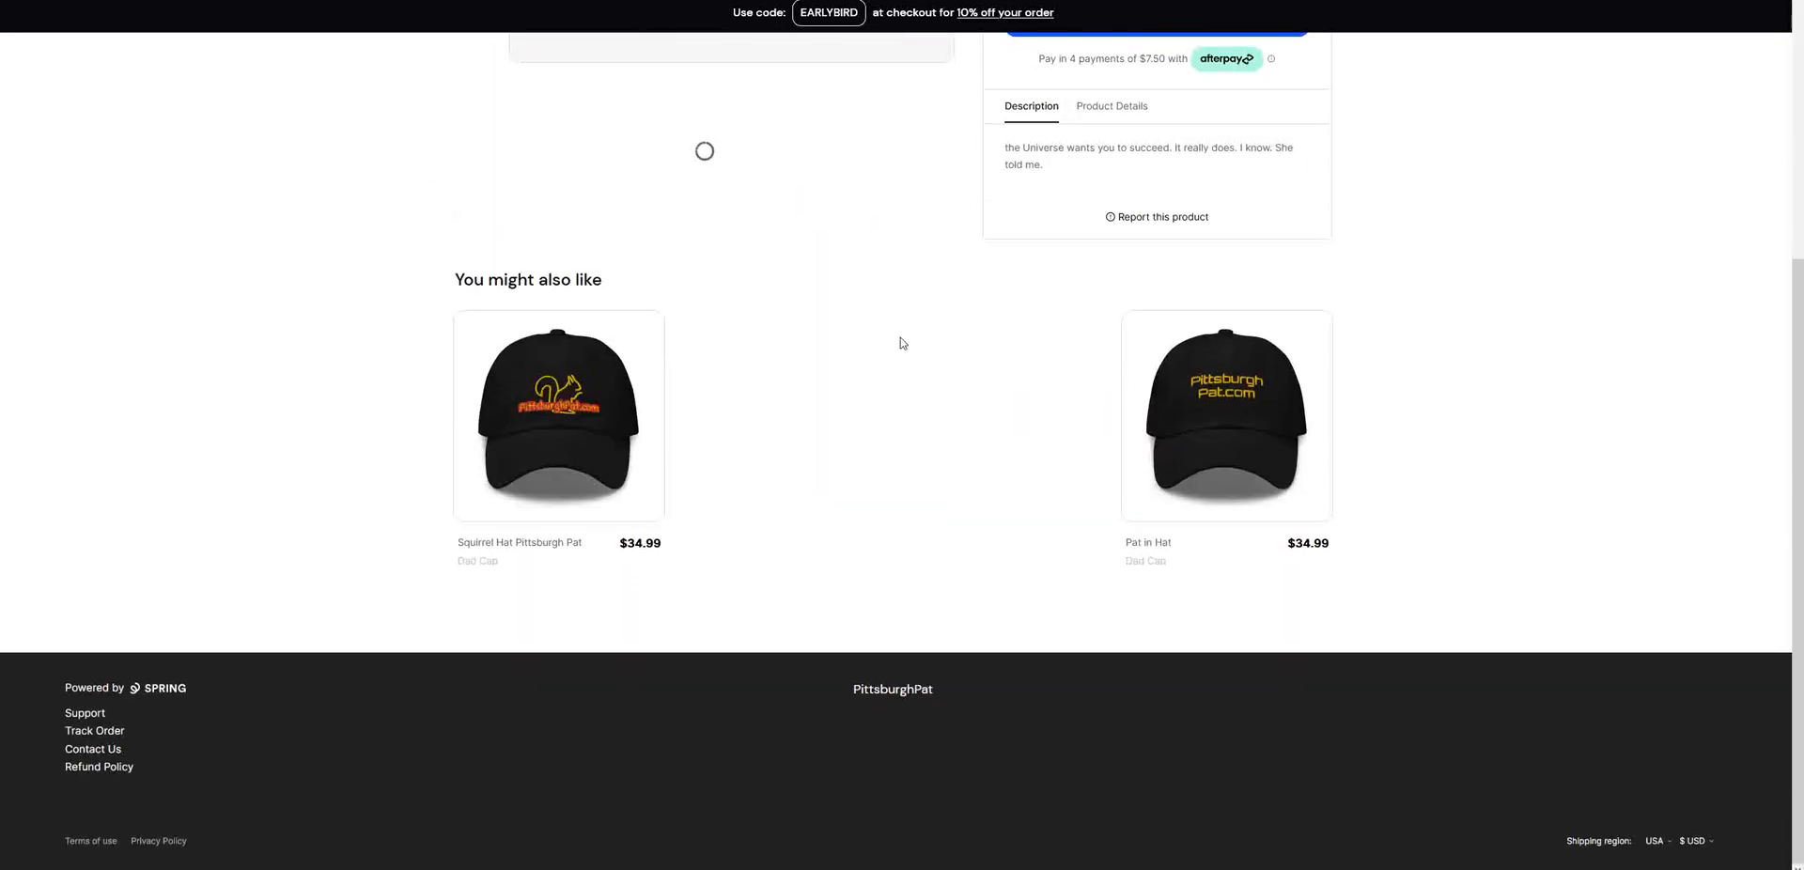
- Browse the store's Hats category and view the Live Immediately cap's product page
scroll(805, 383, "up", 3)
scroll(671, 434, "up", 2)
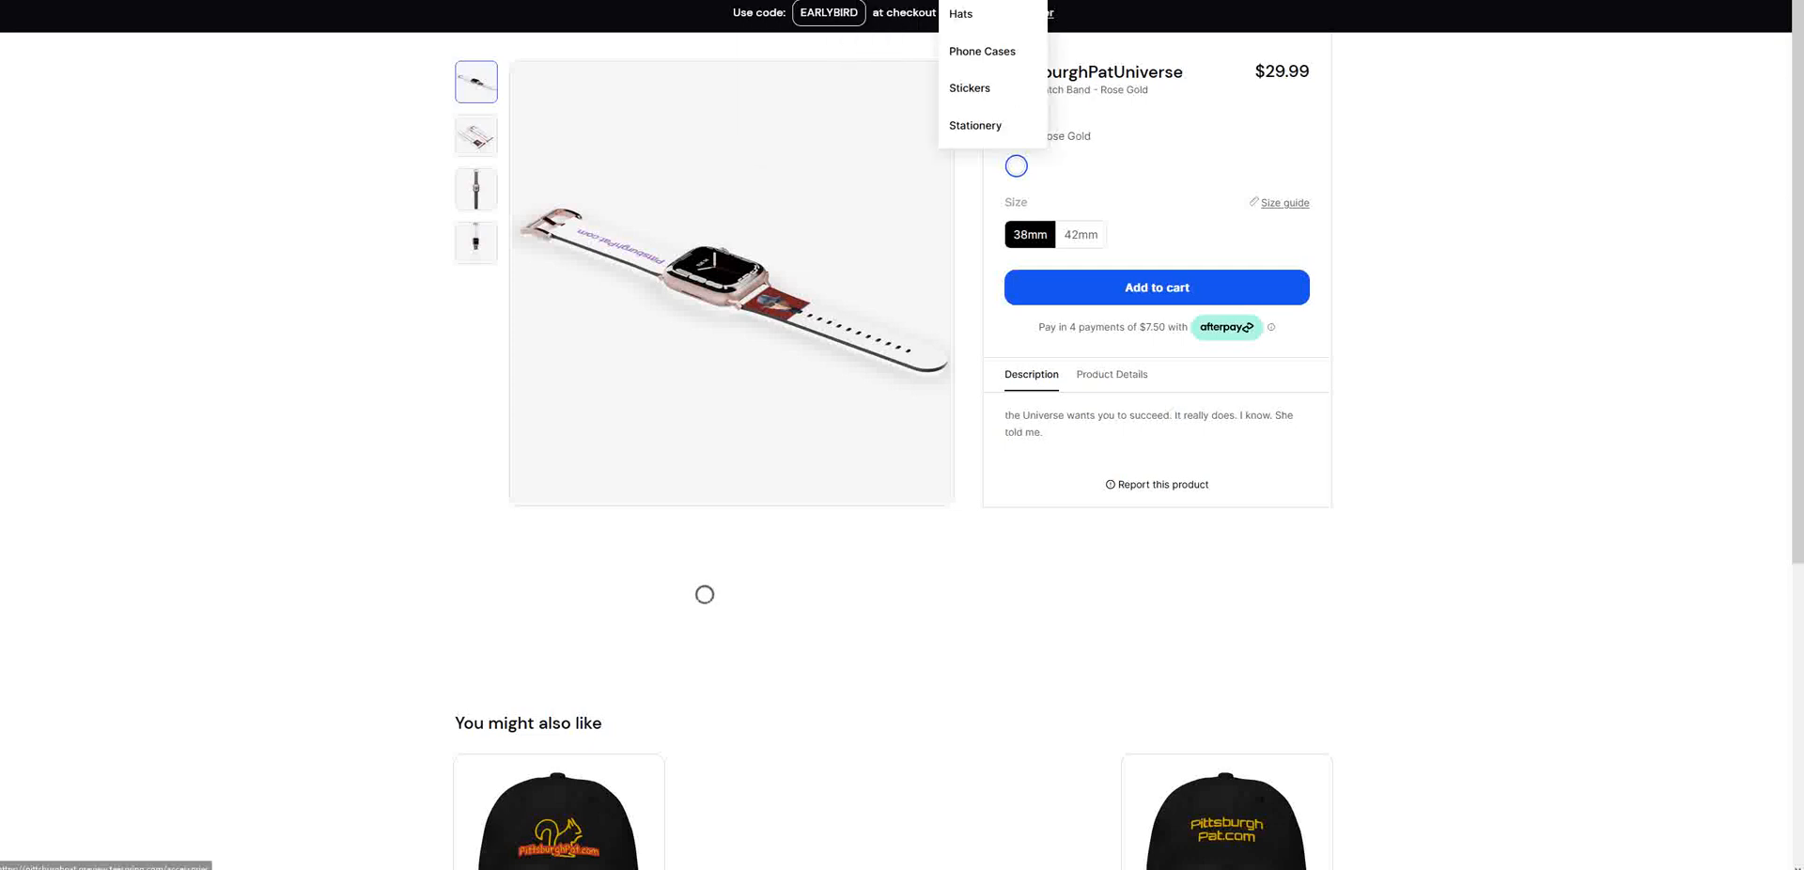
left_click(956, 21)
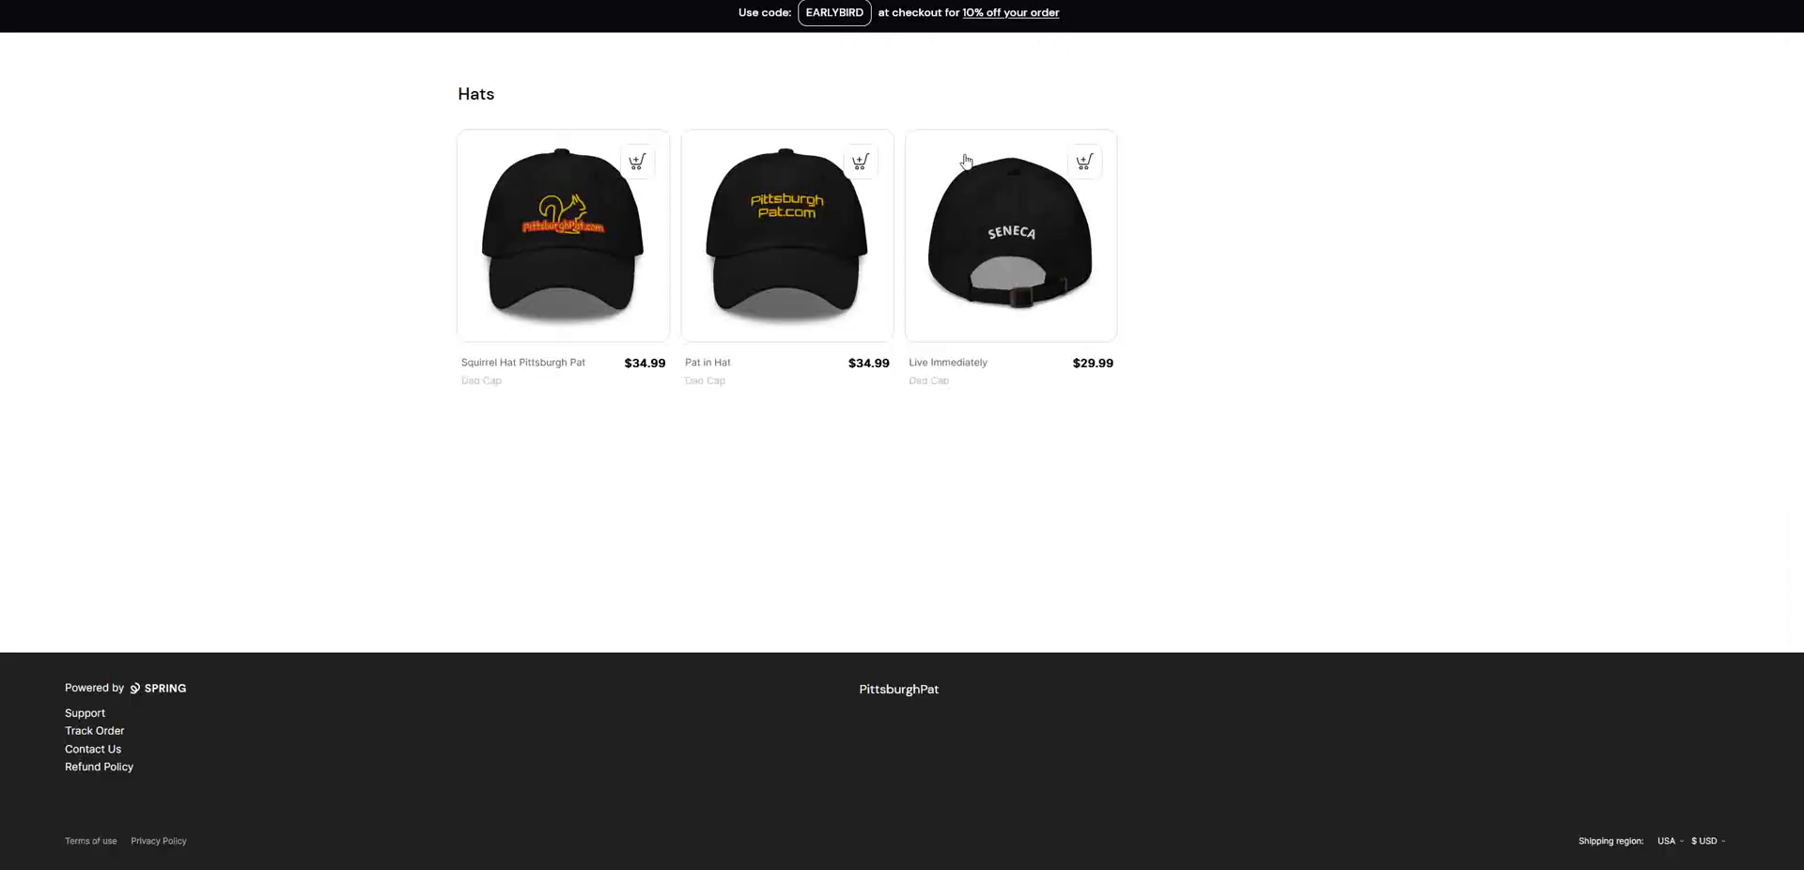
left_click(994, 229)
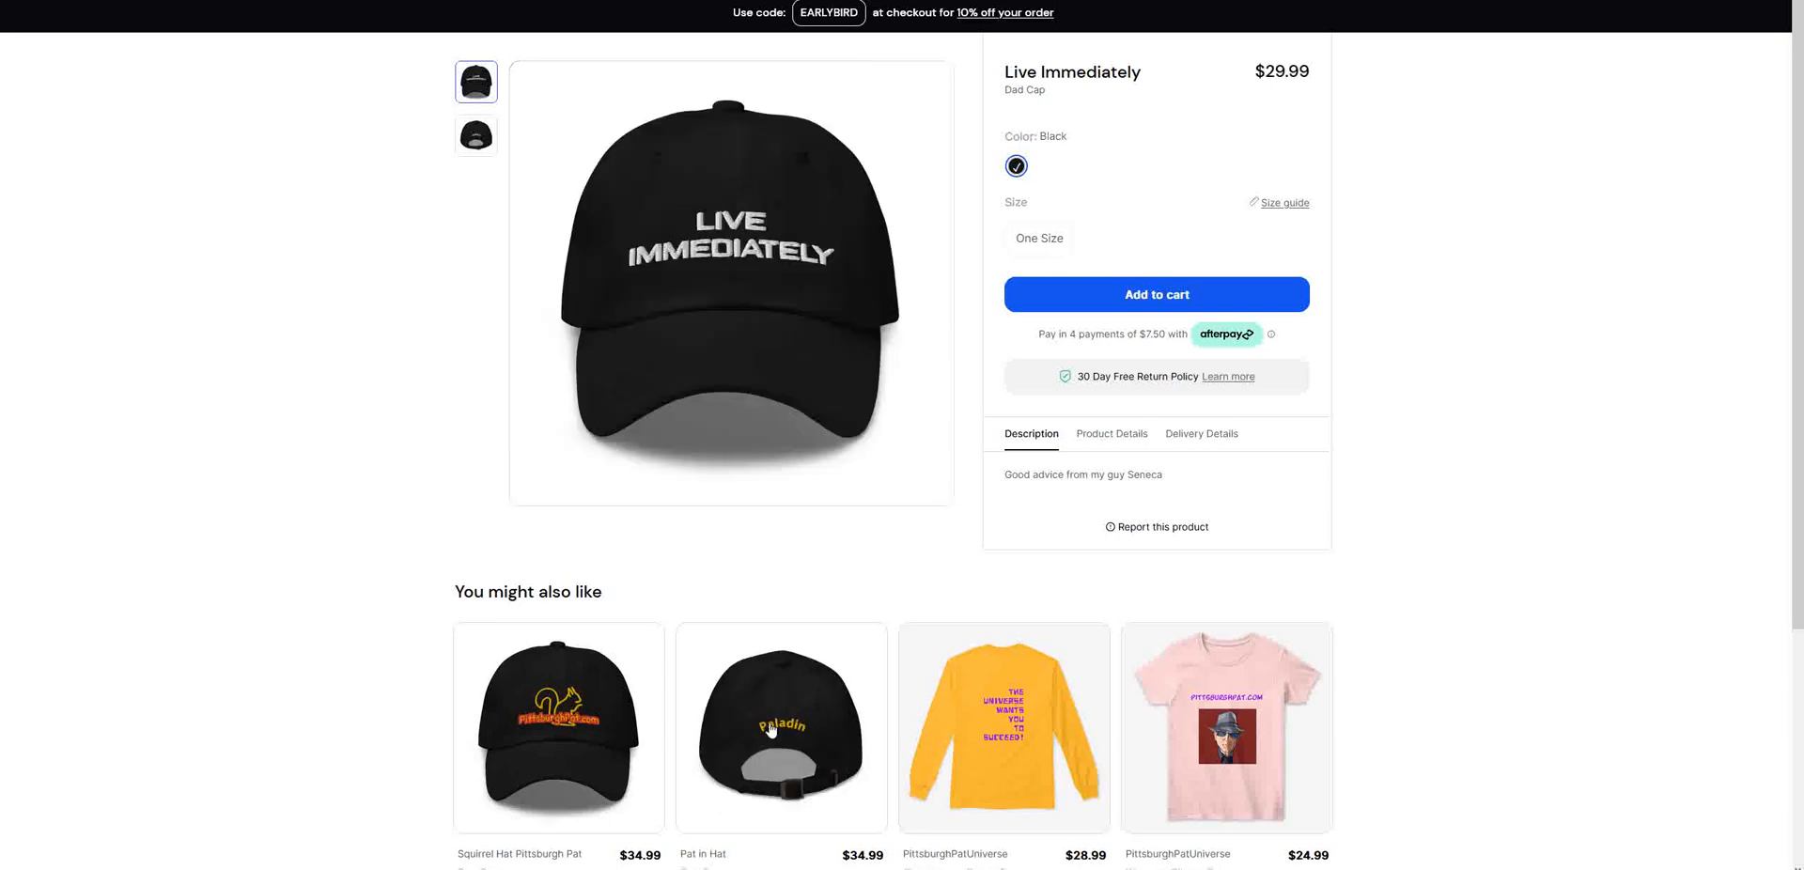
- View the Squirrel Hat Pittsburgh Pat and Pat in Hat product pages, checking the latter's back and front images
left_click(612, 744)
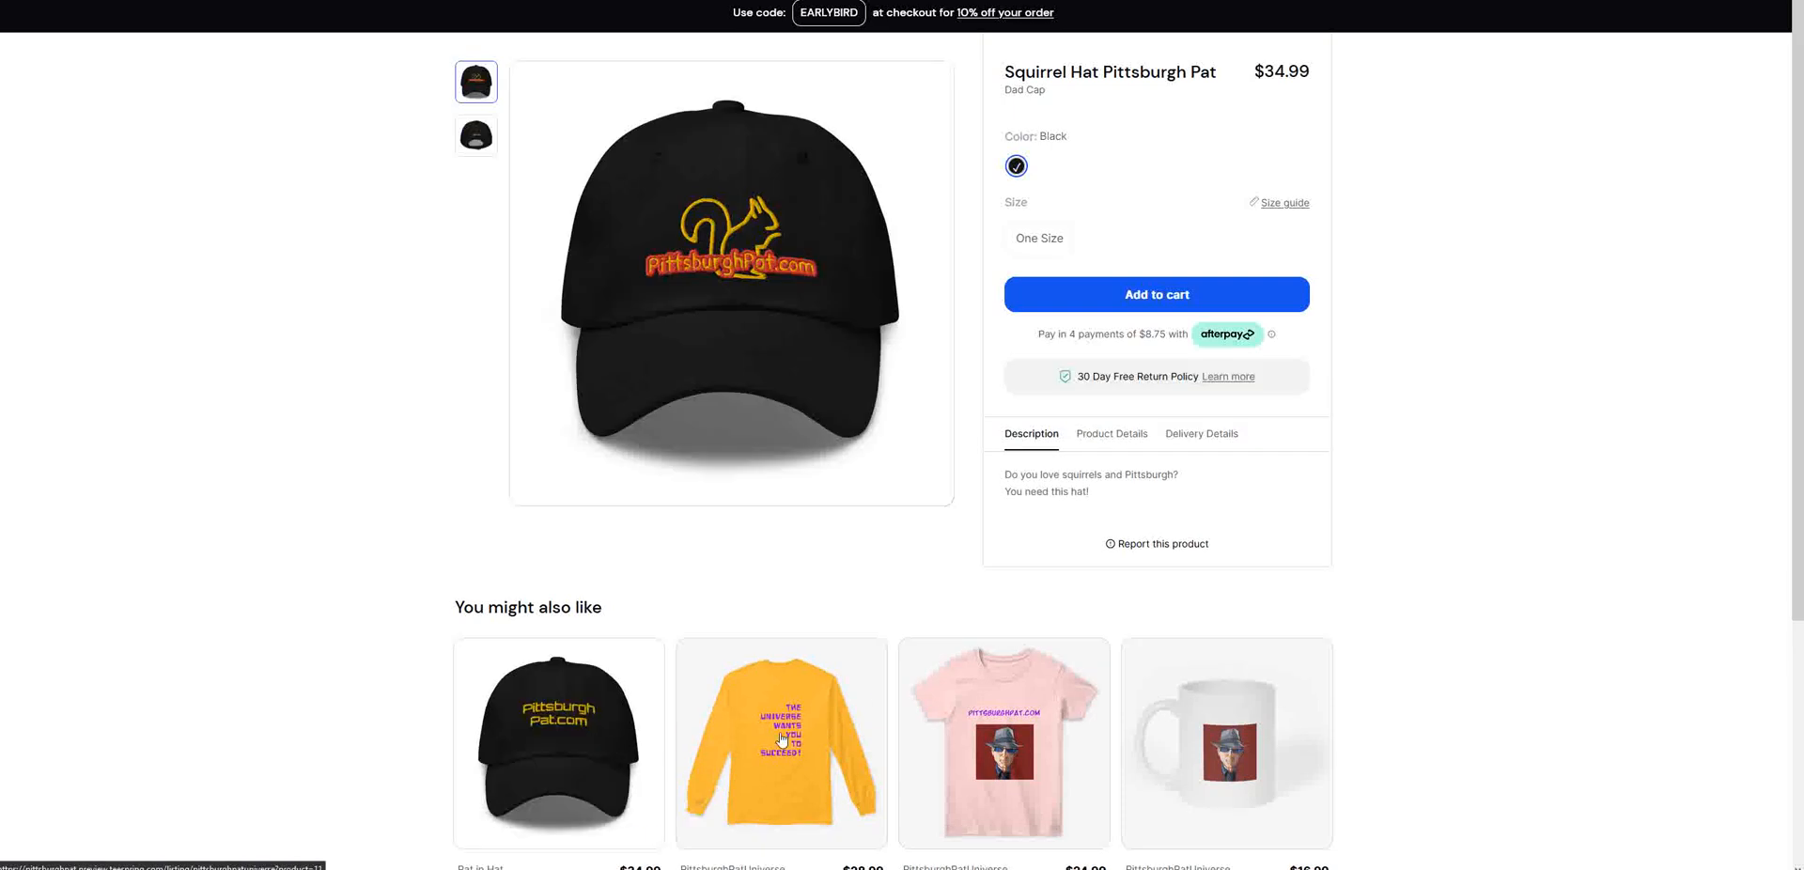
left_click(611, 739)
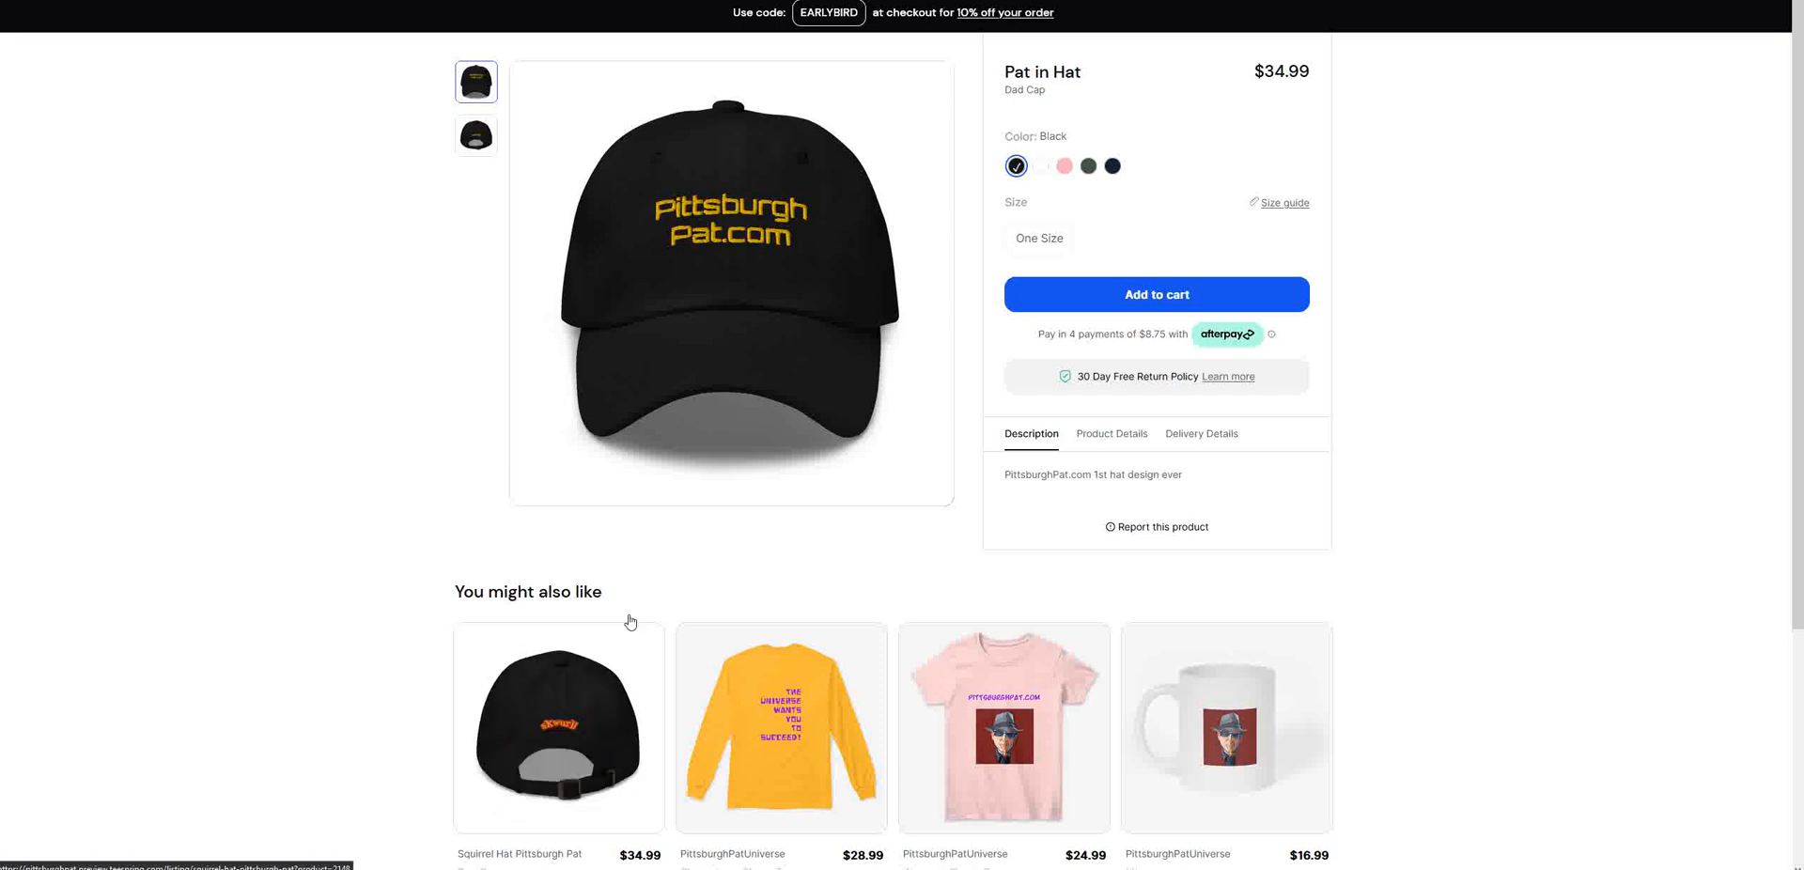
left_click(479, 143)
left_click(487, 101)
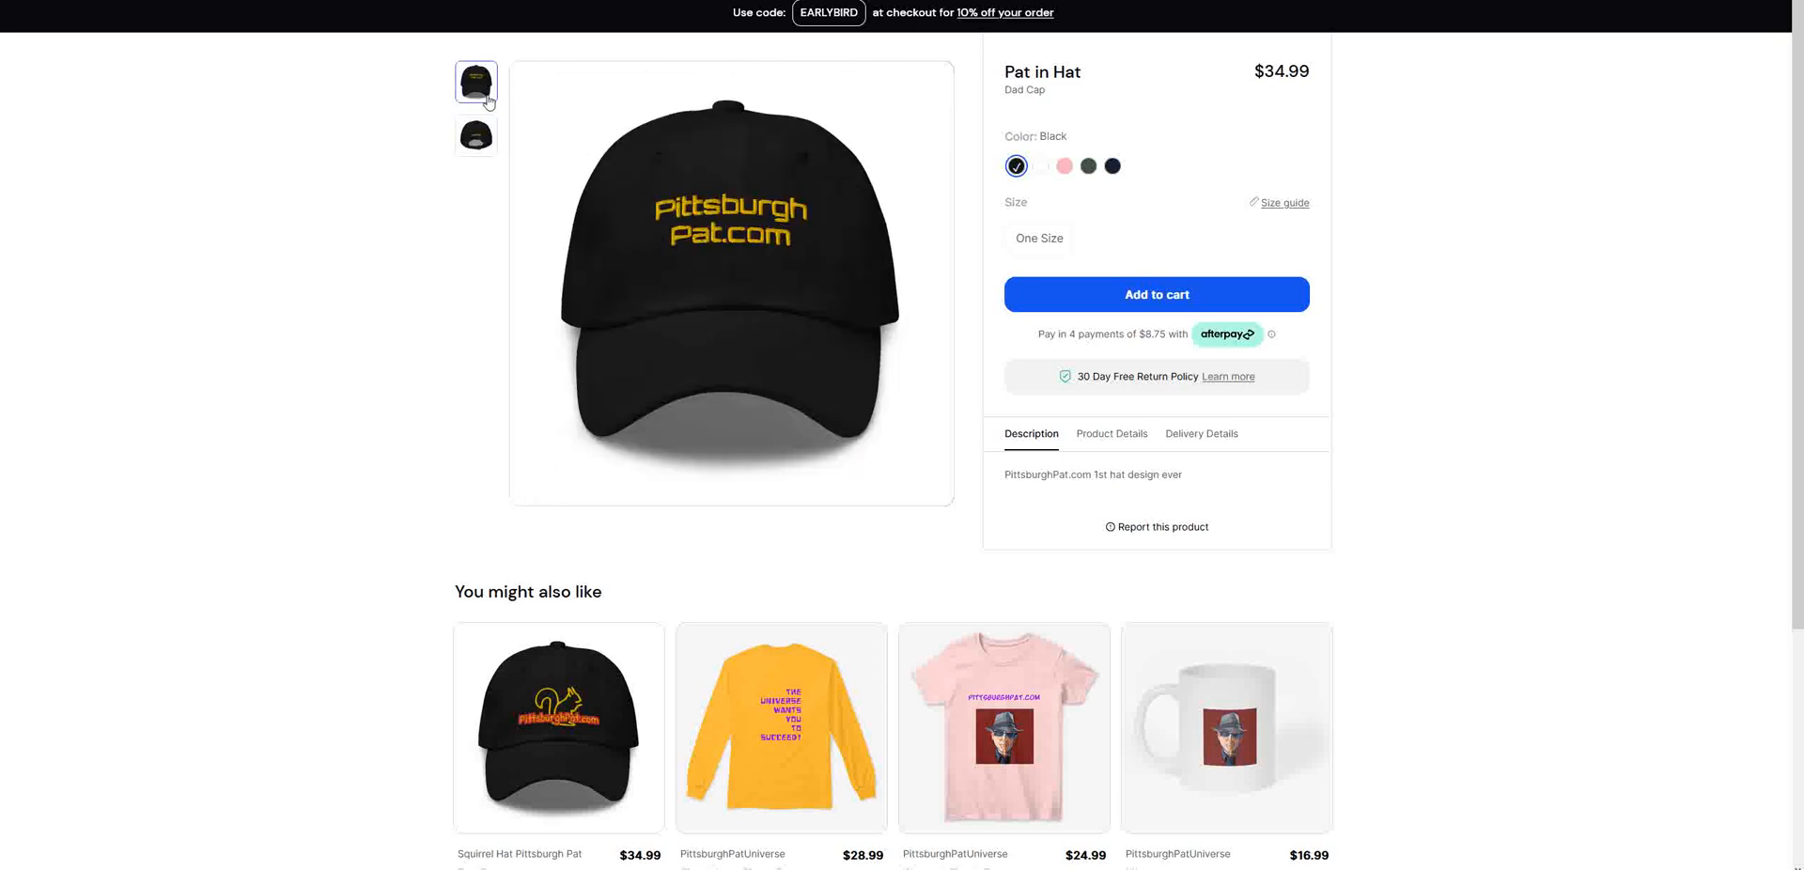
- Revisit the Squirrel Hat Pittsburgh Pat page, look over its suggested products and return to the Hats category
left_click(615, 748)
scroll(726, 593, "down", 3)
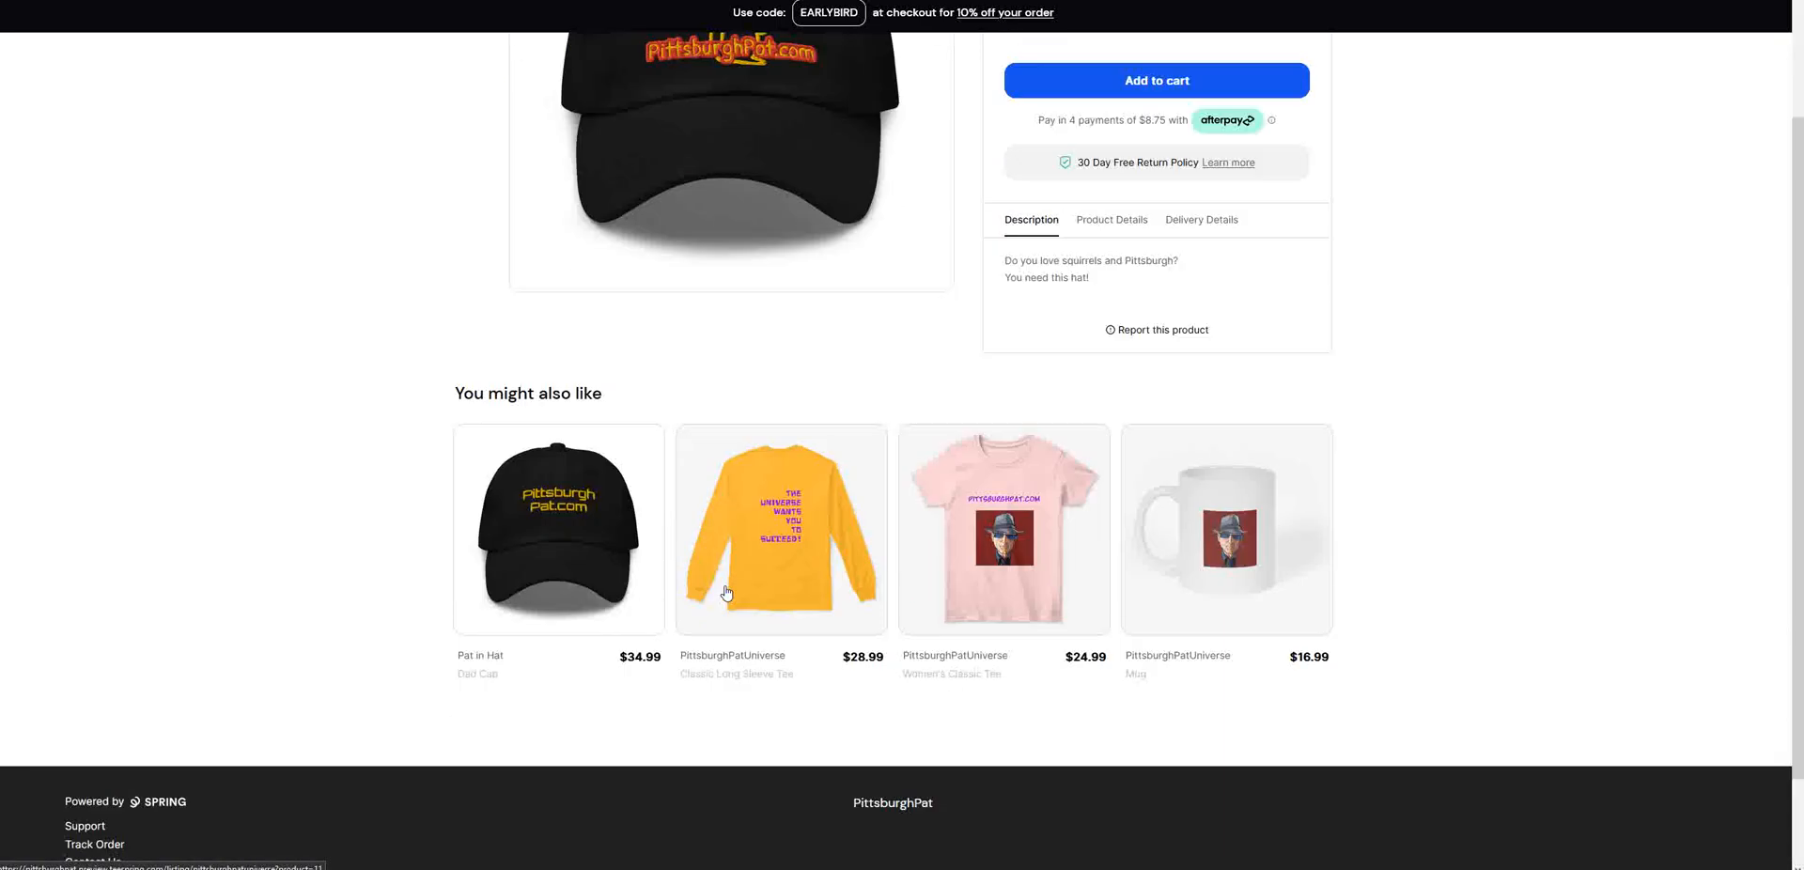
scroll(726, 592, "up", 3)
mouse_move(977, 1)
left_click(962, 17)
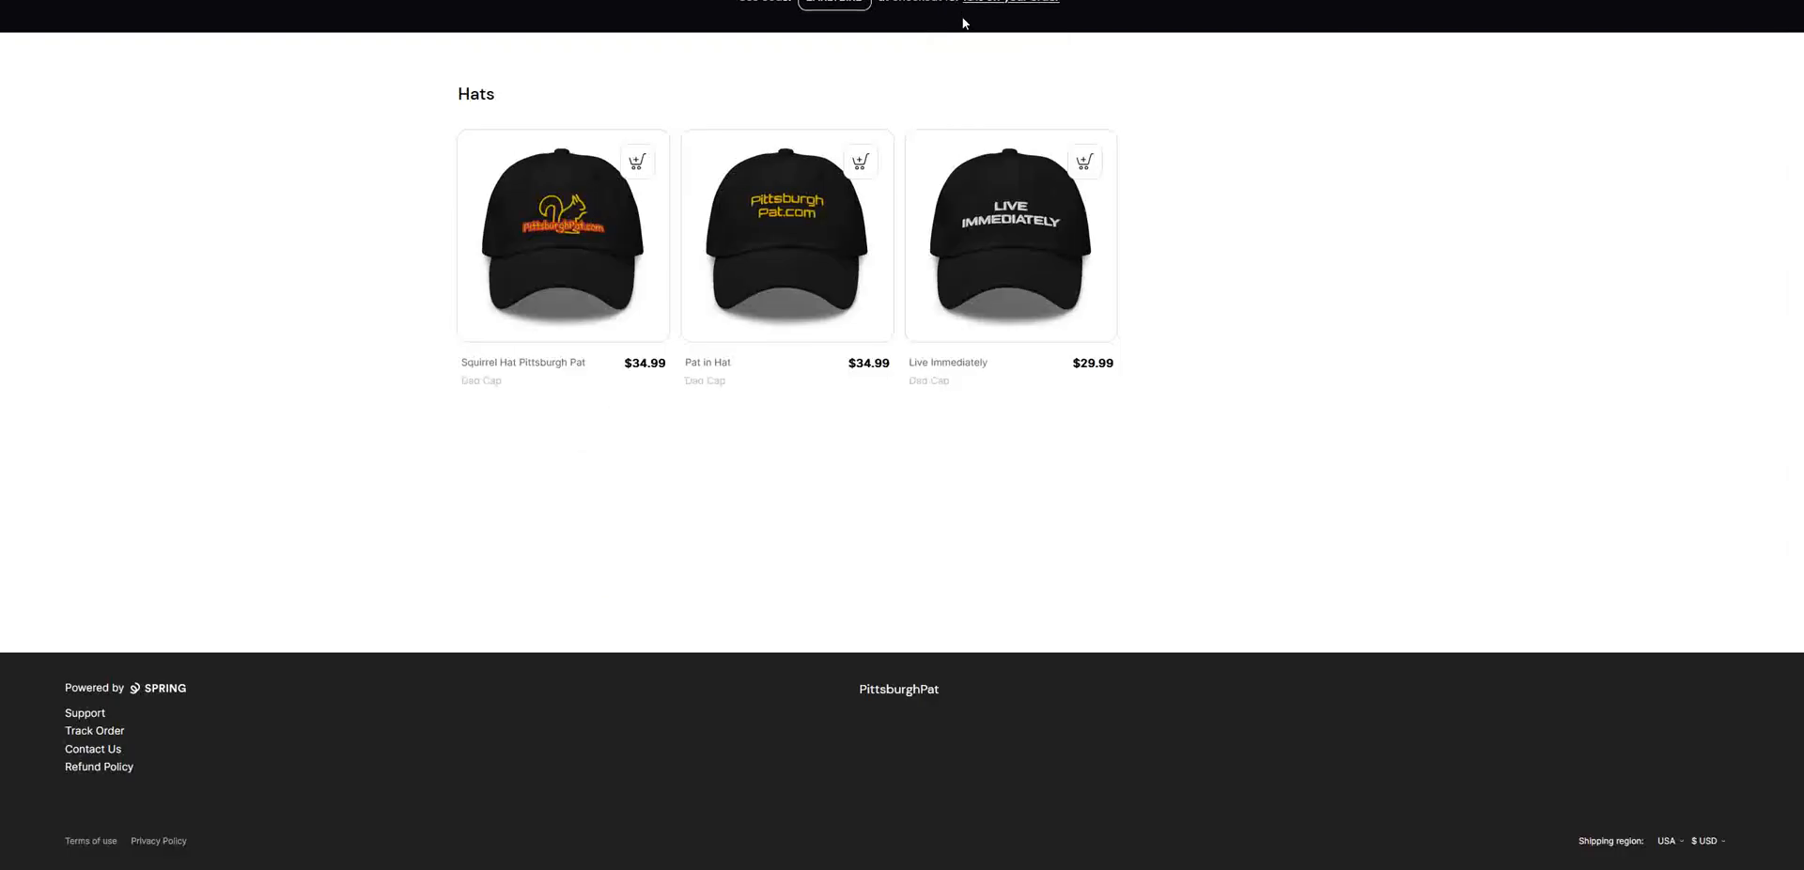